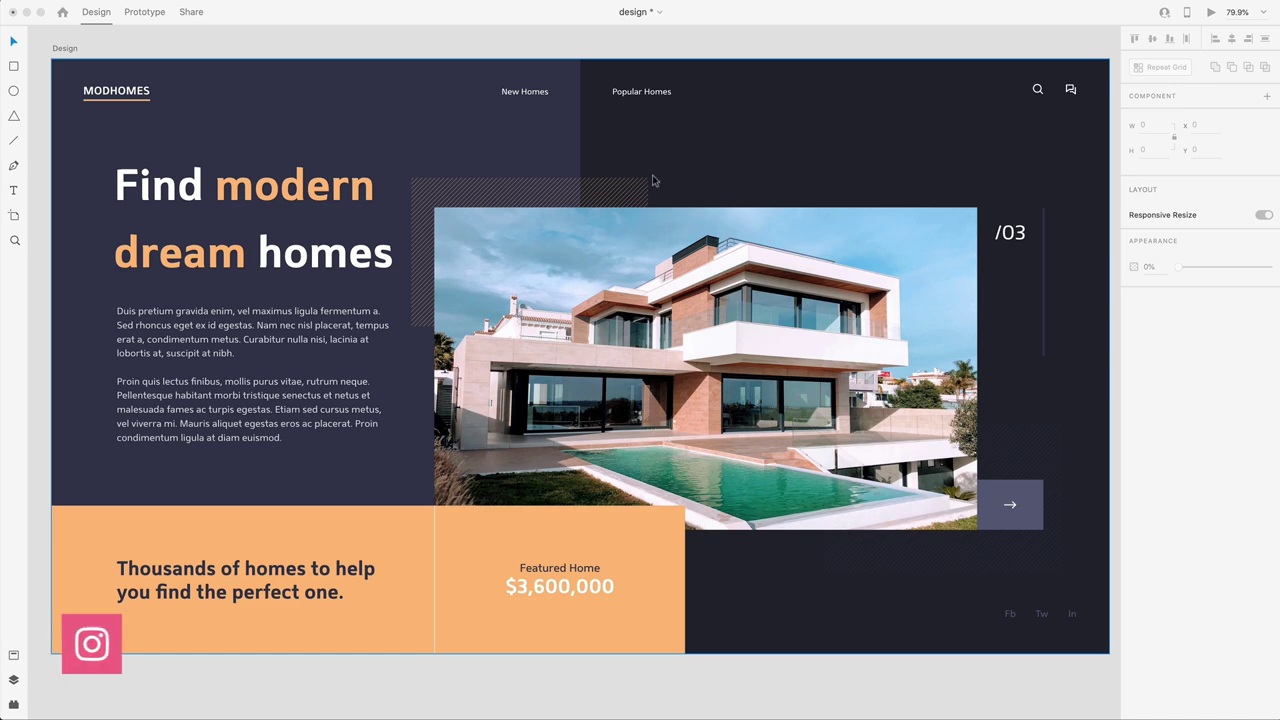
{"action": "scroll", "coordinate": [713, 260], "scroll_direction": "down", "scroll_amount": 5}
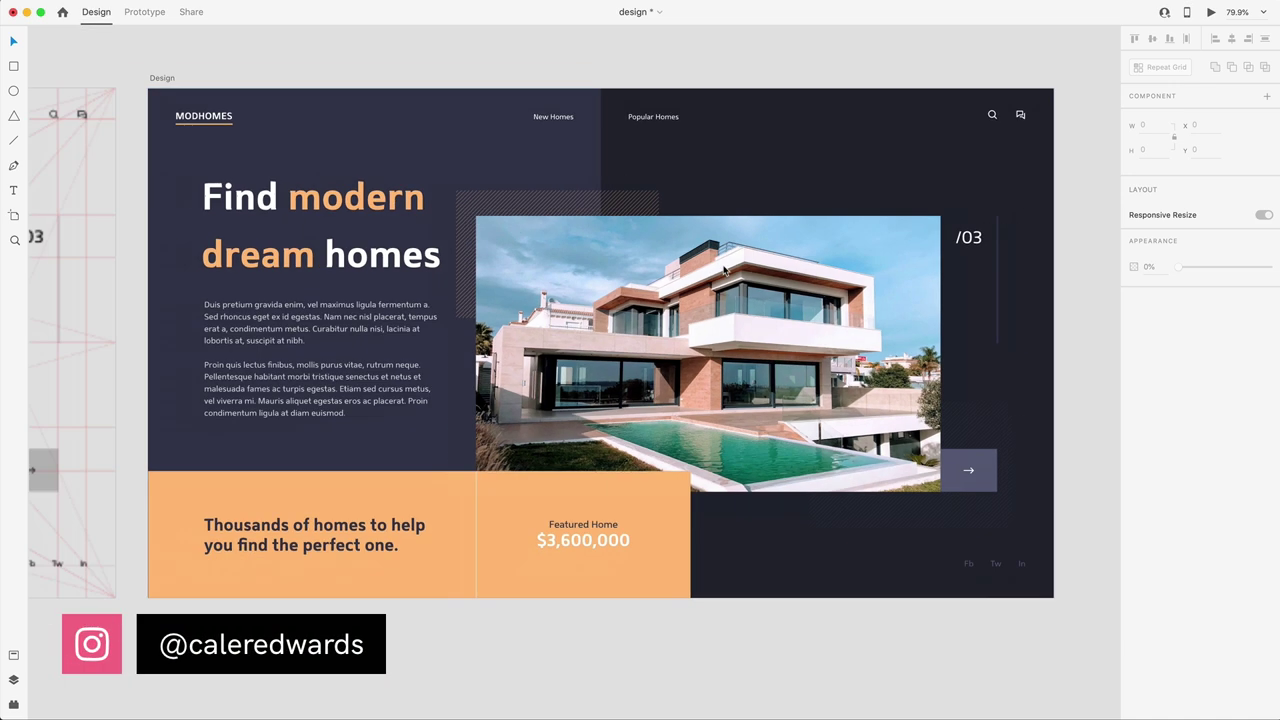
{"action": "scroll", "coordinate": [528, 318], "scroll_direction": "left", "scroll_amount": 10}
{"action": "scroll", "coordinate": [528, 318], "scroll_direction": "up", "scroll_amount": 3}
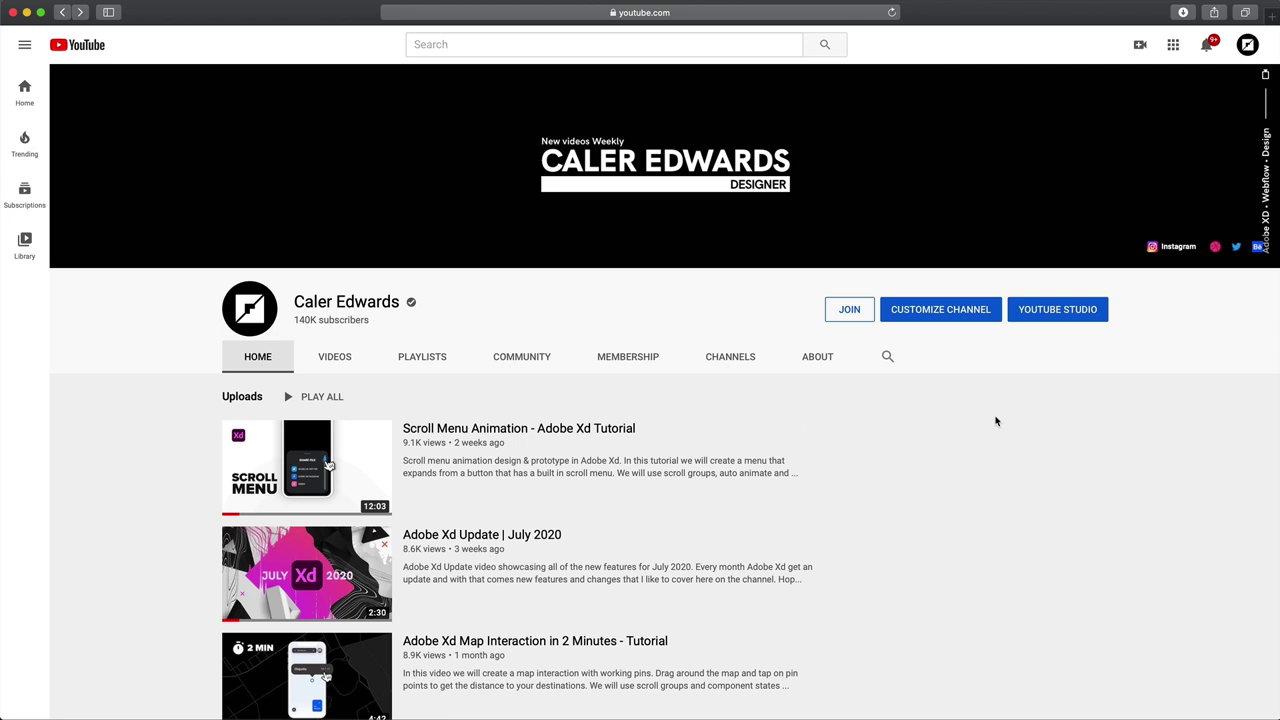
View the channel's membership offer and close it again
{"action": "left_click", "coordinate": [849, 309]}
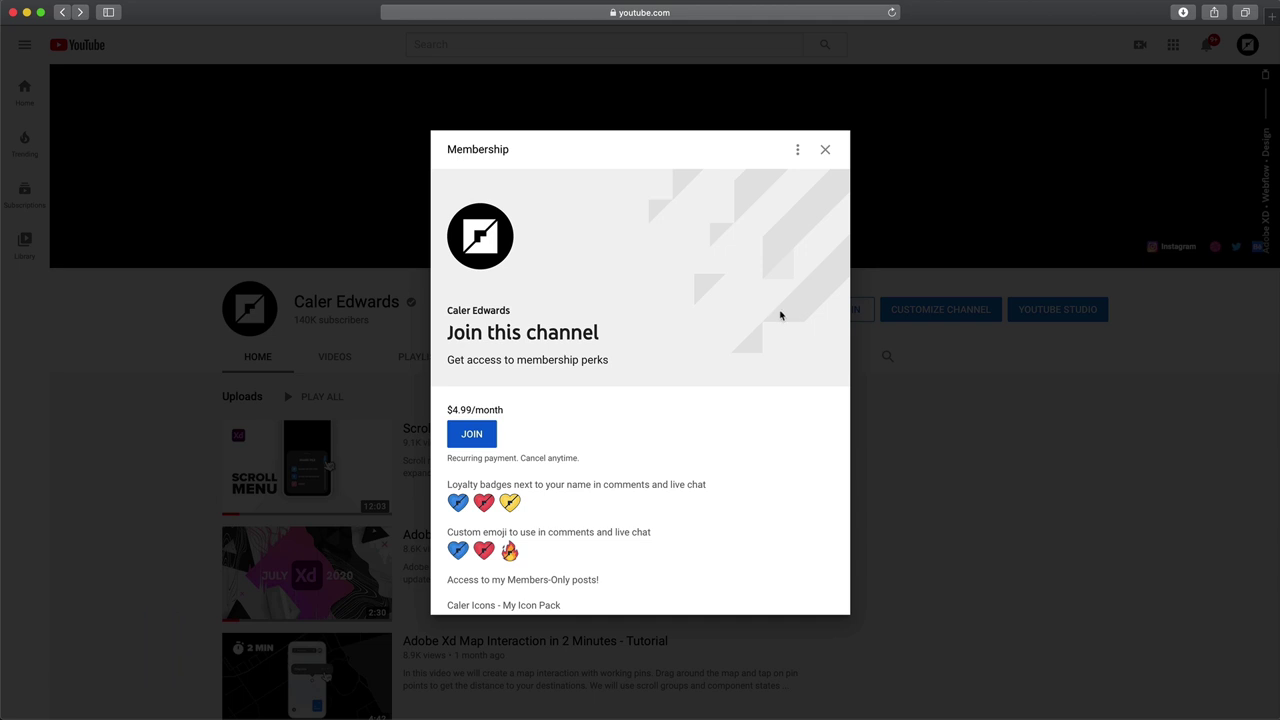
{"action": "left_click", "coordinate": [825, 150]}
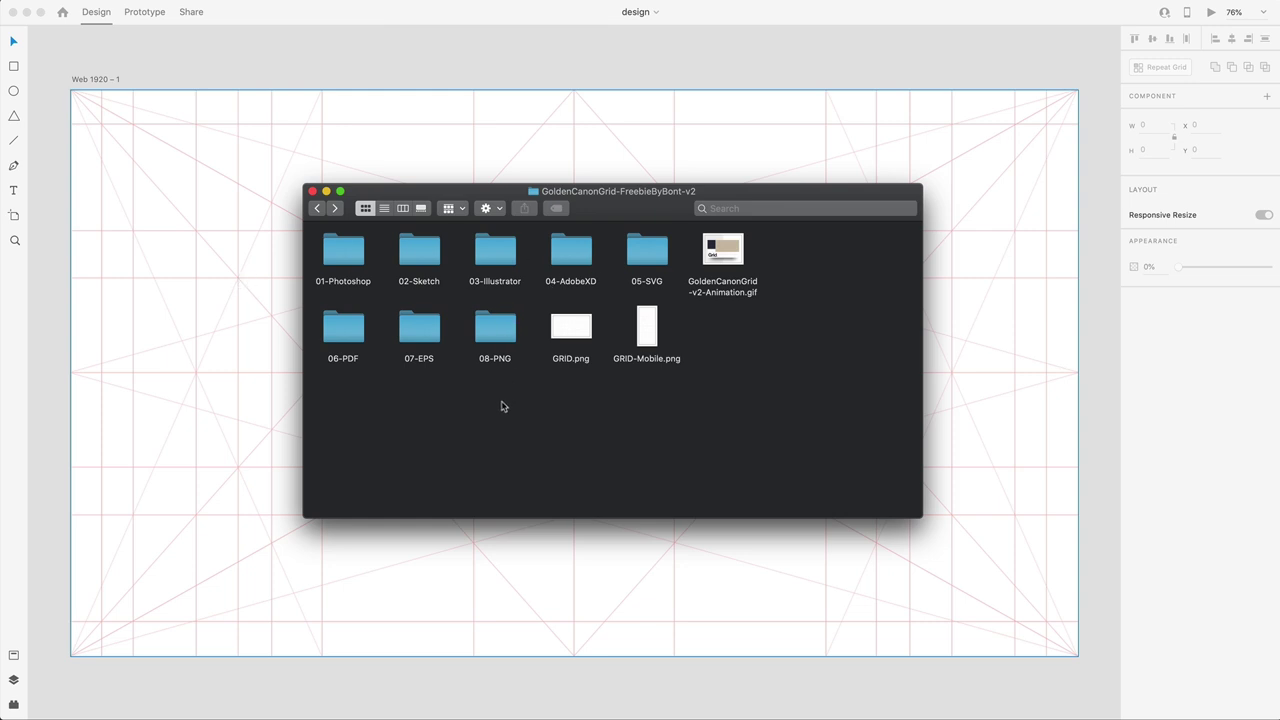
Open the GoldenCanonGrid PSD from the 01-Photoshop folder in Photoshop and look over its Desktop, Tablet and Mobile artboards
{"action": "double_click", "coordinate": [344, 261]}
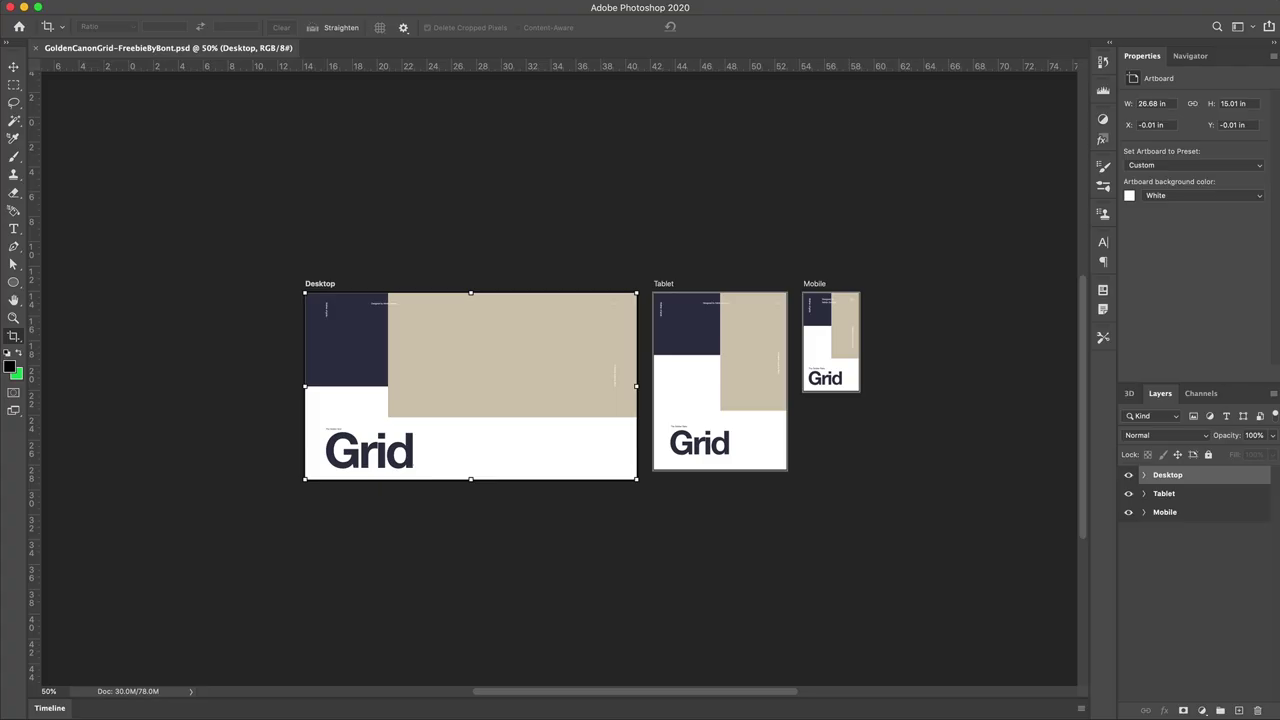
{"action": "scroll", "coordinate": [786, 271], "scroll_direction": "down", "scroll_amount": 3}
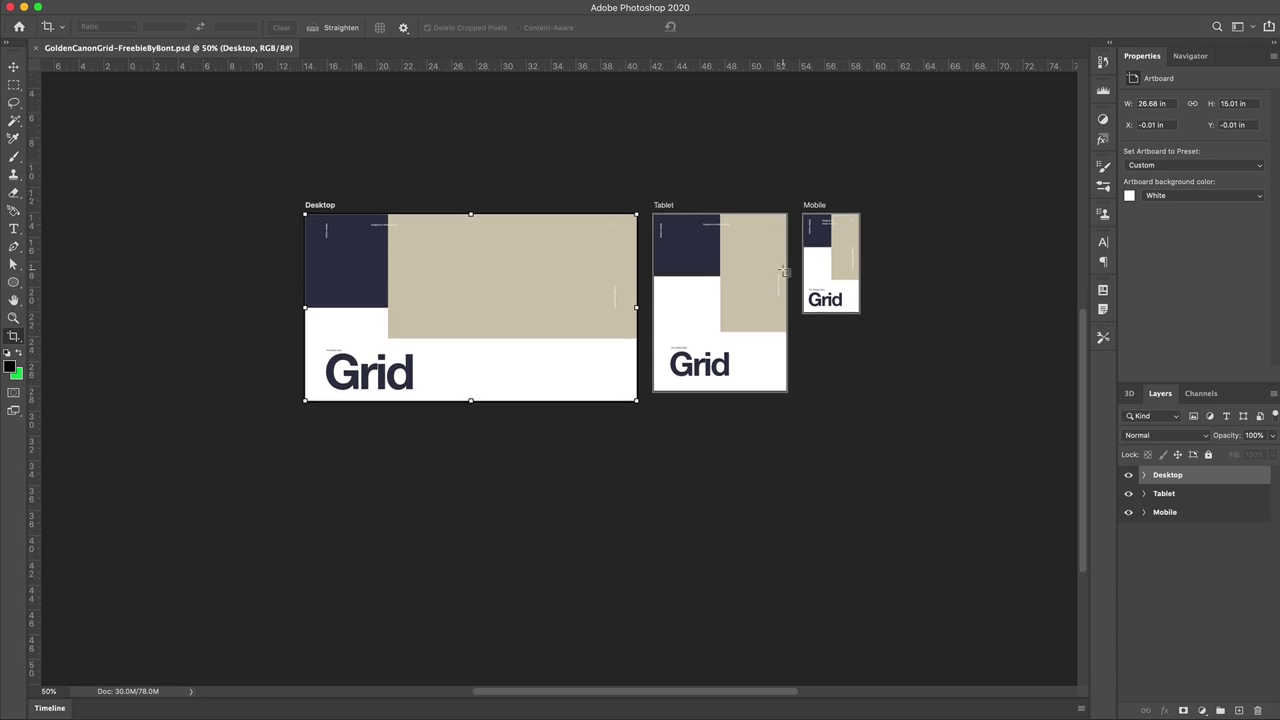
{"action": "scroll", "coordinate": [608, 347], "scroll_direction": "up", "scroll_amount": 1}
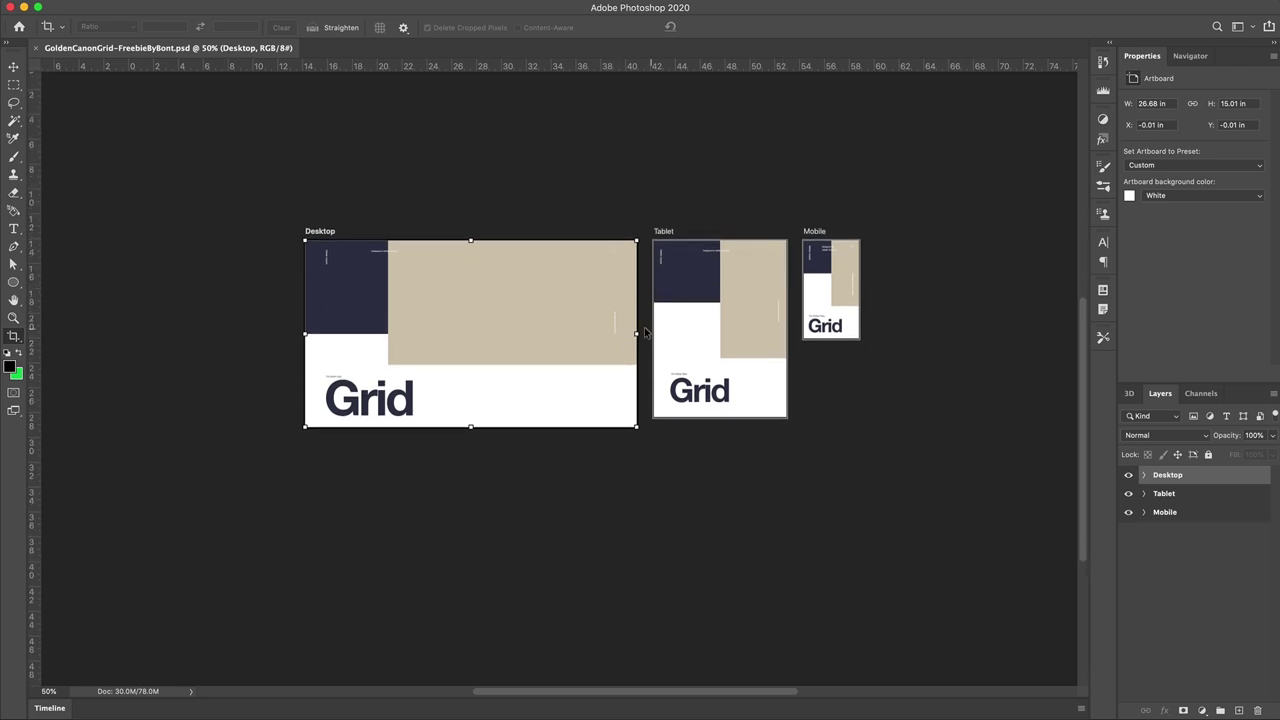
{"action": "scroll", "coordinate": [645, 332], "scroll_direction": "up", "scroll_amount": 2}
{"action": "scroll", "coordinate": [641, 332], "scroll_direction": "up", "scroll_amount": 1}
{"action": "key", "text": "v"}
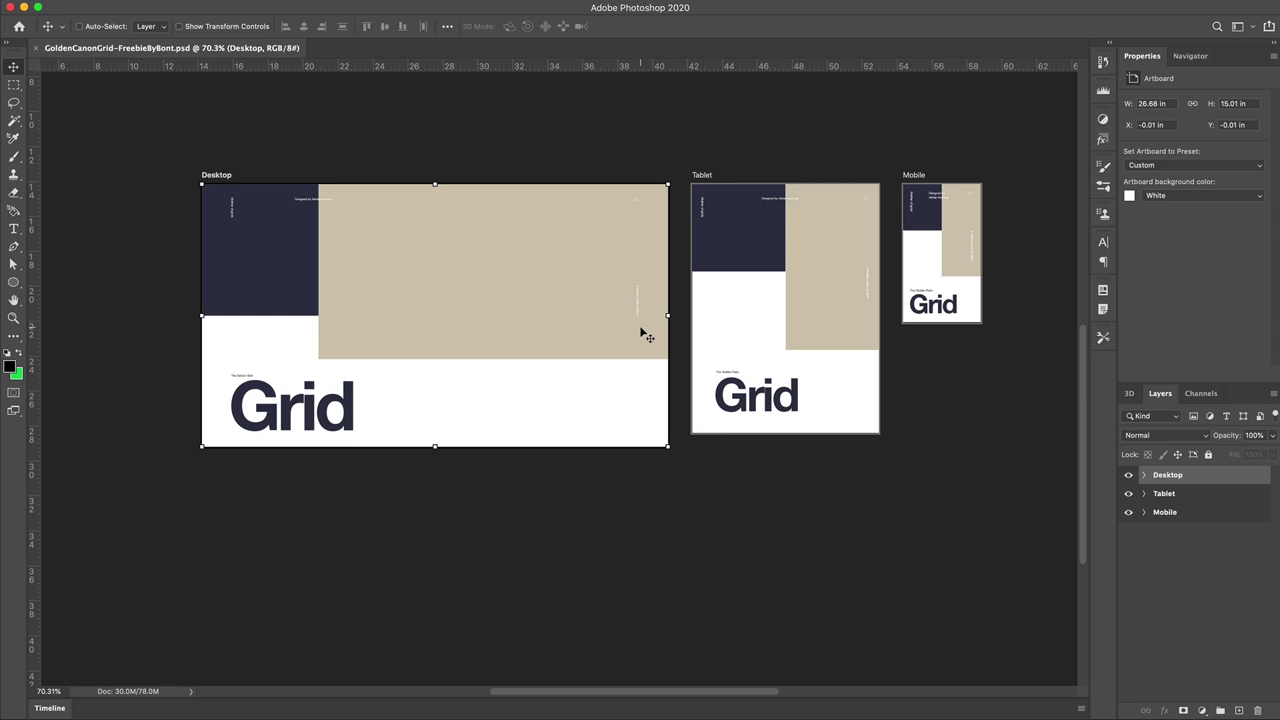
Hide the Tablet and Mobile artboards, show the Desktop artboard's Grid group, hide its other layers and inspect the grid lines
{"action": "left_click_drag", "start_coordinate": [1137, 497], "coordinate": [1138, 519]}
{"action": "left_click", "coordinate": [1145, 476]}
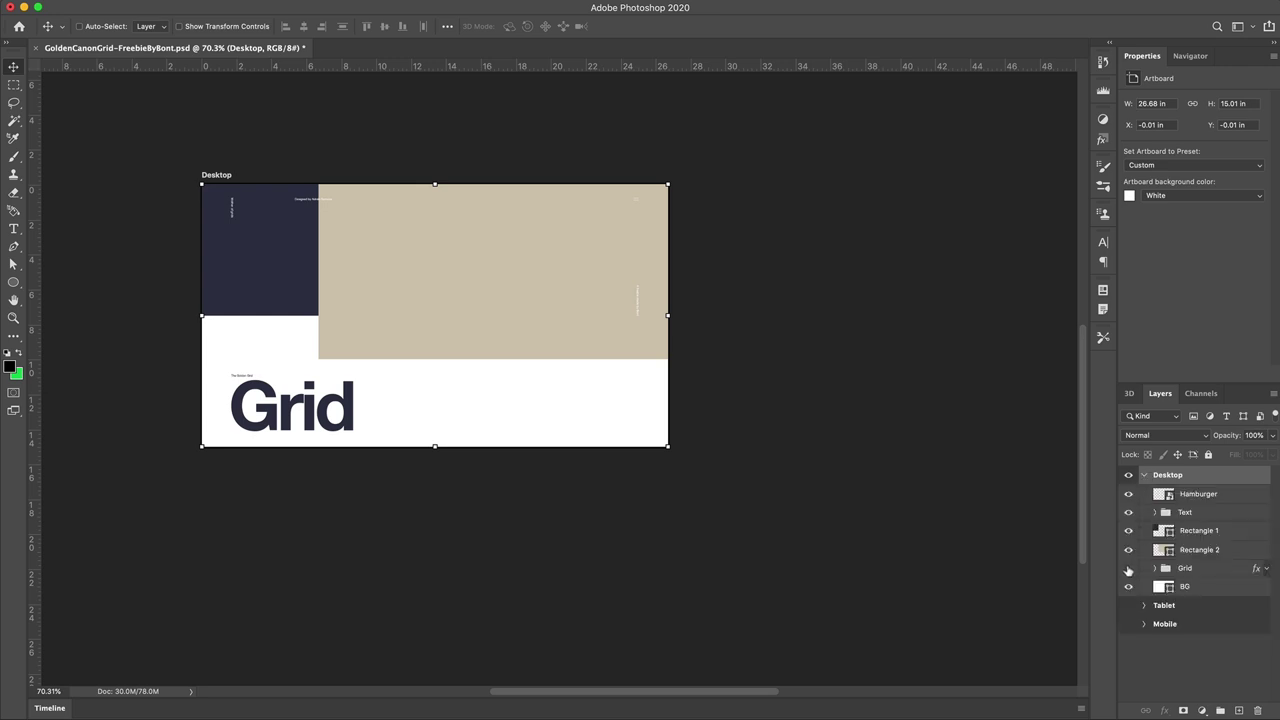
{"action": "left_click", "coordinate": [1128, 569]}
{"action": "left_click", "coordinate": [1129, 587]}
{"action": "left_click", "coordinate": [1129, 549]}
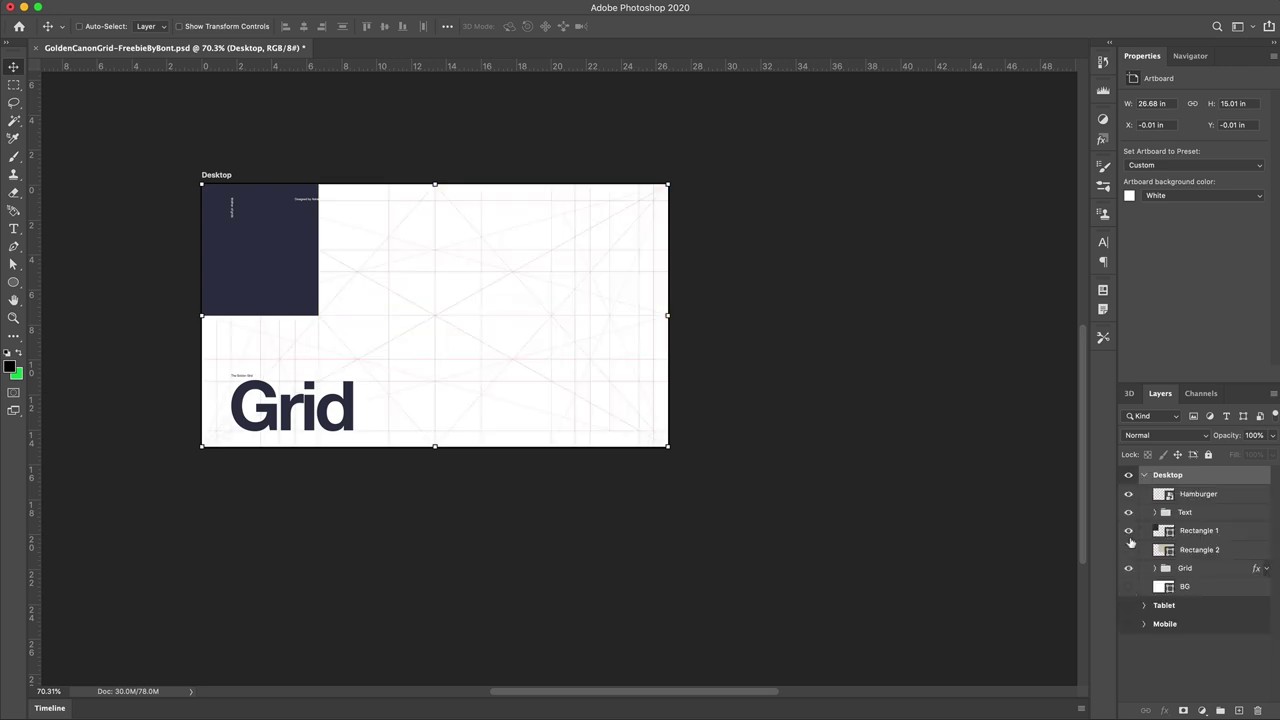
{"action": "left_click", "coordinate": [1129, 531]}
{"action": "left_click", "coordinate": [1129, 512]}
{"action": "left_click", "coordinate": [1129, 494]}
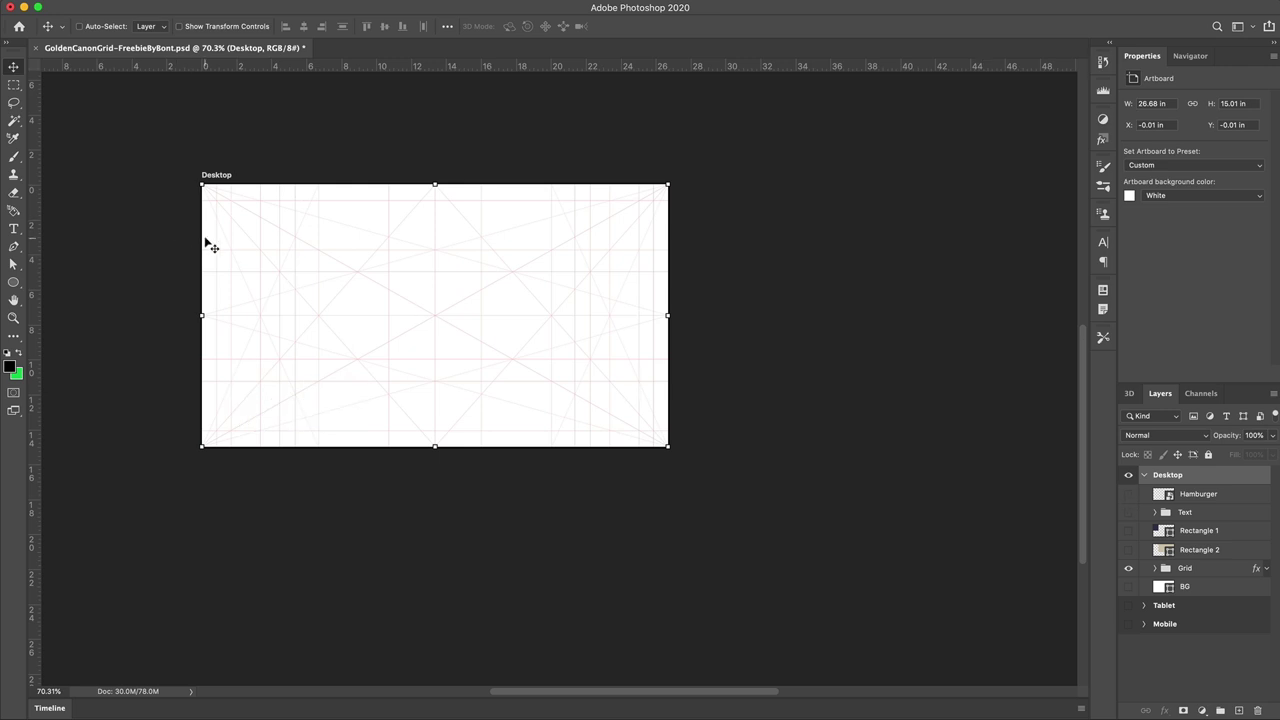
{"action": "scroll", "coordinate": [309, 260], "scroll_direction": "up", "scroll_amount": 5}
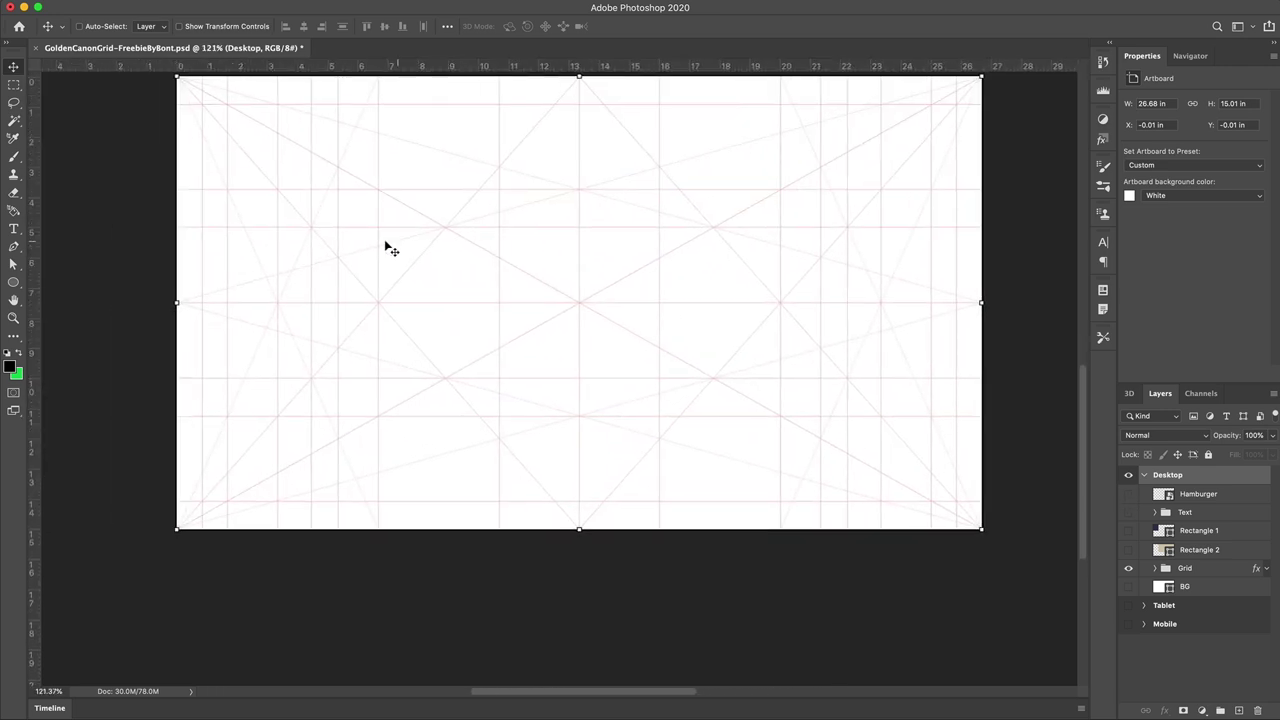
{"action": "scroll", "coordinate": [390, 250], "scroll_direction": "left", "scroll_amount": 3}
{"action": "scroll", "coordinate": [534, 257], "scroll_direction": "up", "scroll_amount": 2}
{"action": "scroll", "coordinate": [551, 260], "scroll_direction": "right", "scroll_amount": 4}
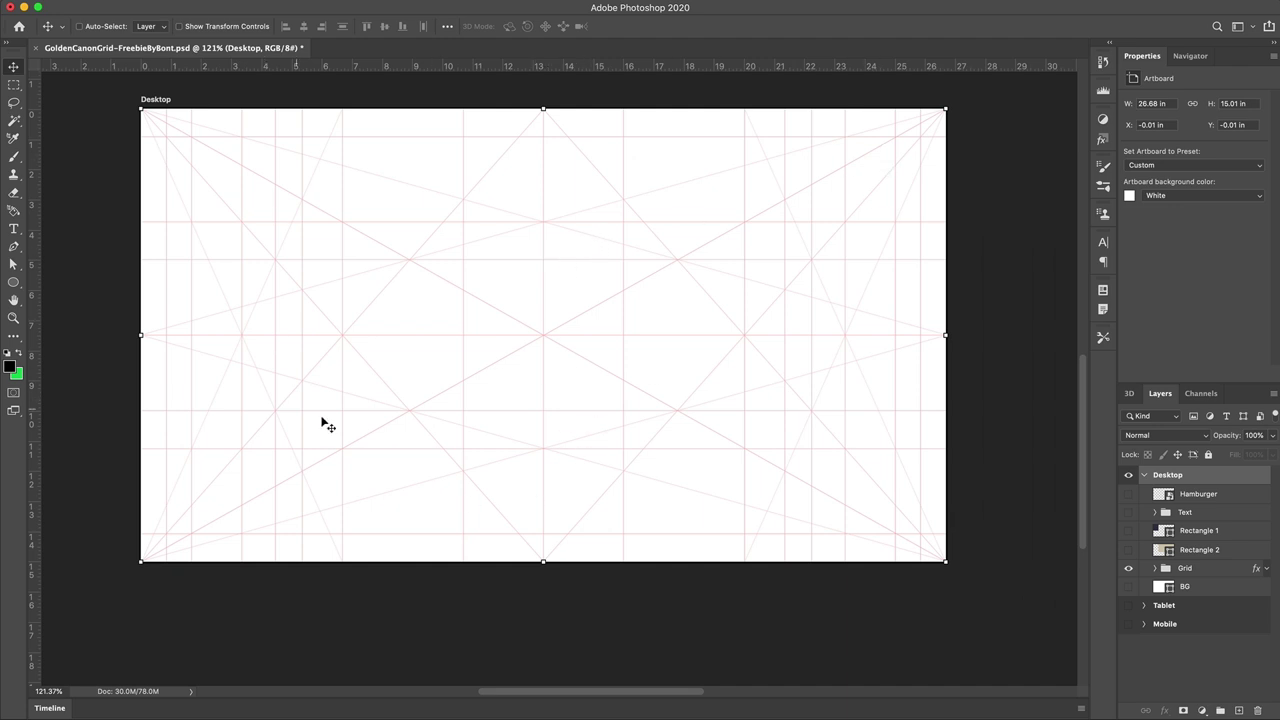
Quit Photoshop without saving the grid file and close the folder window to return to Adobe XD
{"action": "key", "text": "super+q"}
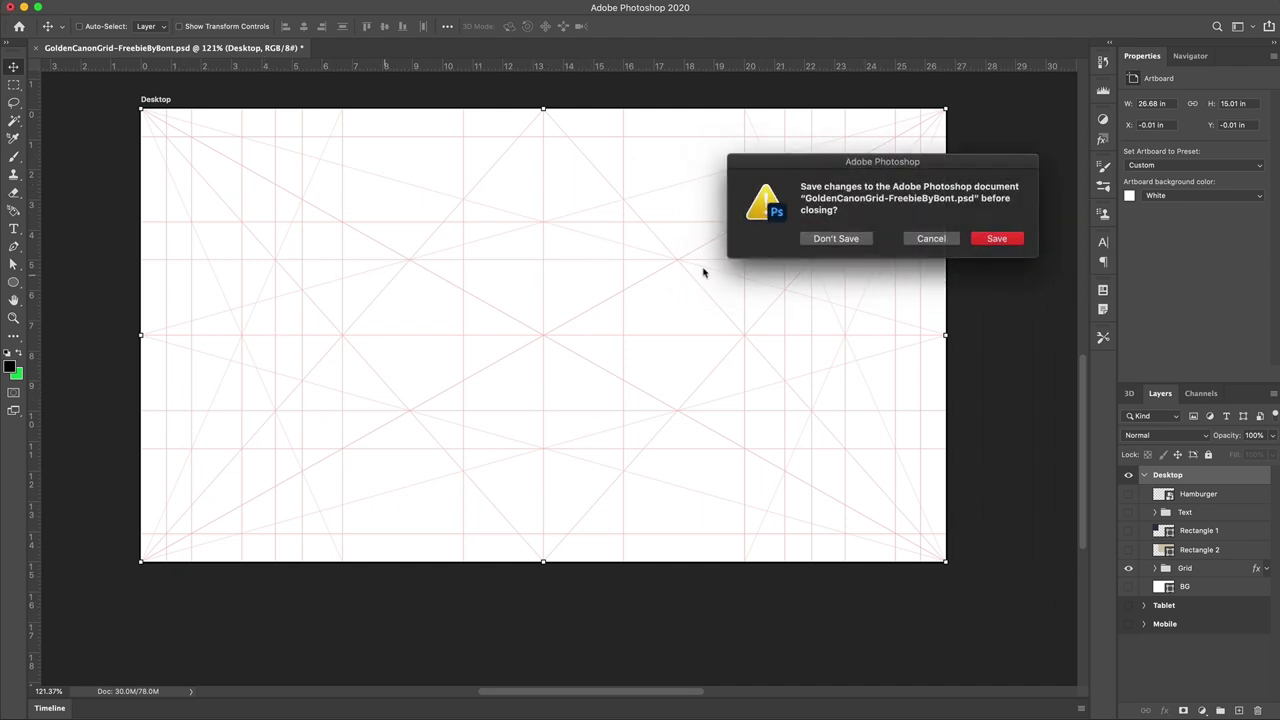
{"action": "left_click", "coordinate": [840, 237]}
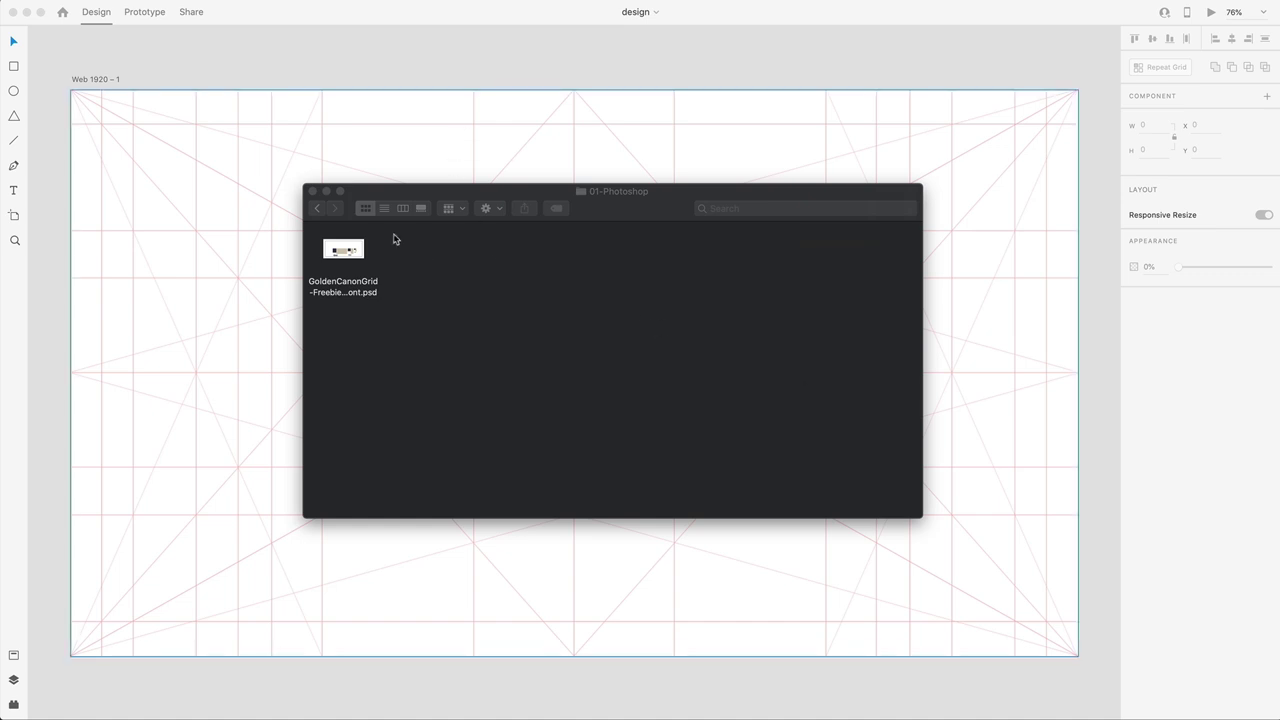
{"action": "left_click", "coordinate": [312, 190]}
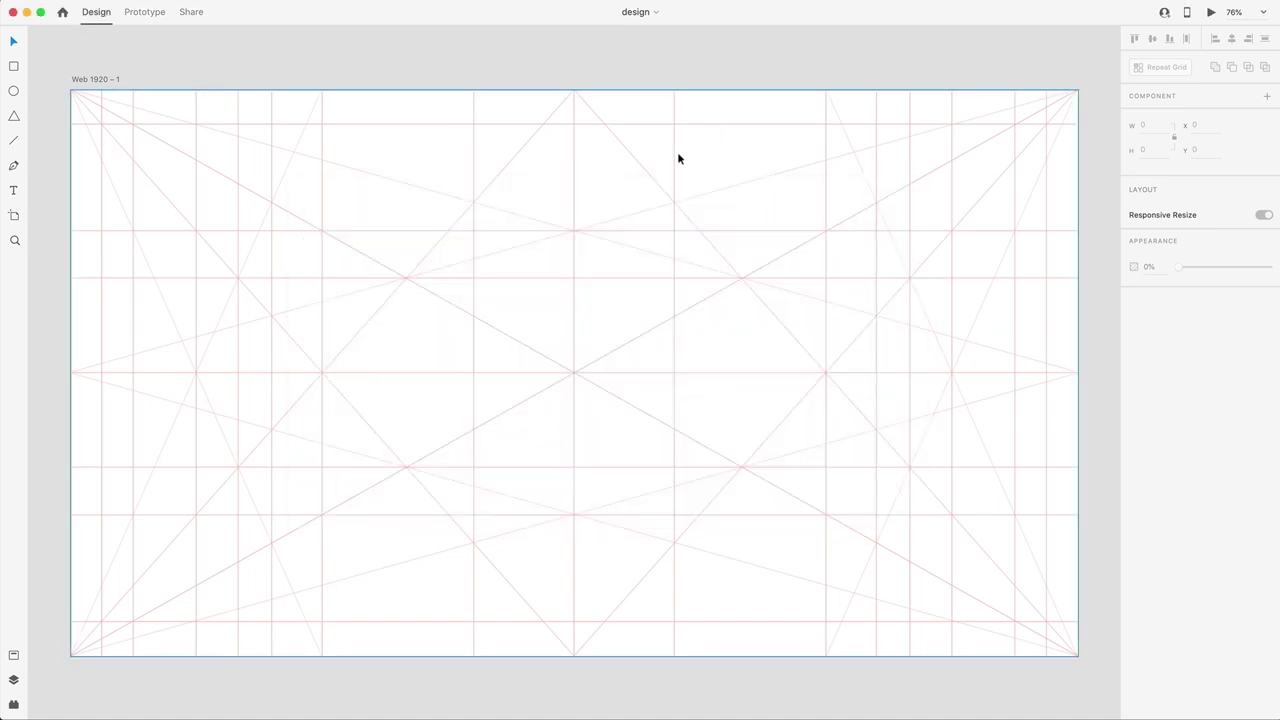
Show the layers of the Web 1920 – 1 artboard and lock the GRID image
{"action": "left_click", "coordinate": [14, 680]}
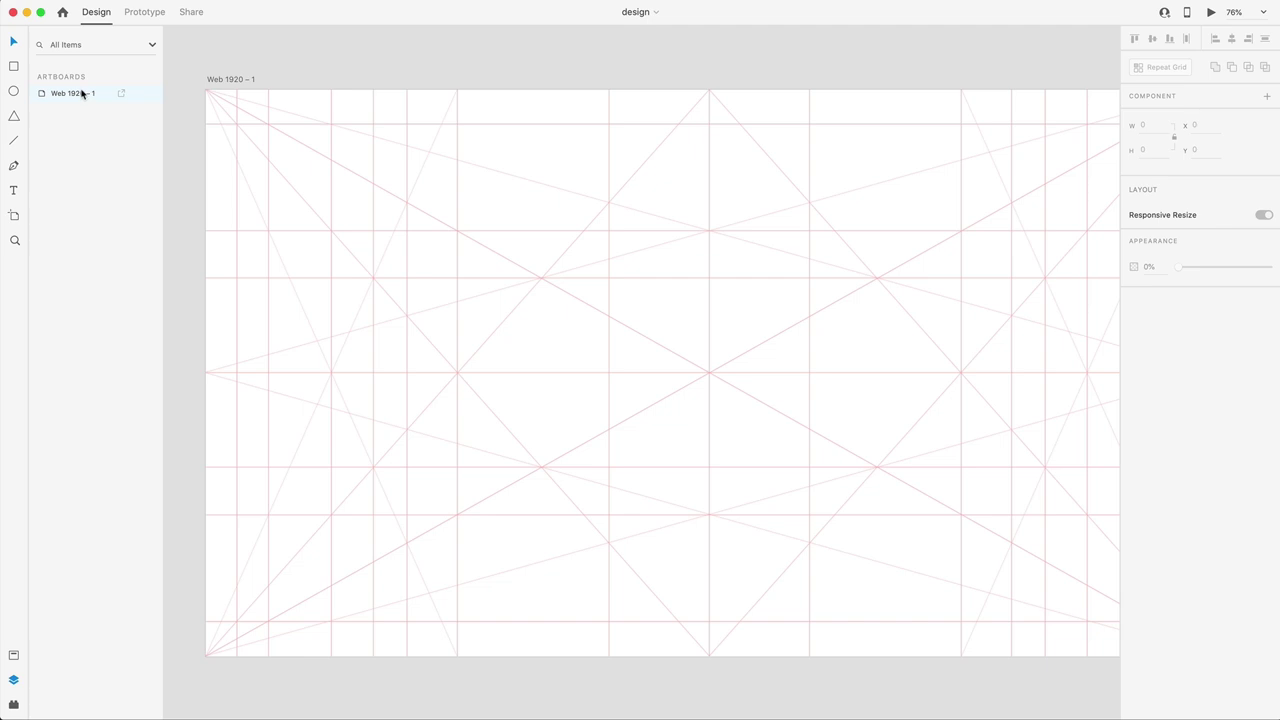
{"action": "double_click", "coordinate": [40, 96]}
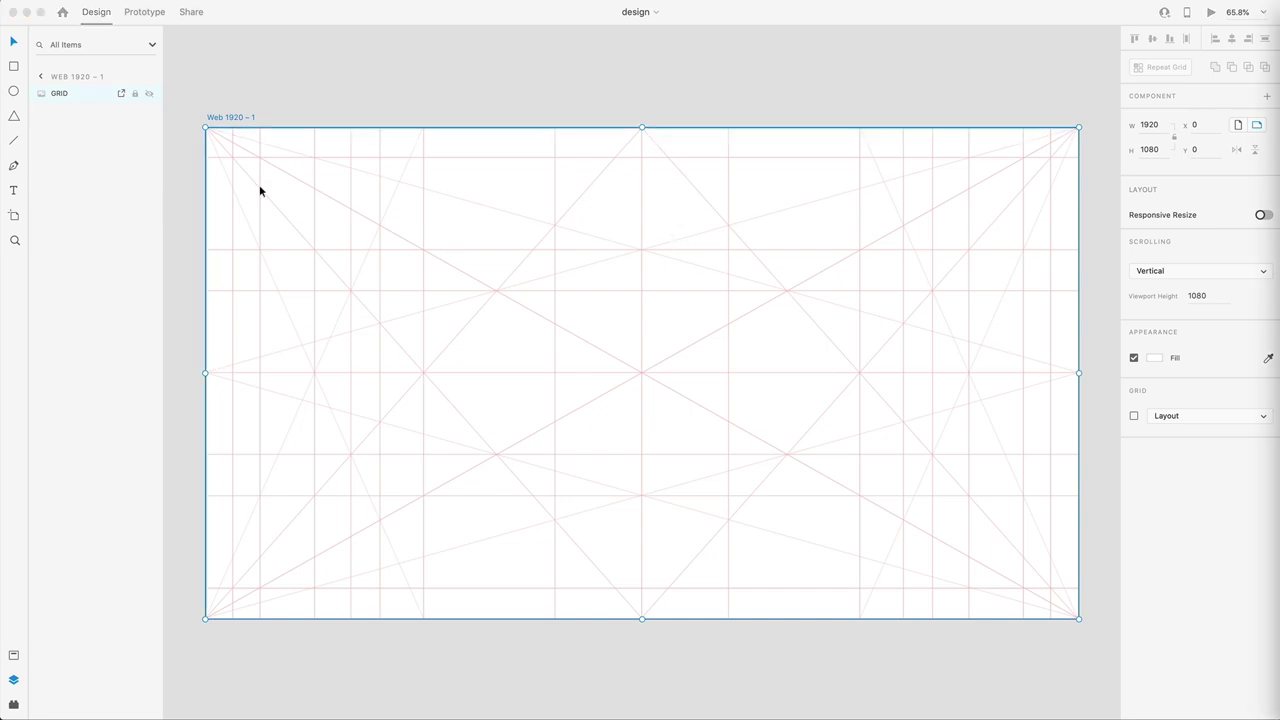
{"action": "left_click", "coordinate": [135, 93]}
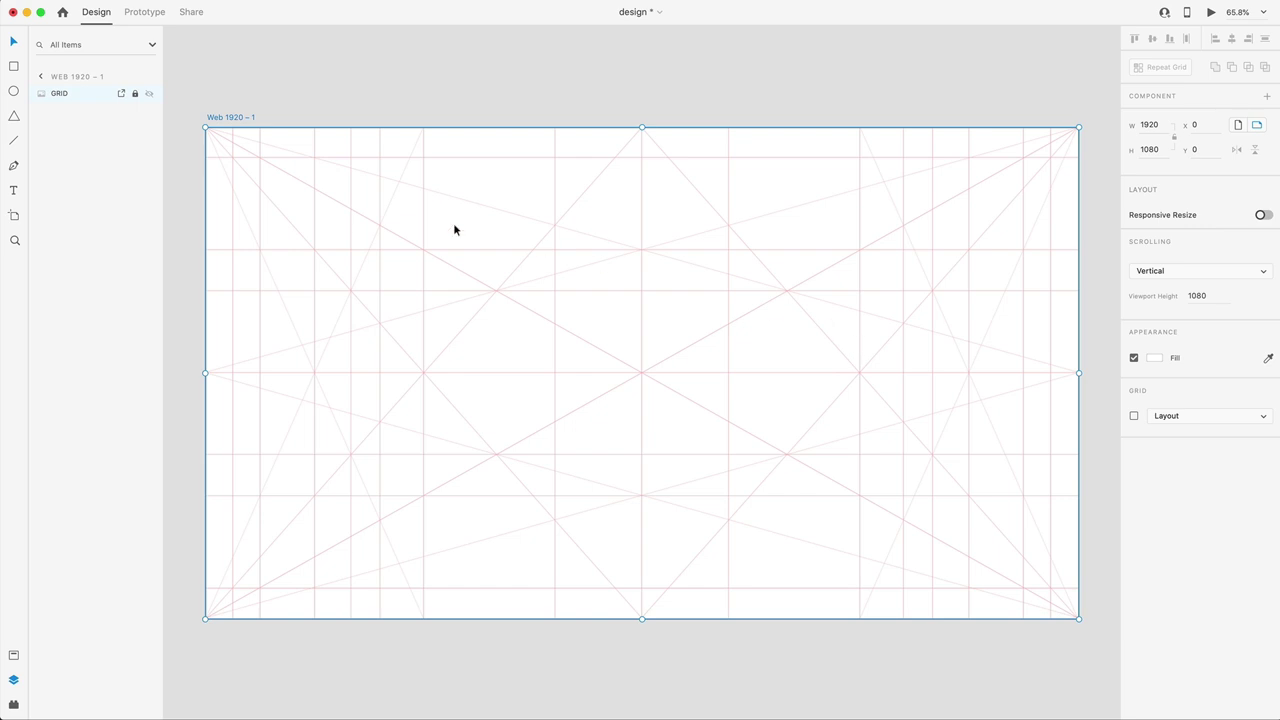
Add the text "Modhomes" near the artboard's top-left corner and make it uppercase
{"action": "scroll", "coordinate": [314, 177], "scroll_direction": "up", "scroll_amount": 10}
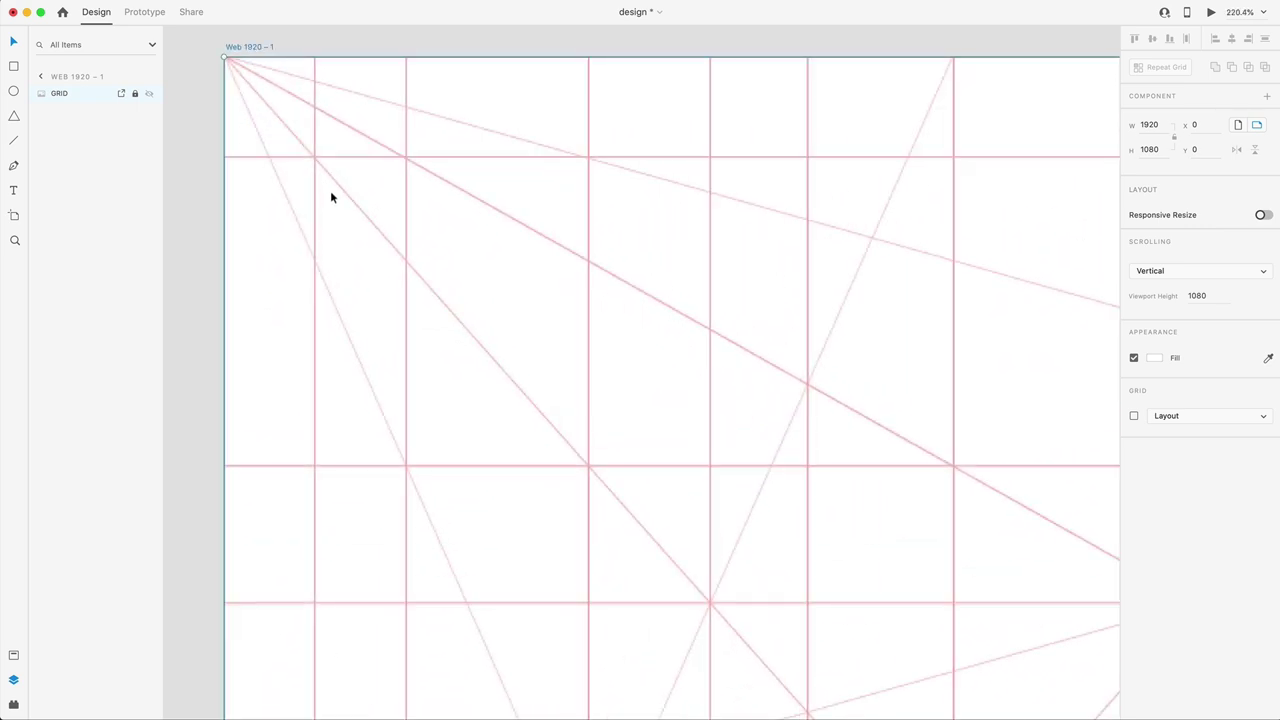
{"action": "key", "text": "t"}
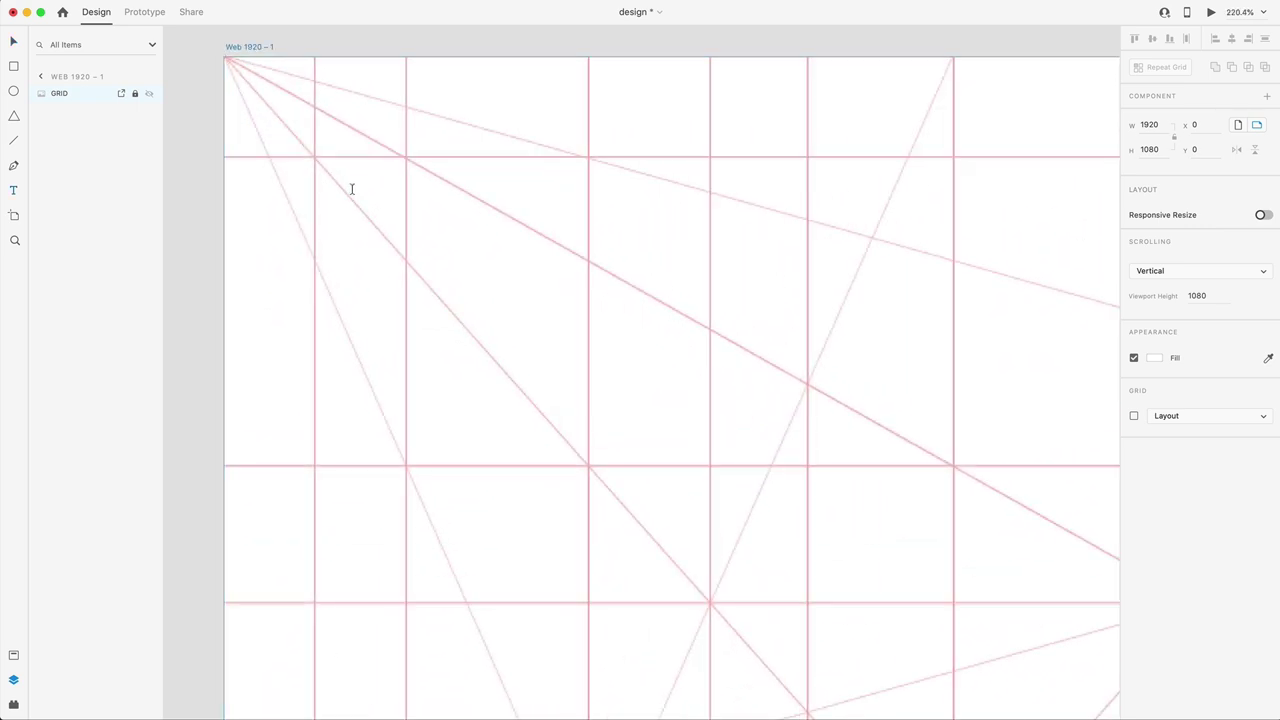
{"action": "left_click", "coordinate": [352, 188]}
{"action": "type", "text": "Modhomes"}
{"action": "key", "text": "Escape"}
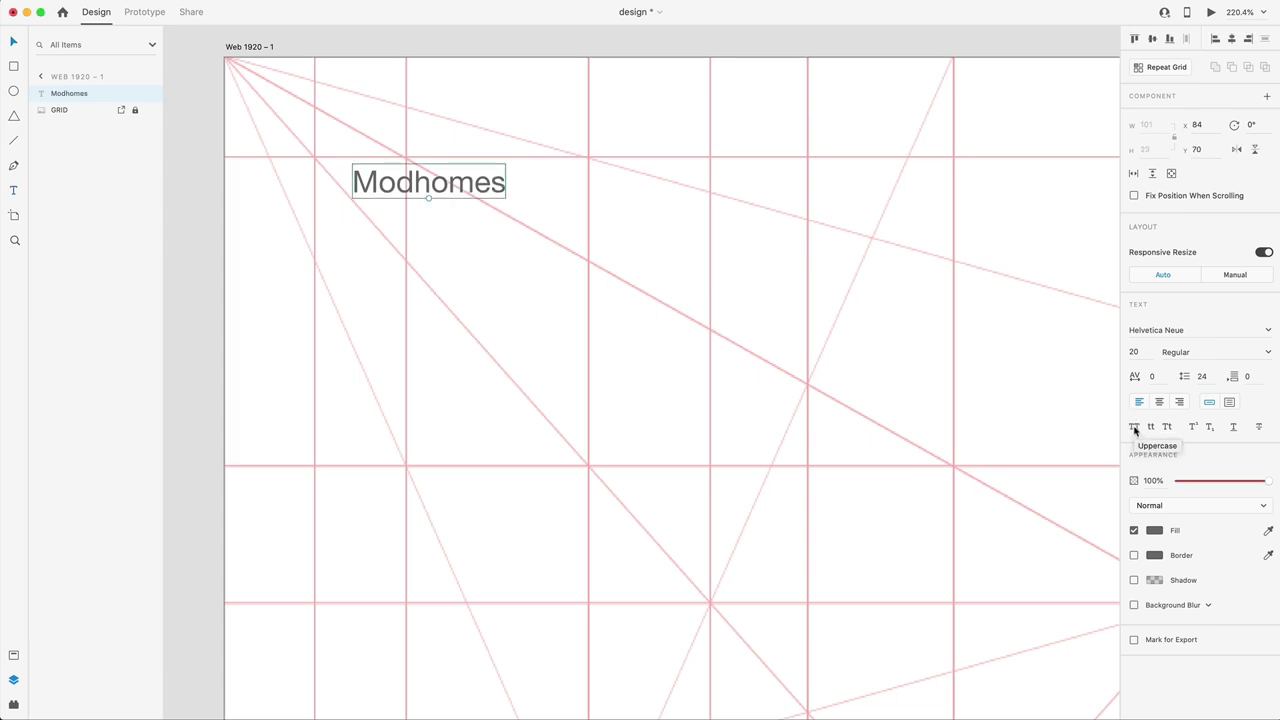
{"action": "left_click", "coordinate": [1134, 428]}
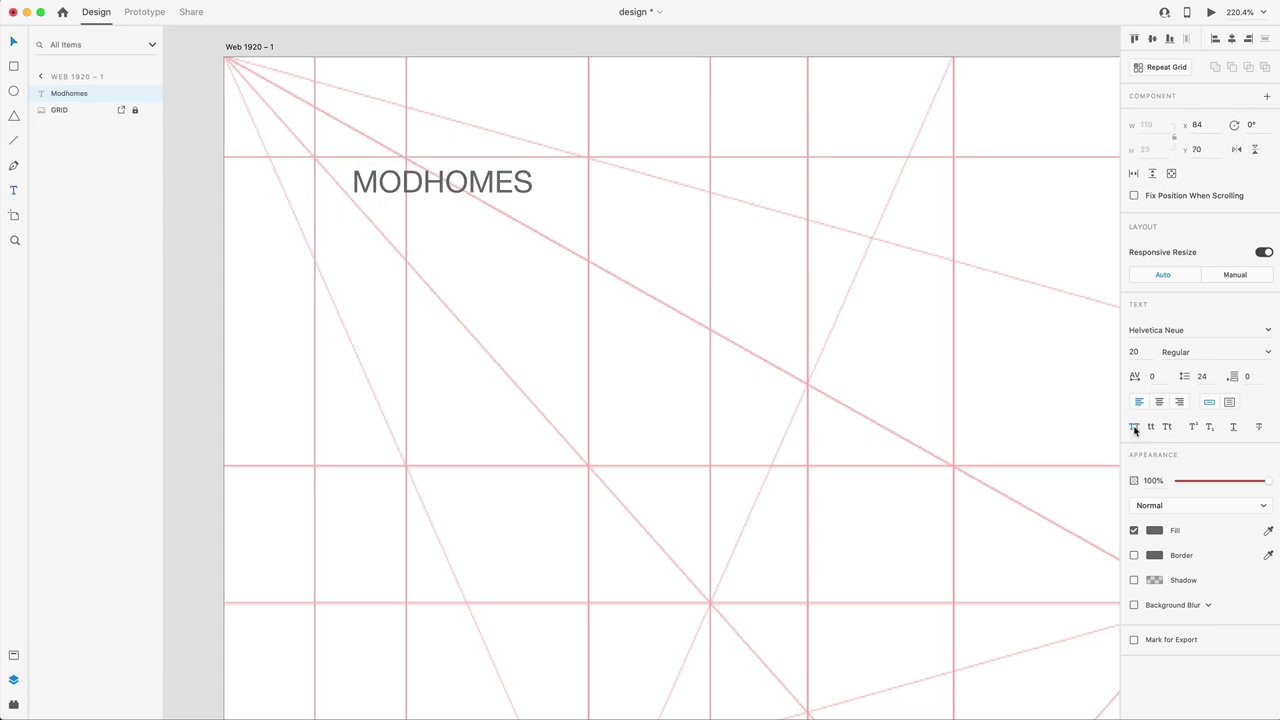
Set the MODHOMES text to the Mentone font in Bold weight
{"action": "left_click", "coordinate": [1183, 331]}
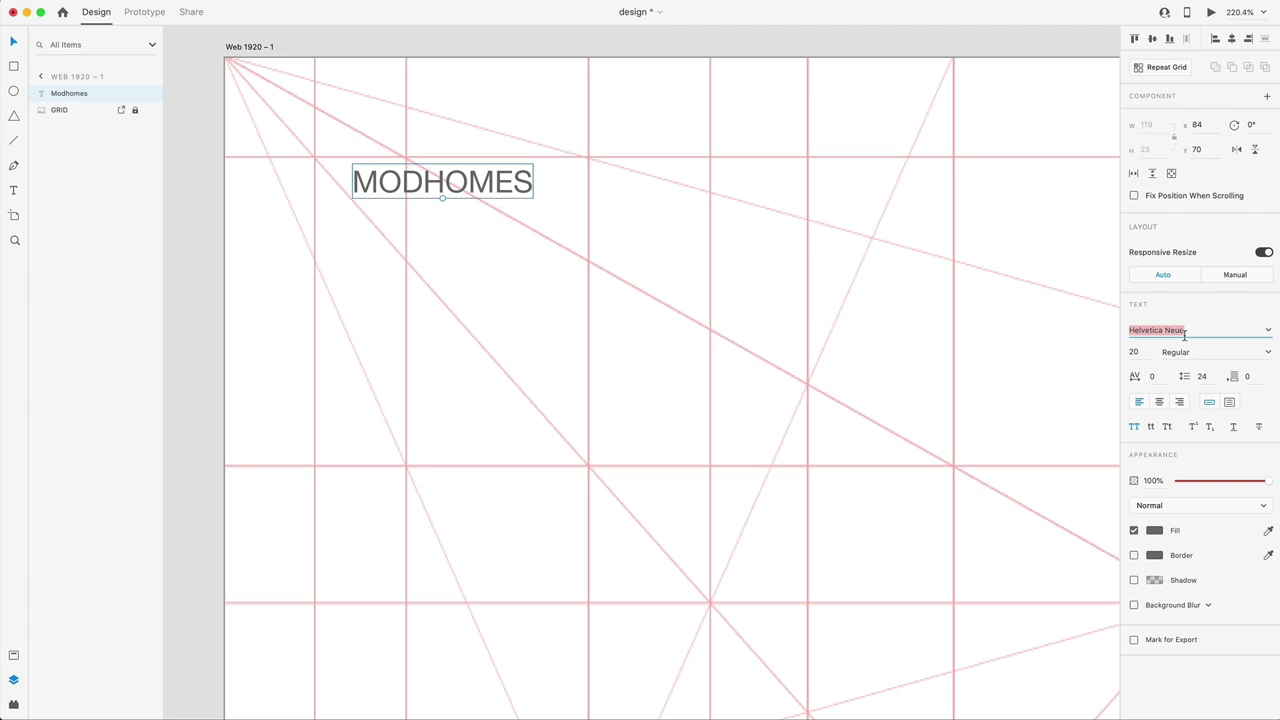
{"action": "type", "text": "Mentone"}
{"action": "key", "text": "Return"}
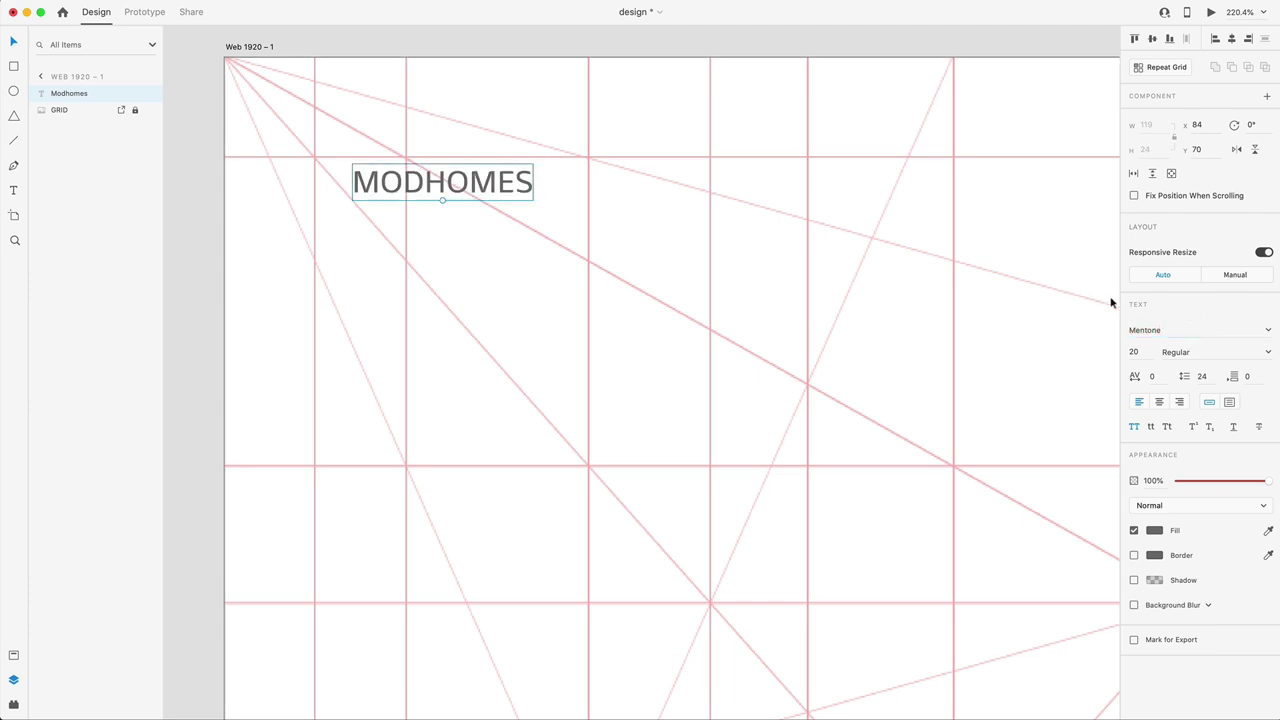
{"action": "left_click", "coordinate": [1268, 352]}
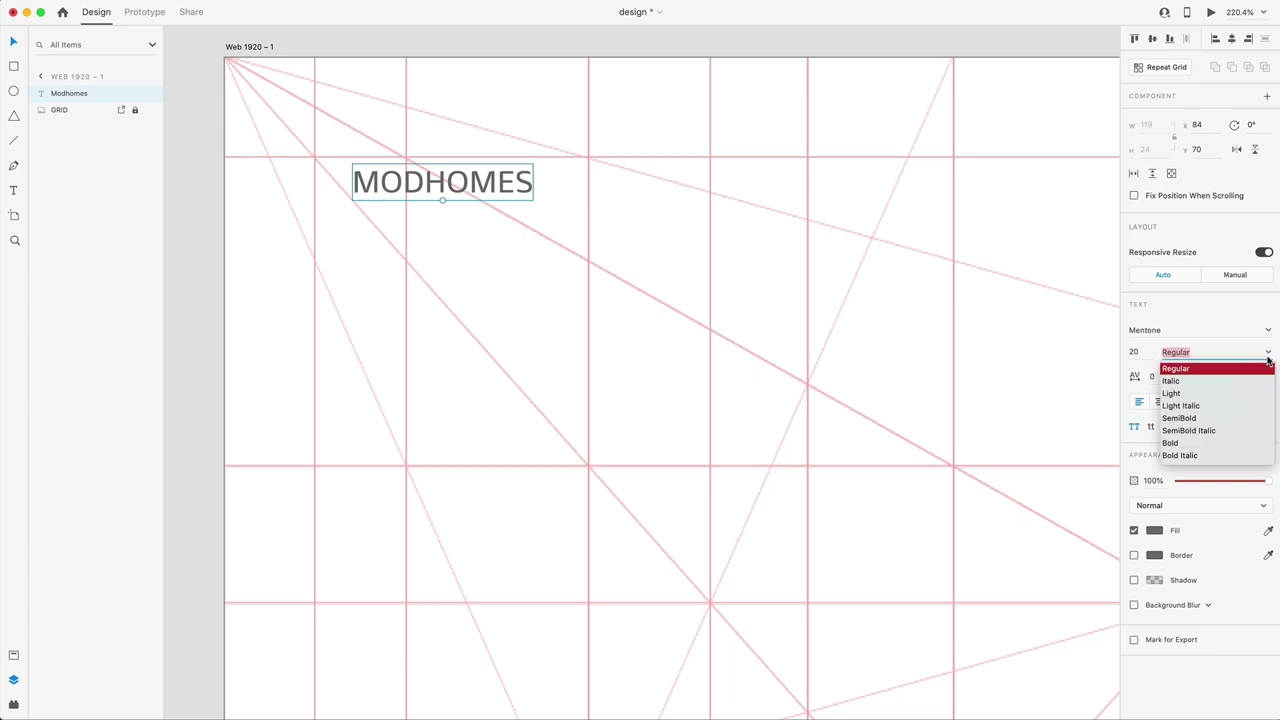
{"action": "left_click", "coordinate": [1182, 446]}
Move the MODHOMES text onto the grid's top-left line intersection, at X 58 and Y 46
{"action": "left_click_drag", "start_coordinate": [495, 186], "coordinate": [462, 155]}
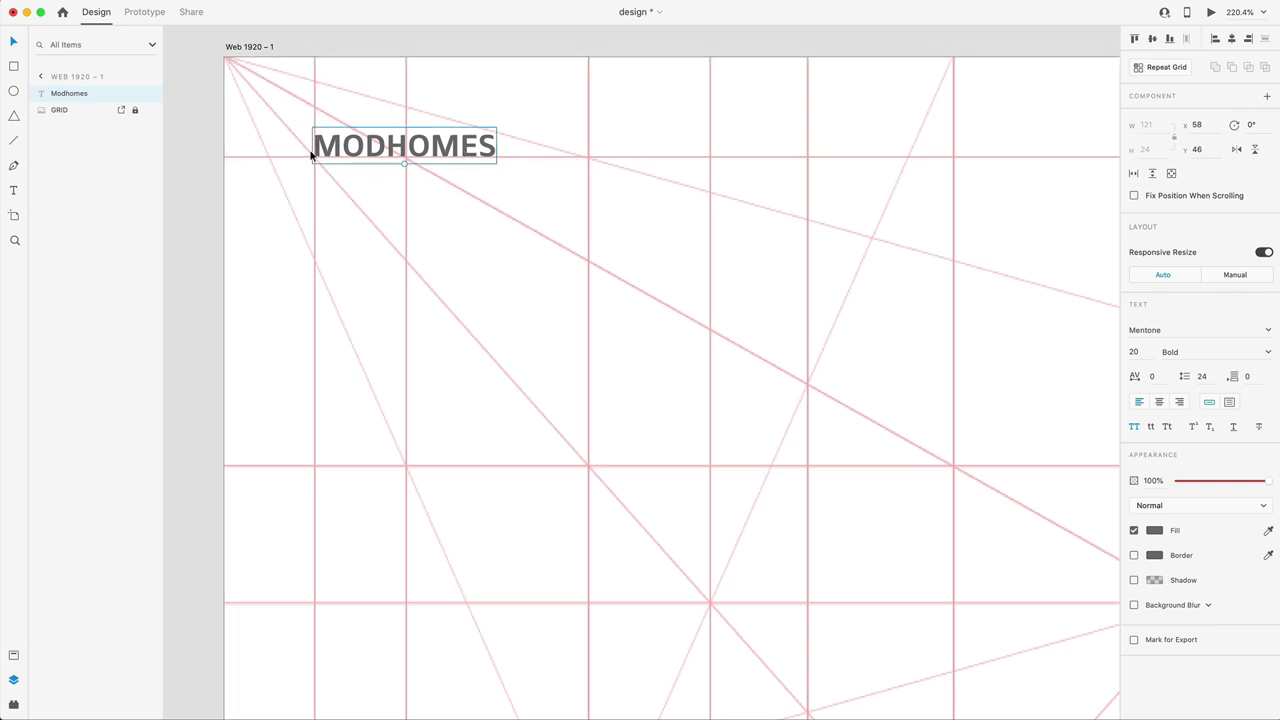
{"action": "scroll", "coordinate": [312, 145], "scroll_direction": "up", "scroll_amount": 10}
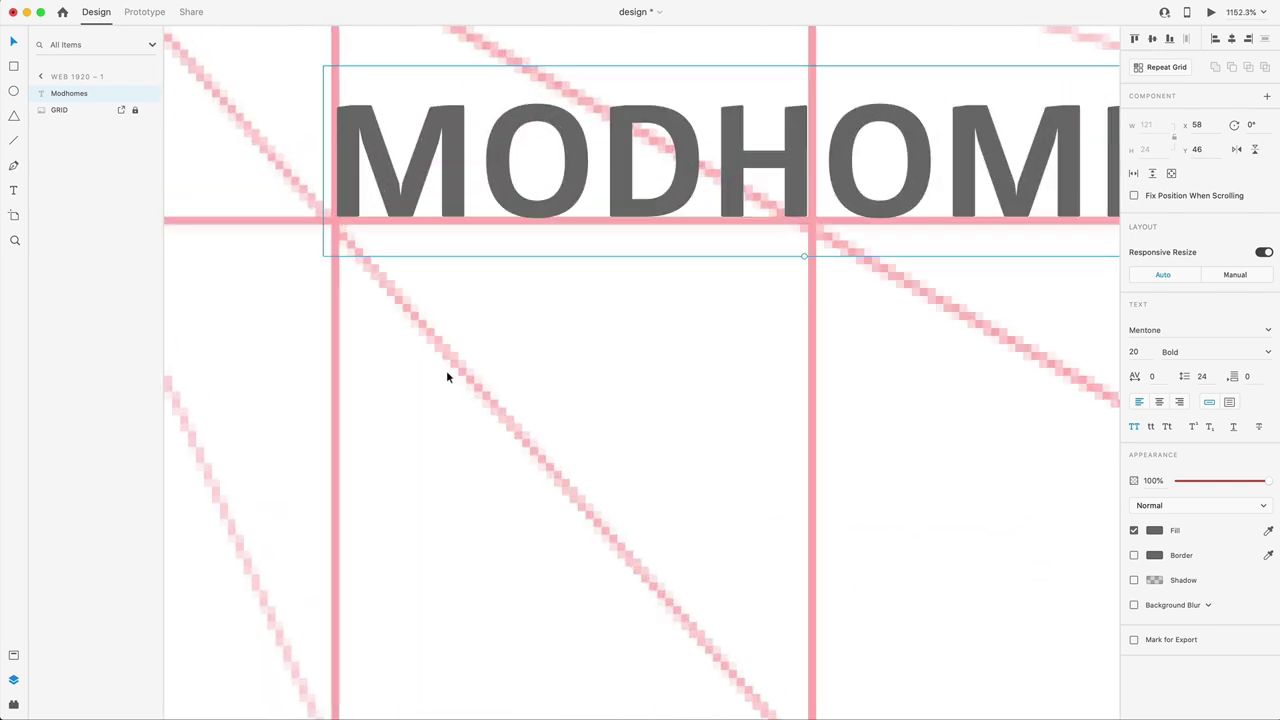
{"action": "scroll", "coordinate": [446, 370], "scroll_direction": "down", "scroll_amount": 10}
Paste the "New Homes" text and align it on the grid's top horizontal line beside the diagonal left of centre, at X 817, Y 51
{"action": "scroll", "coordinate": [452, 367], "scroll_direction": "right", "scroll_amount": 3}
{"action": "scroll", "coordinate": [565, 372], "scroll_direction": "down", "scroll_amount": 10}
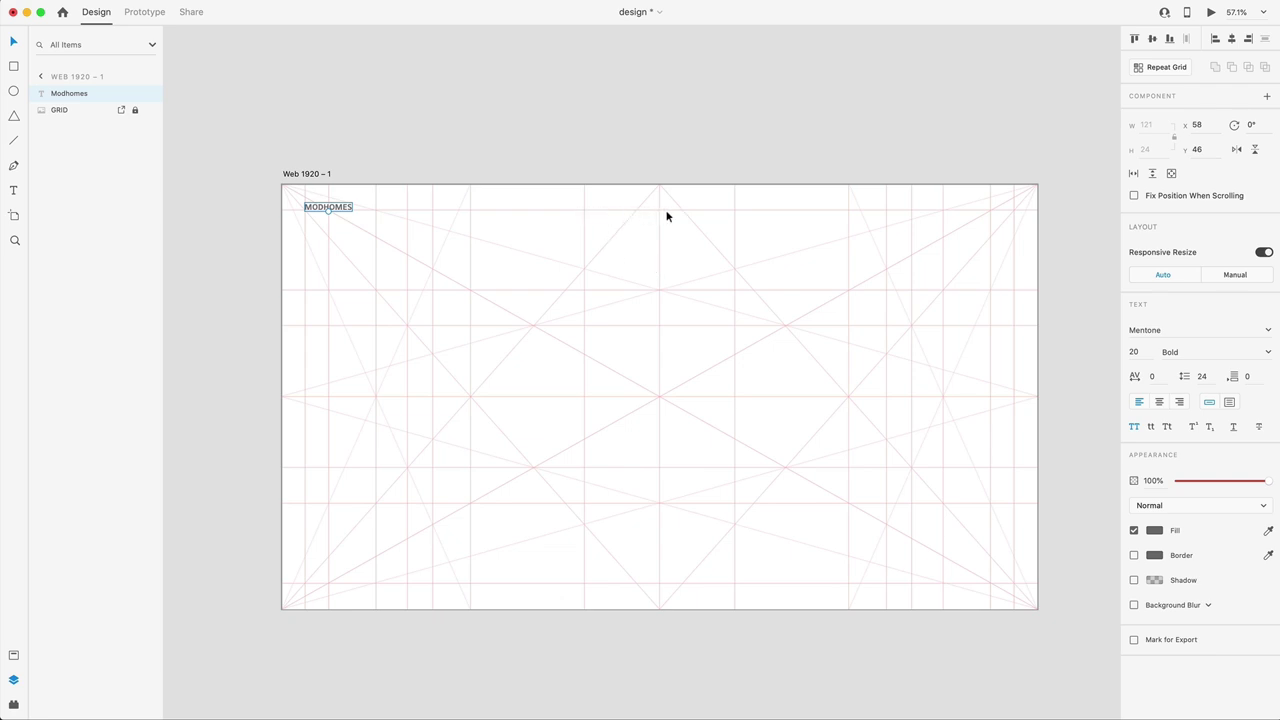
{"action": "scroll", "coordinate": [648, 210], "scroll_direction": "up", "scroll_amount": 10}
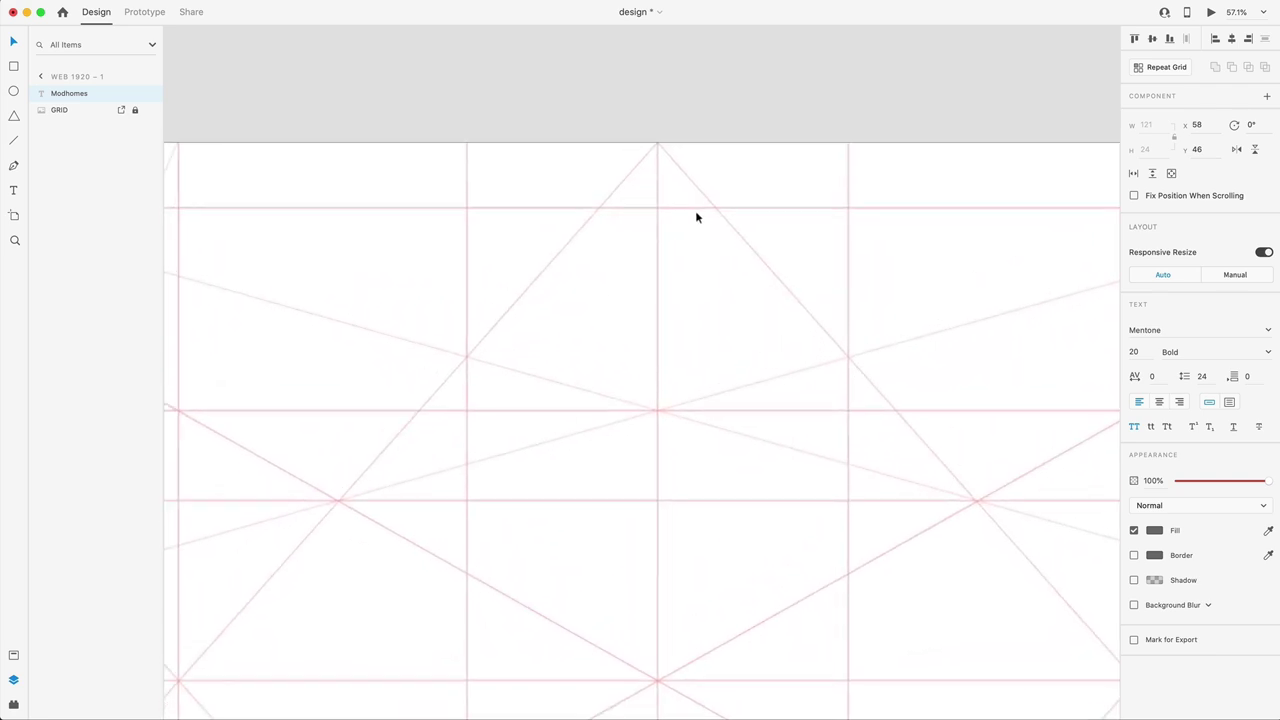
{"action": "key", "text": "super+v"}
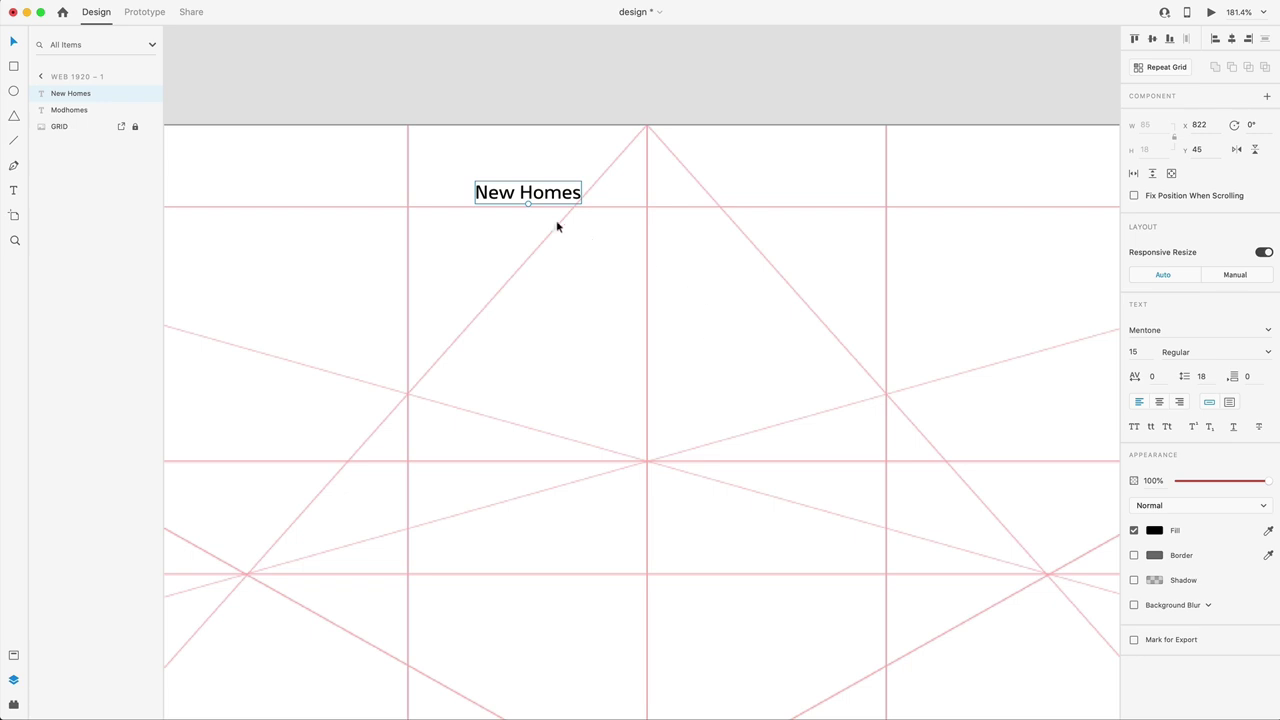
{"action": "left_click_drag", "start_coordinate": [560, 195], "coordinate": [550, 203]}
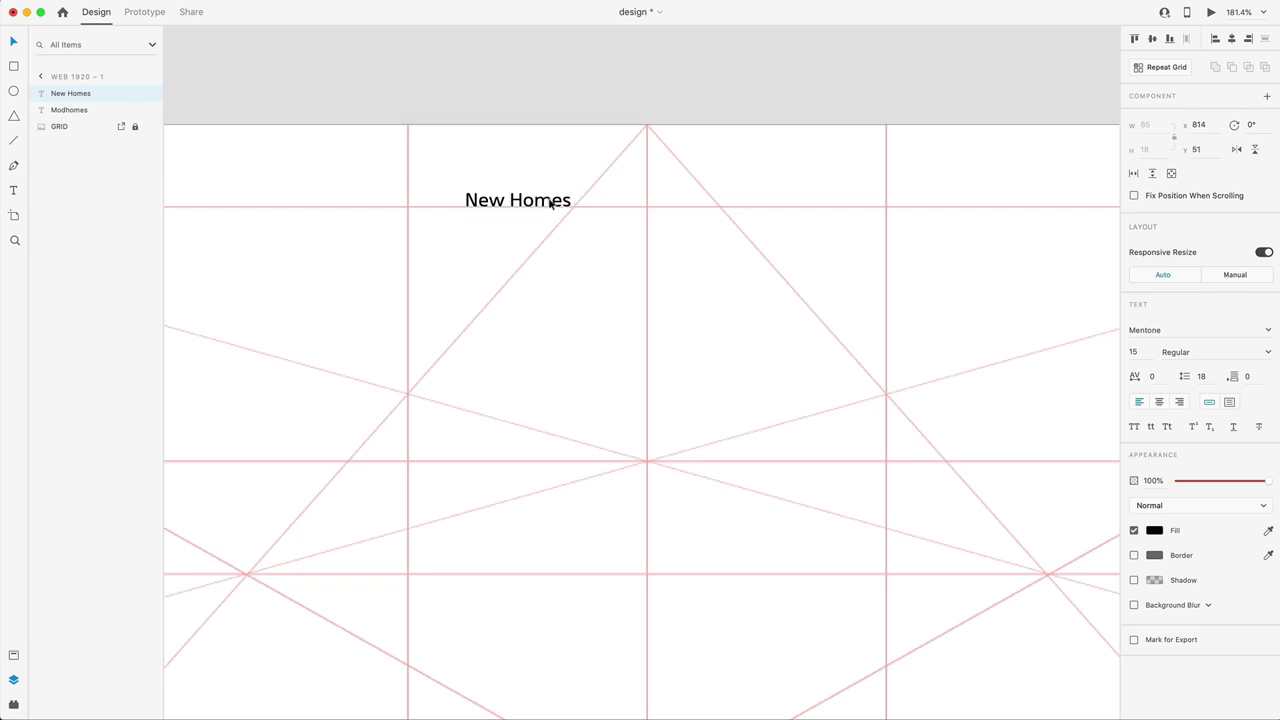
{"action": "scroll", "coordinate": [530, 212], "scroll_direction": "up", "scroll_amount": 8}
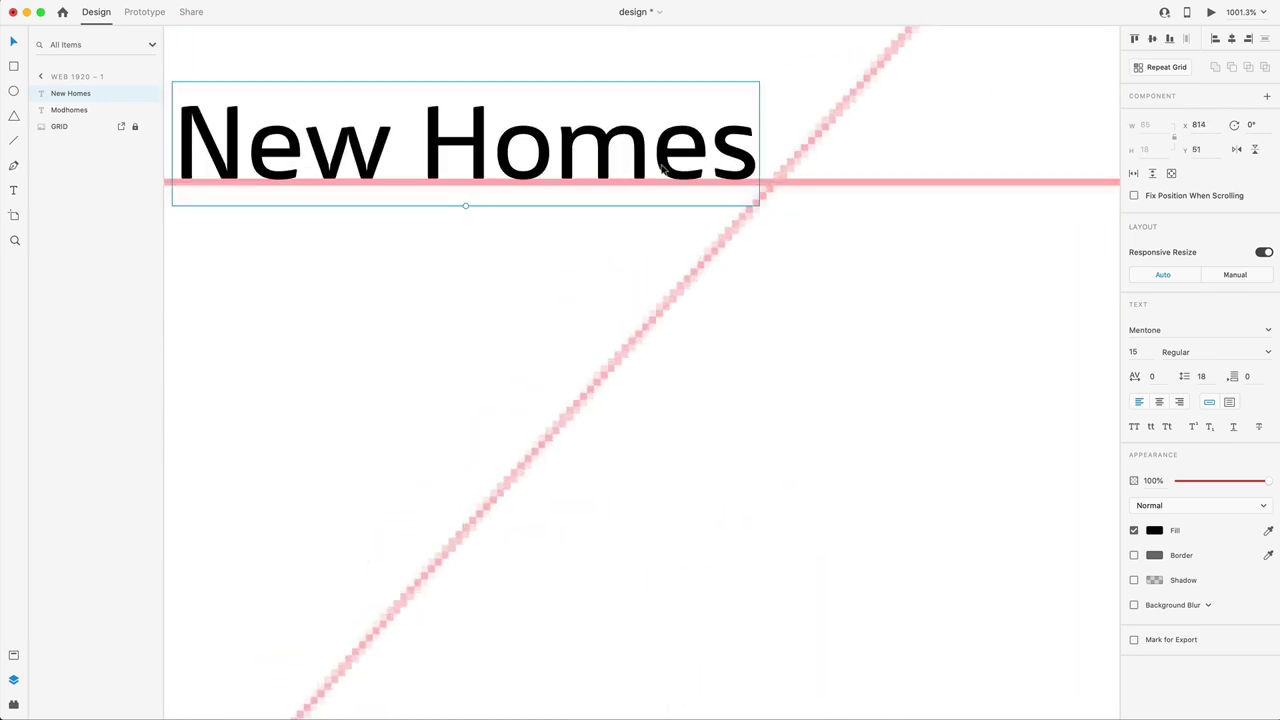
{"action": "scroll", "coordinate": [662, 170], "scroll_direction": "down", "scroll_amount": 3}
{"action": "left_click_drag", "start_coordinate": [663, 177], "coordinate": [703, 166]}
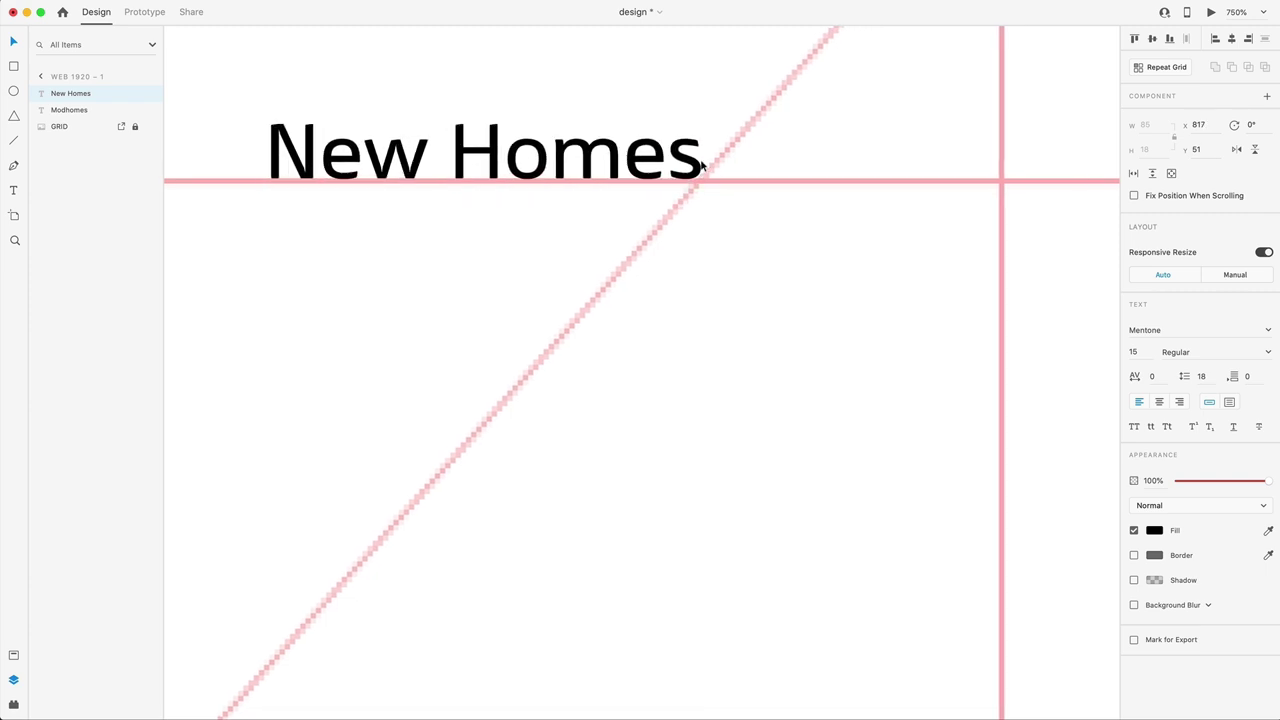
{"action": "scroll", "coordinate": [683, 338], "scroll_direction": "down", "scroll_amount": 8}
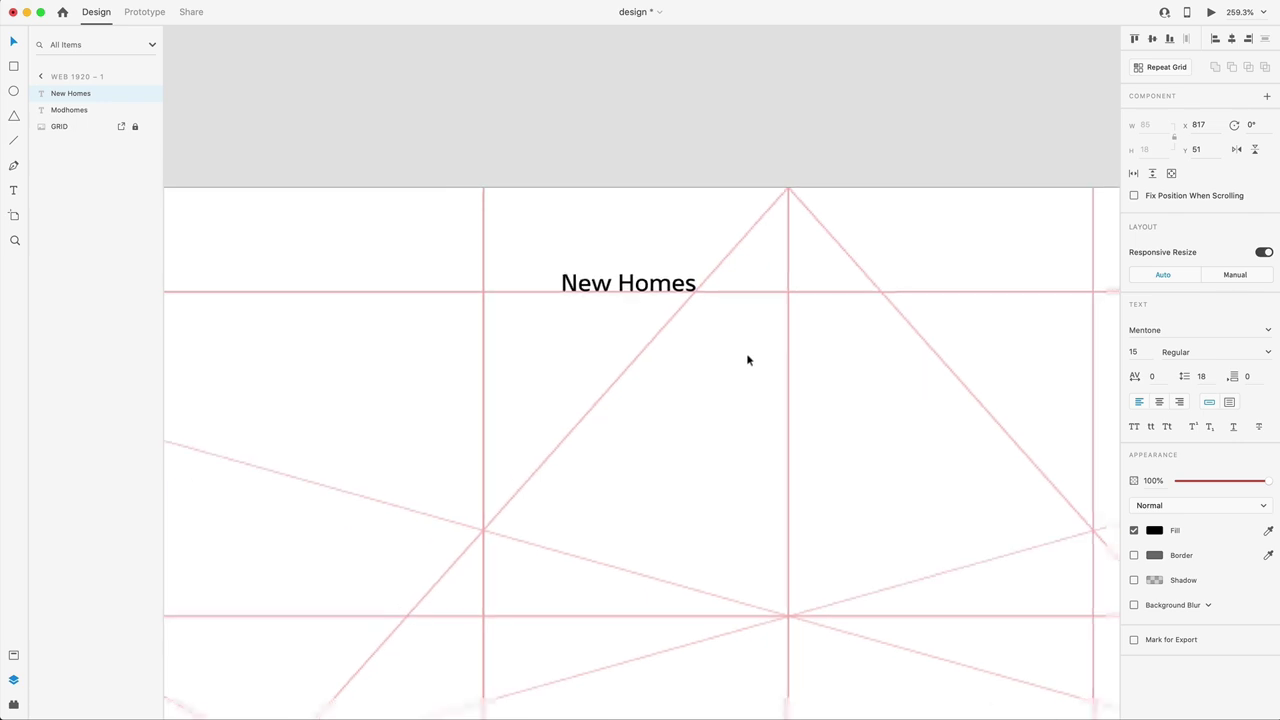
Add the text "Popular Homes" on the grid's top horizontal line, starting at the diagonal just past the vertical centre line
{"action": "scroll", "coordinate": [700, 330], "scroll_direction": "down", "scroll_amount": 1}
{"action": "left_click_drag", "start_coordinate": [634, 289], "coordinate": [908, 266]}
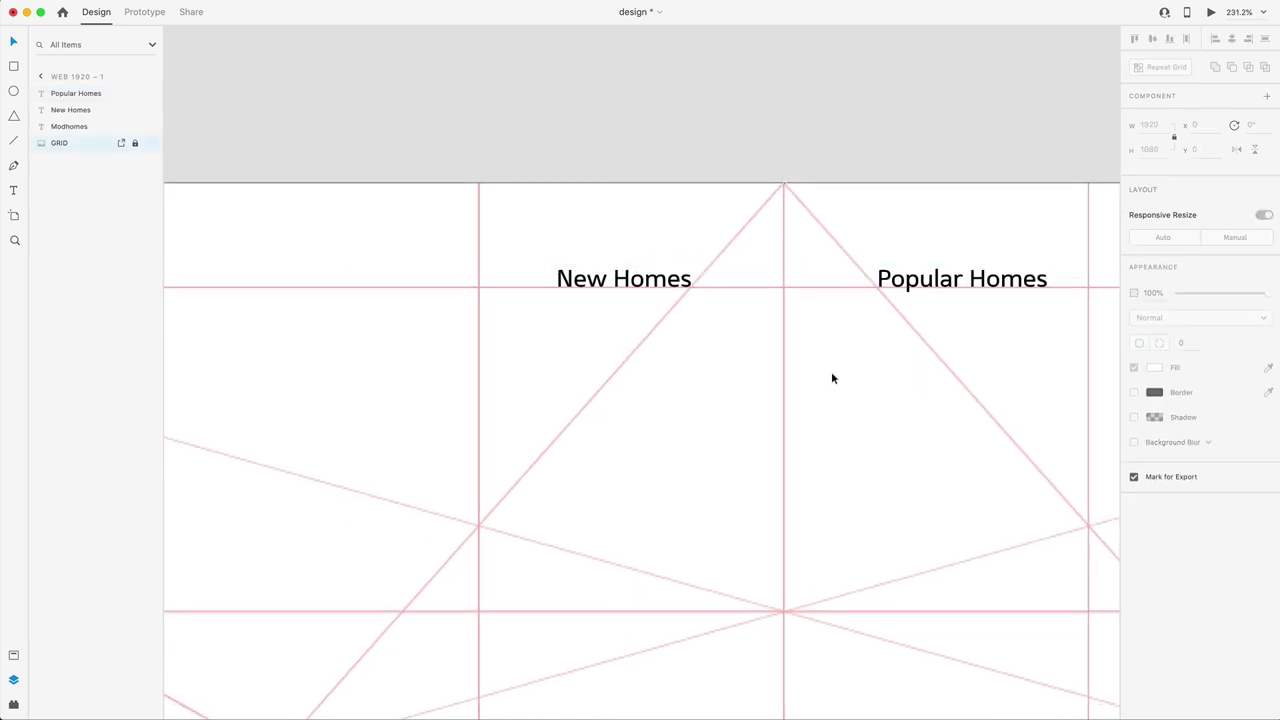
{"action": "scroll", "coordinate": [843, 453], "scroll_direction": "down", "scroll_amount": 3}
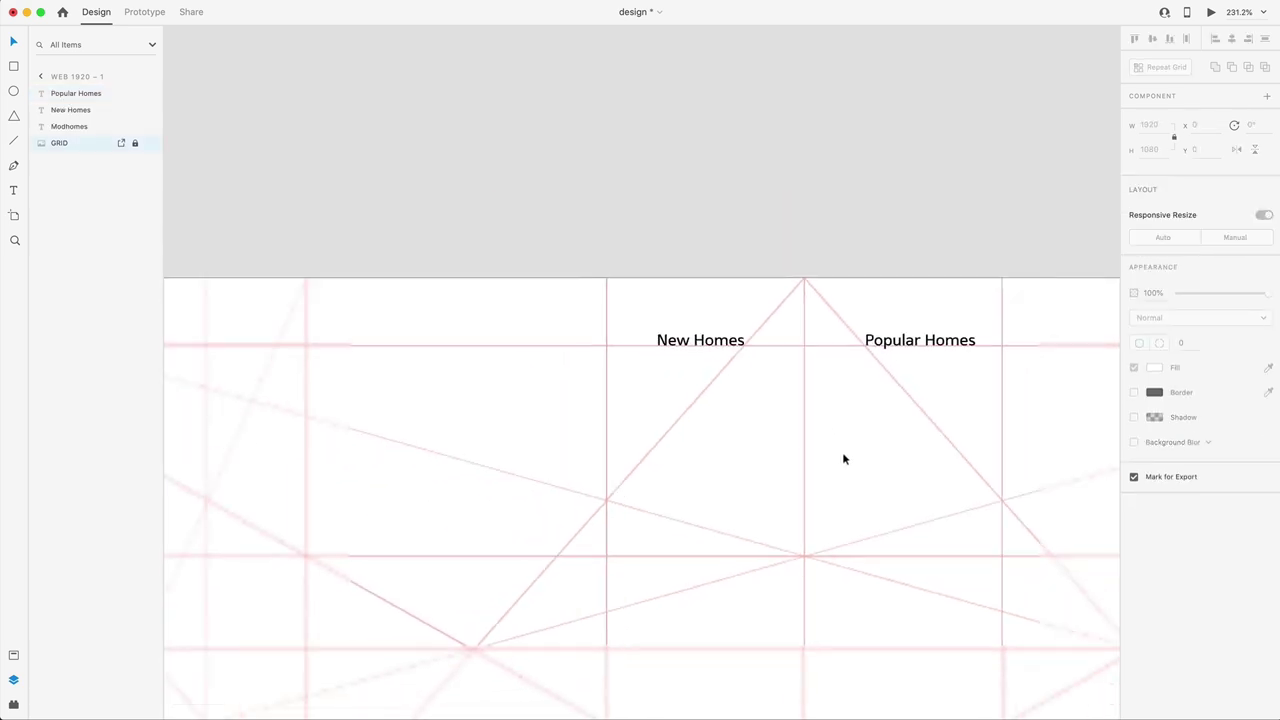
{"action": "scroll", "coordinate": [843, 459], "scroll_direction": "down", "scroll_amount": 6}
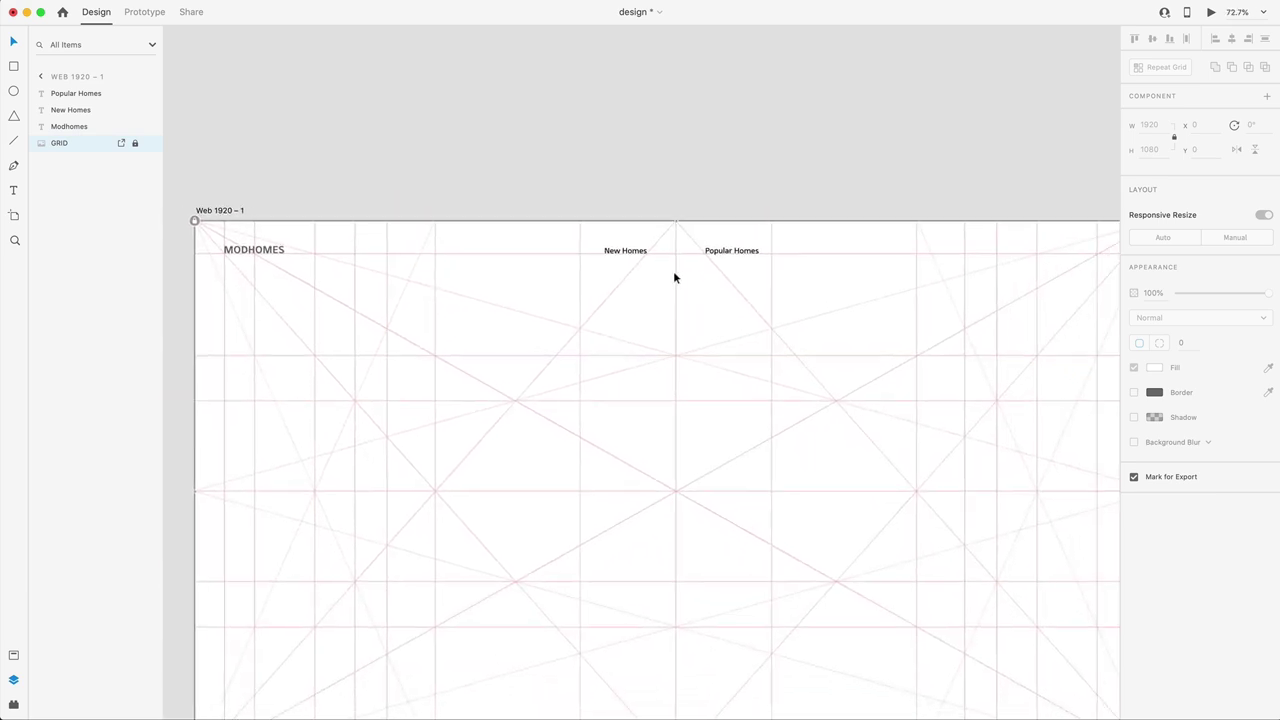
Switch to Nucleo and bring the Box Icons search and conversation icons onto the pasteboard above the artboard
{"action": "scroll", "coordinate": [674, 278], "scroll_direction": "right", "scroll_amount": 1}
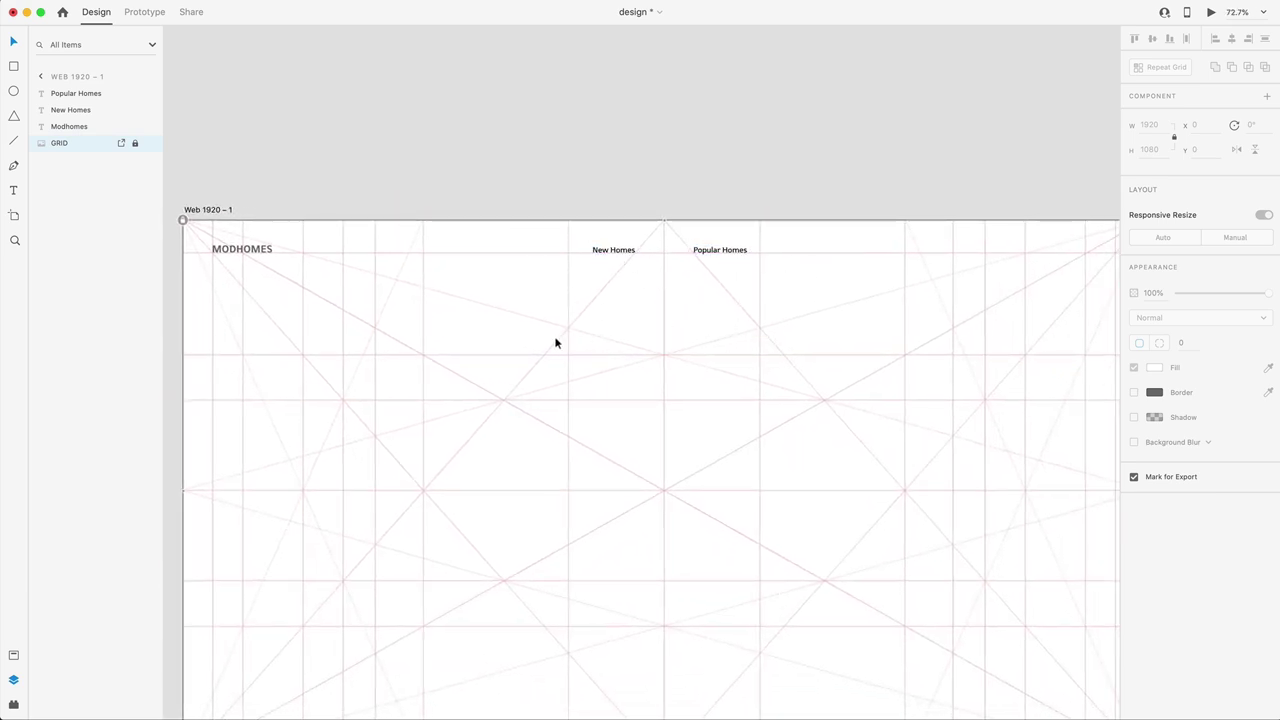
{"action": "scroll", "coordinate": [556, 343], "scroll_direction": "right", "scroll_amount": 6}
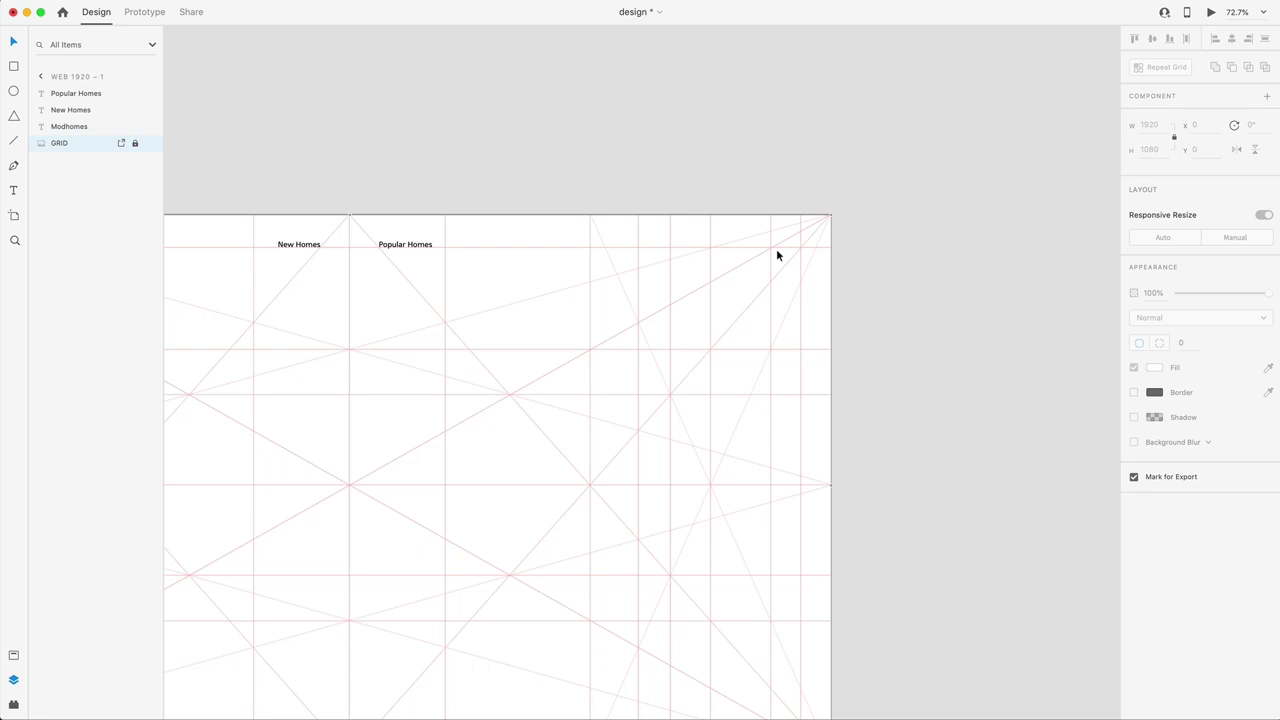
{"action": "scroll", "coordinate": [777, 255], "scroll_direction": "up", "scroll_amount": 3}
{"action": "key", "text": "super+Tab"}
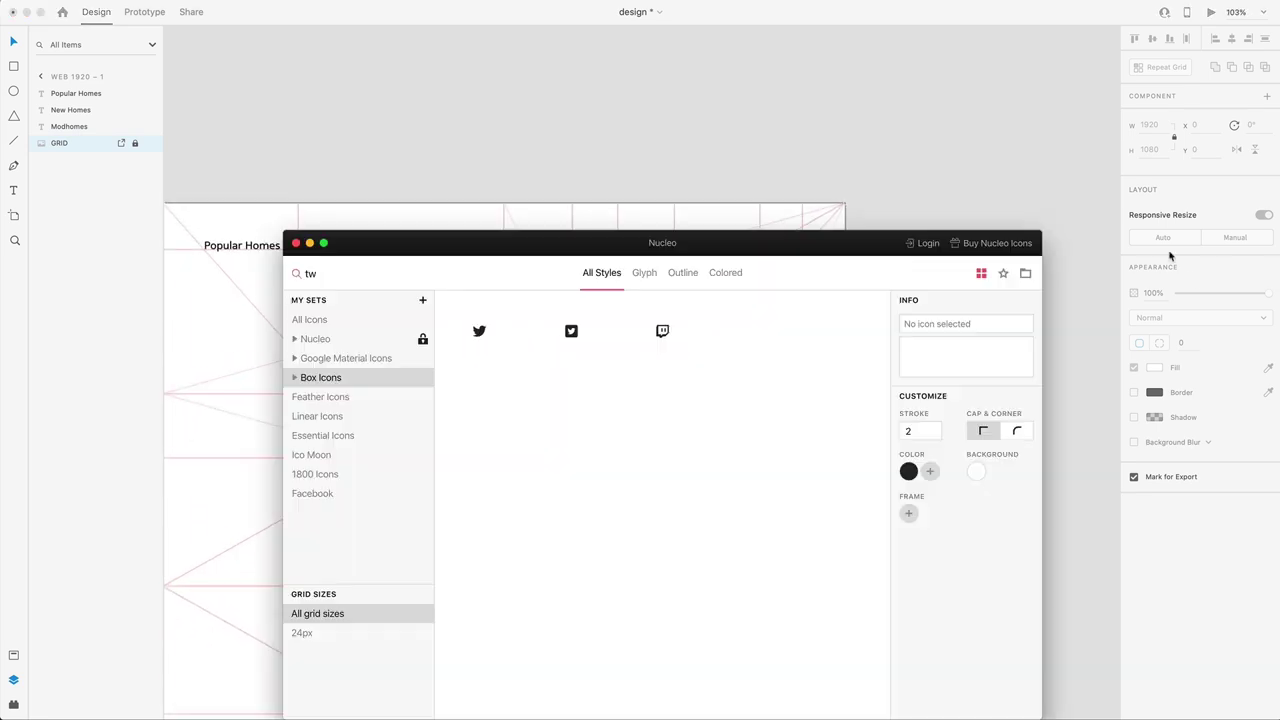
{"action": "left_click_drag", "start_coordinate": [843, 249], "coordinate": [876, 120]}
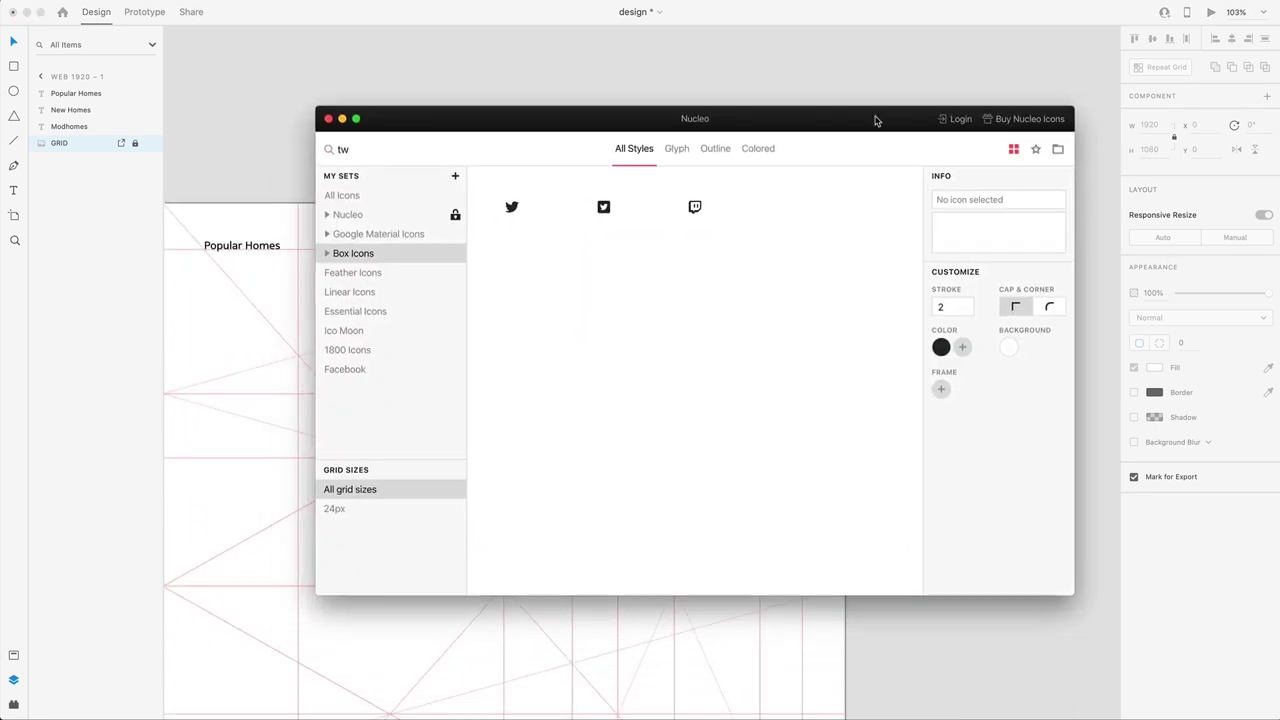
{"action": "double_click", "coordinate": [396, 153]}
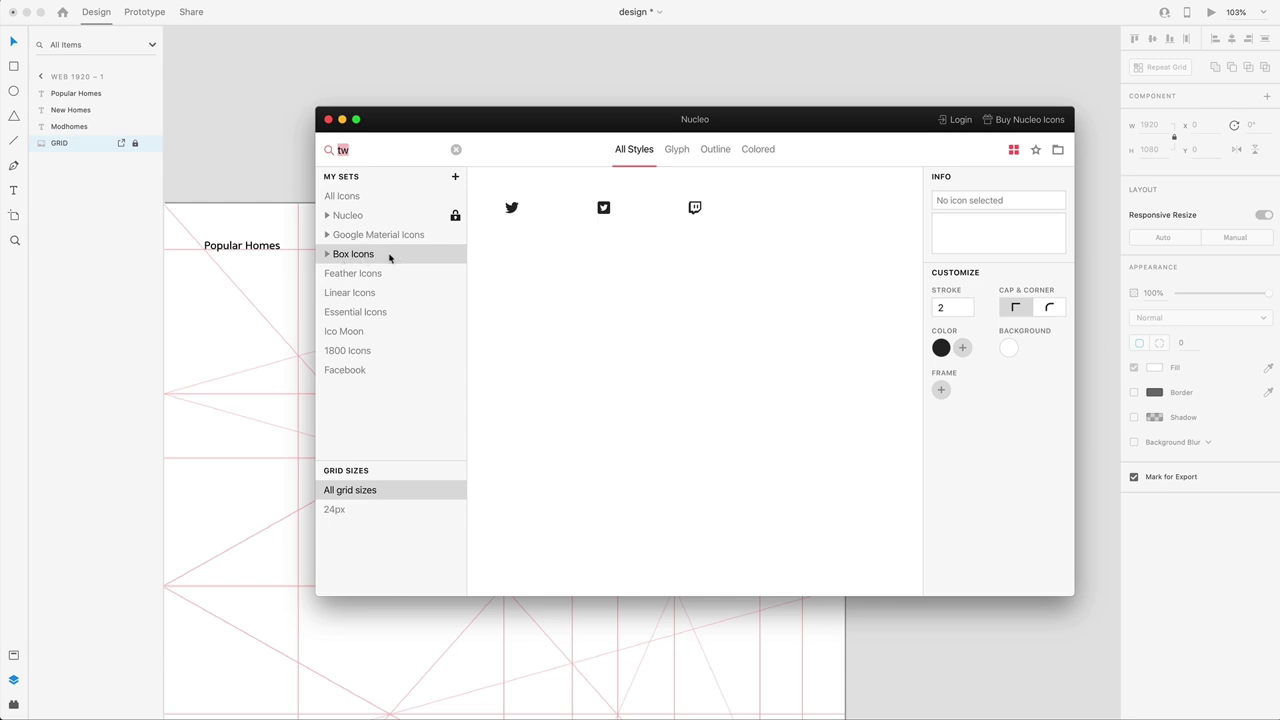
{"action": "type", "text": "searc"}
{"action": "left_click_drag", "start_coordinate": [593, 206], "coordinate": [731, 68]}
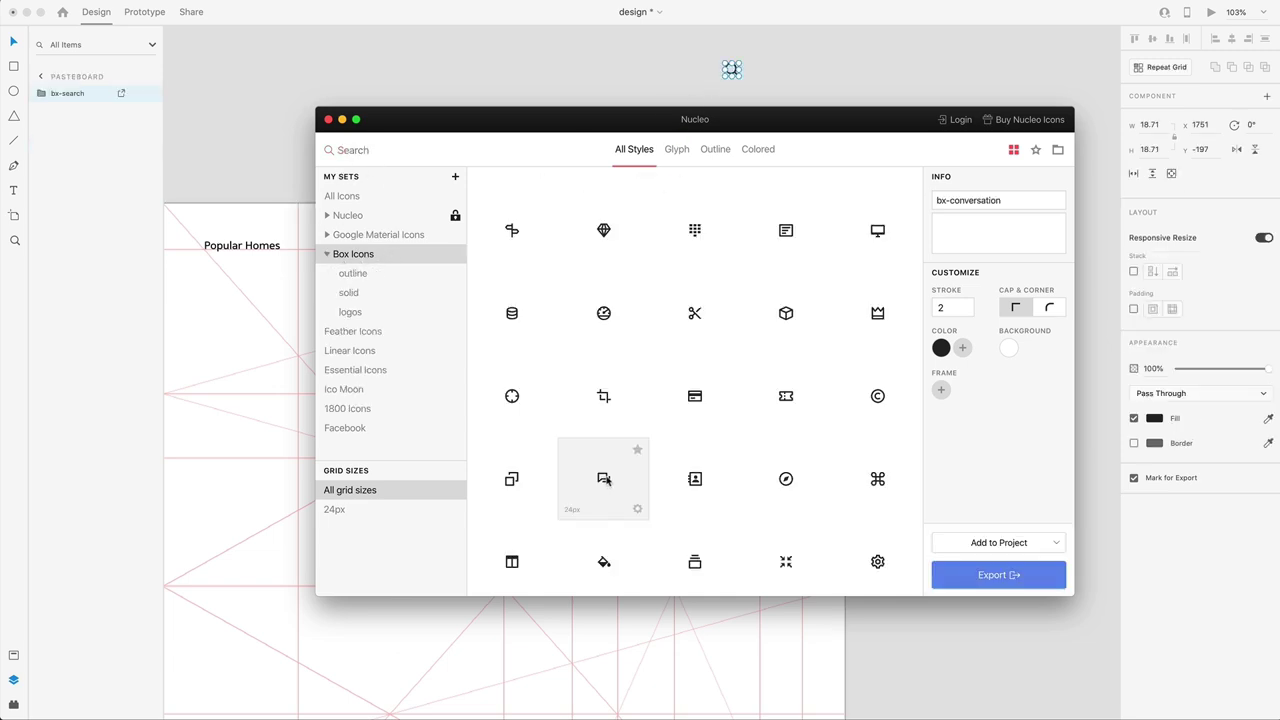
{"action": "left_click_drag", "start_coordinate": [605, 480], "coordinate": [795, 81]}
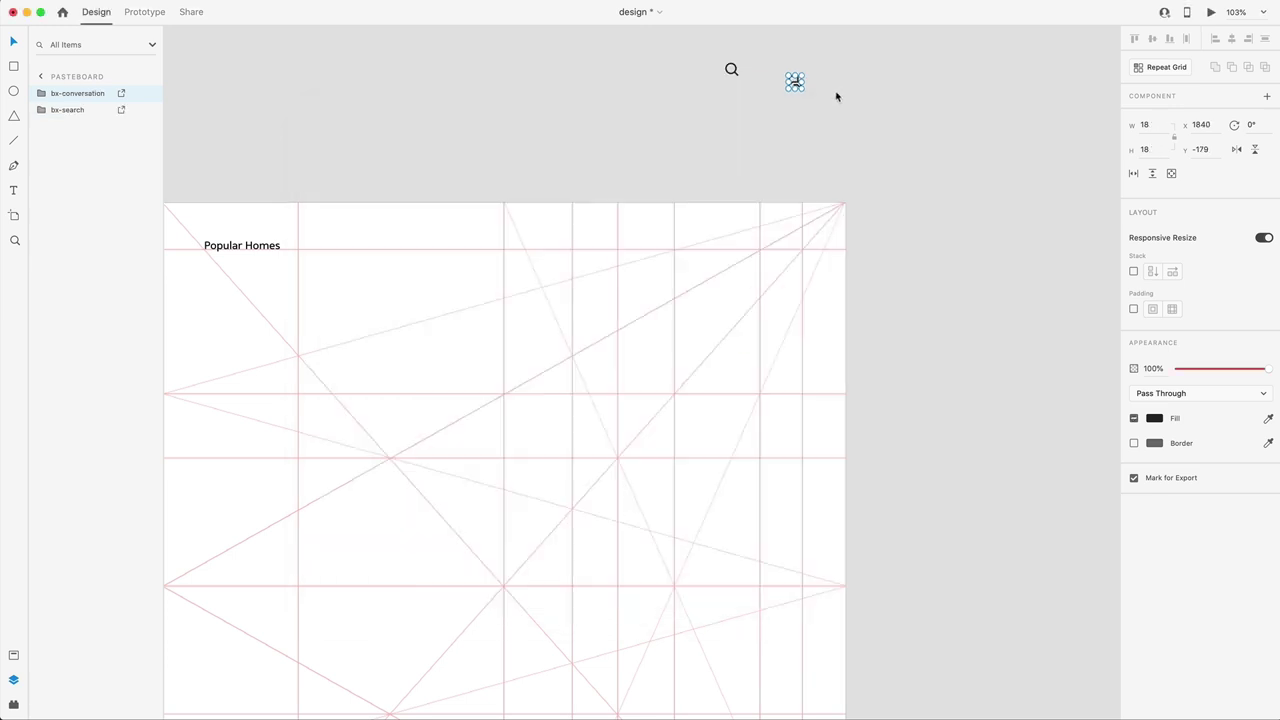
Move the conversation icon onto the grid's top-right line intersection, at X 1841 and Y 47
{"action": "scroll", "coordinate": [817, 123], "scroll_direction": "up", "scroll_amount": 5}
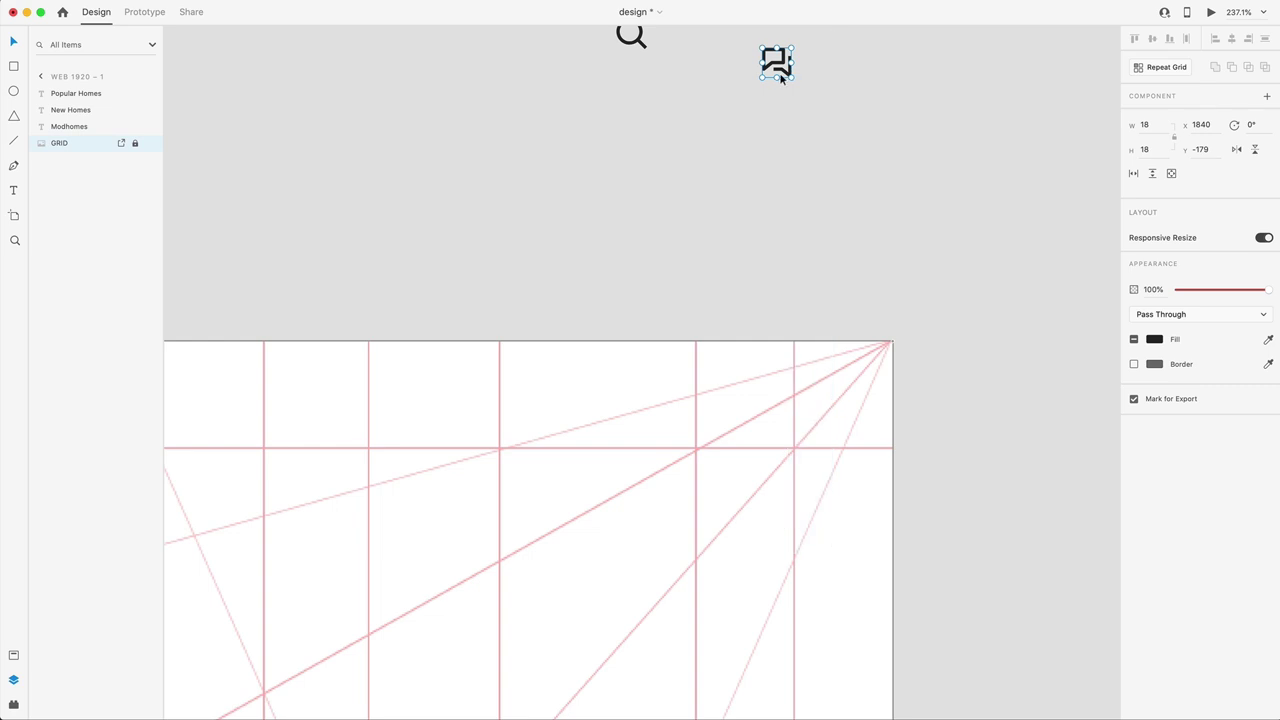
{"action": "left_click_drag", "start_coordinate": [786, 77], "coordinate": [777, 397]}
{"action": "scroll", "coordinate": [787, 467], "scroll_direction": "up", "scroll_amount": 5}
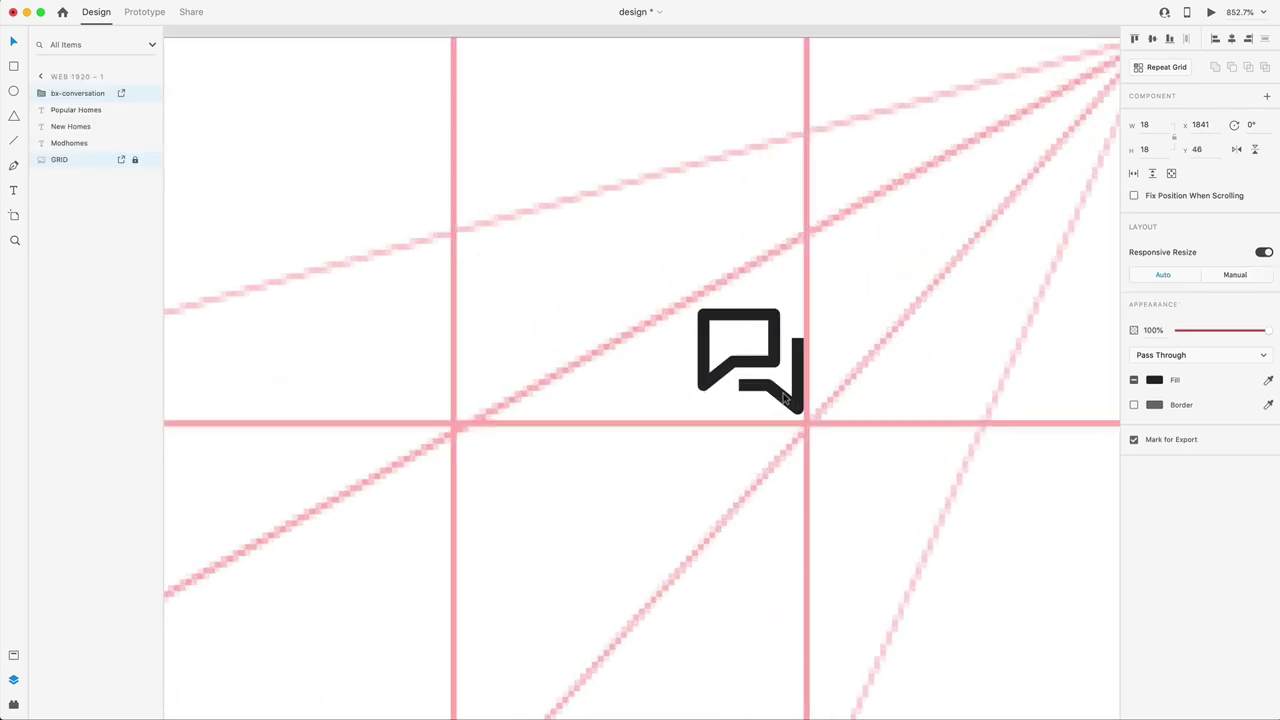
{"action": "key", "text": "Down"}
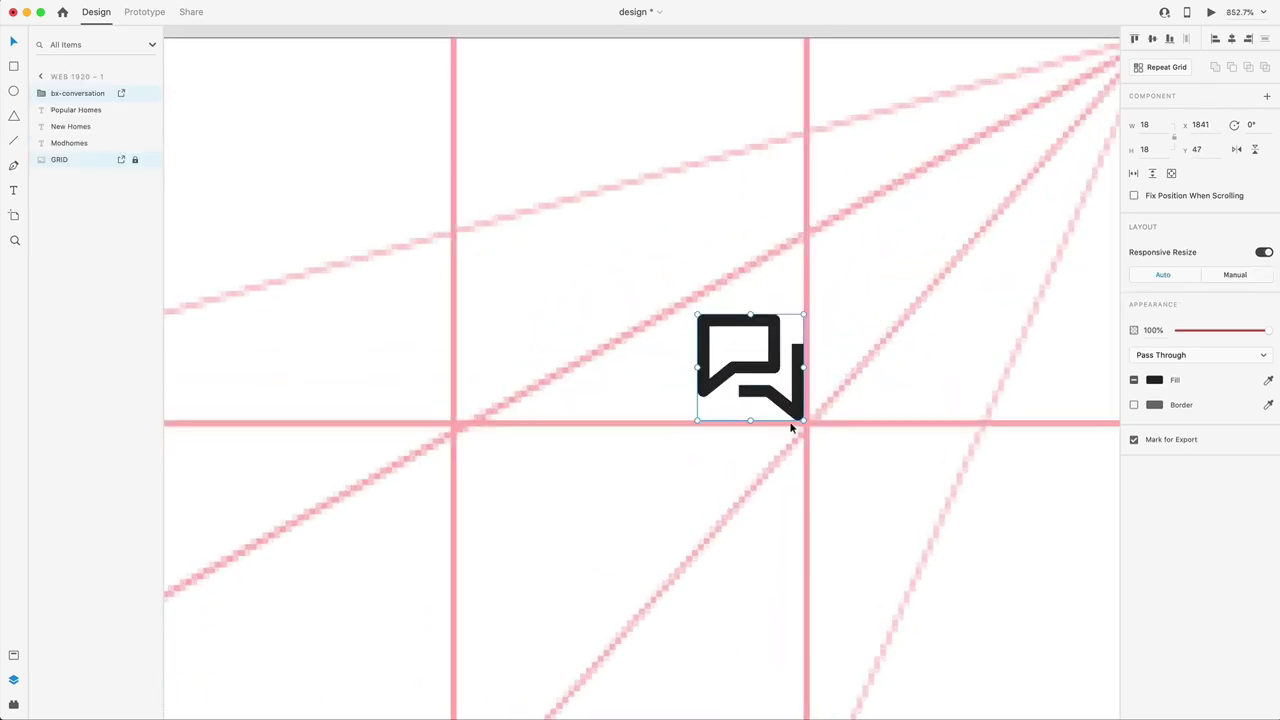
Move the search icon onto the grid intersection beside the conversation icon, at X 1781 and Y 46
{"action": "scroll", "coordinate": [806, 432], "scroll_direction": "down", "scroll_amount": 5}
{"action": "scroll", "coordinate": [709, 140], "scroll_direction": "up", "scroll_amount": 5}
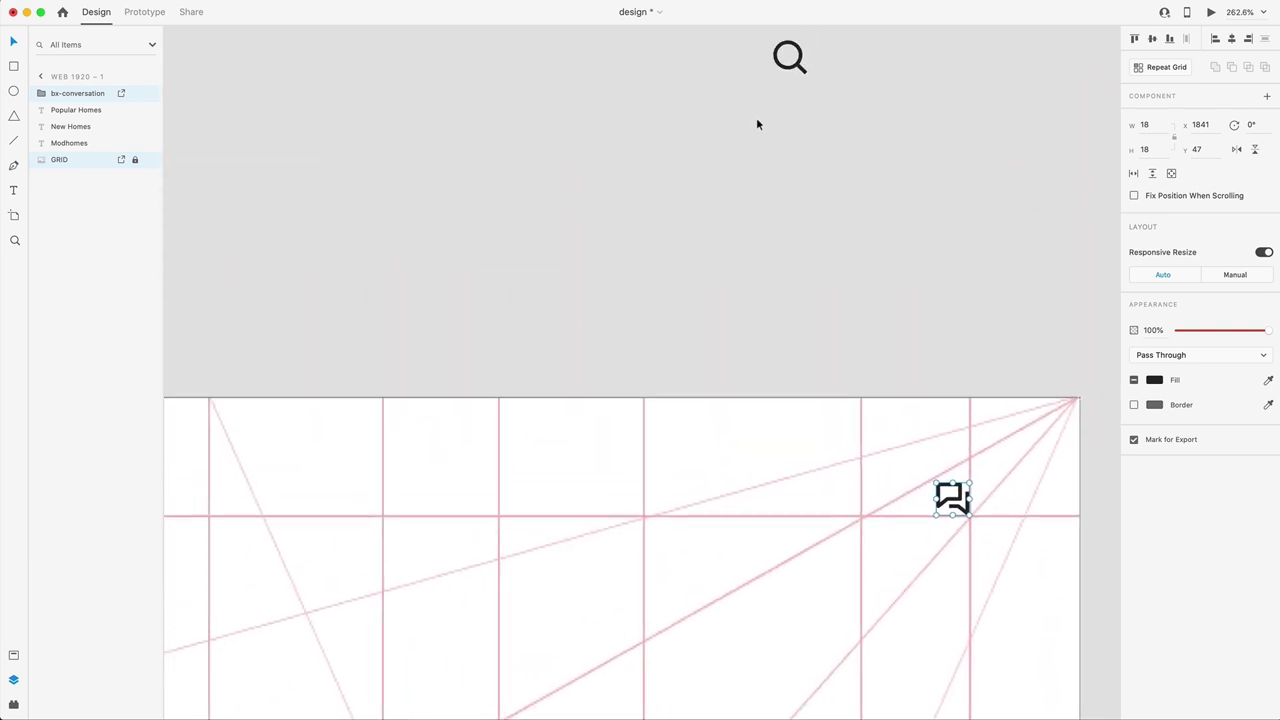
{"action": "scroll", "coordinate": [828, 322], "scroll_direction": "down", "scroll_amount": 3}
{"action": "left_click_drag", "start_coordinate": [806, 200], "coordinate": [752, 288]}
{"action": "scroll", "coordinate": [762, 305], "scroll_direction": "up", "scroll_amount": 5}
{"action": "scroll", "coordinate": [840, 372], "scroll_direction": "down", "scroll_amount": 8}
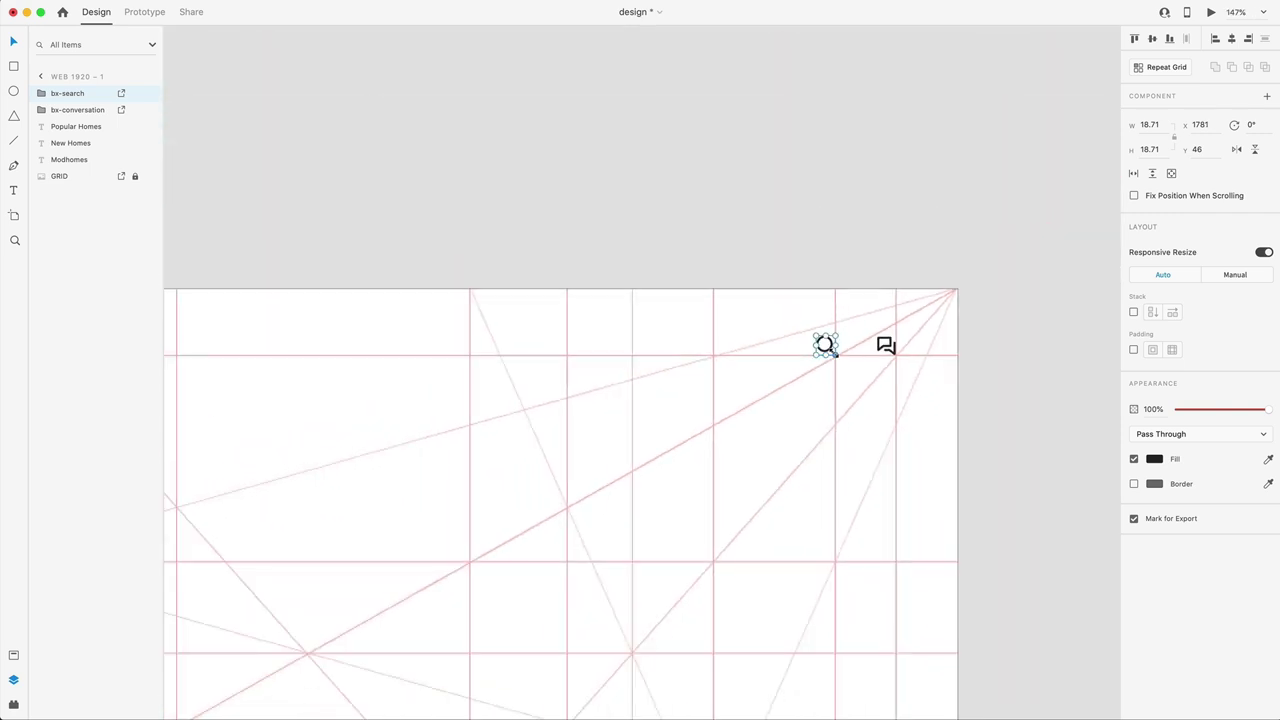
{"action": "scroll", "coordinate": [849, 380], "scroll_direction": "down", "scroll_amount": 5}
{"action": "left_click", "coordinate": [800, 137]}
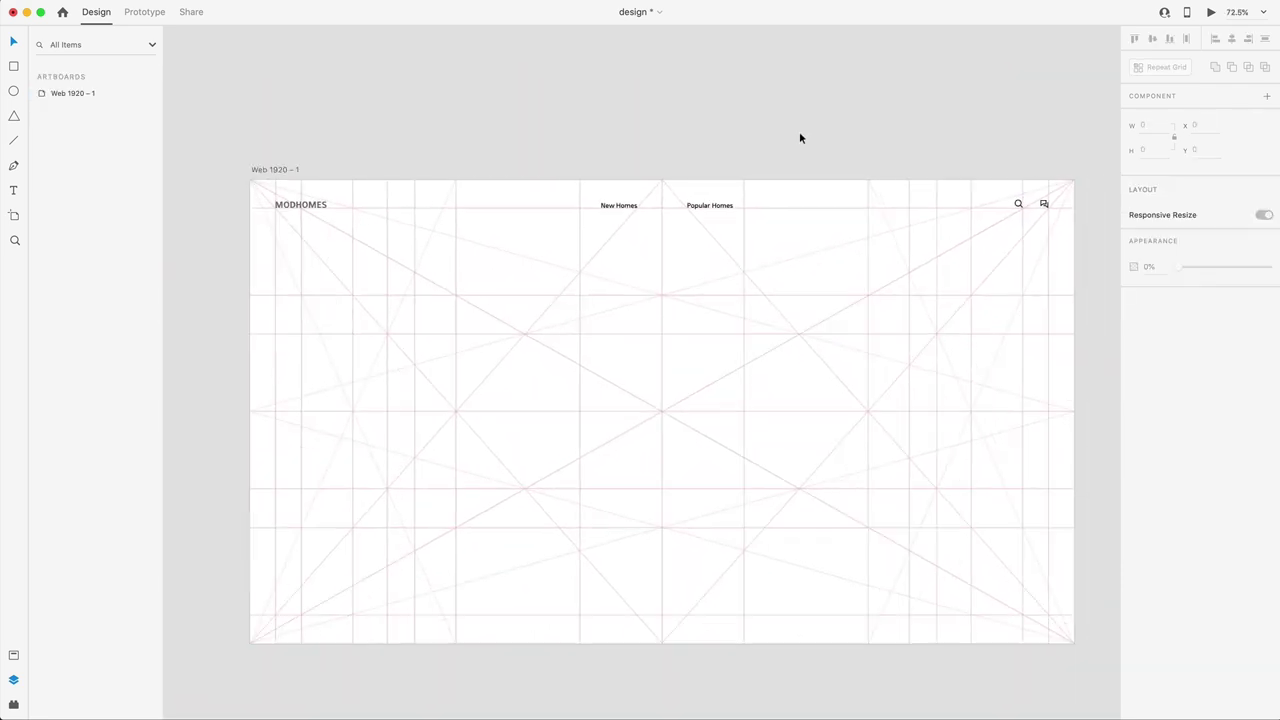
{"action": "scroll", "coordinate": [800, 137], "scroll_direction": "down", "scroll_amount": 3}
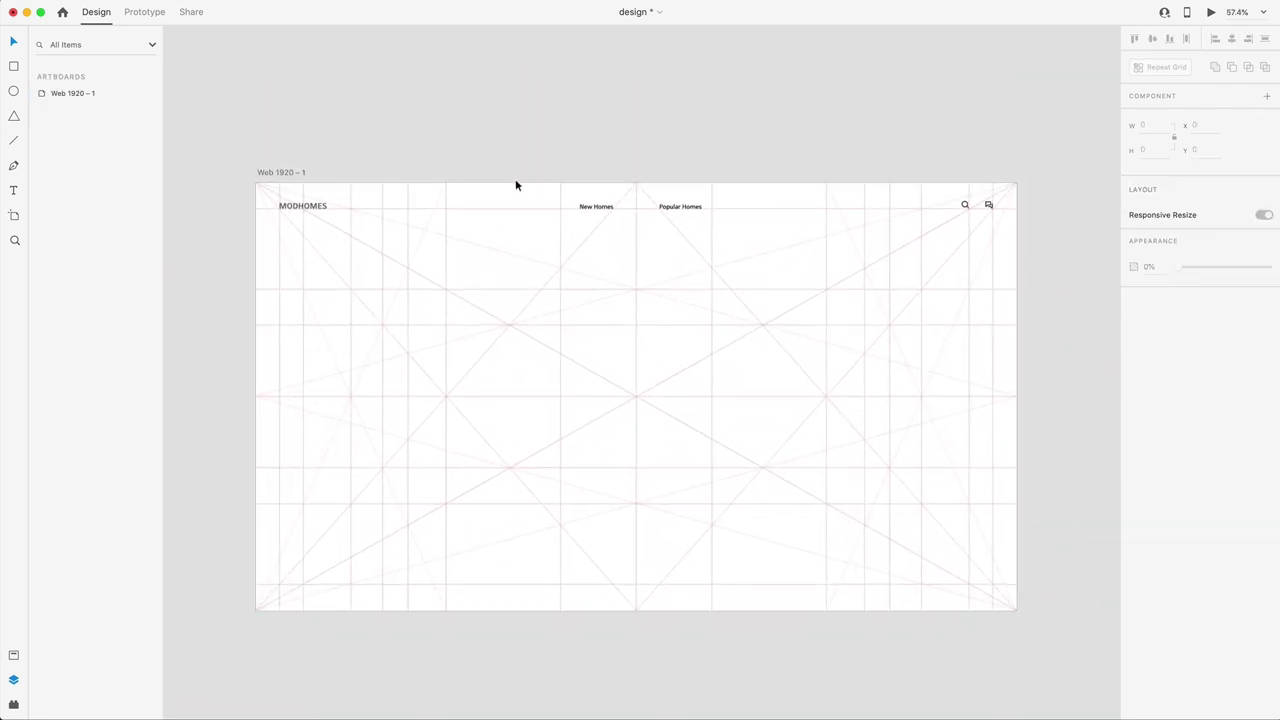
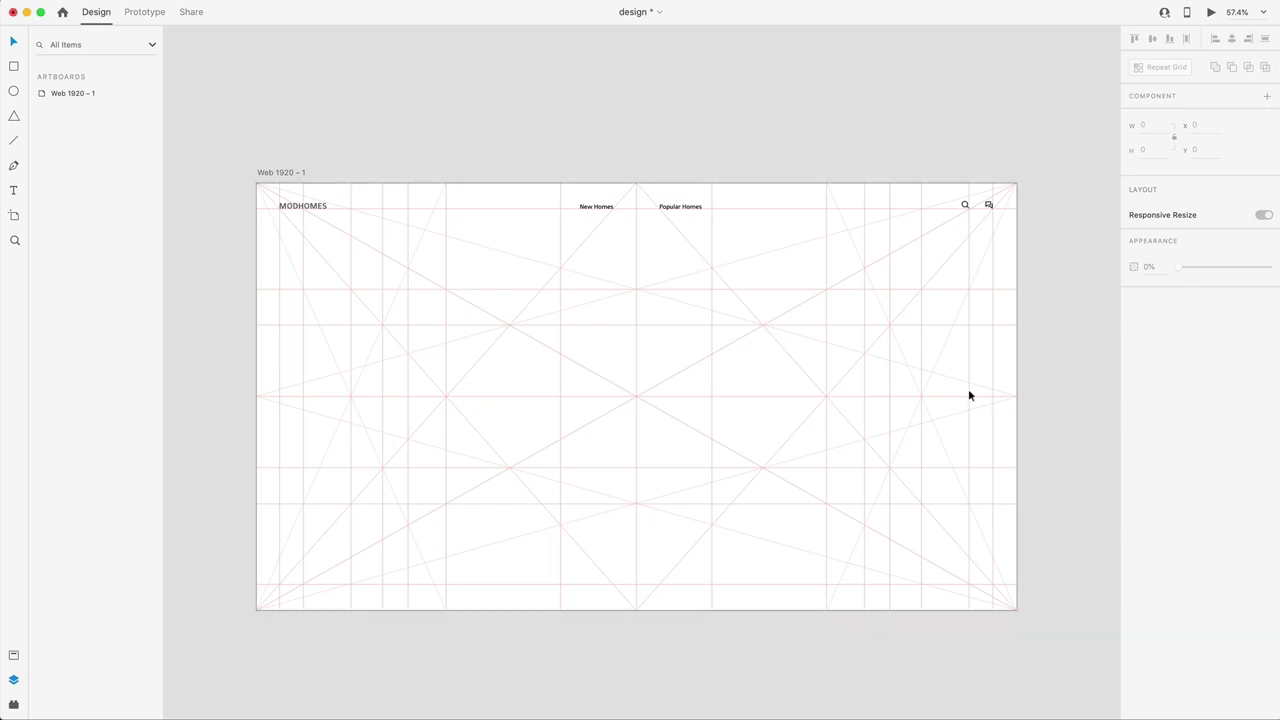
Draw a 960 × 1080 rectangle over the artboard's right half and send it behind the grid and header elements
{"action": "left_click", "coordinate": [16, 67]}
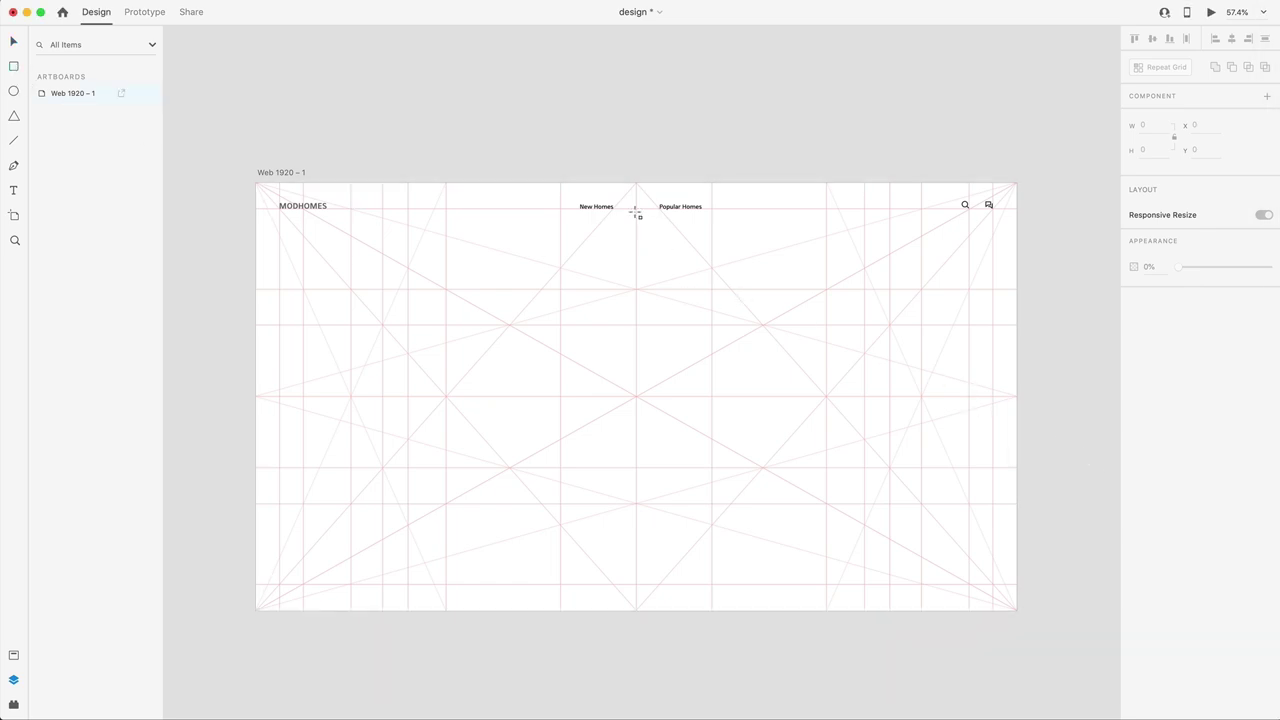
{"action": "mouse_move", "coordinate": [636, 183]}
{"action": "left_mouse_down"}
{"action": "mouse_move", "coordinate": [663, 249]}
{"action": "mouse_move", "coordinate": [1016, 609]}
{"action": "left_mouse_up"}
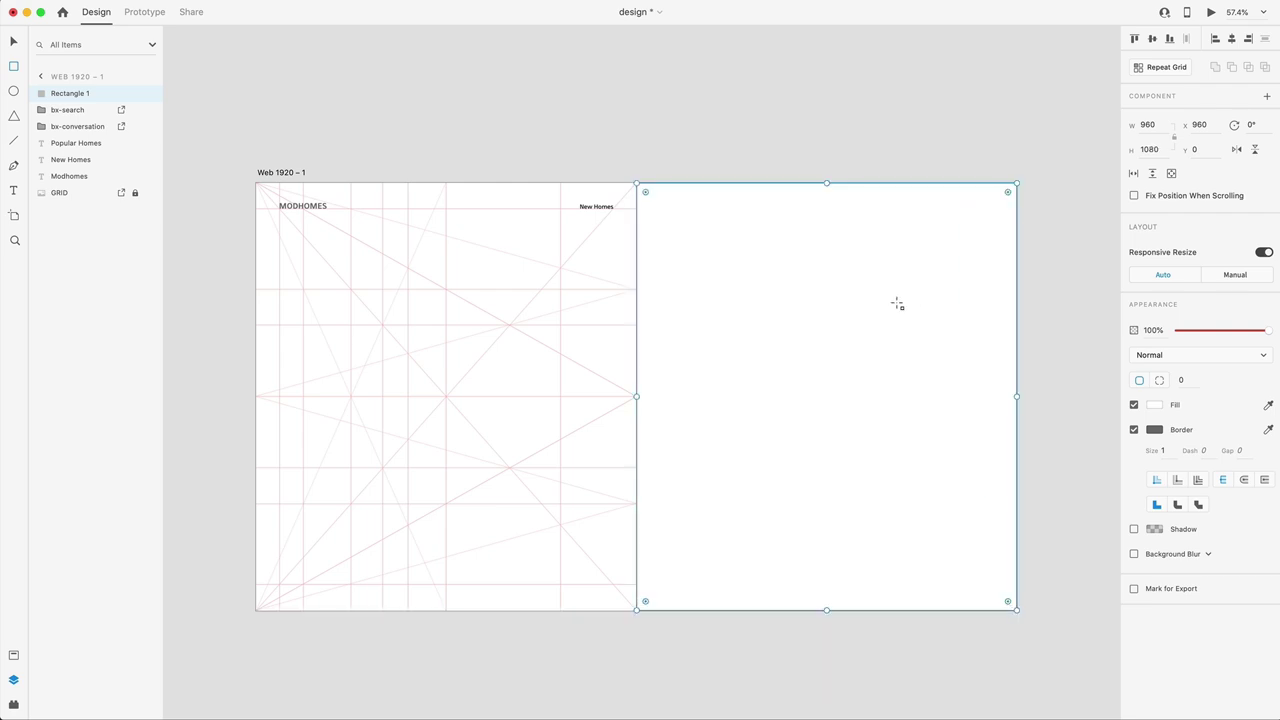
{"action": "key", "text": "v"}
{"action": "key", "text": "super+shift+bracketleft"}
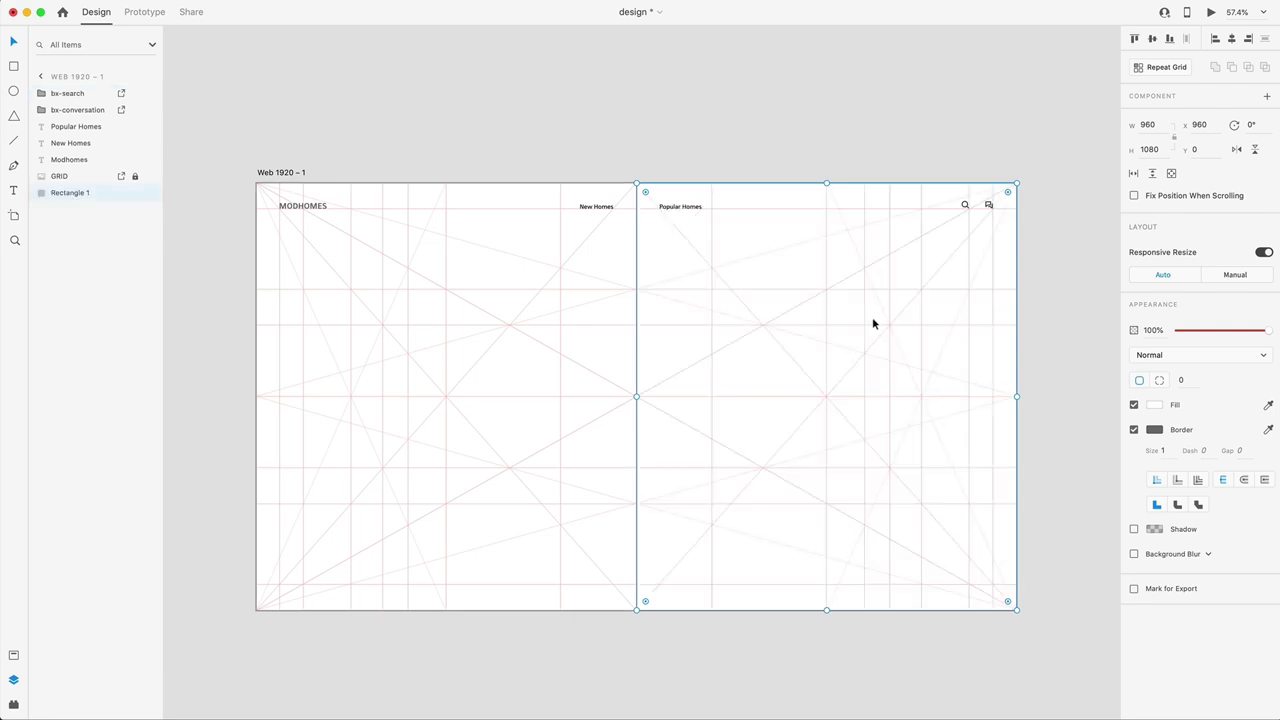
Fill the right-half rectangle with light grey (#E3E3E3) and remove its border
{"action": "left_click", "coordinate": [1153, 405]}
{"action": "left_click", "coordinate": [992, 362]}
{"action": "left_click_drag", "start_coordinate": [992, 362], "coordinate": [969, 350]}
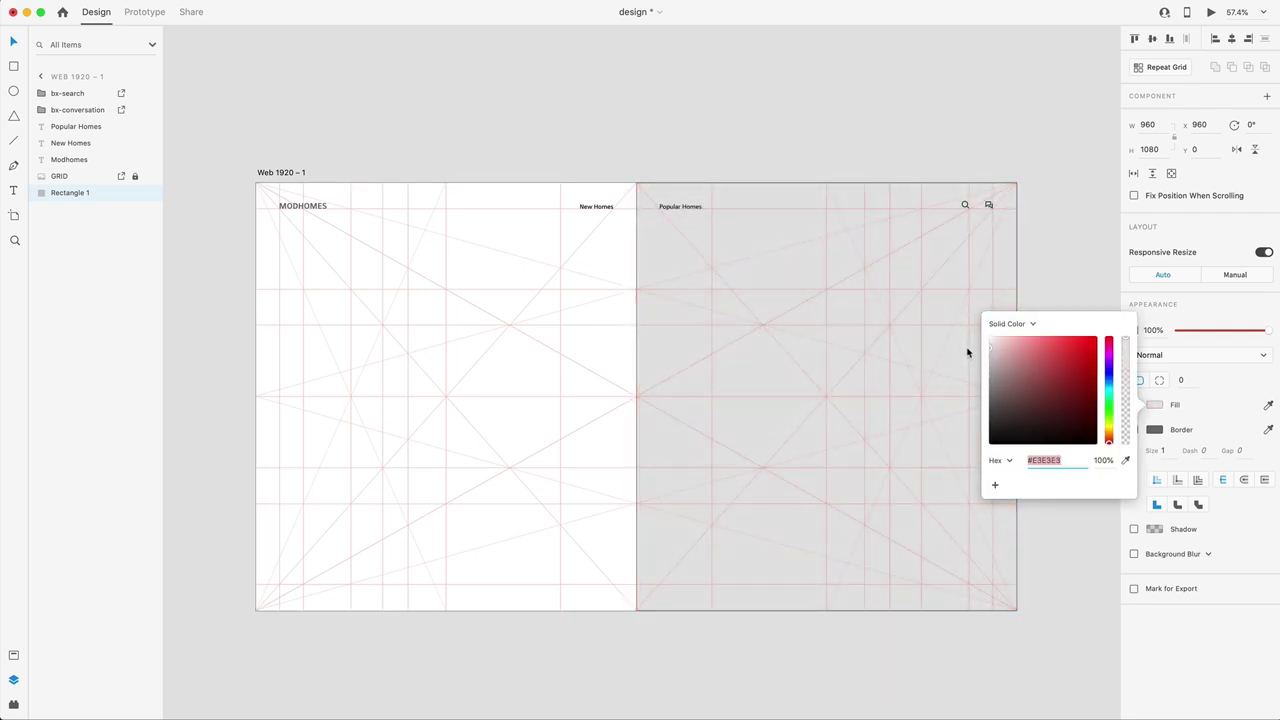
{"action": "left_click", "coordinate": [1164, 430]}
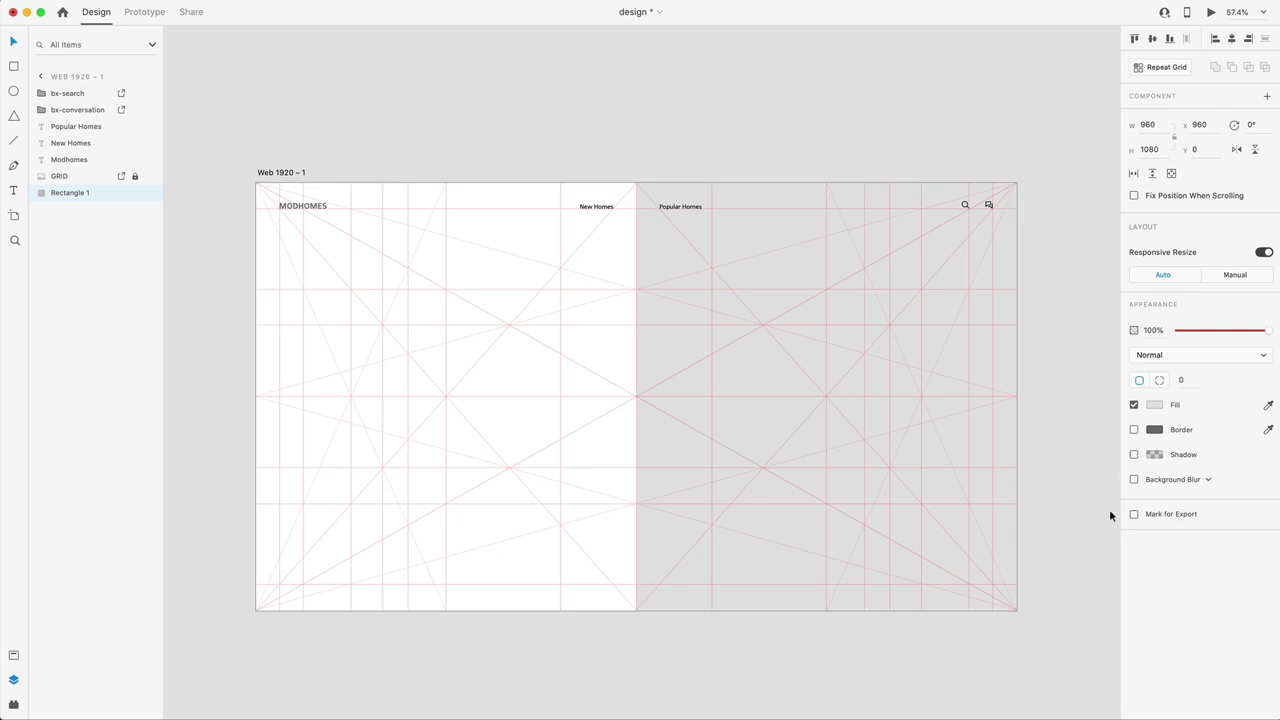
{"action": "left_click", "coordinate": [1090, 465]}
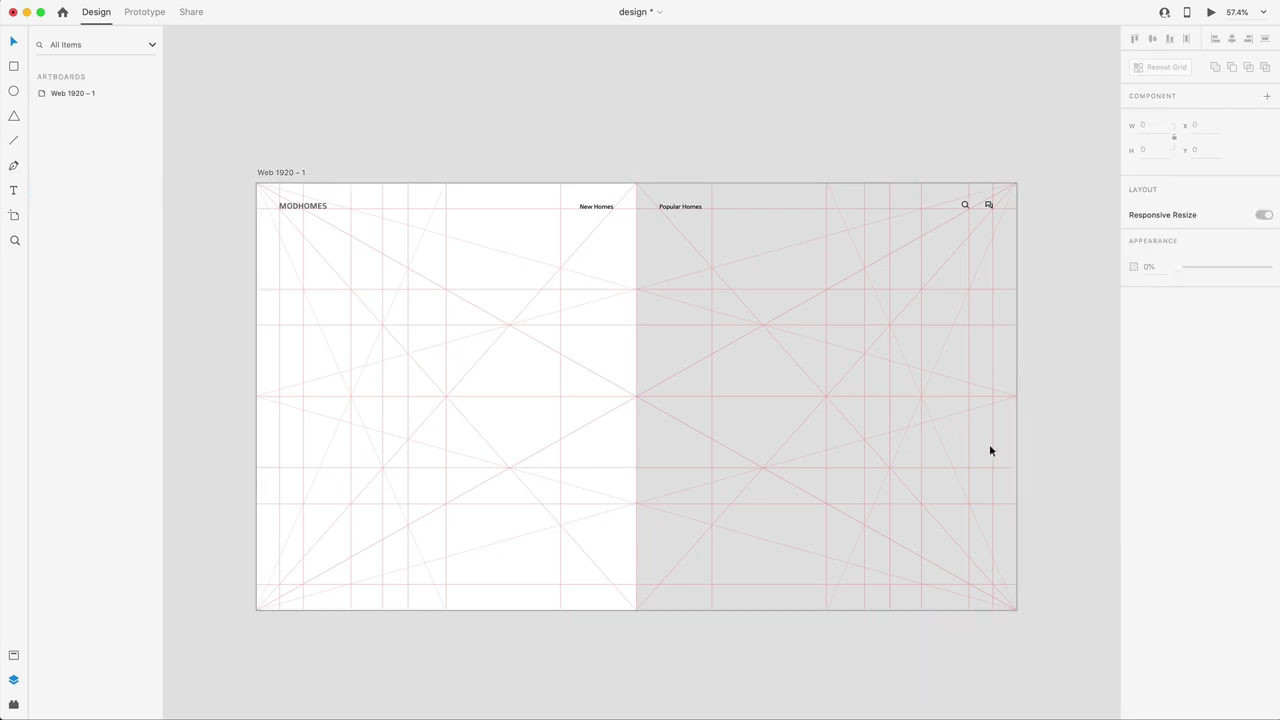
{"action": "scroll", "coordinate": [1066, 464], "scroll_direction": "down", "scroll_amount": 2}
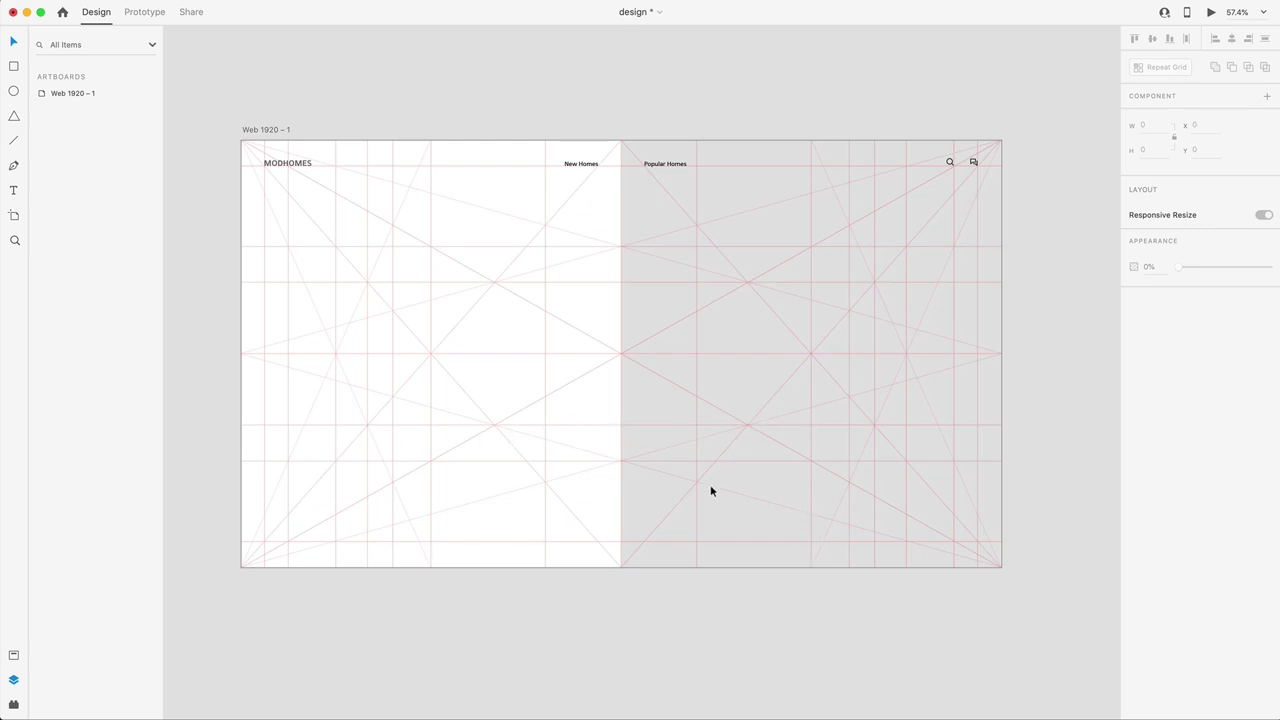
Draw a 1281 × 361 rectangle in the artboard's bottom-left corner at X 0, Y 719, ending on the grid intersection
{"action": "left_click", "coordinate": [14, 67]}
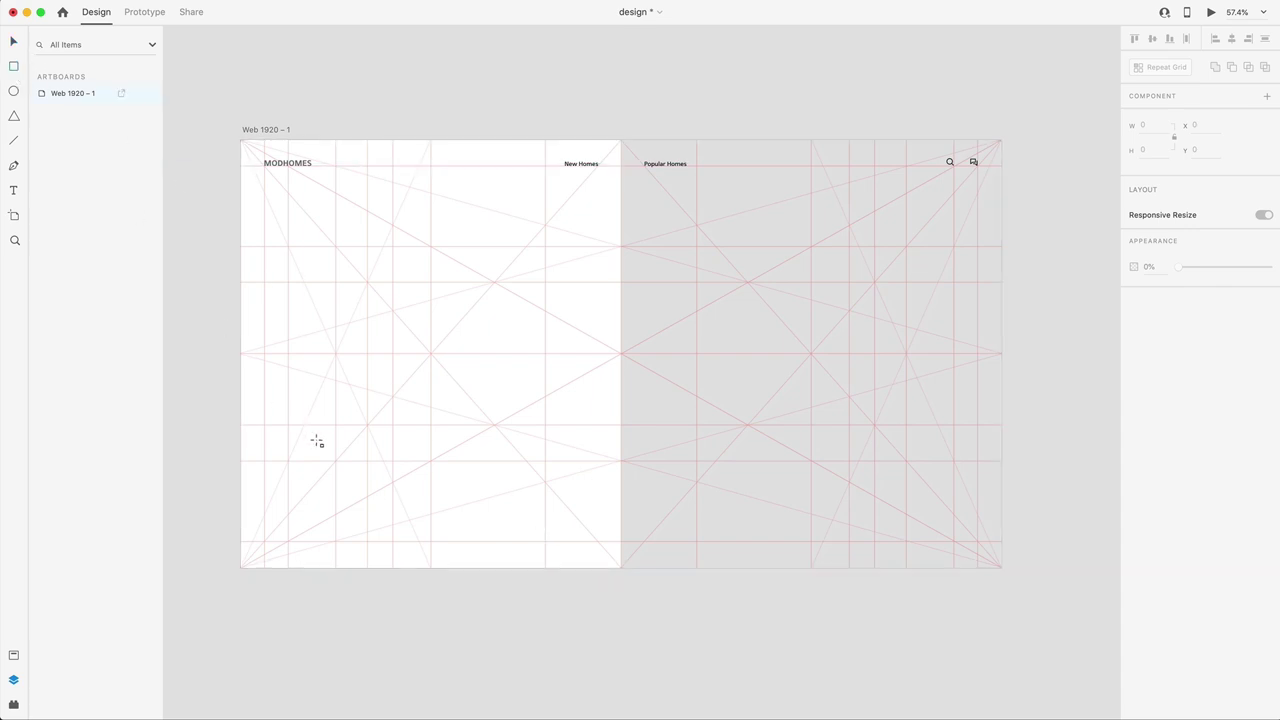
{"action": "mouse_move", "coordinate": [317, 441]}
{"action": "left_mouse_down"}
{"action": "mouse_move", "coordinate": [243, 426]}
{"action": "mouse_move", "coordinate": [457, 517]}
{"action": "mouse_move", "coordinate": [609, 557]}
{"action": "mouse_move", "coordinate": [742, 568]}
{"action": "left_mouse_up"}
{"action": "scroll", "coordinate": [742, 527], "scroll_direction": "up", "scroll_amount": 5}
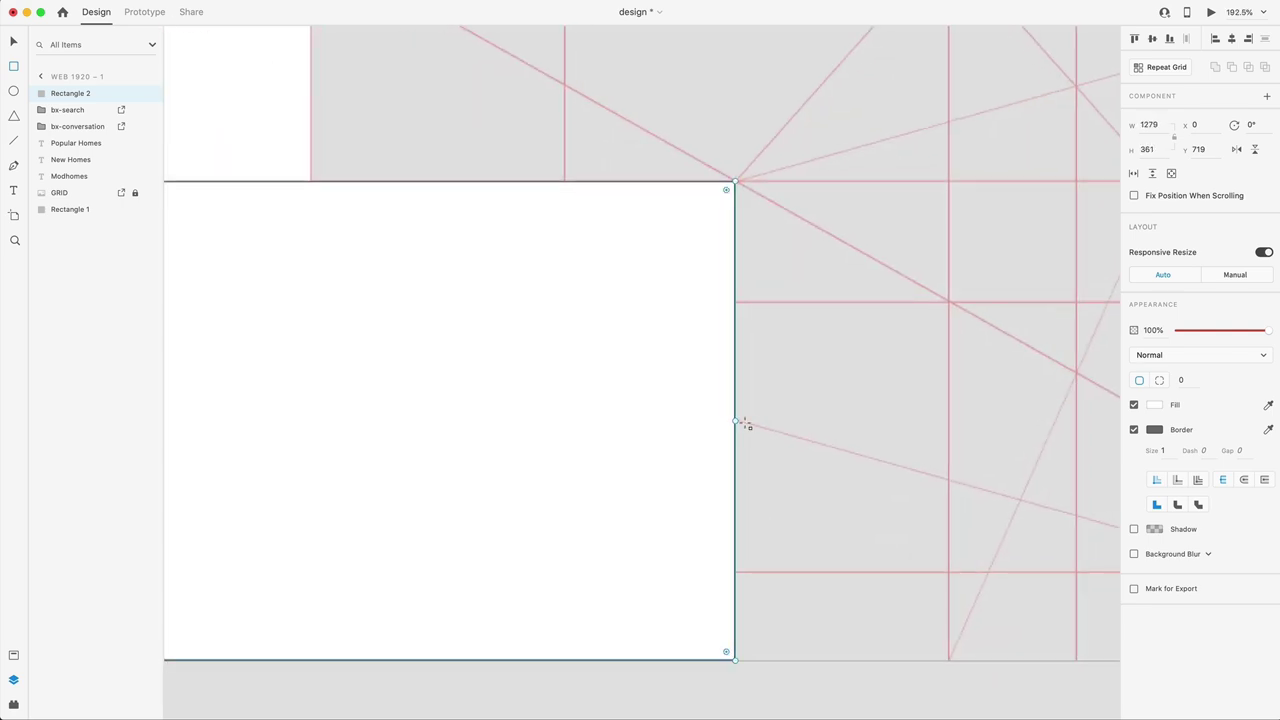
{"action": "mouse_move", "coordinate": [734, 421]}
{"action": "left_mouse_down"}
{"action": "mouse_move", "coordinate": [665, 421]}
{"action": "mouse_move", "coordinate": [737, 420]}
{"action": "left_mouse_up"}
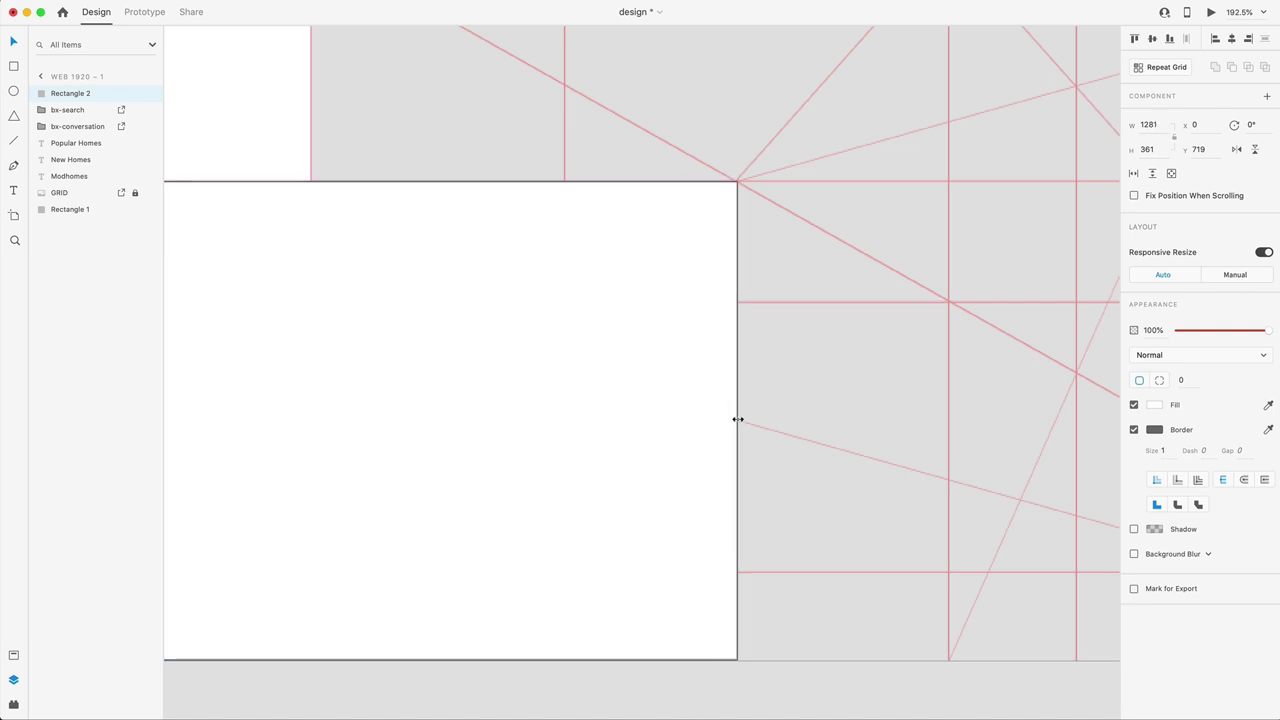
{"action": "scroll", "coordinate": [286, 417], "scroll_direction": "left", "scroll_amount": 15}
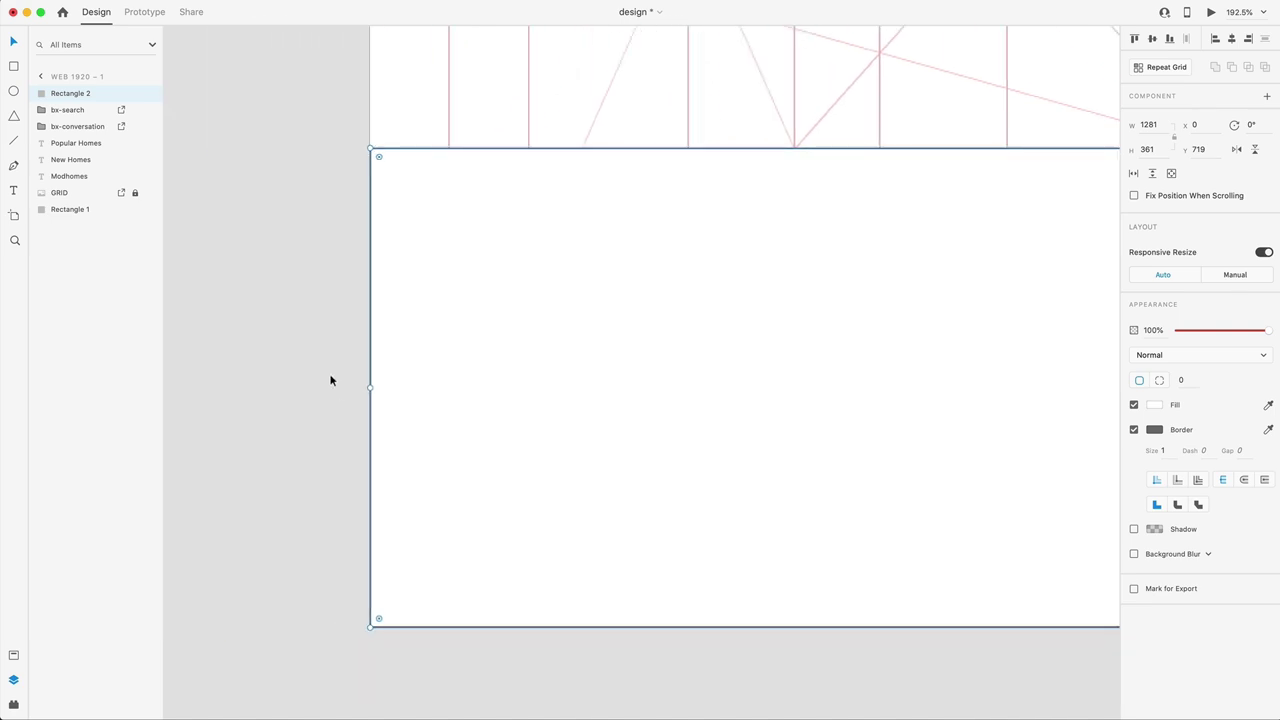
{"action": "scroll", "coordinate": [333, 383], "scroll_direction": "down", "scroll_amount": 10}
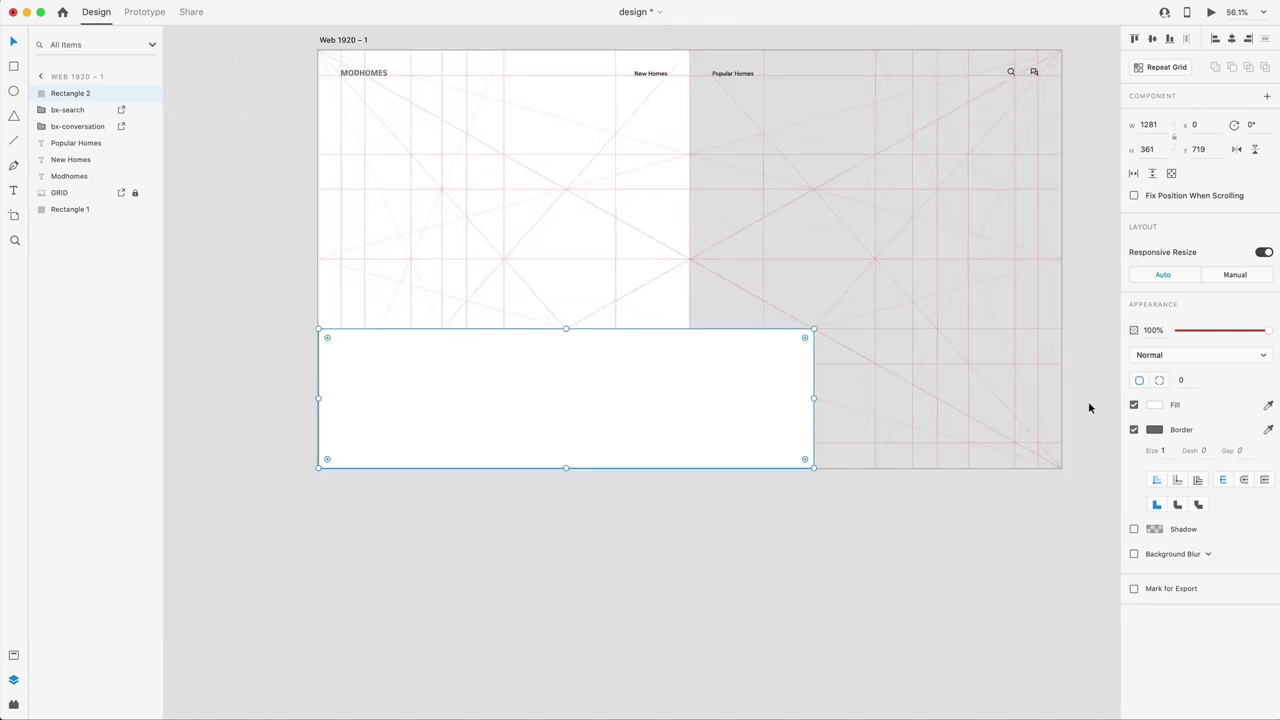
Remove the bottom-left rectangle's border and fill it with medium grey
{"action": "left_click", "coordinate": [1134, 429]}
{"action": "left_click", "coordinate": [1154, 404]}
{"action": "left_click_drag", "start_coordinate": [992, 352], "coordinate": [976, 371]}
{"action": "left_click", "coordinate": [877, 641]}
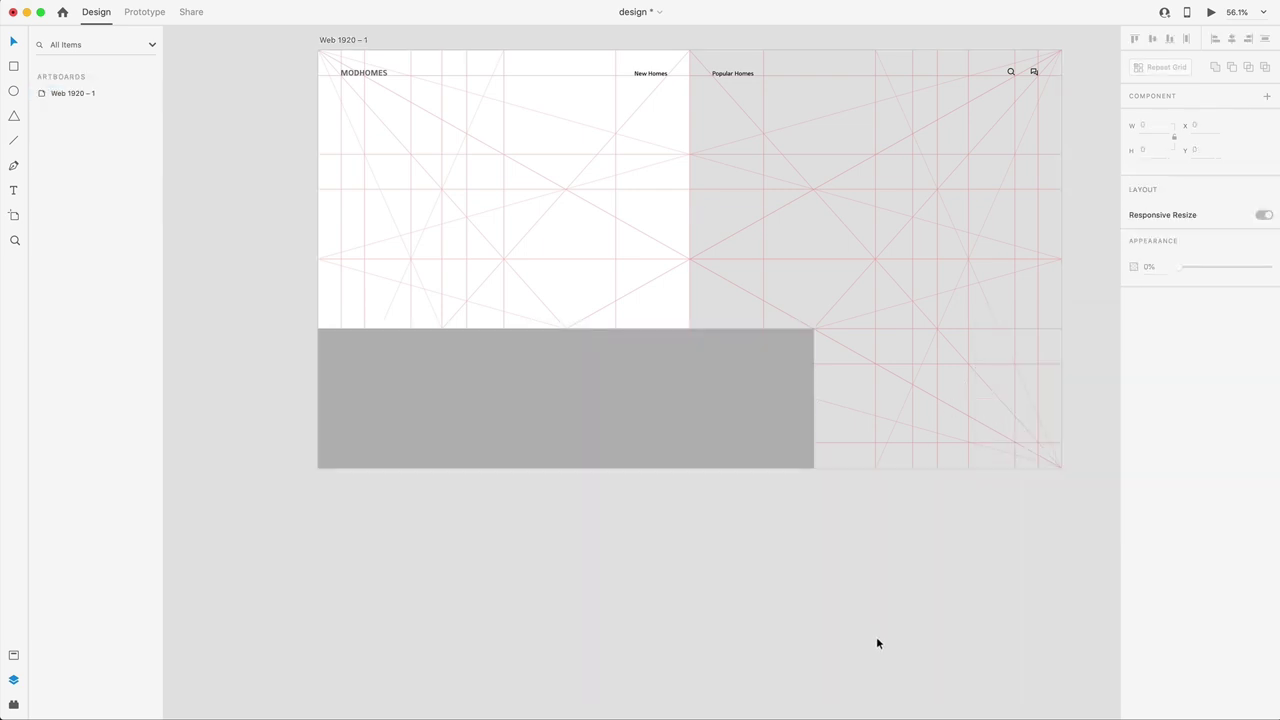
Draw a large white rectangle overlapping both halves, from the grid's upper horizontal line below the header to just below the grey block's top edge
{"action": "scroll", "coordinate": [866, 654], "scroll_direction": "up", "scroll_amount": 1}
{"action": "scroll", "coordinate": [866, 654], "scroll_direction": "right", "scroll_amount": 1}
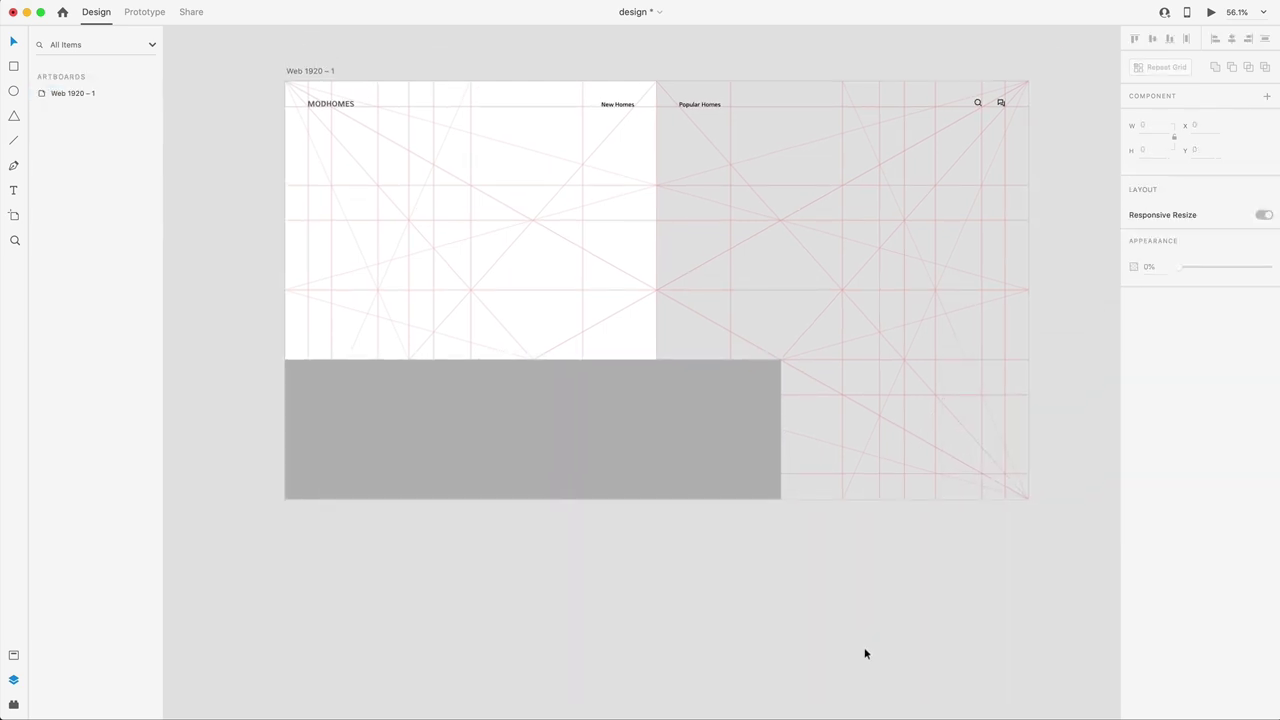
{"action": "left_click", "coordinate": [14, 67]}
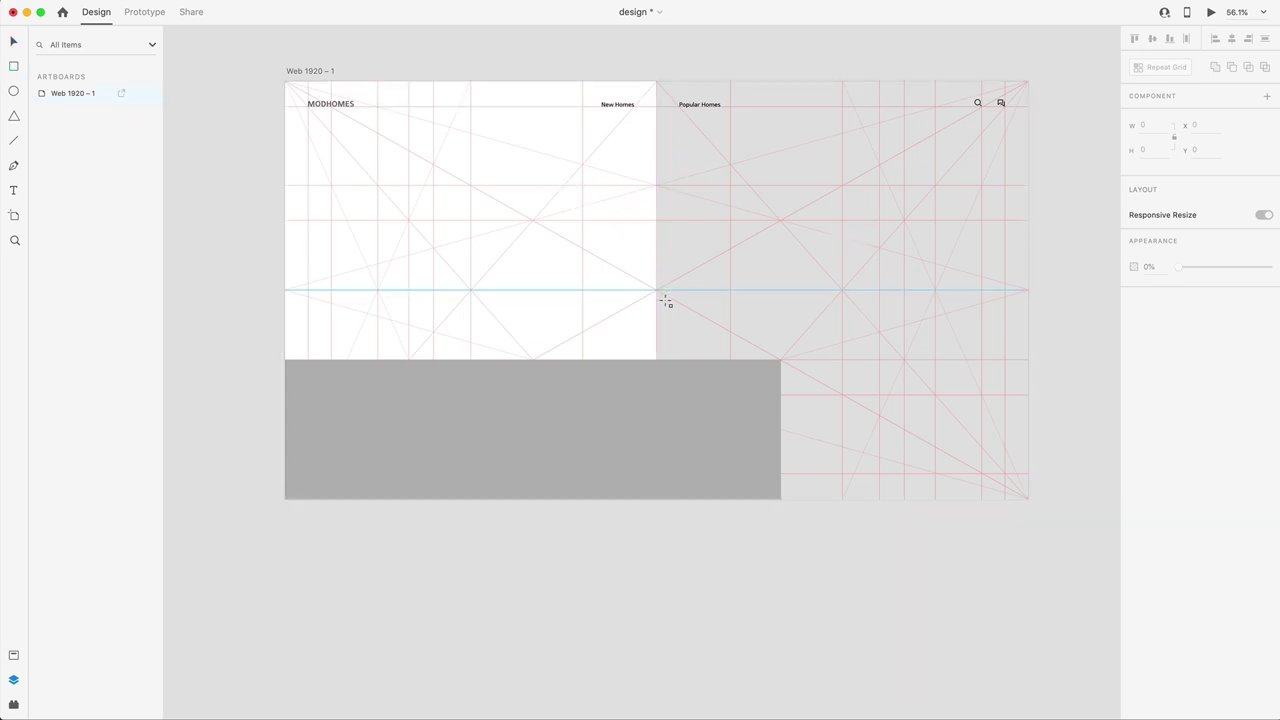
{"action": "mouse_move", "coordinate": [582, 186]}
{"action": "left_mouse_down"}
{"action": "mouse_move", "coordinate": [601, 222]}
{"action": "mouse_move", "coordinate": [826, 334]}
{"action": "mouse_move", "coordinate": [936, 363]}
{"action": "mouse_move", "coordinate": [937, 397]}
{"action": "left_mouse_up"}
{"action": "mouse_move", "coordinate": [866, 300]}
{"action": "left_mouse_down"}
{"action": "mouse_move", "coordinate": [844, 452]}
{"action": "mouse_move", "coordinate": [908, 292]}
{"action": "left_mouse_up"}
Lower the bottom-left grey block's upper edge to meet the white rectangle's lower edge, giving it a height of 269 at Y 811
{"action": "left_click", "coordinate": [765, 420]}
{"action": "left_click_drag", "start_coordinate": [532, 358], "coordinate": [540, 398]}
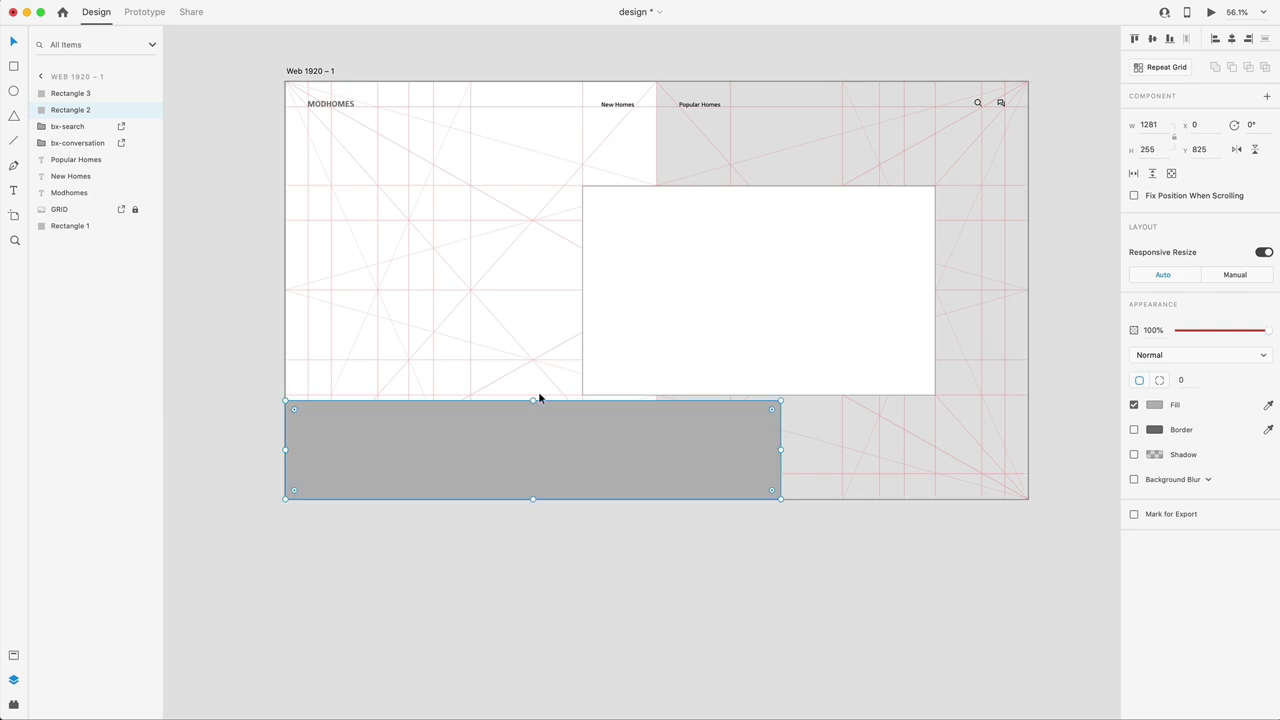
{"action": "scroll", "coordinate": [536, 413], "scroll_direction": "up", "scroll_amount": 5}
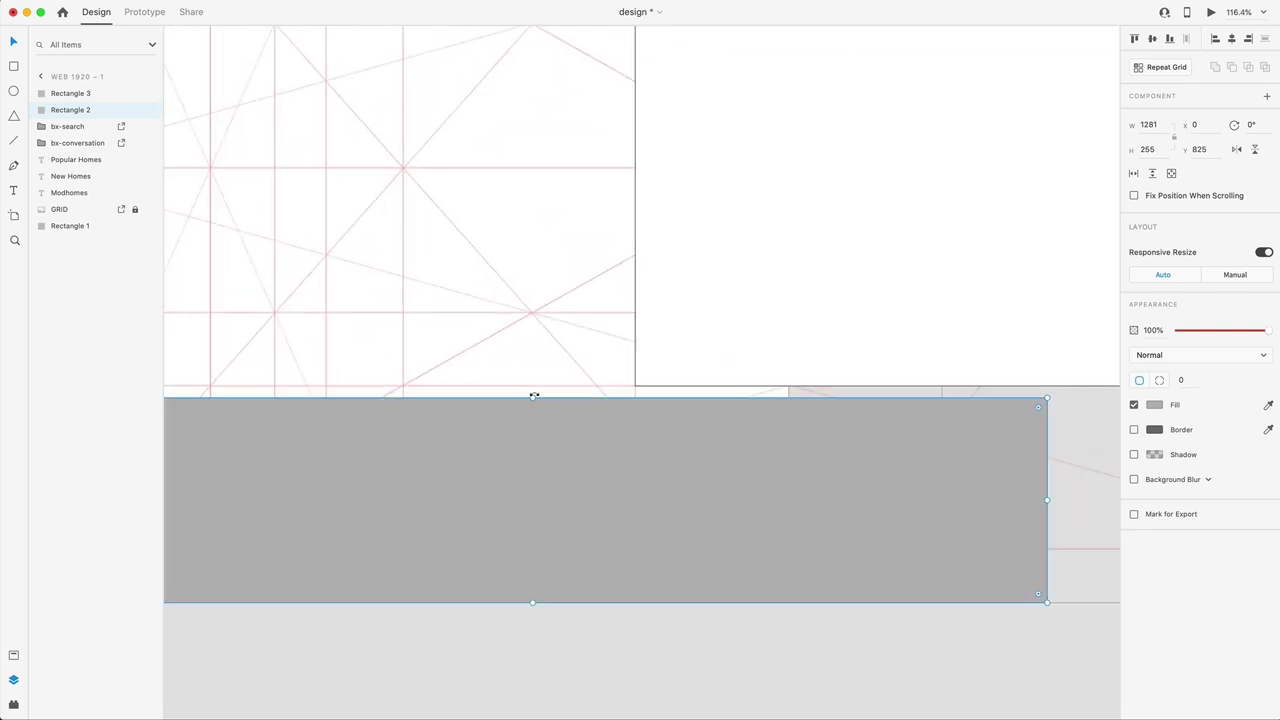
{"action": "left_click_drag", "start_coordinate": [532, 397], "coordinate": [531, 387]}
{"action": "scroll", "coordinate": [709, 409], "scroll_direction": "down", "scroll_amount": 6}
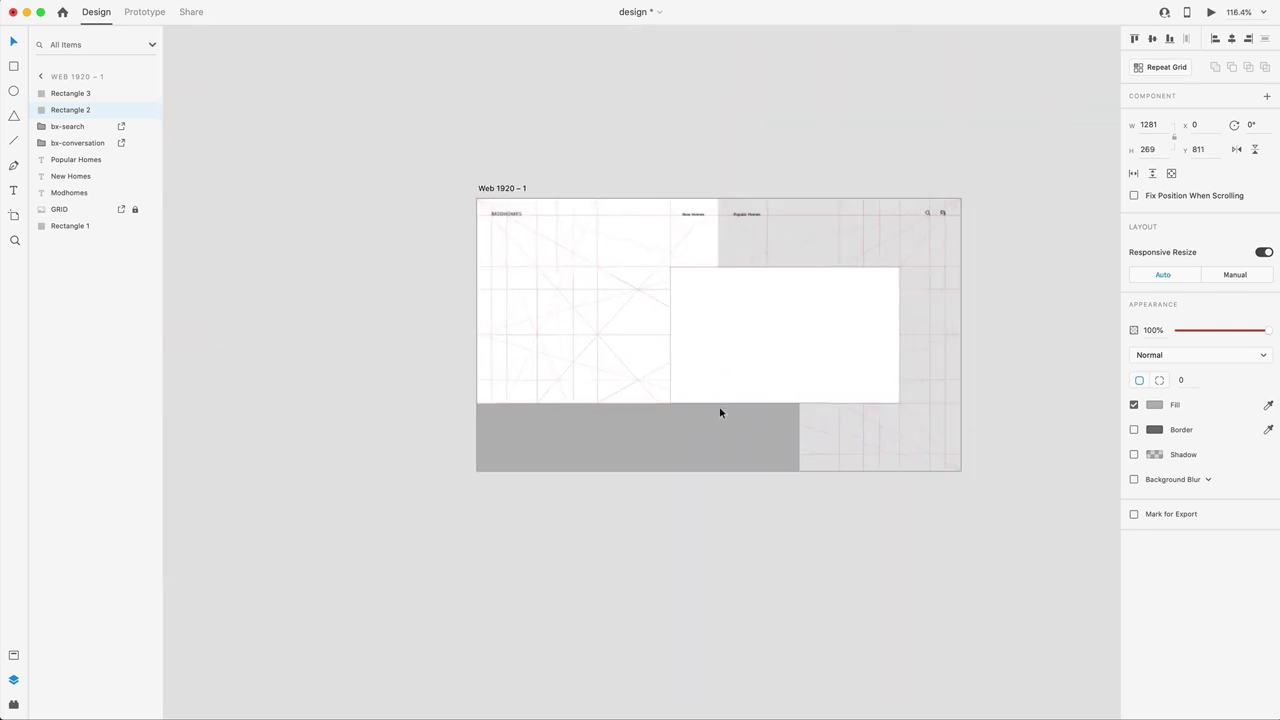
{"action": "scroll", "coordinate": [876, 418], "scroll_direction": "up", "scroll_amount": 2}
{"action": "scroll", "coordinate": [836, 413], "scroll_direction": "up", "scroll_amount": 1}
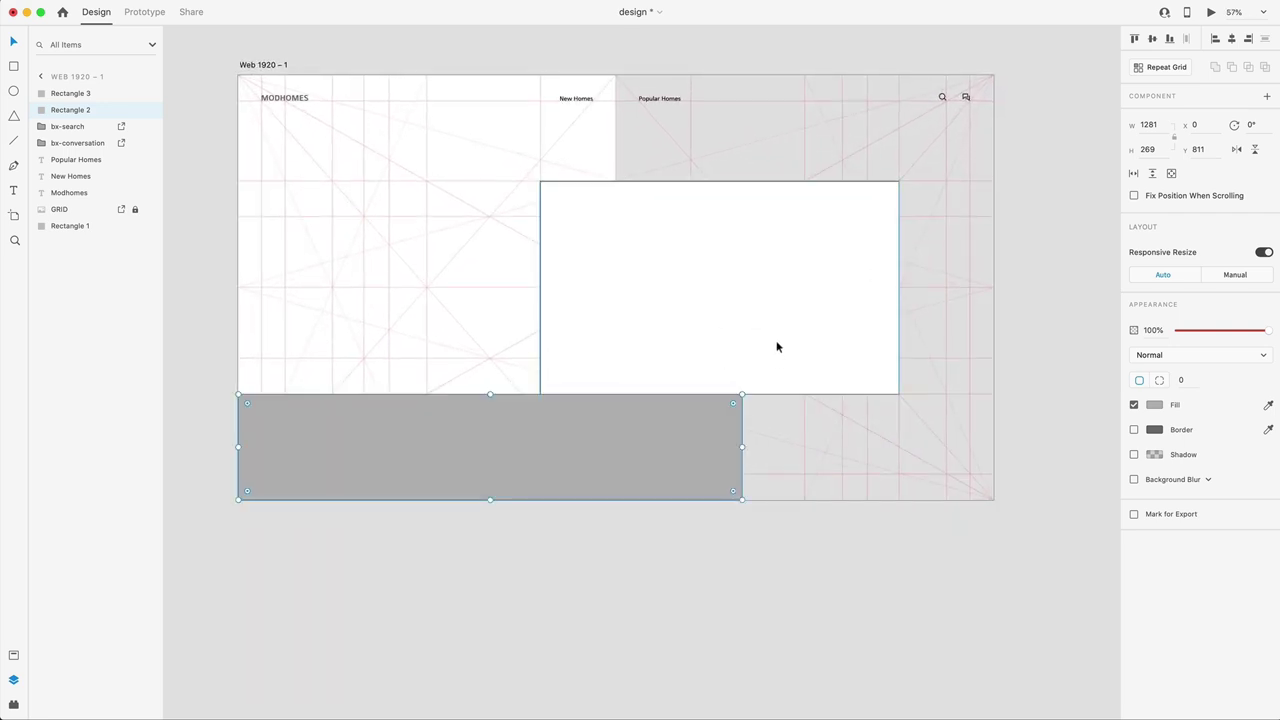
Enlarge the white rectangle to 985 × 585 by extending its lower-left corner outward, keeping the upper-right corner fixed on the grid
{"action": "left_click", "coordinate": [761, 317]}
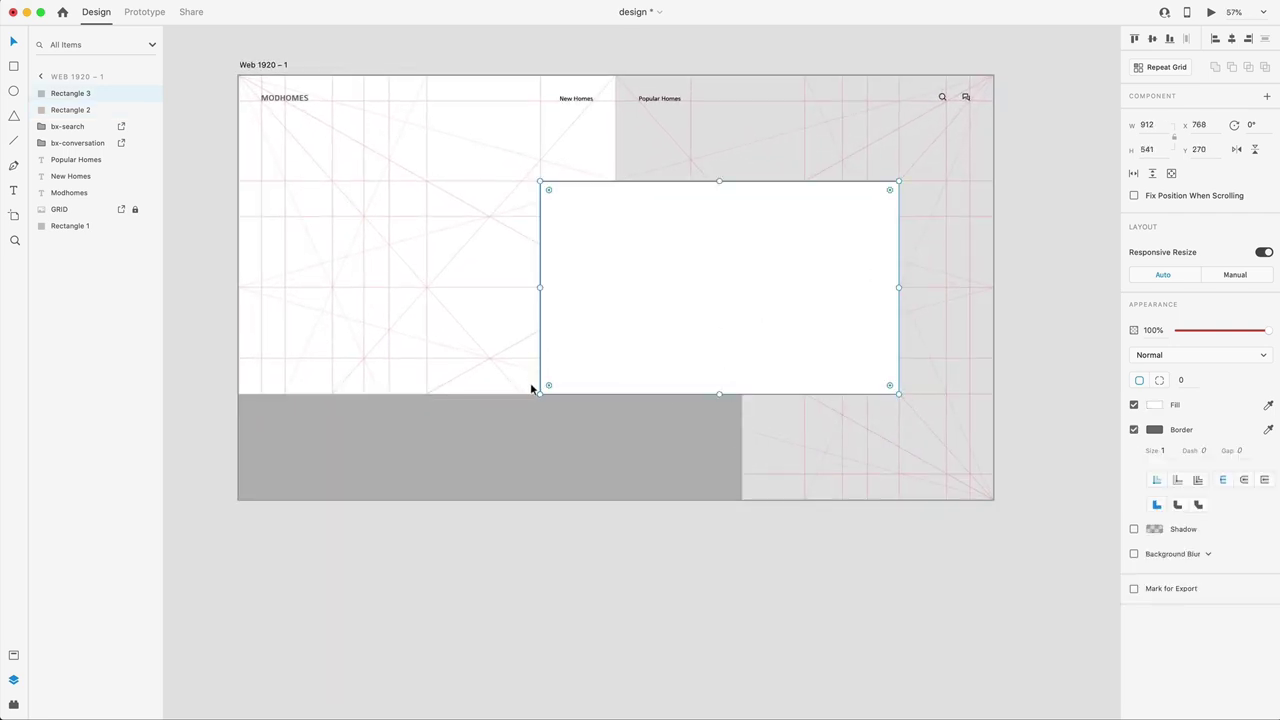
{"action": "left_click_drag", "start_coordinate": [539, 393], "coordinate": [515, 404]}
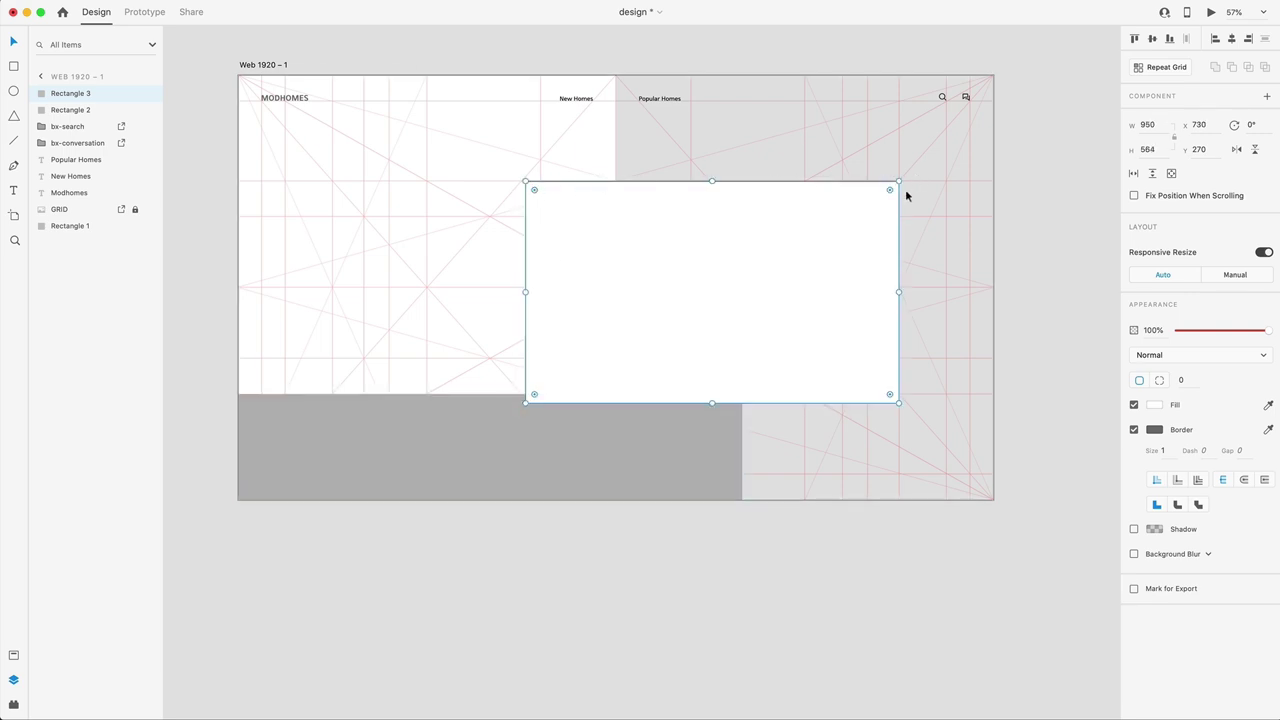
{"action": "left_click_drag", "start_coordinate": [525, 403], "coordinate": [512, 411]}
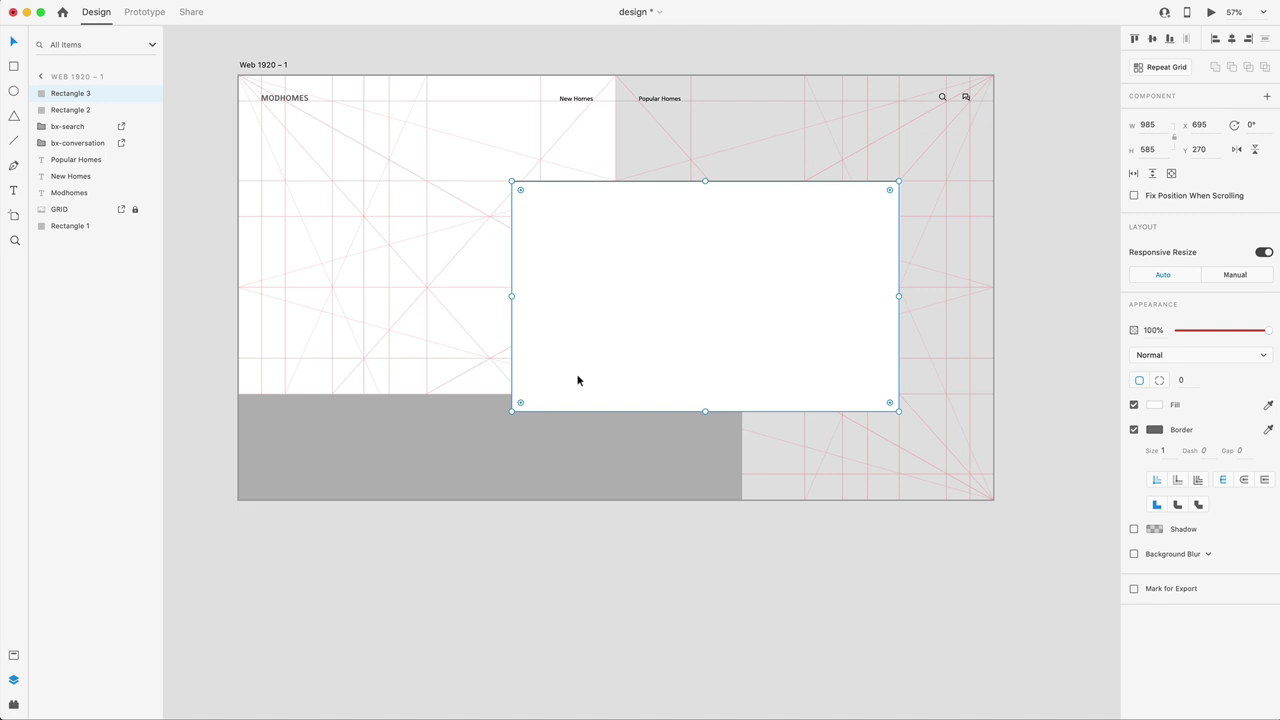
Send the white rectangle behind the bottom-left grey block and remove its border
{"action": "key", "text": "super+bracketleft"}
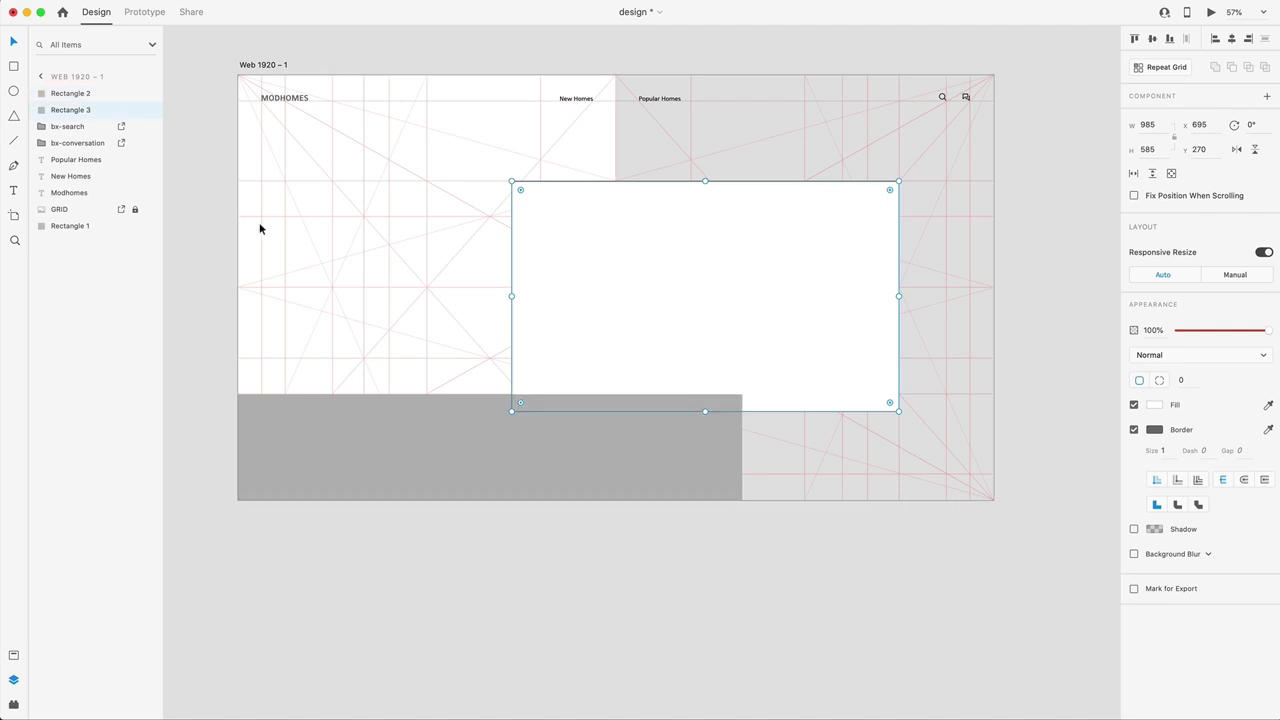
{"action": "left_click", "coordinate": [680, 571]}
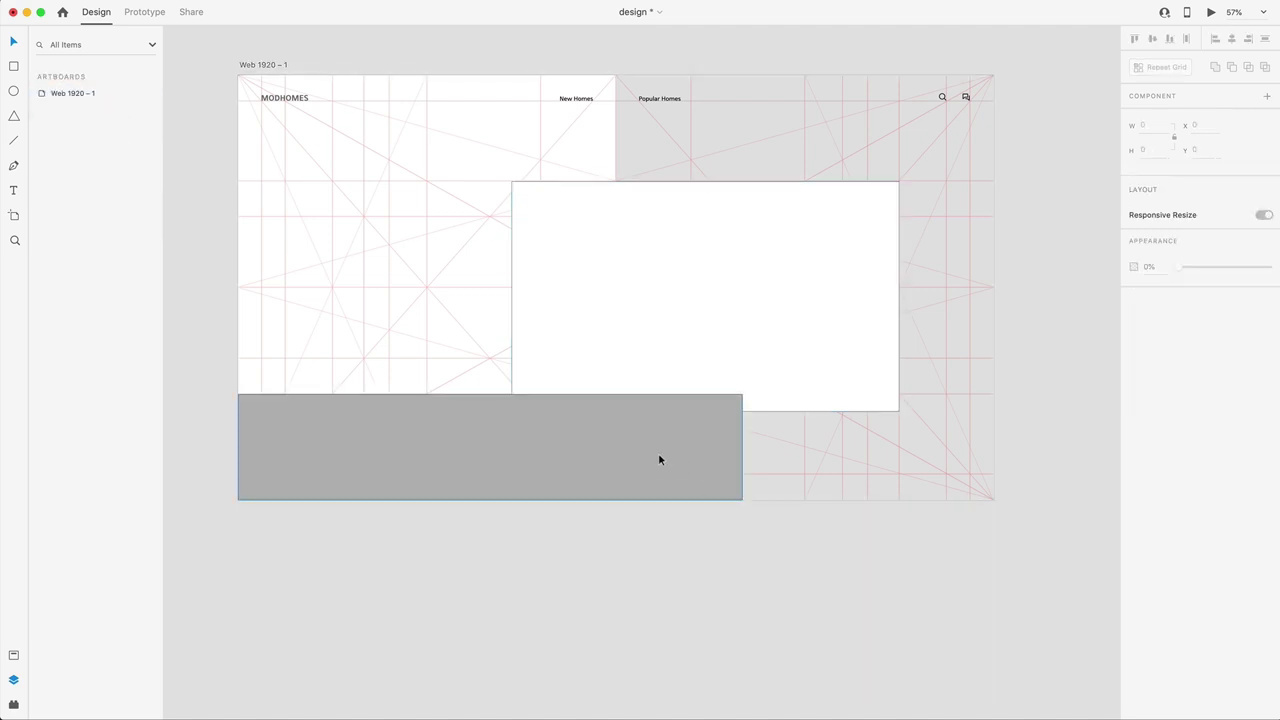
{"action": "left_click", "coordinate": [808, 232]}
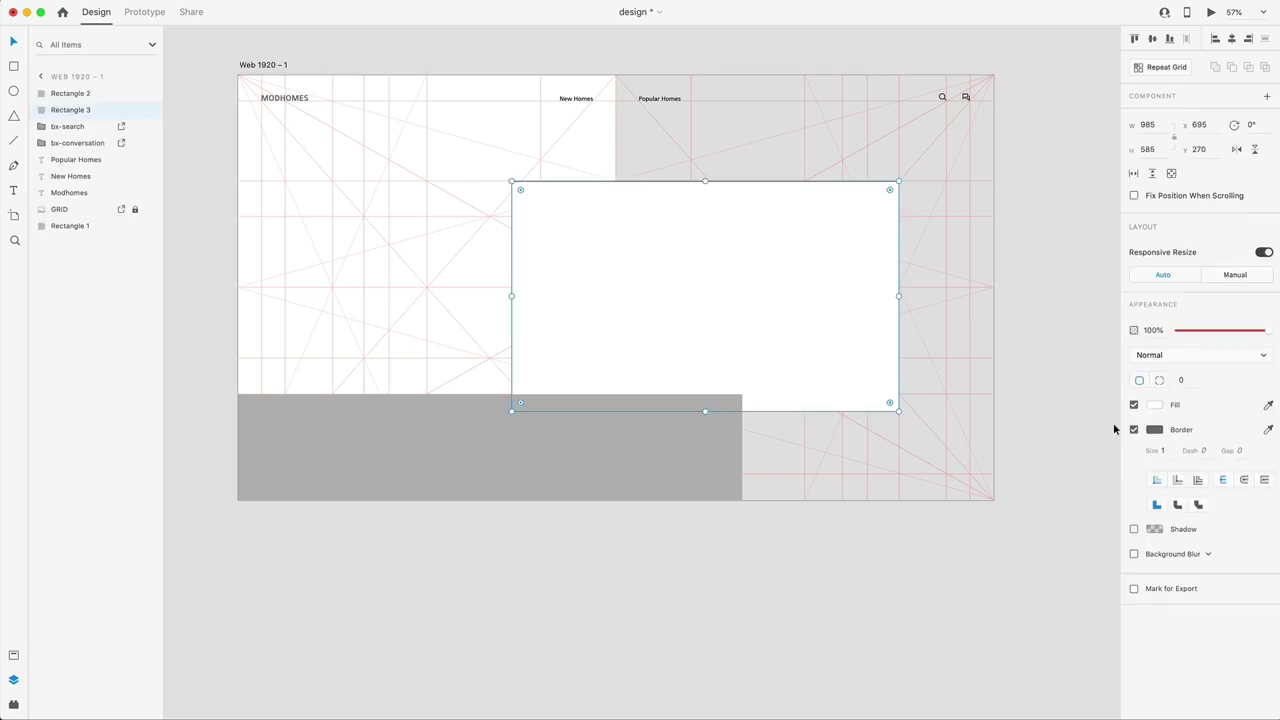
{"action": "left_click", "coordinate": [1134, 431]}
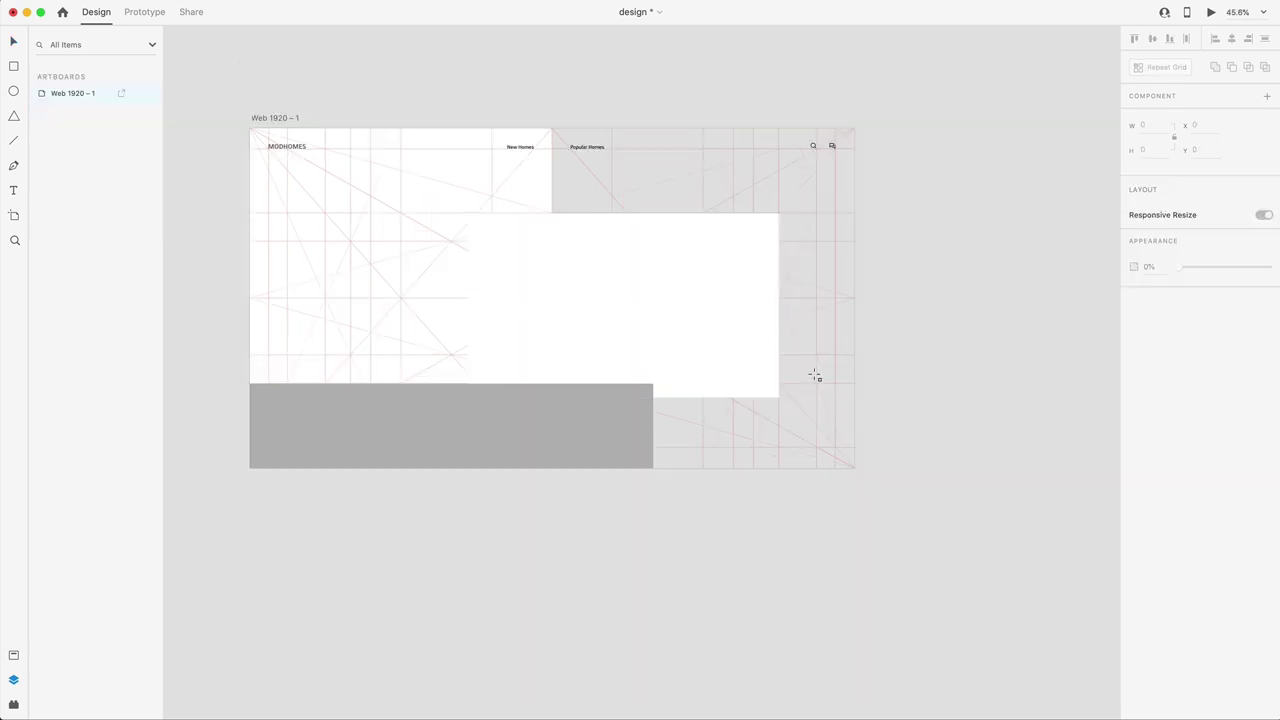
Draw a 120 × 91 rectangle against the white block's right edge and align its base with the block's lower edge at Y 764
{"action": "scroll", "coordinate": [815, 375], "scroll_direction": "up", "scroll_amount": 10}
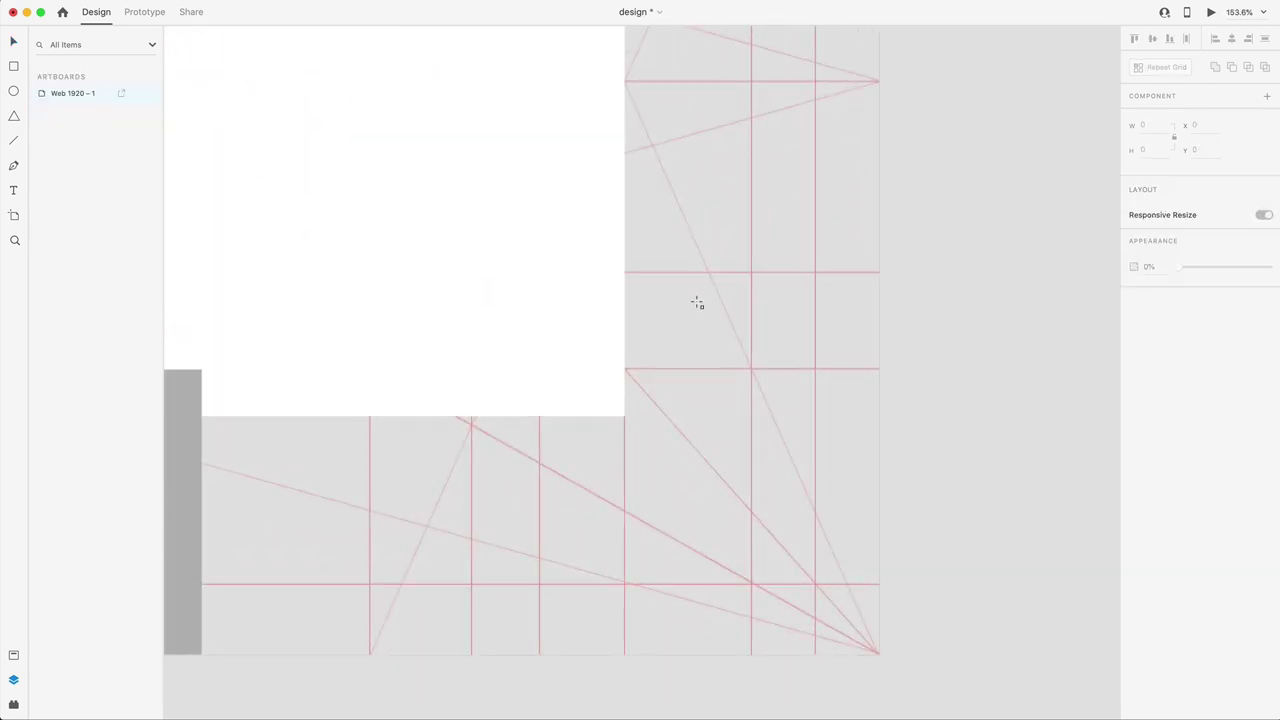
{"action": "left_click_drag", "start_coordinate": [808, 307], "coordinate": [934, 403]}
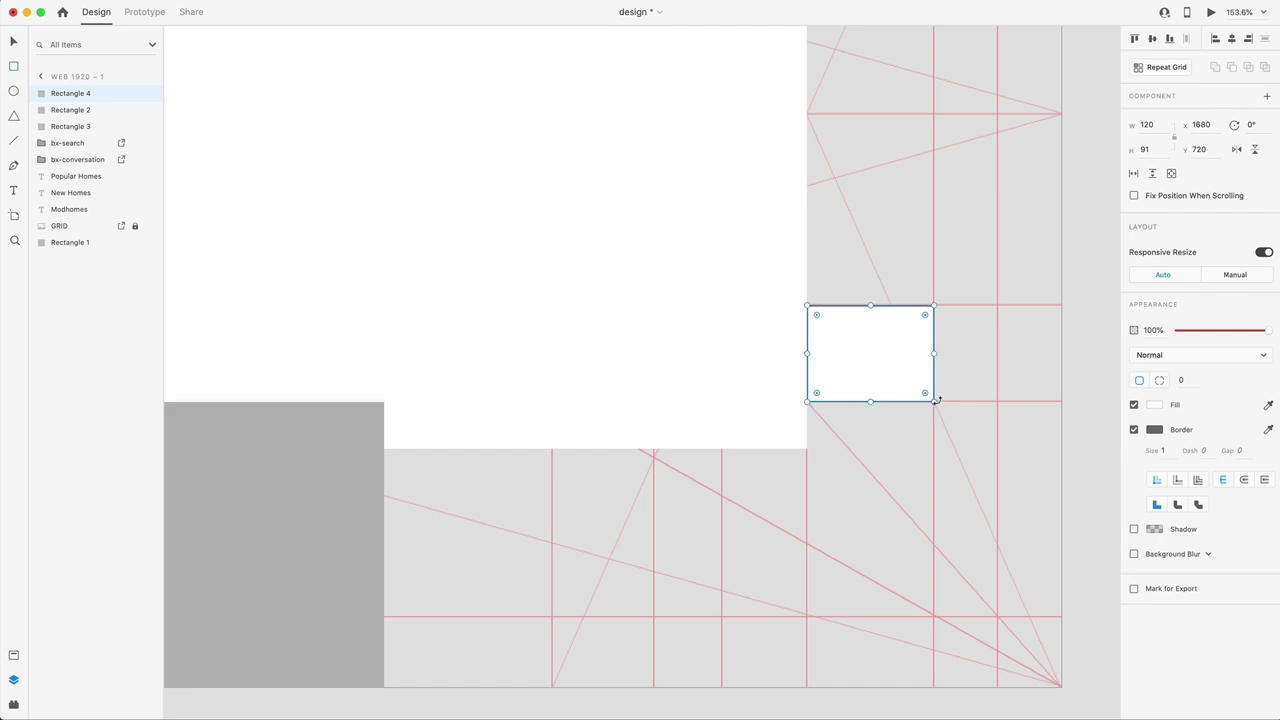
{"action": "left_click_drag", "start_coordinate": [903, 360], "coordinate": [900, 404]}
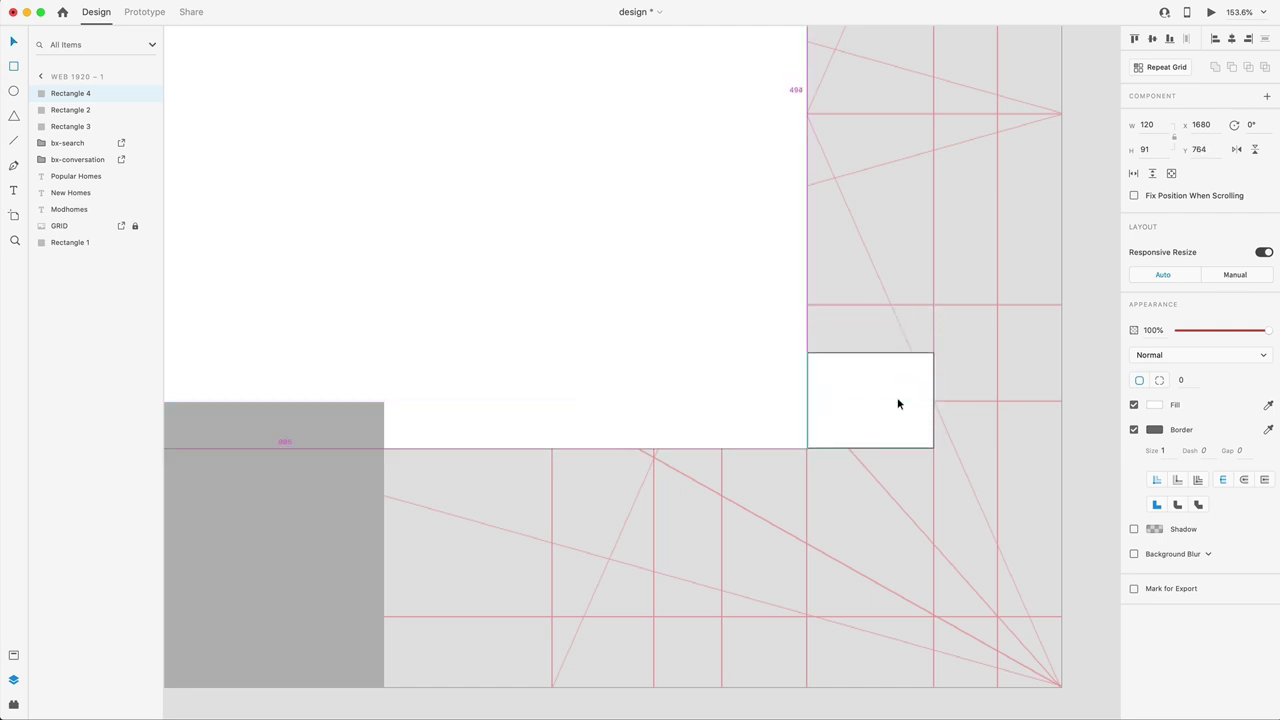
Remove the small rectangle's border and fill it with medium grey
{"action": "left_click", "coordinate": [1133, 429]}
{"action": "left_click", "coordinate": [1154, 404]}
{"action": "left_click_drag", "start_coordinate": [1047, 375], "coordinate": [960, 368]}
{"action": "left_click", "coordinate": [1076, 275]}
Search for "arr" in Nucleo's Box Icons set and place the bx-arrow-back icon on the small grey box, pointing right
{"action": "scroll", "coordinate": [1075, 268], "scroll_direction": "down", "scroll_amount": 5}
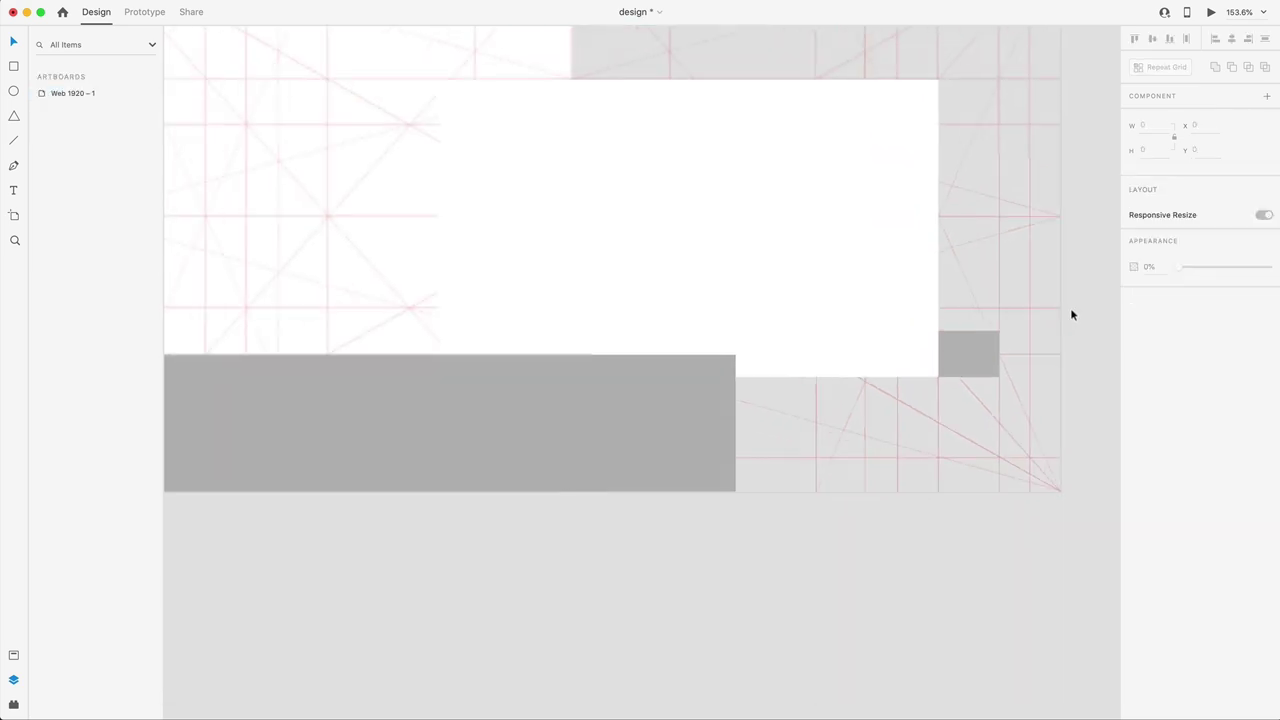
{"action": "scroll", "coordinate": [1097, 340], "scroll_direction": "up", "scroll_amount": 4}
{"action": "scroll", "coordinate": [900, 390], "scroll_direction": "up", "scroll_amount": 1}
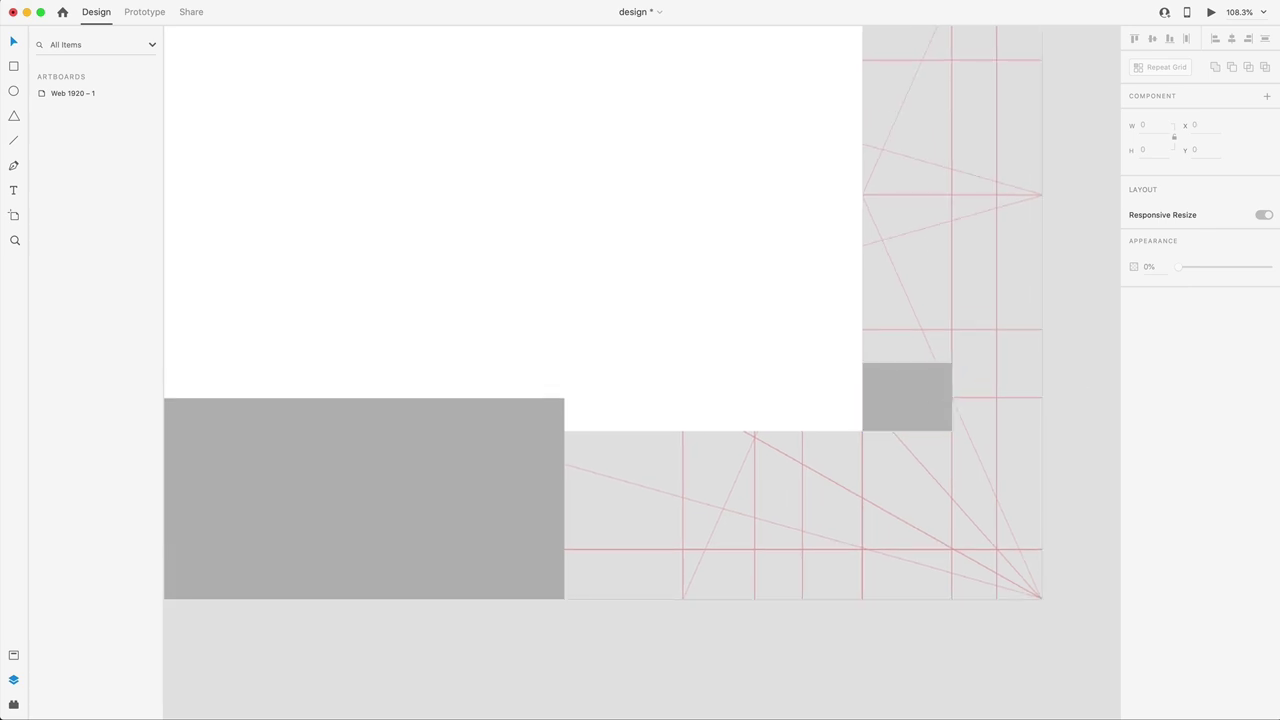
{"action": "key", "text": "super+shift+n"}
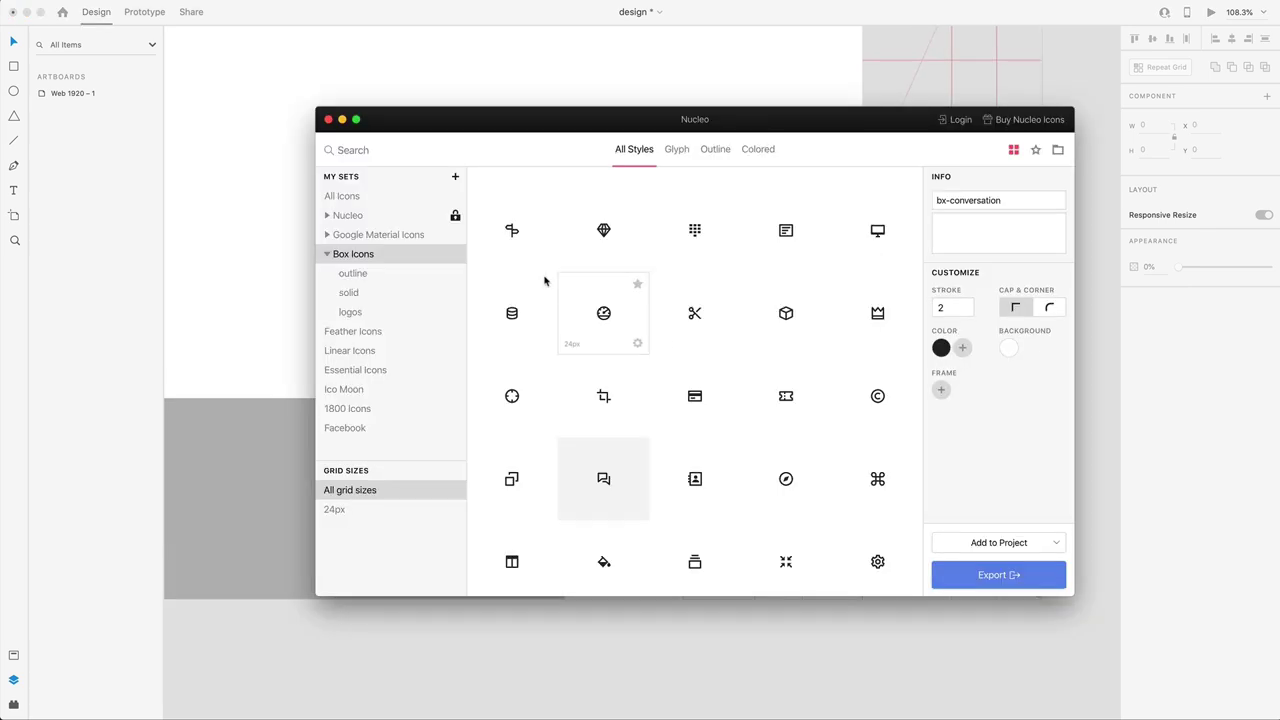
{"action": "type", "text": "arr"}
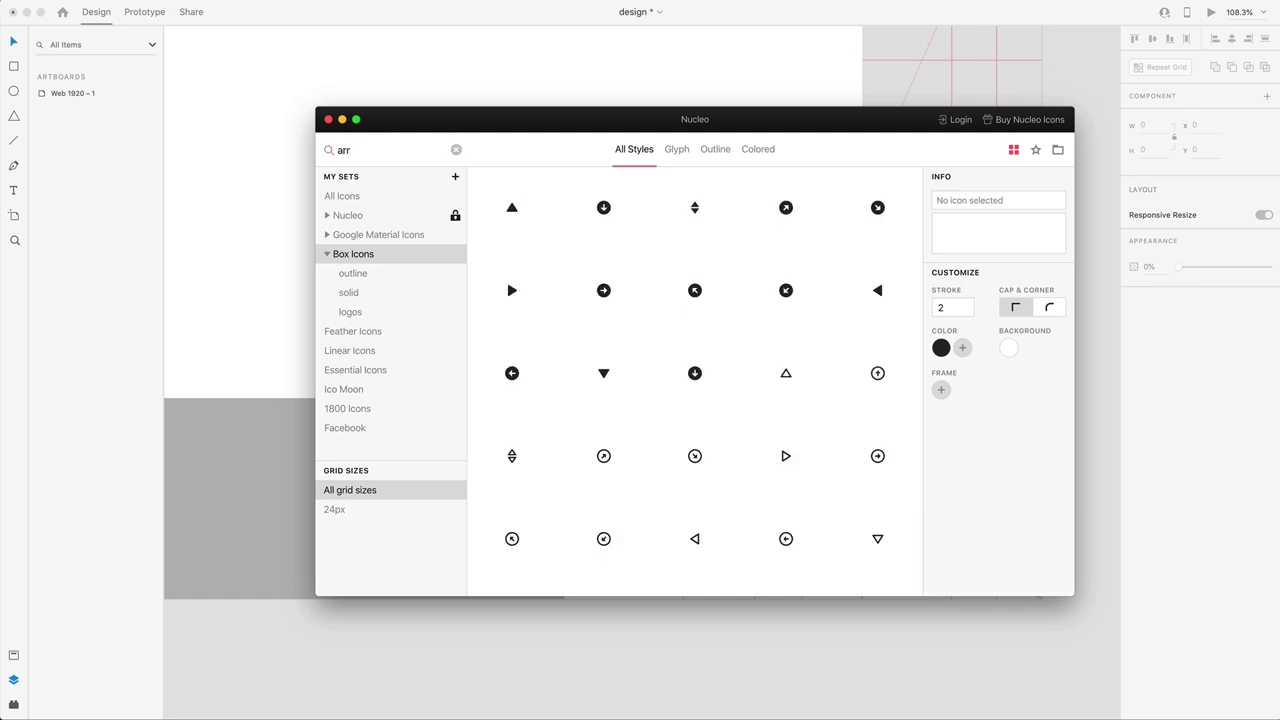
{"action": "scroll", "coordinate": [695, 385], "scroll_direction": "down", "scroll_amount": 2}
{"action": "left_click_drag", "start_coordinate": [601, 556], "coordinate": [743, 664]}
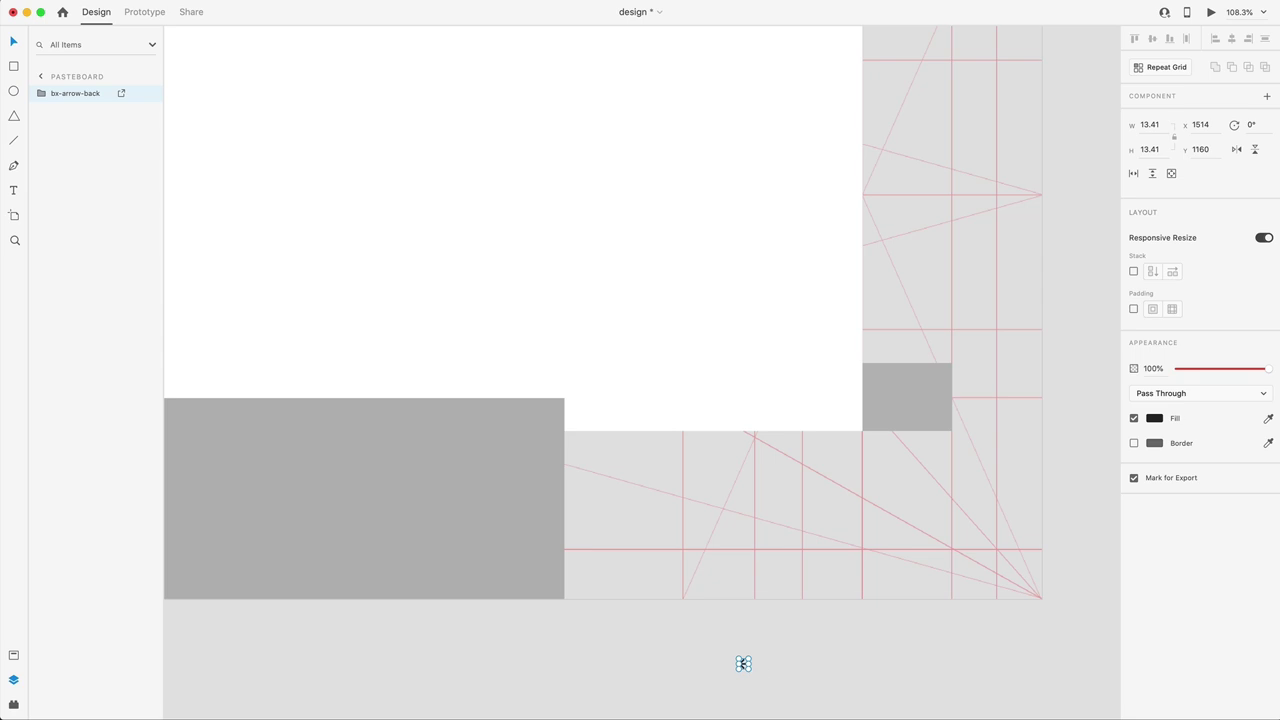
{"action": "left_click_drag", "start_coordinate": [743, 664], "coordinate": [905, 402]}
Centre the arrow icon vertically and horizontally within the small grey box
{"action": "scroll", "coordinate": [907, 401], "scroll_direction": "up", "scroll_amount": 5}
{"action": "left_click", "coordinate": [907, 406], "text": "shift"}
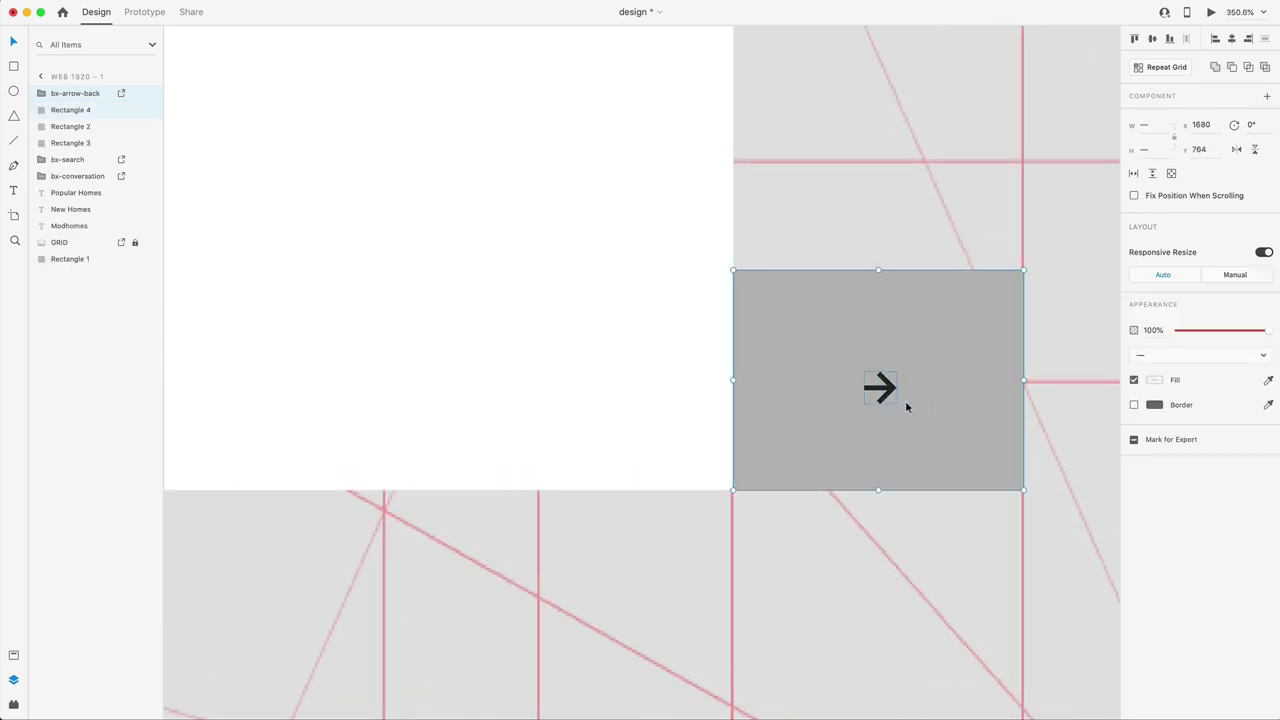
{"action": "left_click", "coordinate": [1153, 39]}
{"action": "left_click", "coordinate": [1231, 39]}
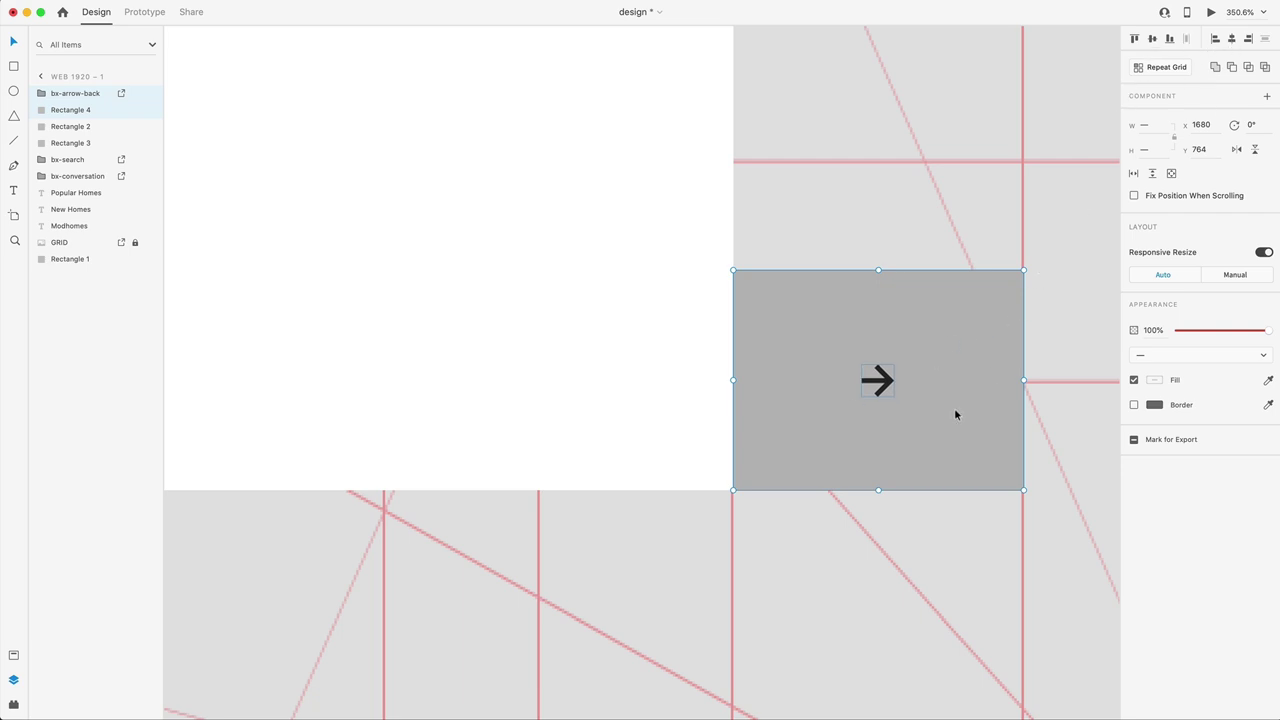
{"action": "left_click", "coordinate": [912, 505]}
Lengthen the arrow icon's shaft by moving its two tail anchor points outward to the left
{"action": "scroll", "coordinate": [914, 506], "scroll_direction": "up", "scroll_amount": 3}
{"action": "scroll", "coordinate": [844, 287], "scroll_direction": "up", "scroll_amount": 5}
{"action": "left_click", "coordinate": [872, 343]}
{"action": "double_click", "coordinate": [872, 343]}
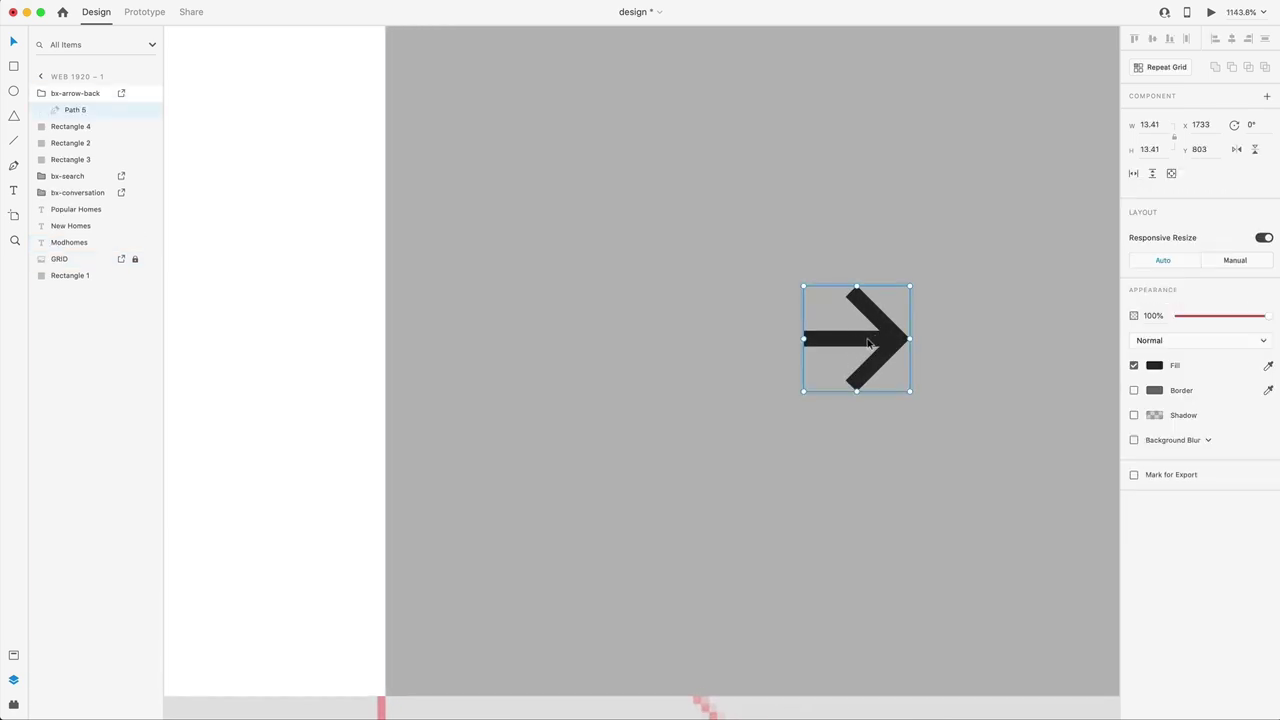
{"action": "double_click", "coordinate": [860, 333]}
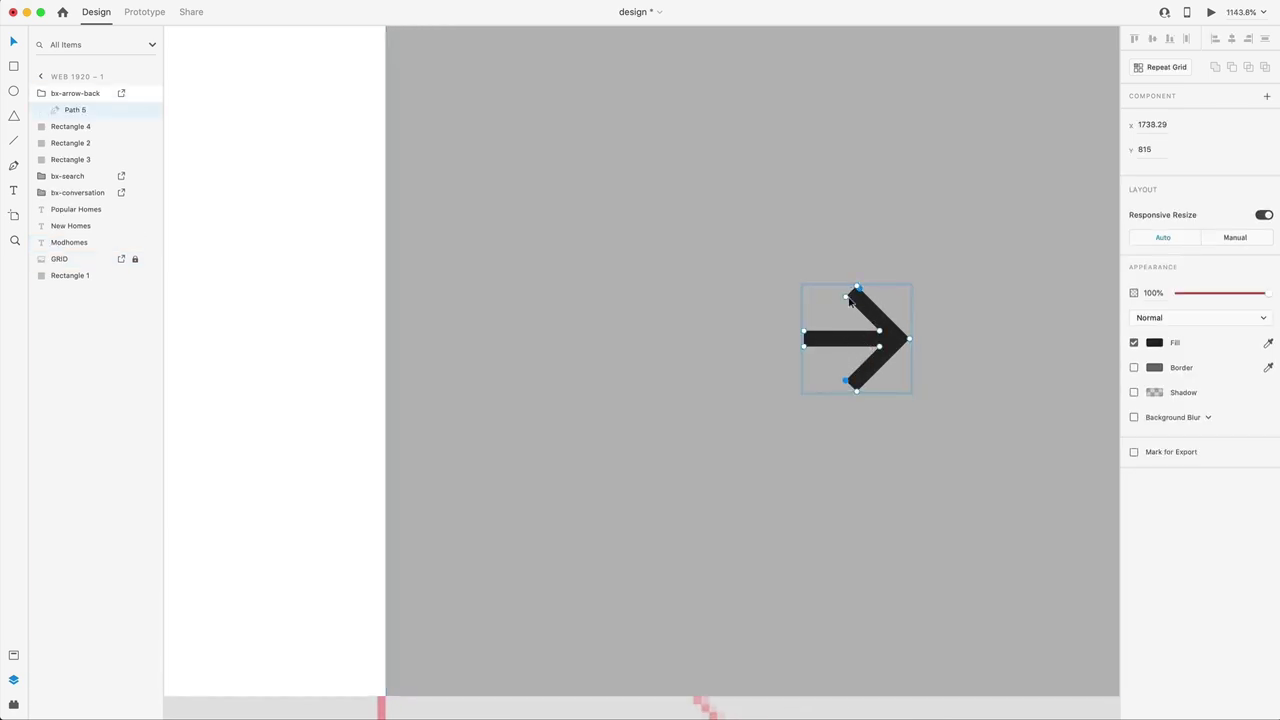
{"action": "left_click", "coordinate": [805, 333]}
{"action": "left_click", "coordinate": [805, 347], "text": "shift"}
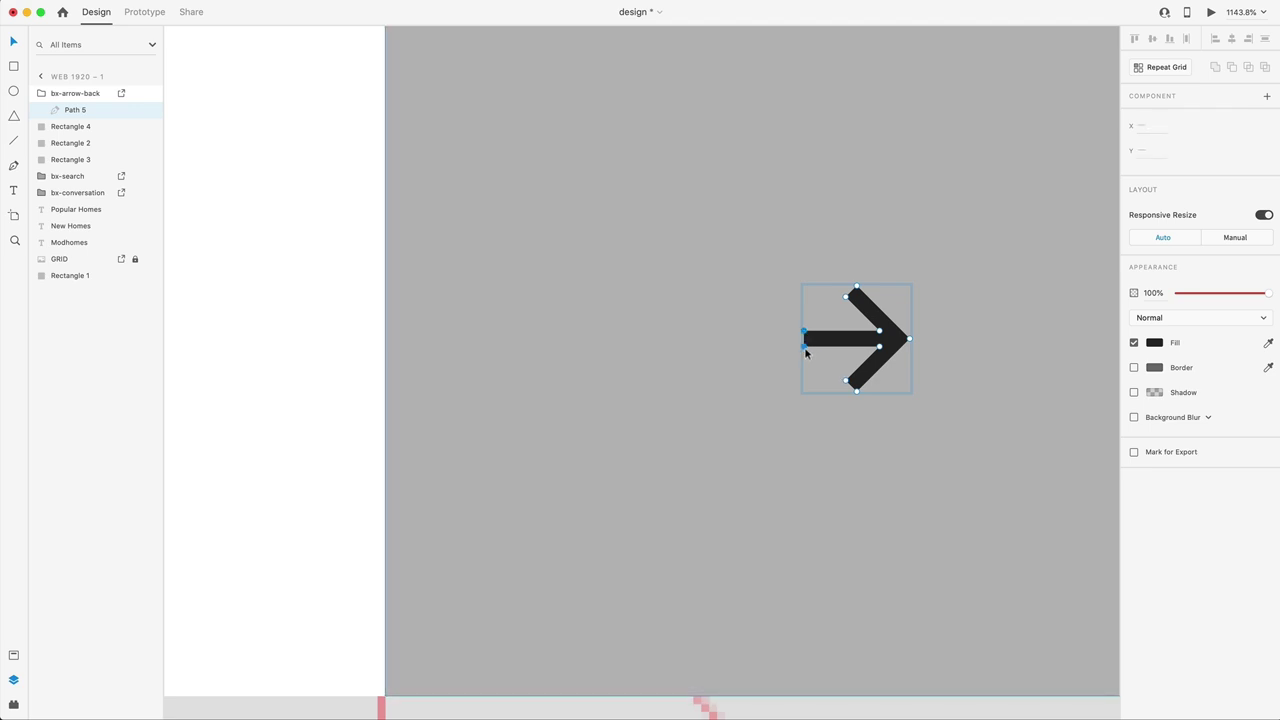
{"action": "left_click_drag", "start_coordinate": [805, 347], "coordinate": [736, 351]}
Re-centre the lengthened arrow horizontally within the small grey box
{"action": "left_click", "coordinate": [937, 455]}
{"action": "scroll", "coordinate": [937, 455], "scroll_direction": "down", "scroll_amount": 5}
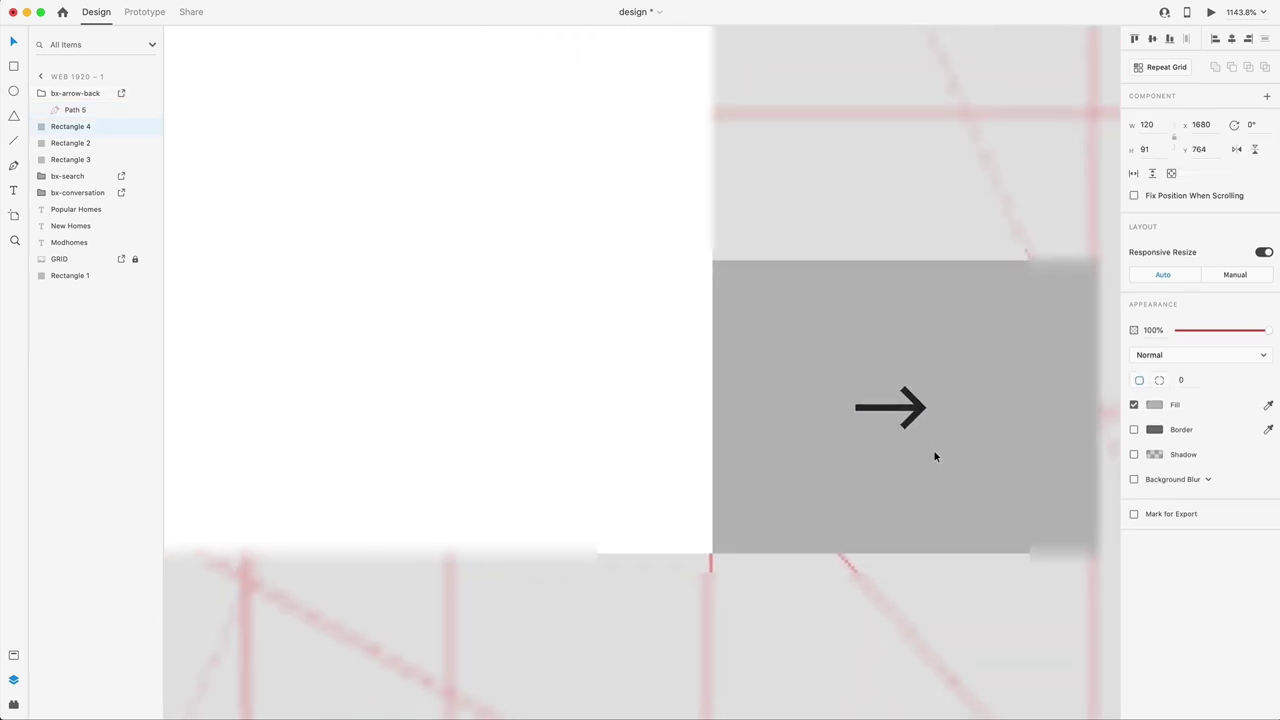
{"action": "left_click", "coordinate": [903, 414], "text": "shift"}
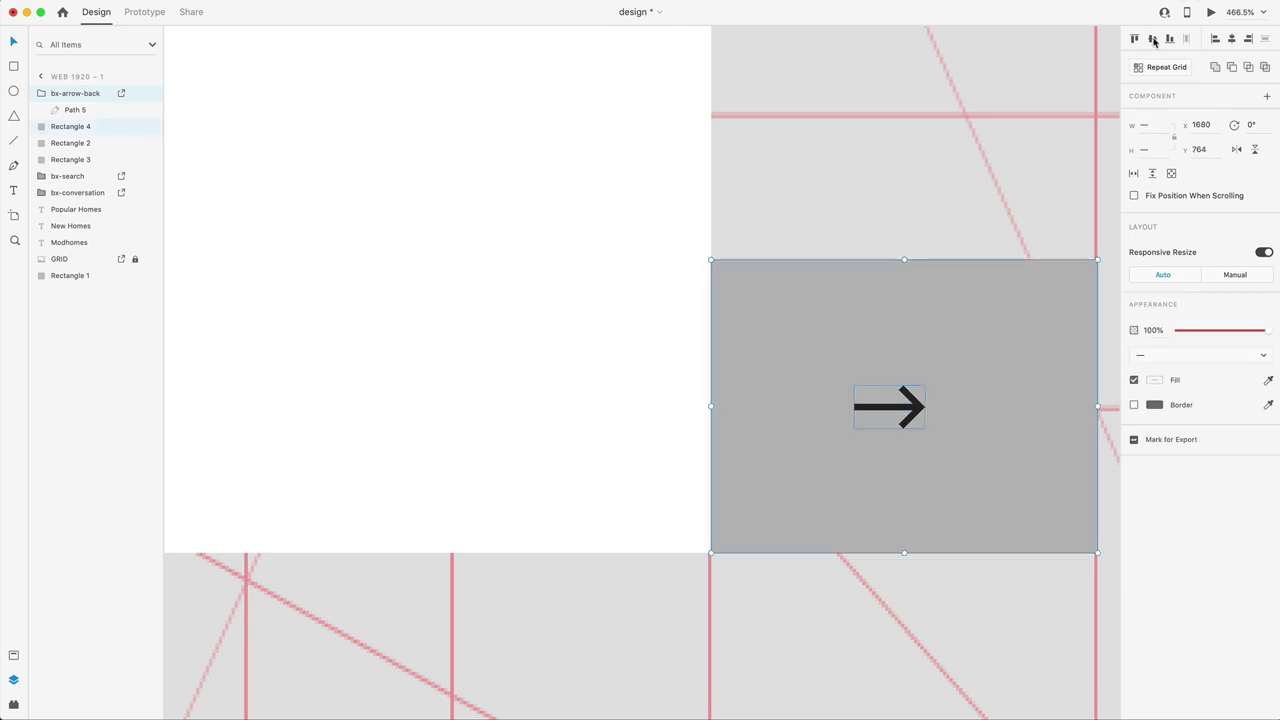
{"action": "left_click", "coordinate": [1231, 39]}
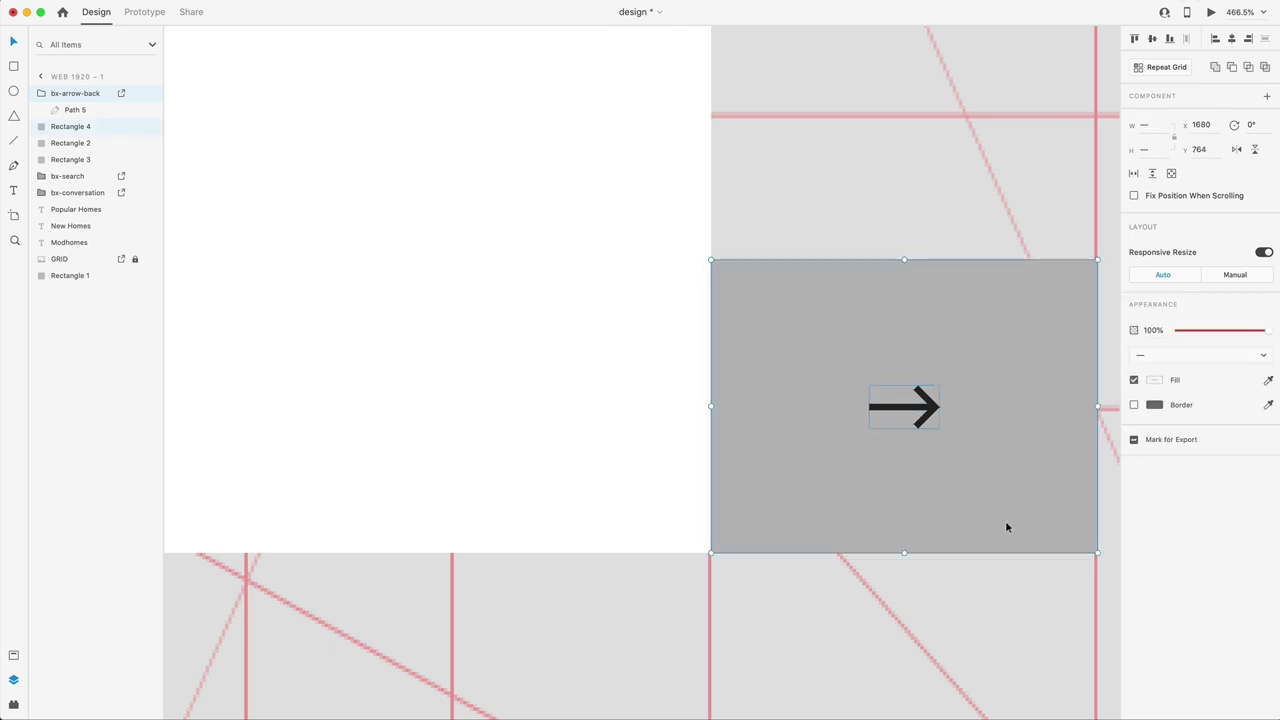
{"action": "scroll", "coordinate": [1007, 527], "scroll_direction": "down", "scroll_amount": 10}
{"action": "key", "text": "Escape"}
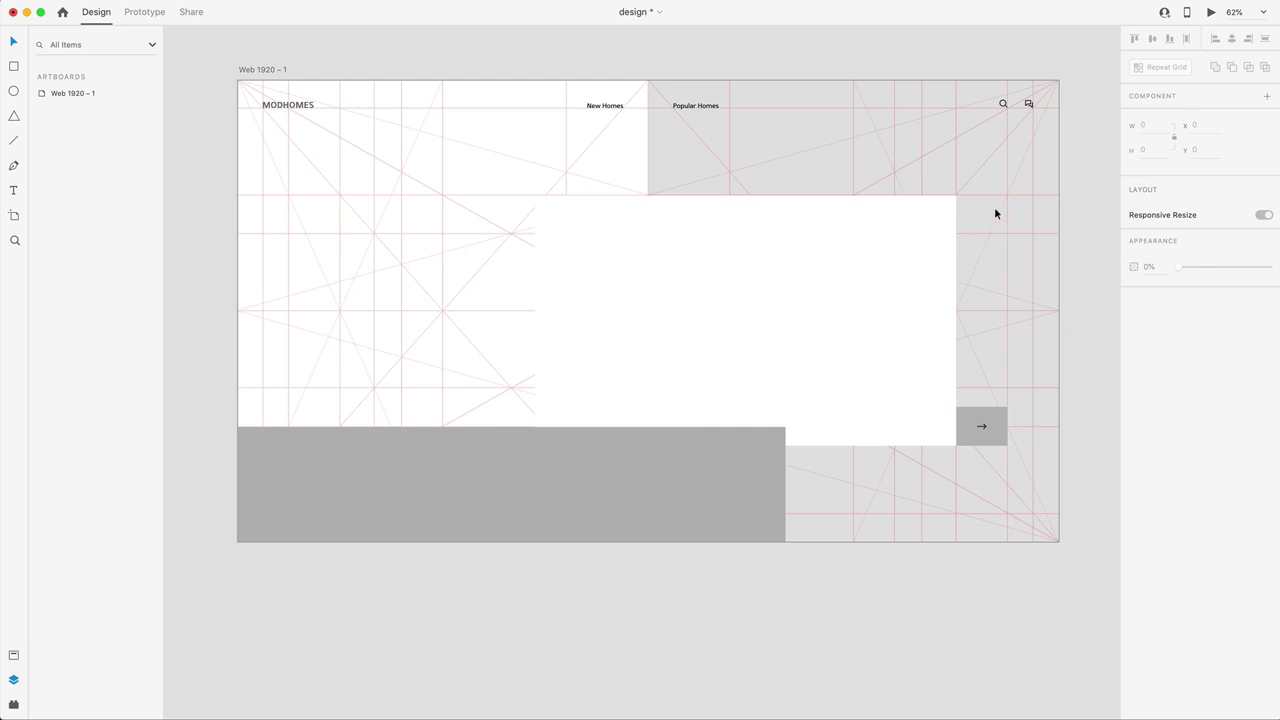
Add the text "/03" beside the white block's upper-right corner, directly above the arrow box
{"action": "scroll", "coordinate": [994, 227], "scroll_direction": "up", "scroll_amount": 6}
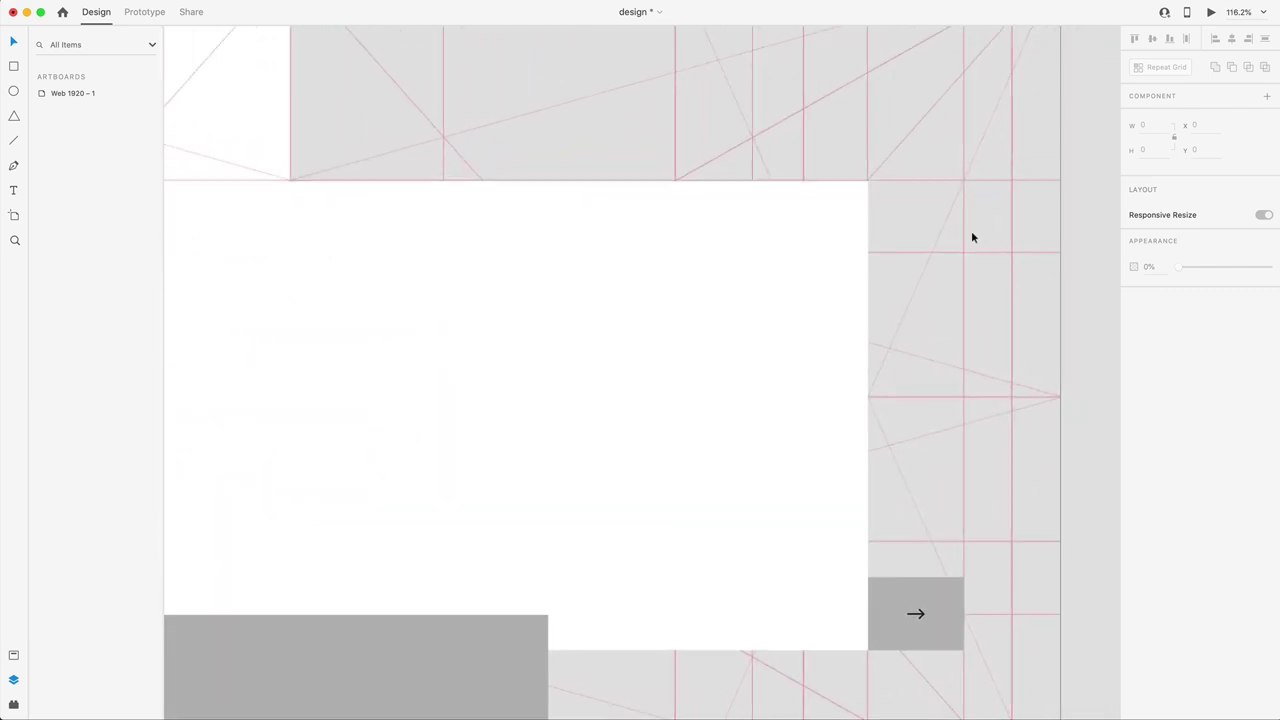
{"action": "key", "text": "t"}
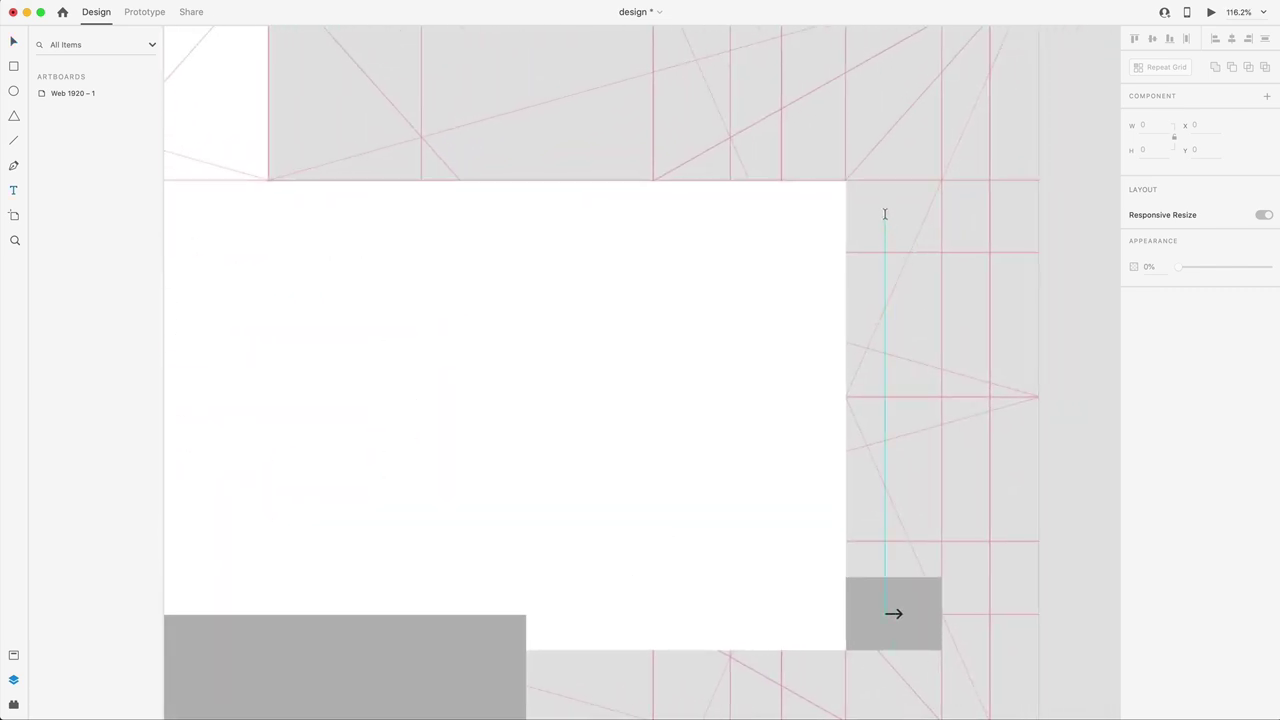
{"action": "left_click", "coordinate": [885, 214]}
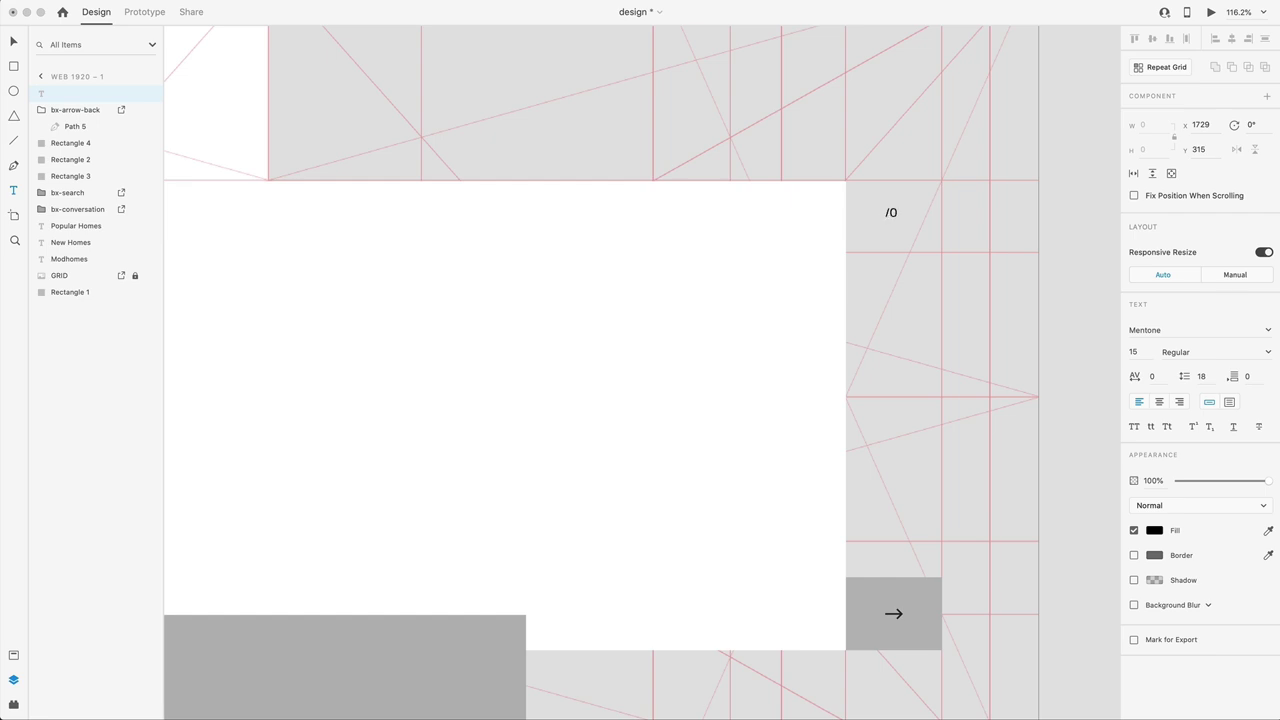
{"action": "left_click", "coordinate": [12, 42]}
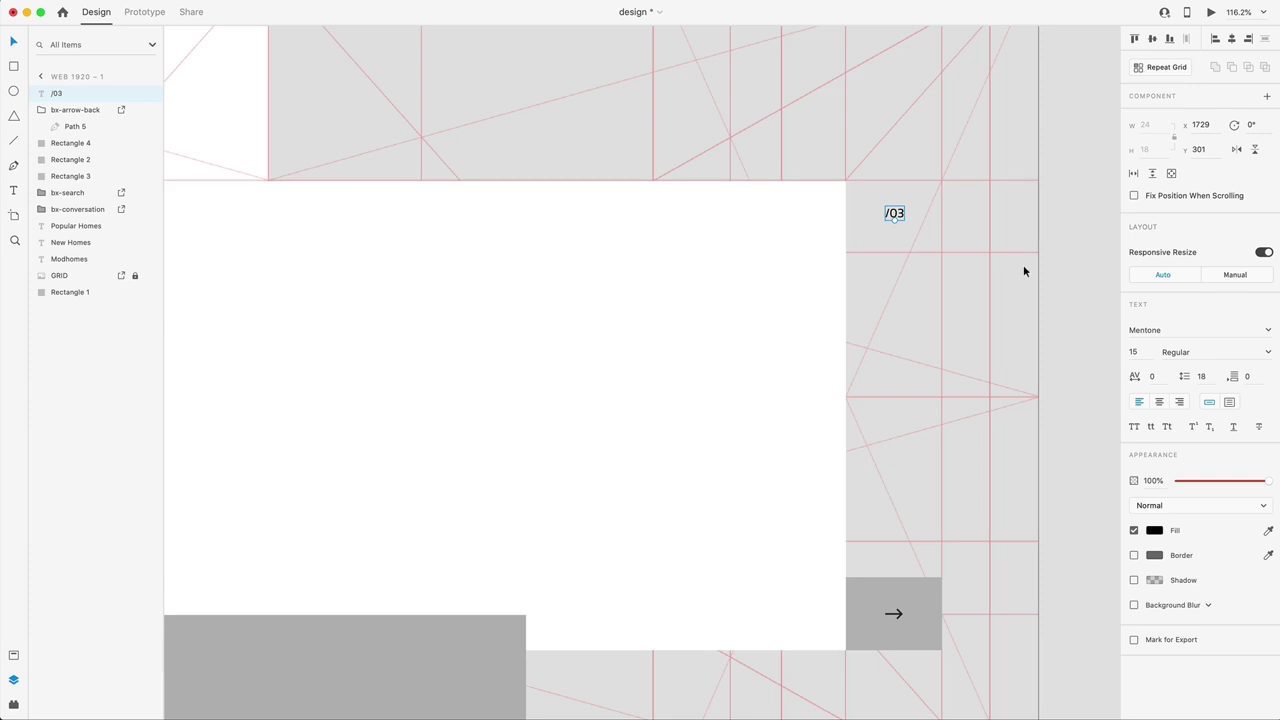
Set the "/03" text to font size 36 with centred alignment
{"action": "left_click", "coordinate": [1135, 351]}
{"action": "type", "text": "36"}
{"action": "key", "text": "Return"}
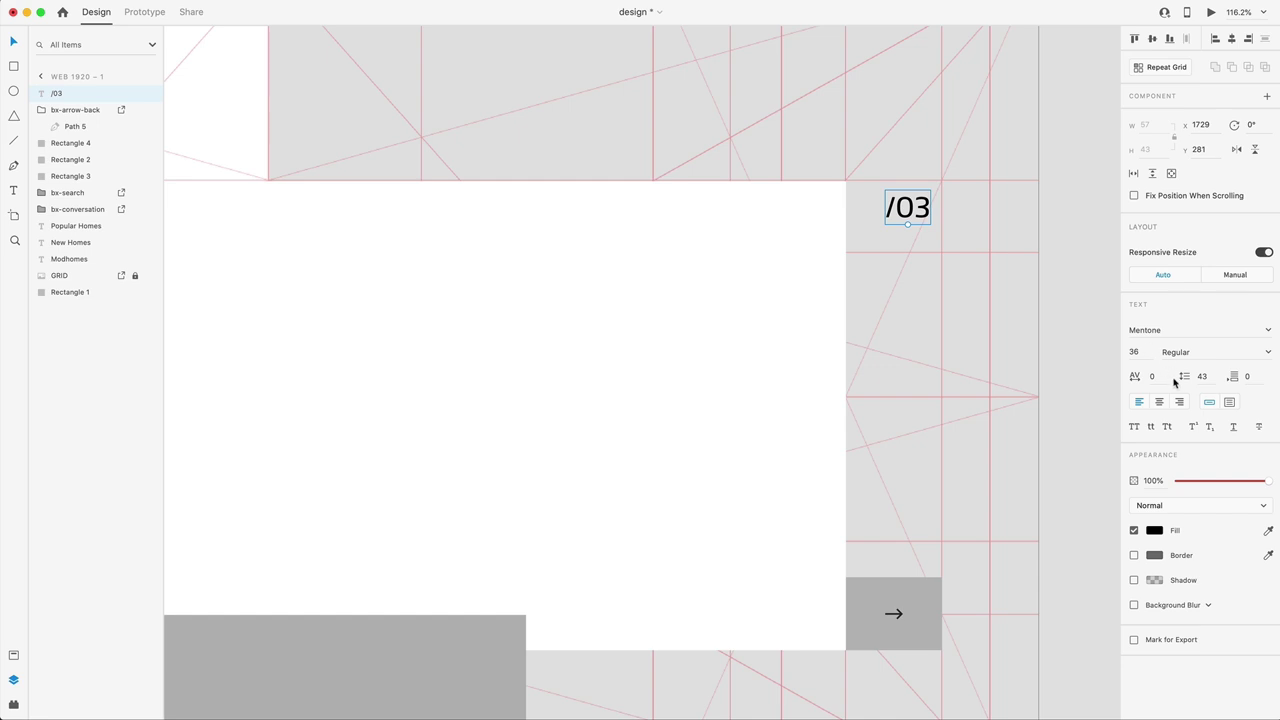
{"action": "left_click", "coordinate": [1159, 404]}
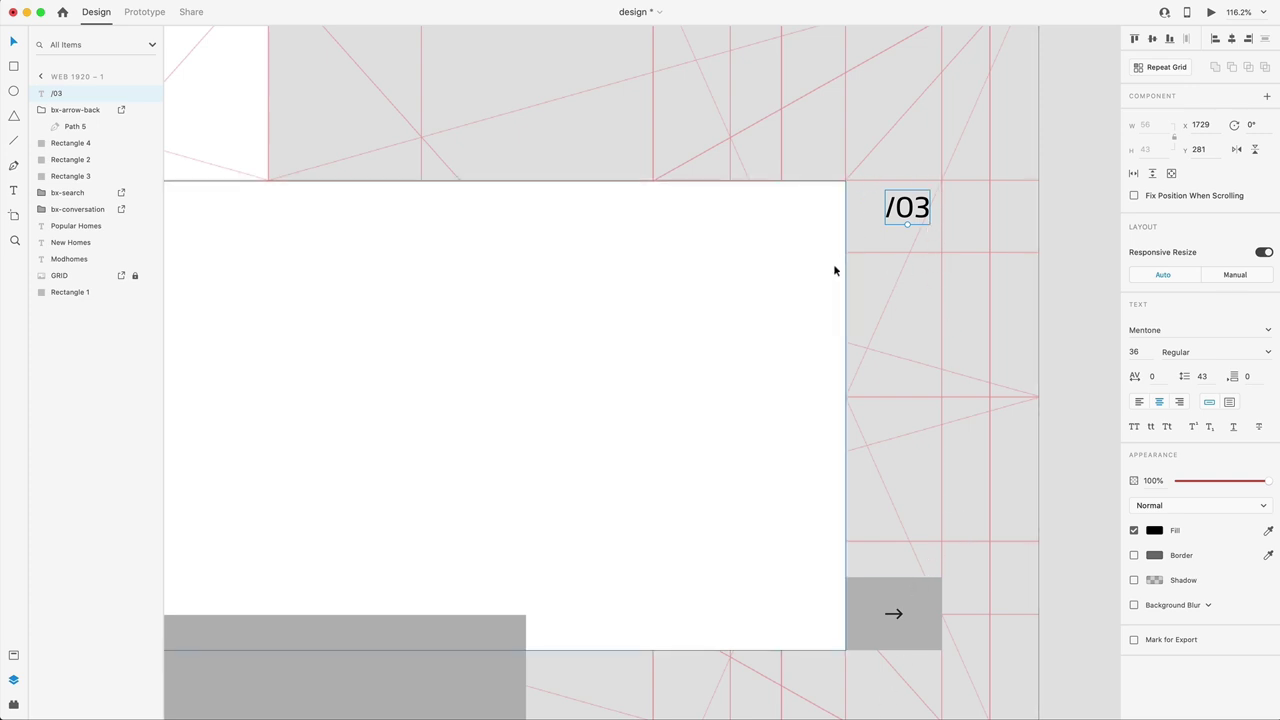
Duplicate the small grey box and place the copy behind "/03" at X 1680, Y 270, level with the white block's upper edge
{"action": "left_click_drag", "start_coordinate": [894, 603], "coordinate": [897, 260]}
{"action": "left_click_drag", "start_coordinate": [898, 211], "coordinate": [898, 203]}
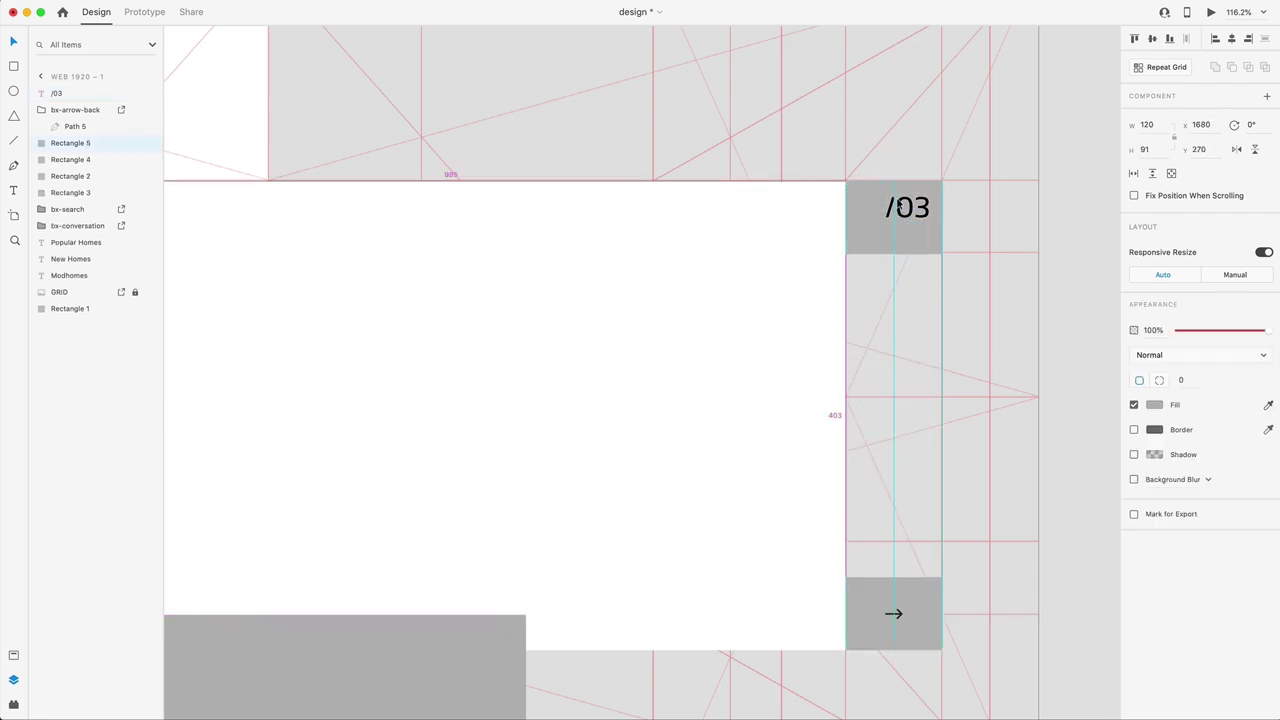
Centre the "/03" text horizontally and vertically on the grey box behind it and delete that helper box
{"action": "left_click", "coordinate": [900, 207], "text": "shift"}
{"action": "left_click", "coordinate": [1151, 39]}
{"action": "left_click", "coordinate": [1231, 38]}
{"action": "left_click", "coordinate": [1066, 206]}
{"action": "left_click", "coordinate": [926, 192]}
{"action": "key", "text": "Delete"}
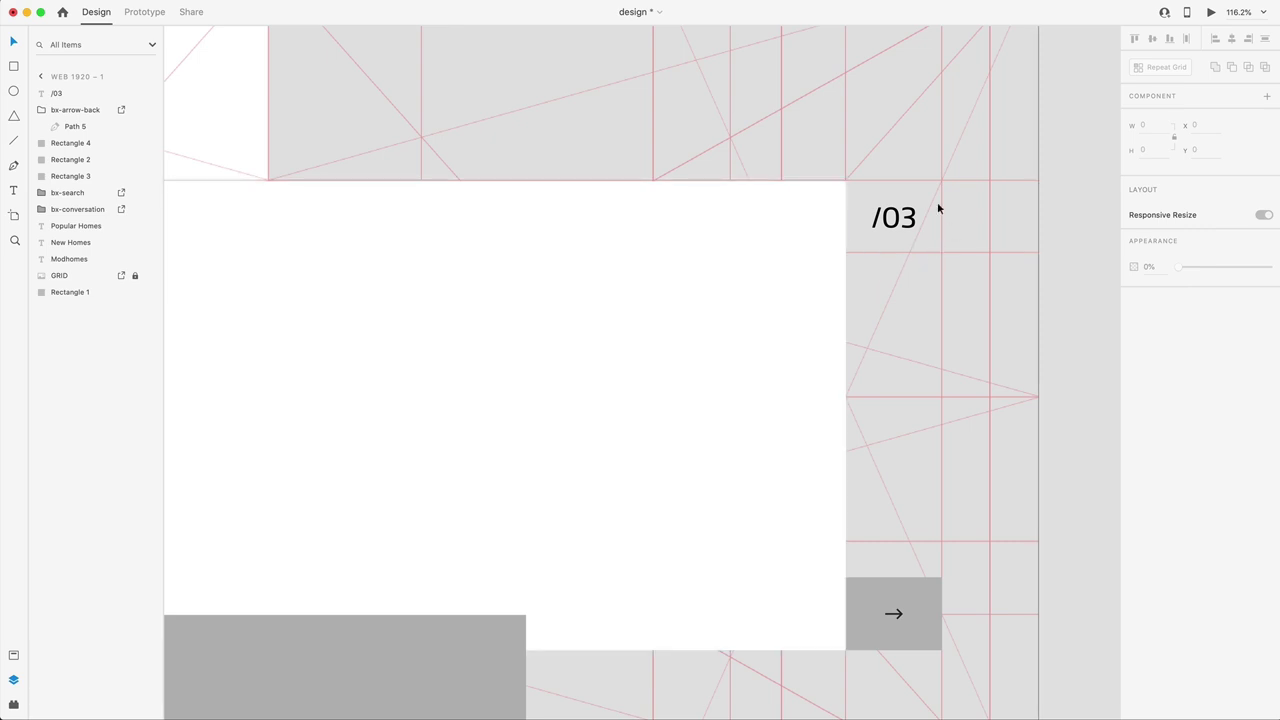
Draw a 270 px vertical line beside "/03" on the grid line, from the white block's upper edge level down to the horizontal centre line
{"action": "scroll", "coordinate": [1097, 471], "scroll_direction": "up", "scroll_amount": 2}
{"action": "scroll", "coordinate": [1000, 400], "scroll_direction": "down", "scroll_amount": 3}
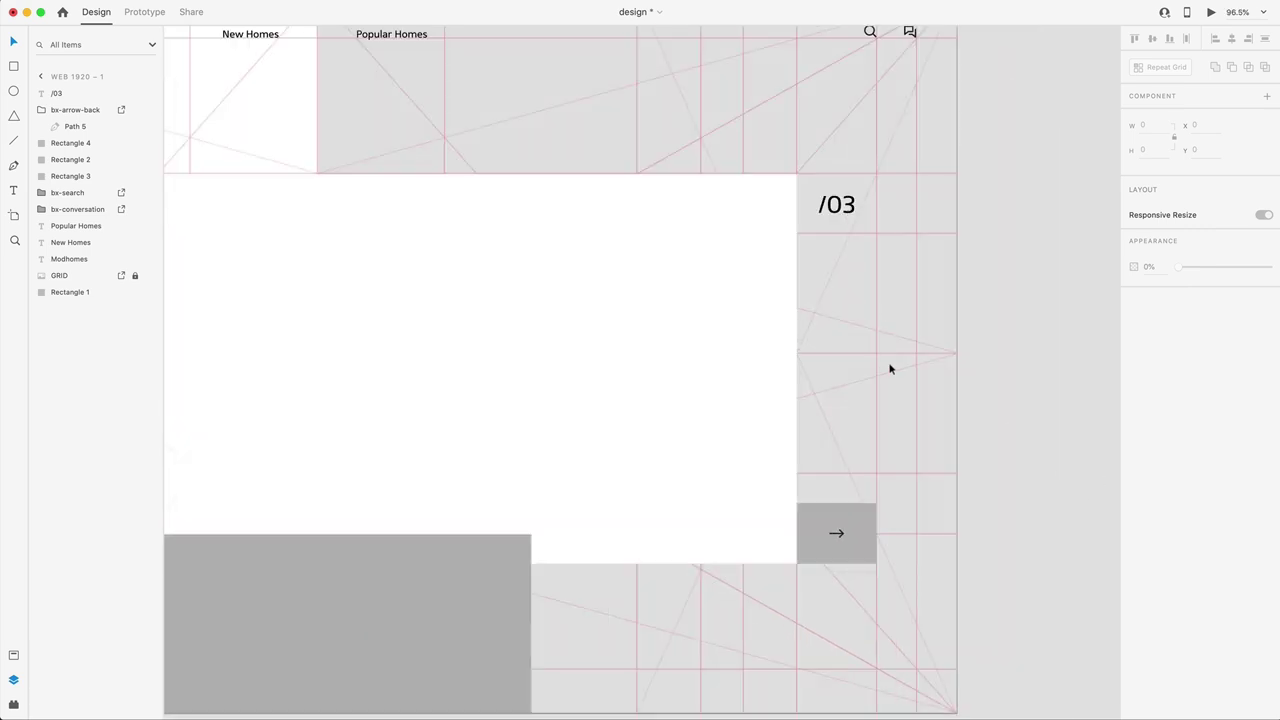
{"action": "scroll", "coordinate": [881, 342], "scroll_direction": "up", "scroll_amount": 3}
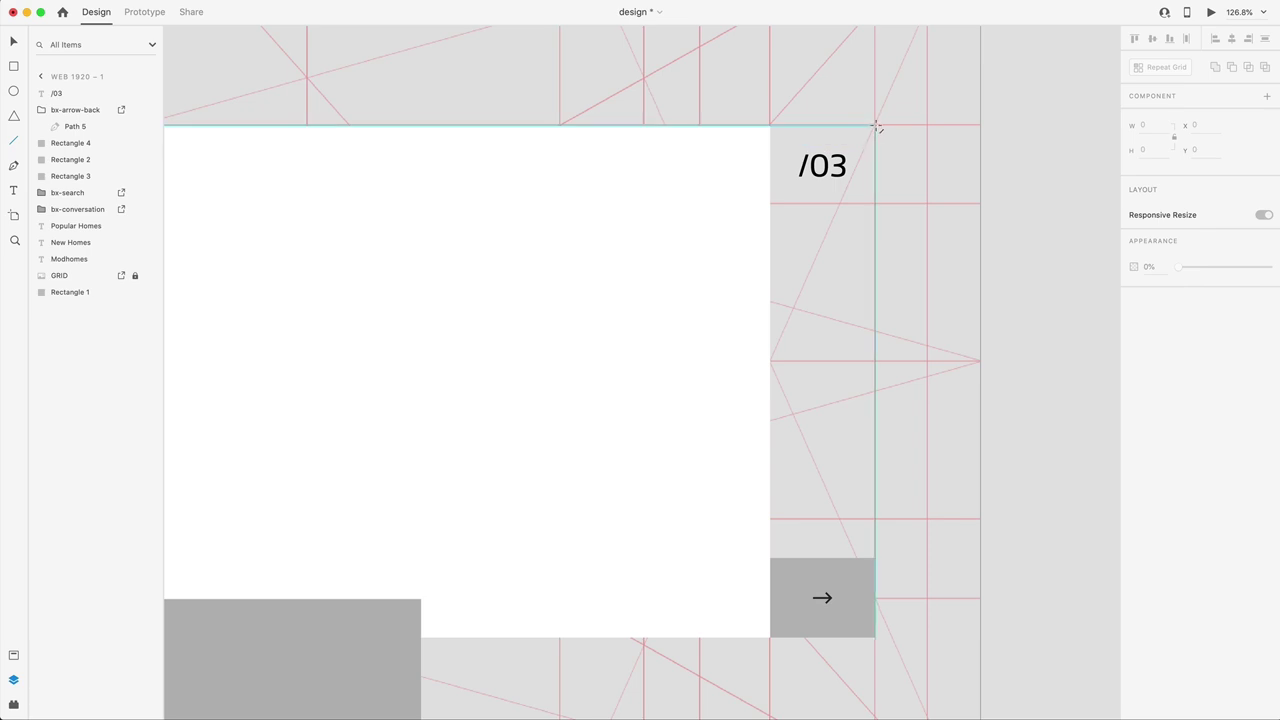
{"action": "left_click_drag", "start_coordinate": [875, 125], "coordinate": [886, 362]}
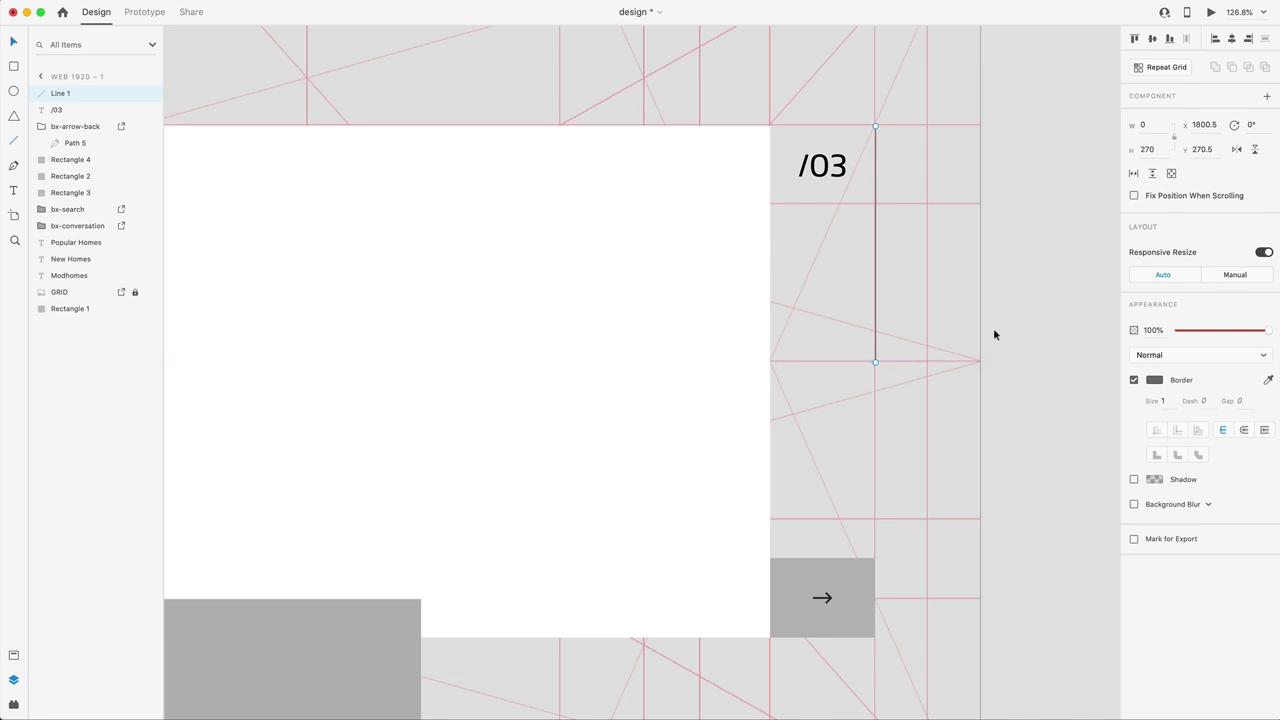
{"action": "left_click", "coordinate": [1046, 345]}
Check the layout with the GRID layer at 0% opacity and return the layer to 100% opacity
{"action": "scroll", "coordinate": [1058, 360], "scroll_direction": "down", "scroll_amount": 5}
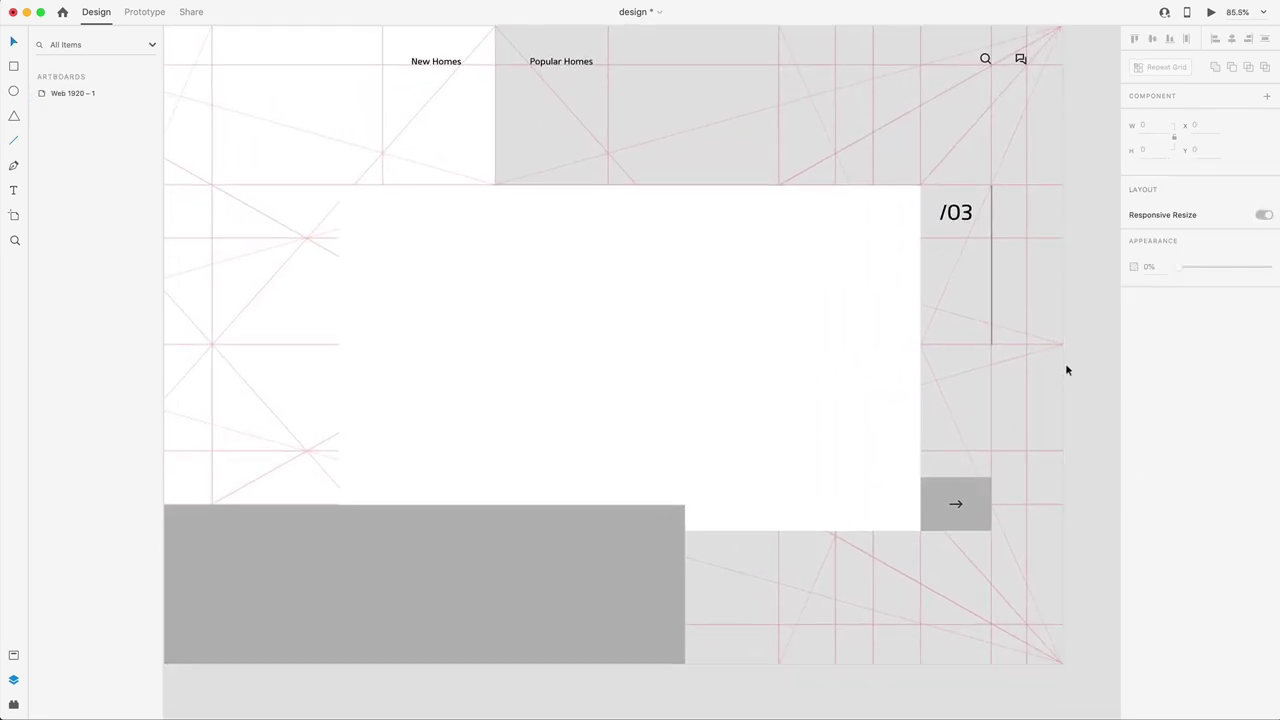
{"action": "scroll", "coordinate": [1066, 363], "scroll_direction": "down", "scroll_amount": 3}
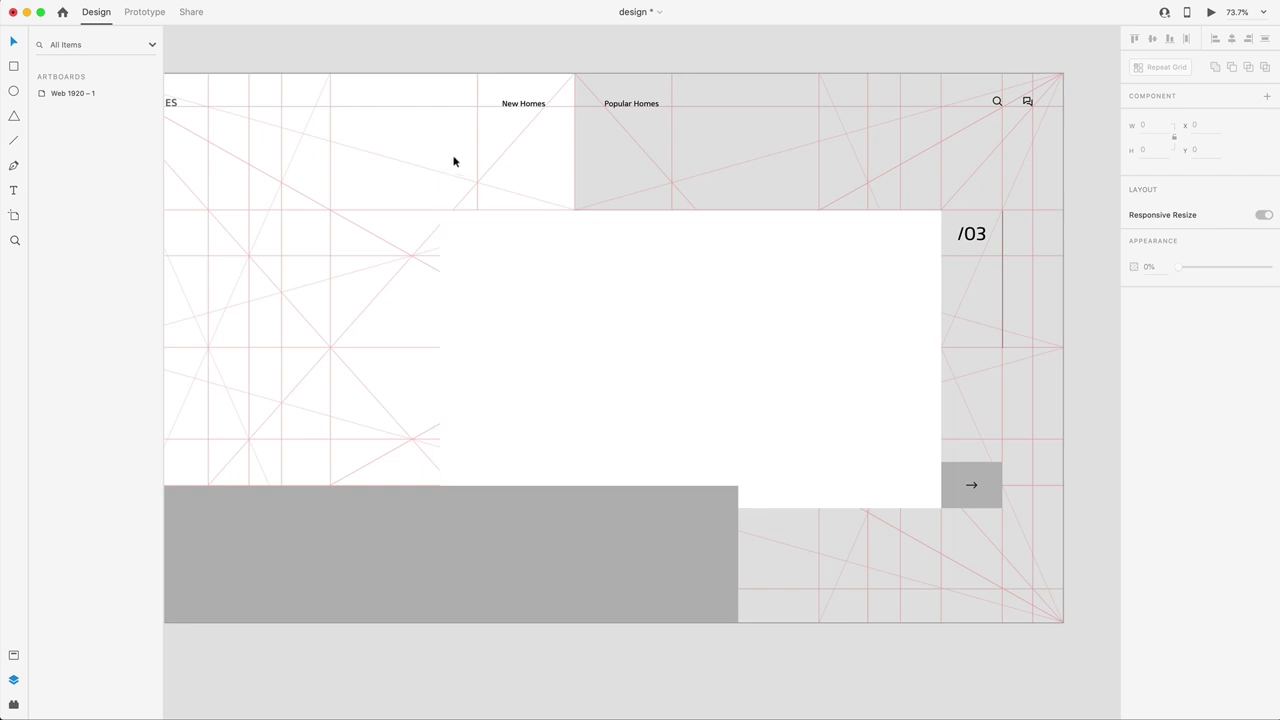
{"action": "left_click", "coordinate": [475, 170]}
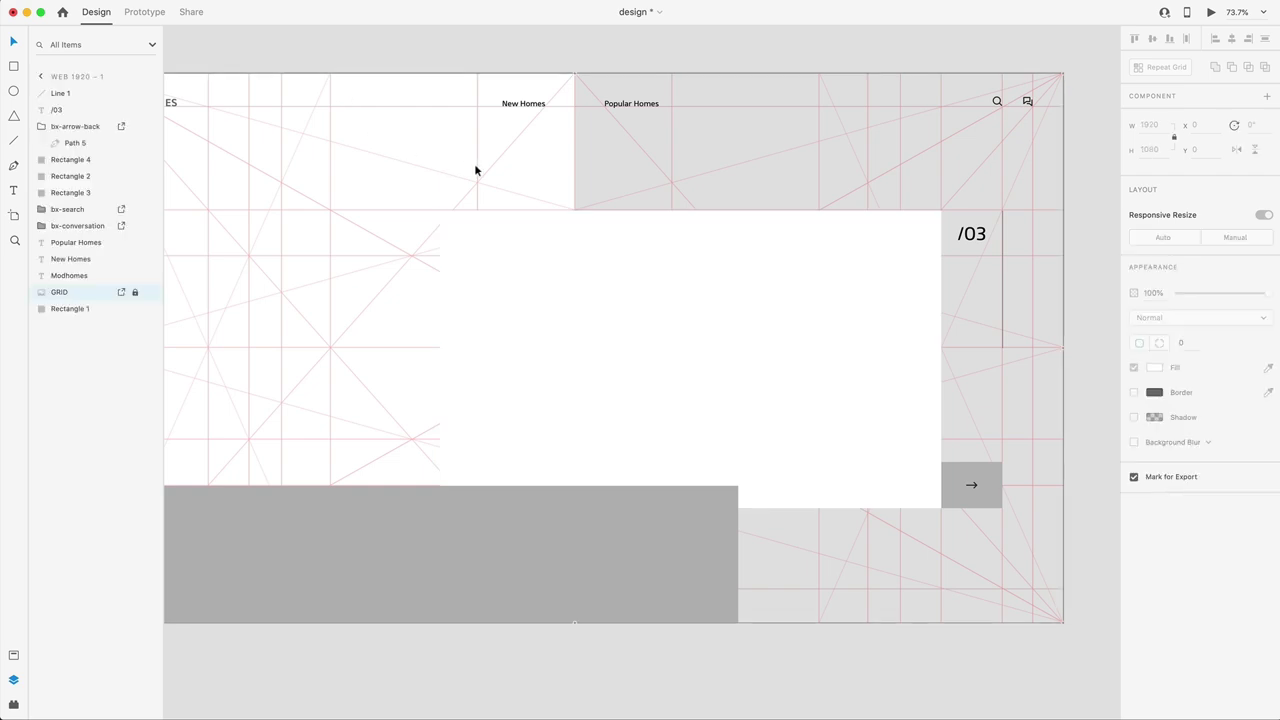
{"action": "left_click", "coordinate": [955, 318]}
{"action": "left_click_drag", "start_coordinate": [1266, 331], "coordinate": [1136, 331]}
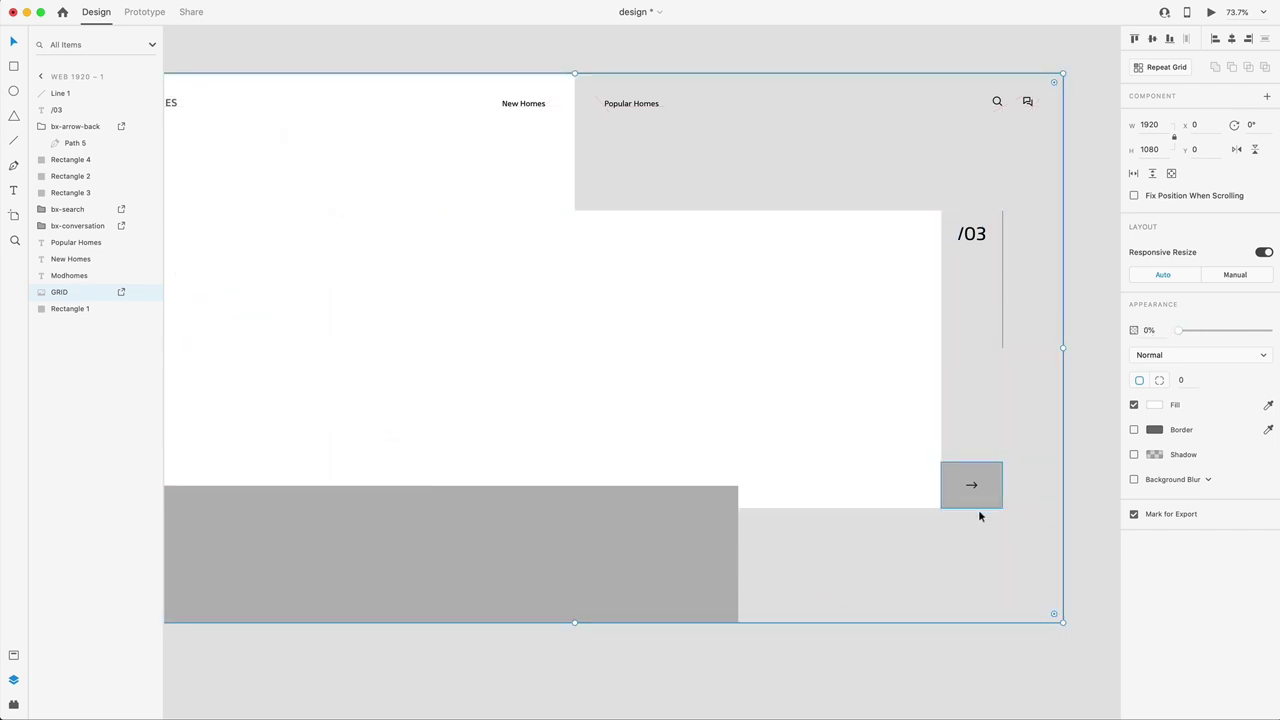
{"action": "scroll", "coordinate": [934, 111], "scroll_direction": "left", "scroll_amount": 2}
{"action": "left_click_drag", "start_coordinate": [1179, 331], "coordinate": [1277, 338]}
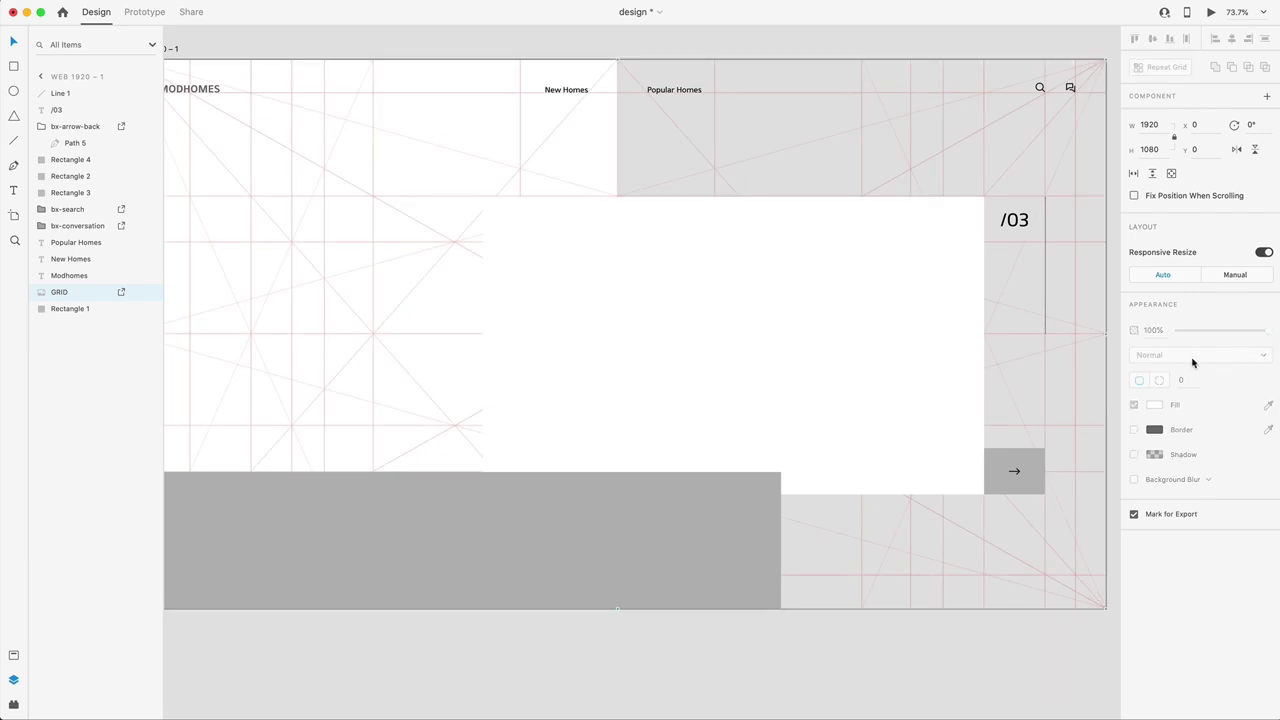
{"action": "left_click", "coordinate": [950, 700]}
{"action": "scroll", "coordinate": [950, 700], "scroll_direction": "down", "scroll_amount": 2}
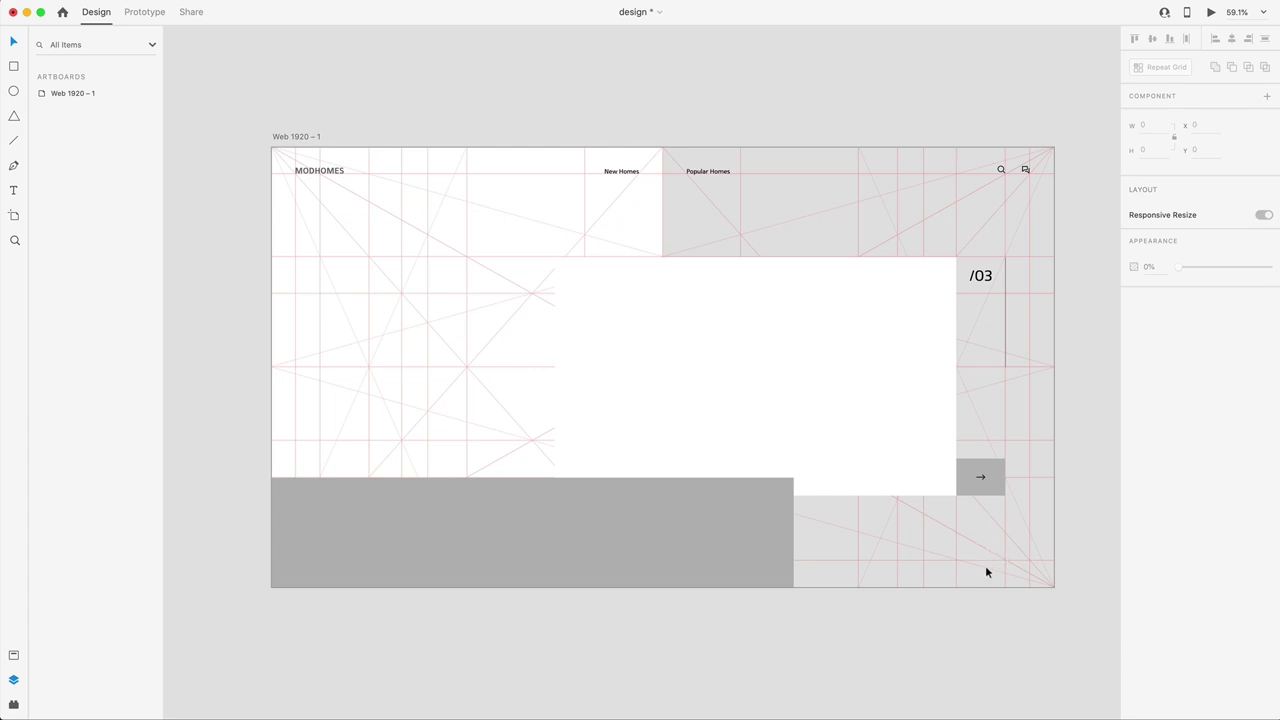
Add the text "Fb" in the light grey area below the arrow box
{"action": "scroll", "coordinate": [993, 570], "scroll_direction": "up", "scroll_amount": 5}
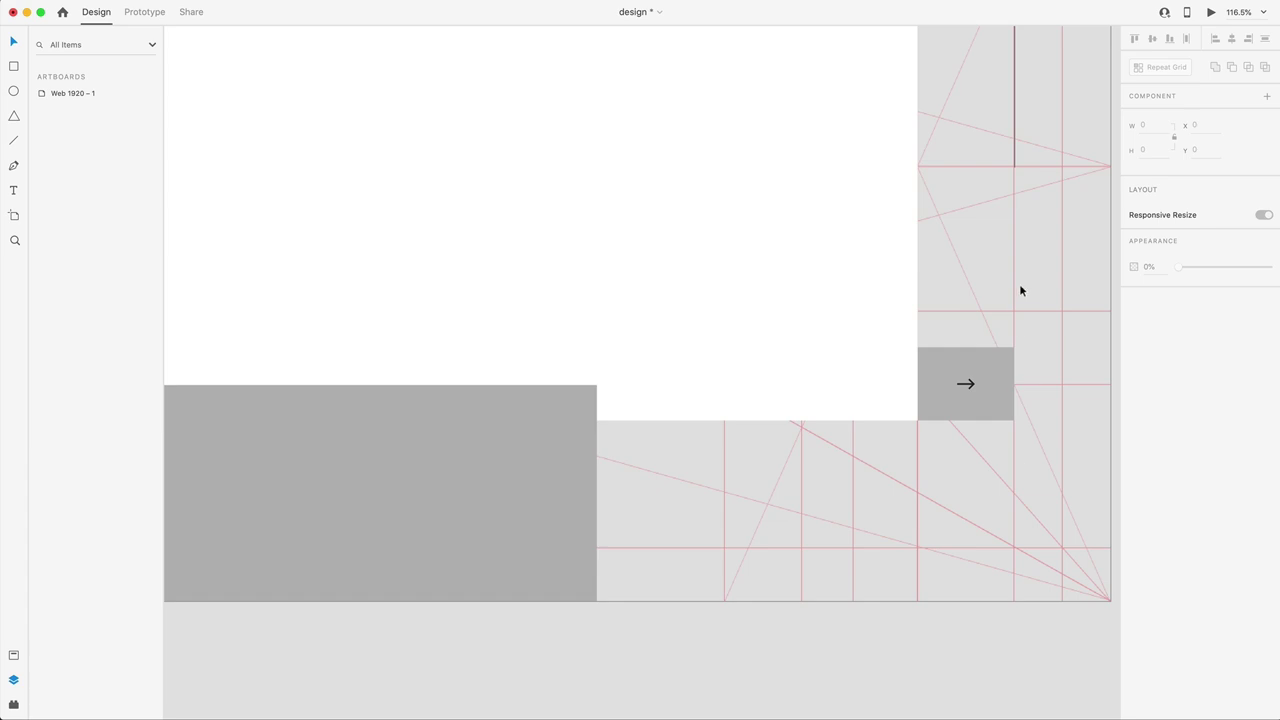
{"action": "scroll", "coordinate": [1034, 556], "scroll_direction": "up", "scroll_amount": 3}
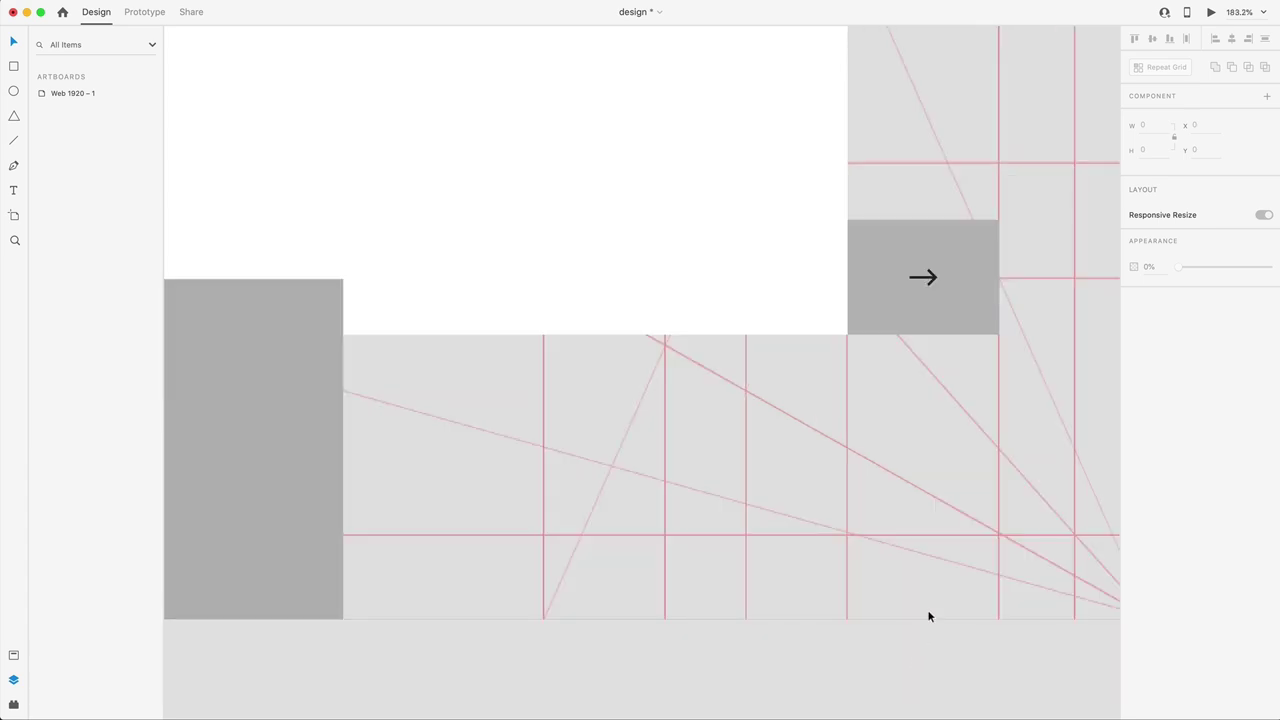
{"action": "key", "text": "t"}
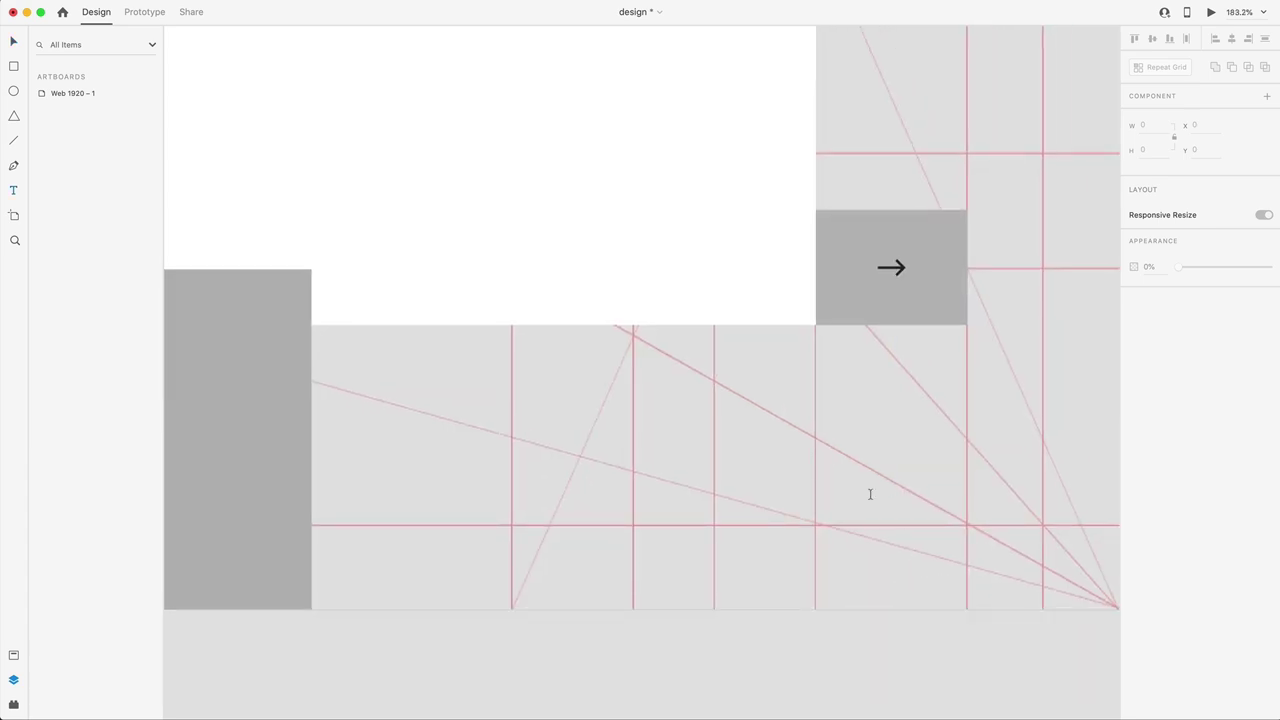
{"action": "left_click", "coordinate": [870, 492]}
{"action": "type", "text": "FB"}
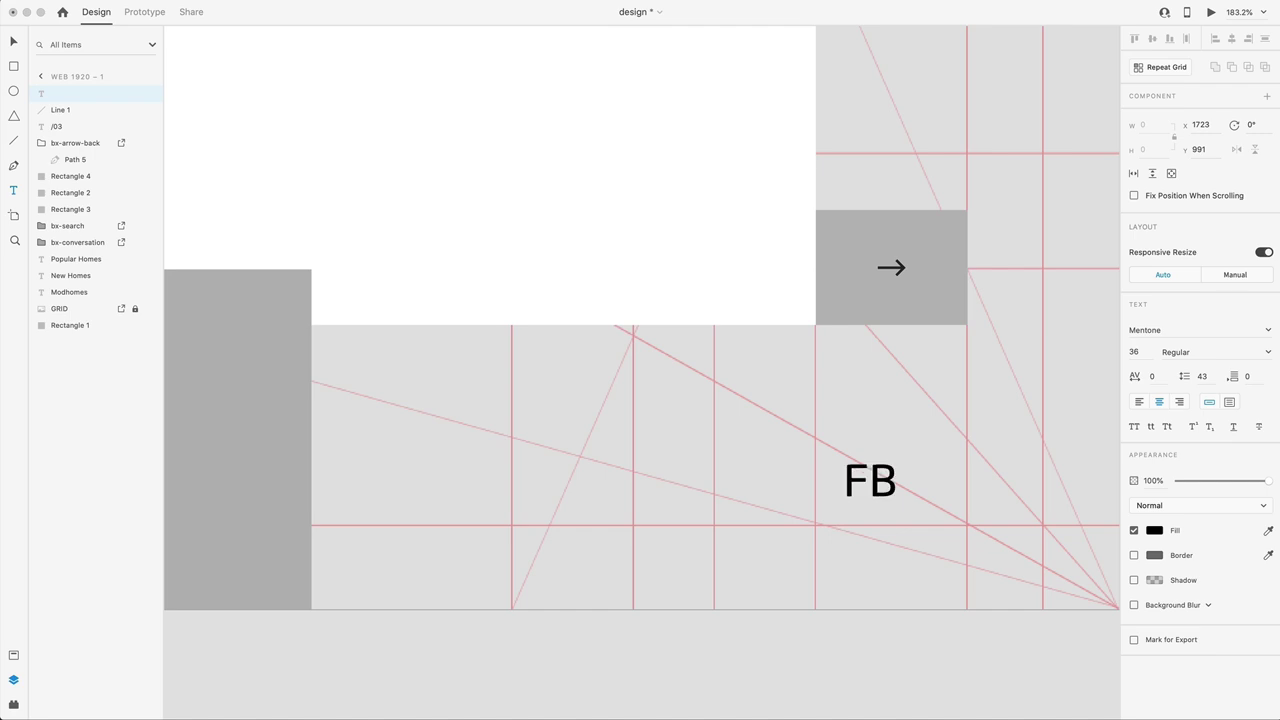
{"action": "key", "text": "BackSpace"}
{"action": "type", "text": "vb"}
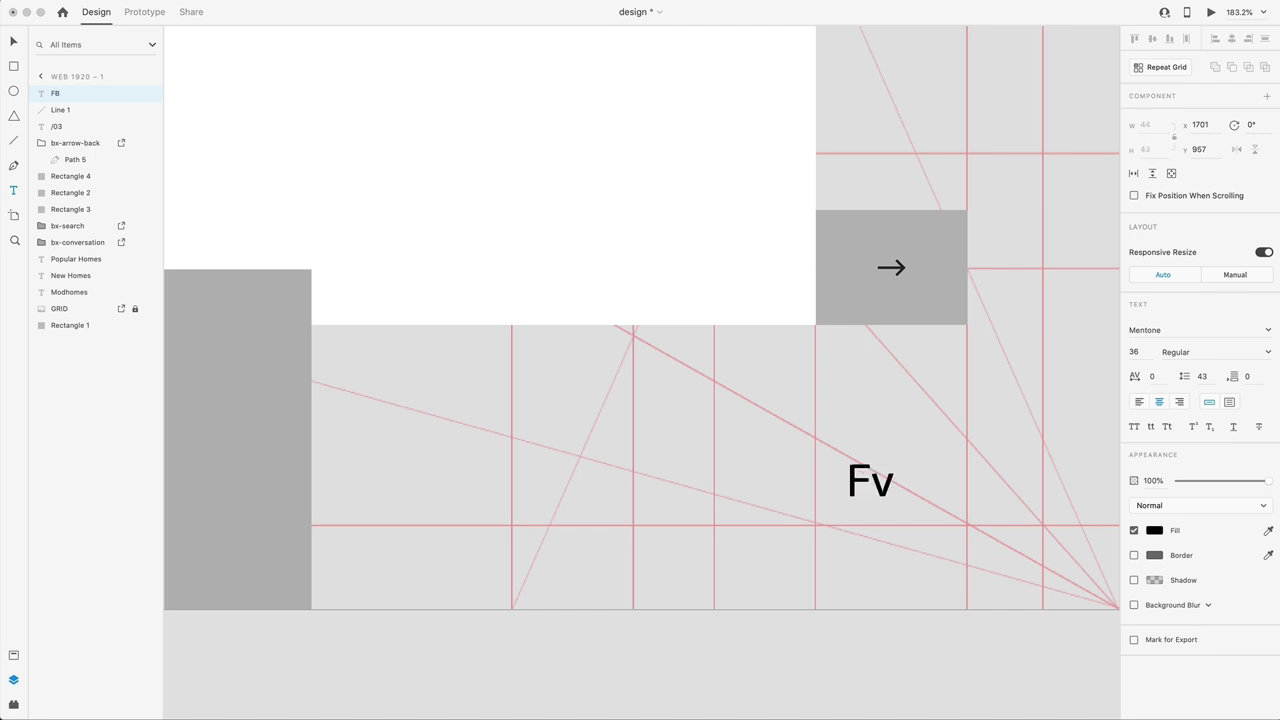
{"action": "key", "text": "BackSpace"}
{"action": "key", "text": "BackSpace"}
{"action": "type", "text": "b"}
{"action": "key", "text": "Escape"}
Set the "Fb" text to font size 17 with right alignment
{"action": "left_click", "coordinate": [1141, 355]}
{"action": "type", "text": "17"}
{"action": "key", "text": "Return"}
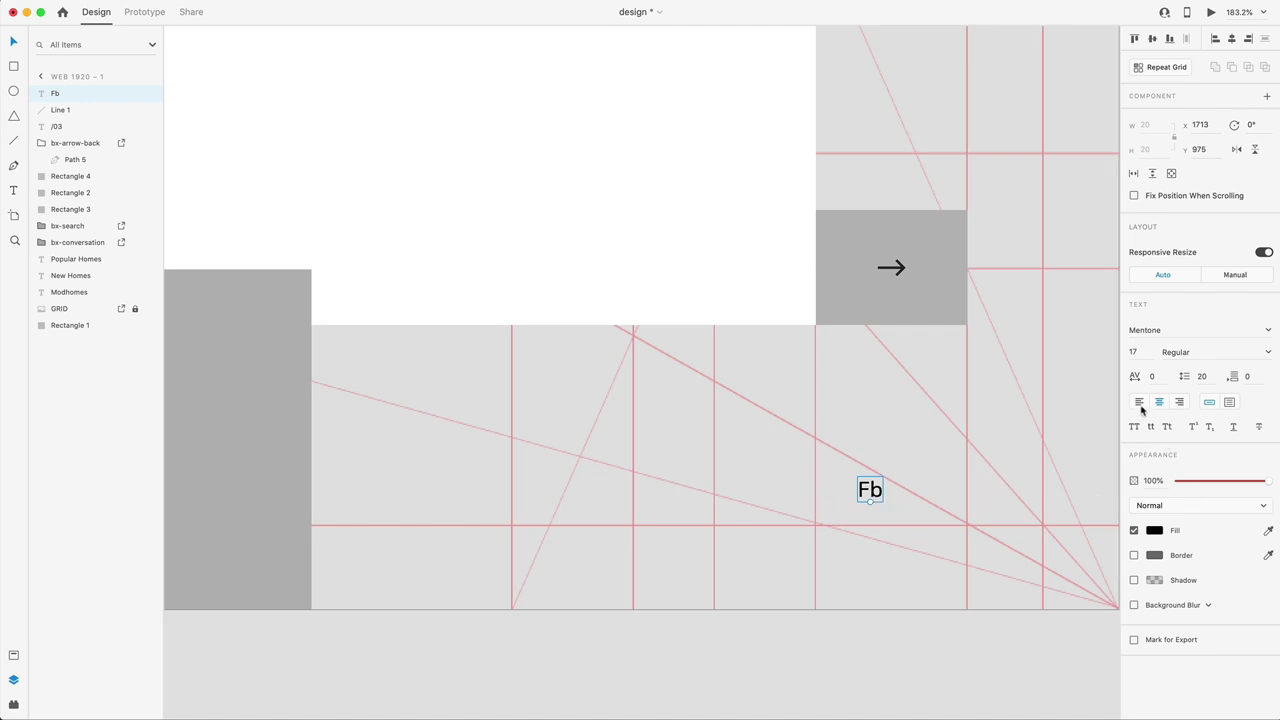
{"action": "left_click", "coordinate": [1180, 403]}
Move "Fb" onto the lower grid intersection so it ends at the arrow box's outer edge line, at about X 1780, Y 996
{"action": "left_click_drag", "start_coordinate": [870, 490], "coordinate": [967, 535]}
{"action": "scroll", "coordinate": [967, 541], "scroll_direction": "up", "scroll_amount": 2}
{"action": "scroll", "coordinate": [967, 536], "scroll_direction": "up", "scroll_amount": 3}
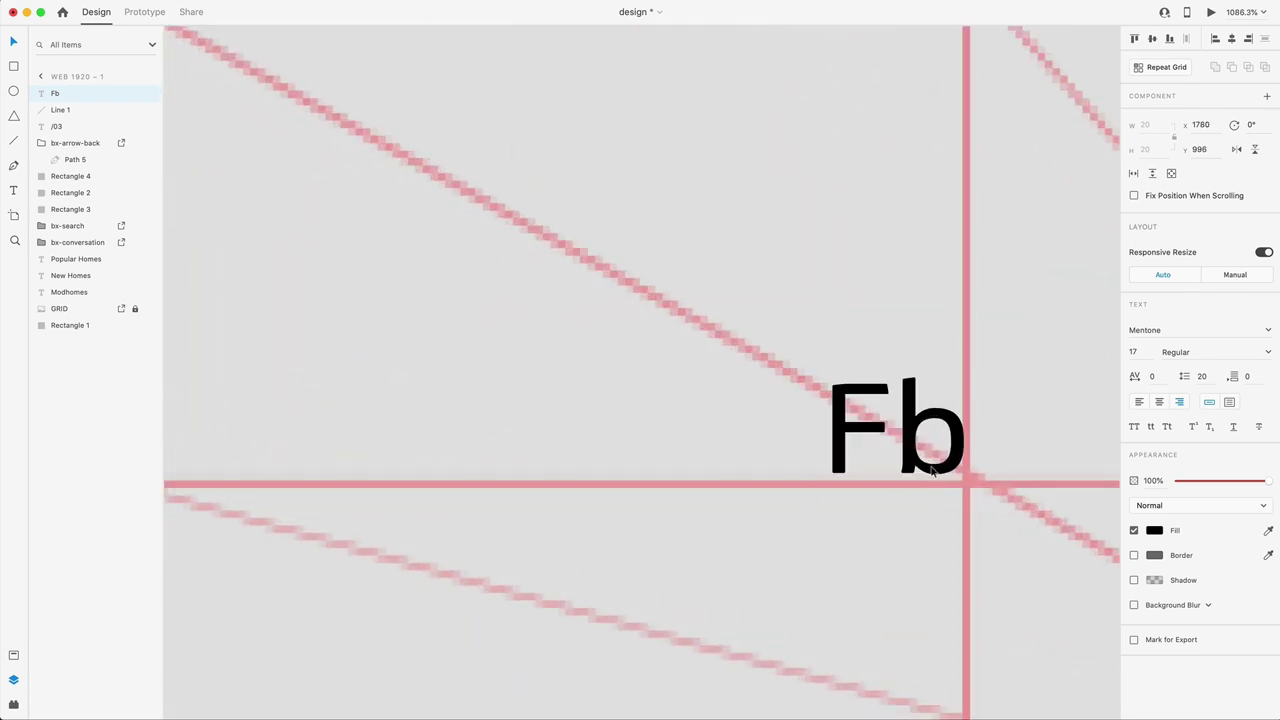
Duplicate "Fb" twice along the same horizontal grid line to make a row of three labels extending toward the large grey block
{"action": "scroll", "coordinate": [933, 470], "scroll_direction": "down", "scroll_amount": 2}
{"action": "left_click_drag", "start_coordinate": [933, 472], "coordinate": [833, 468]}
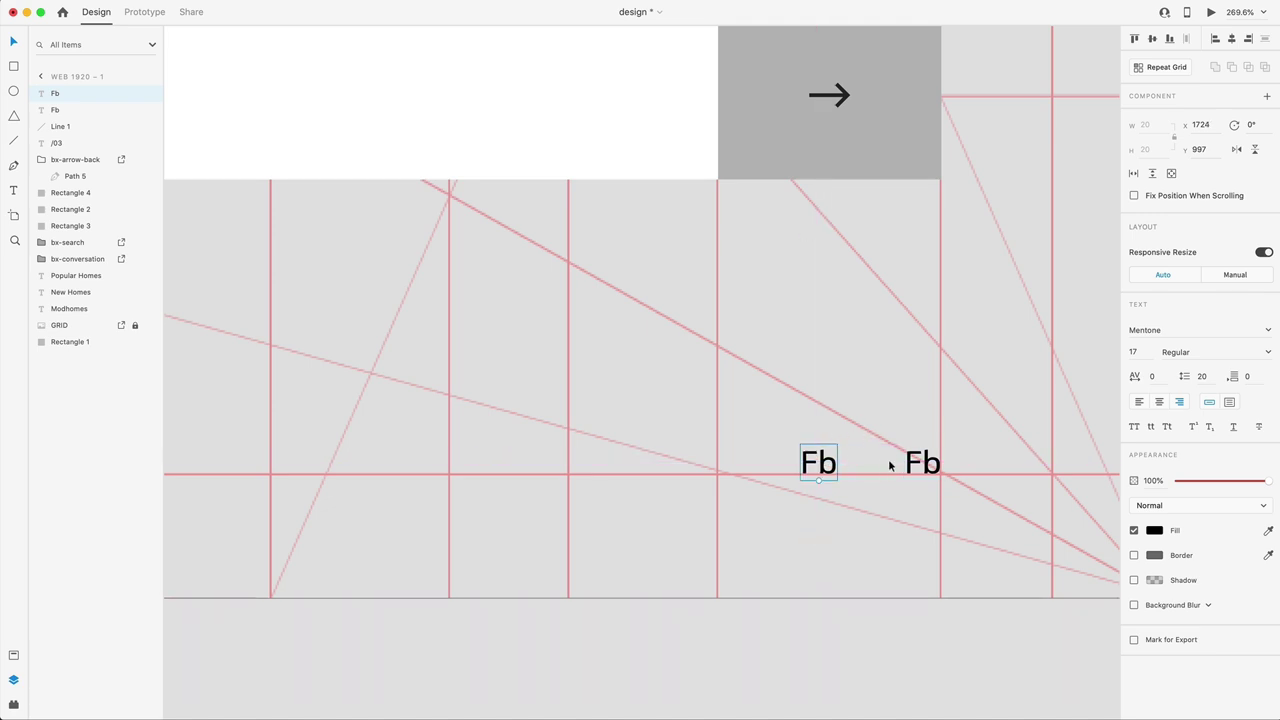
{"action": "left_click_drag", "start_coordinate": [816, 470], "coordinate": [714, 468], "text": "alt"}
Change the last label in the row to "In" and the middle one to "Tw"
{"action": "left_click", "coordinate": [921, 466]}
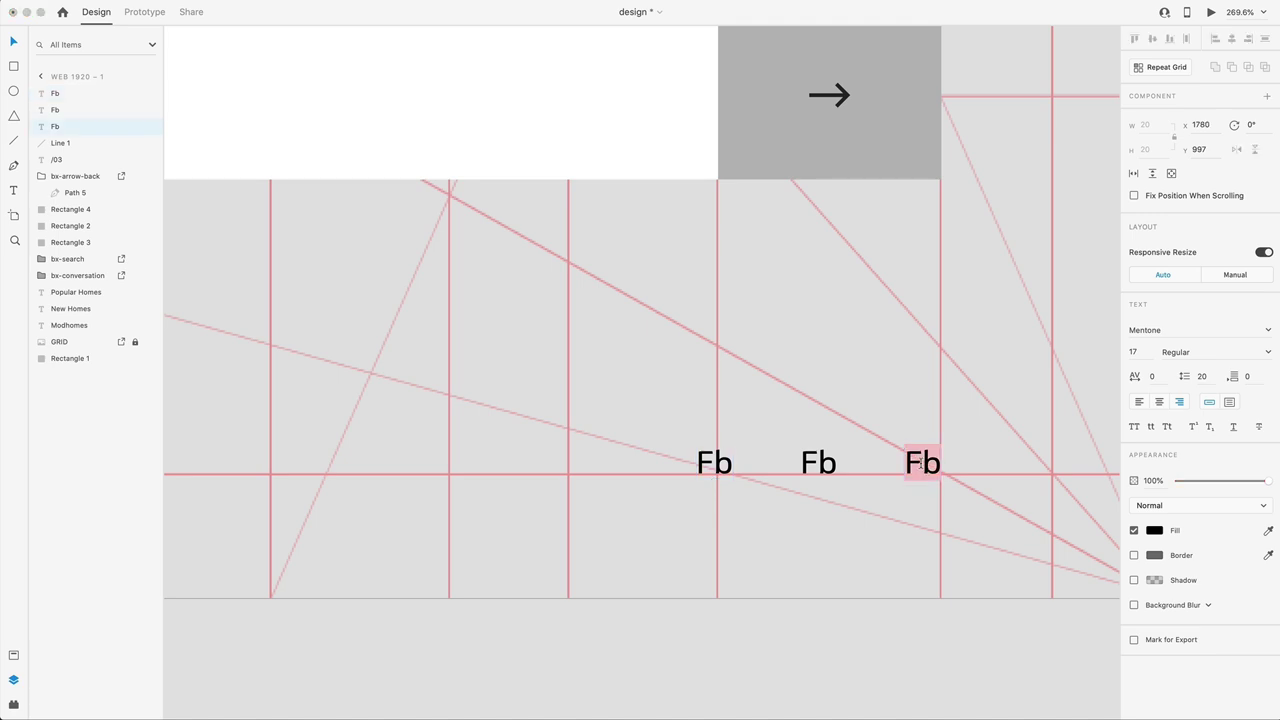
{"action": "type", "text": "In"}
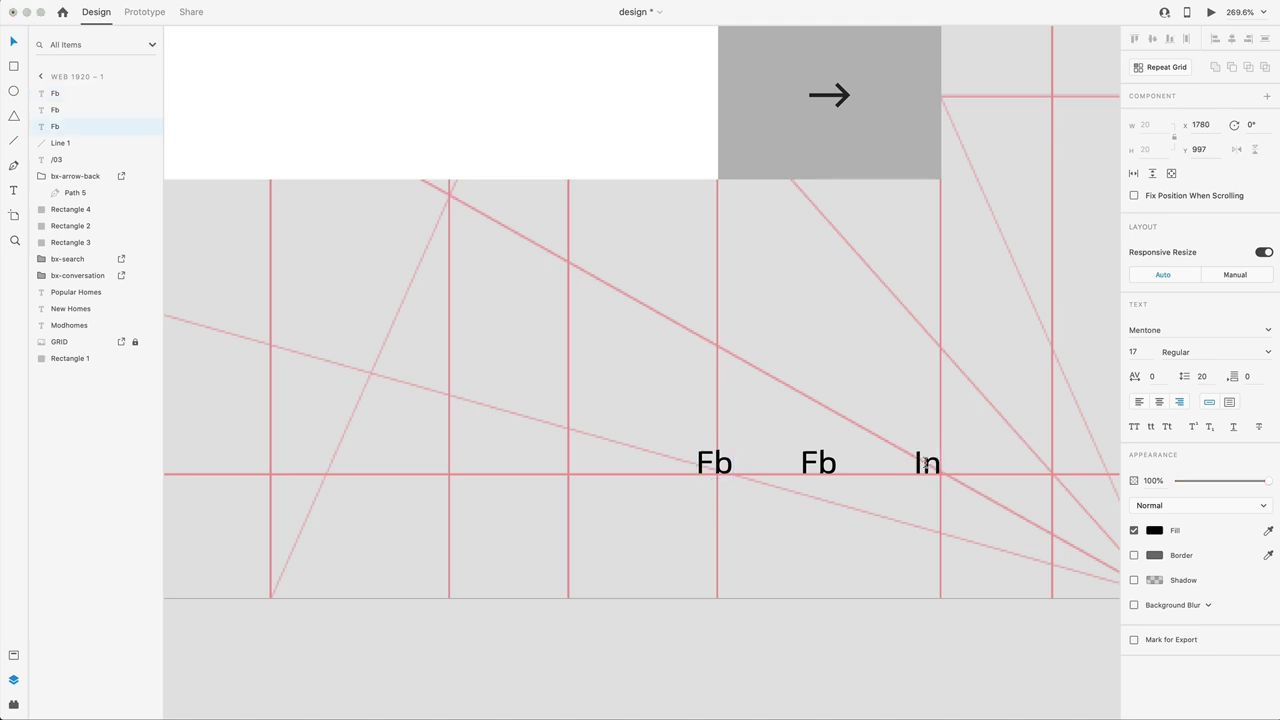
{"action": "double_click", "coordinate": [820, 458]}
{"action": "type", "text": "Tw"}
{"action": "key", "text": "Escape"}
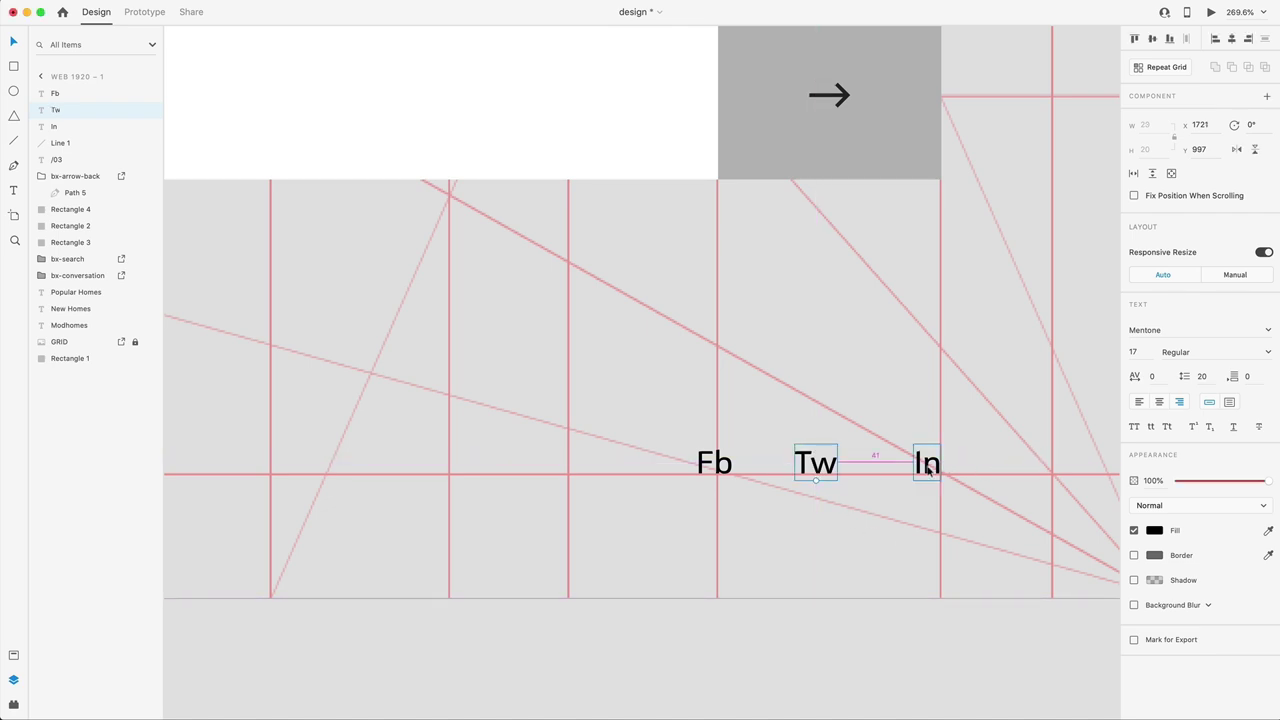
Nudge "Tw" to X 1726 and shift "Fb" slightly toward it to tune the spacing of the three labels
{"action": "key", "text": "Right"}
{"action": "key", "text": "Right"}
{"action": "key", "text": "Right"}
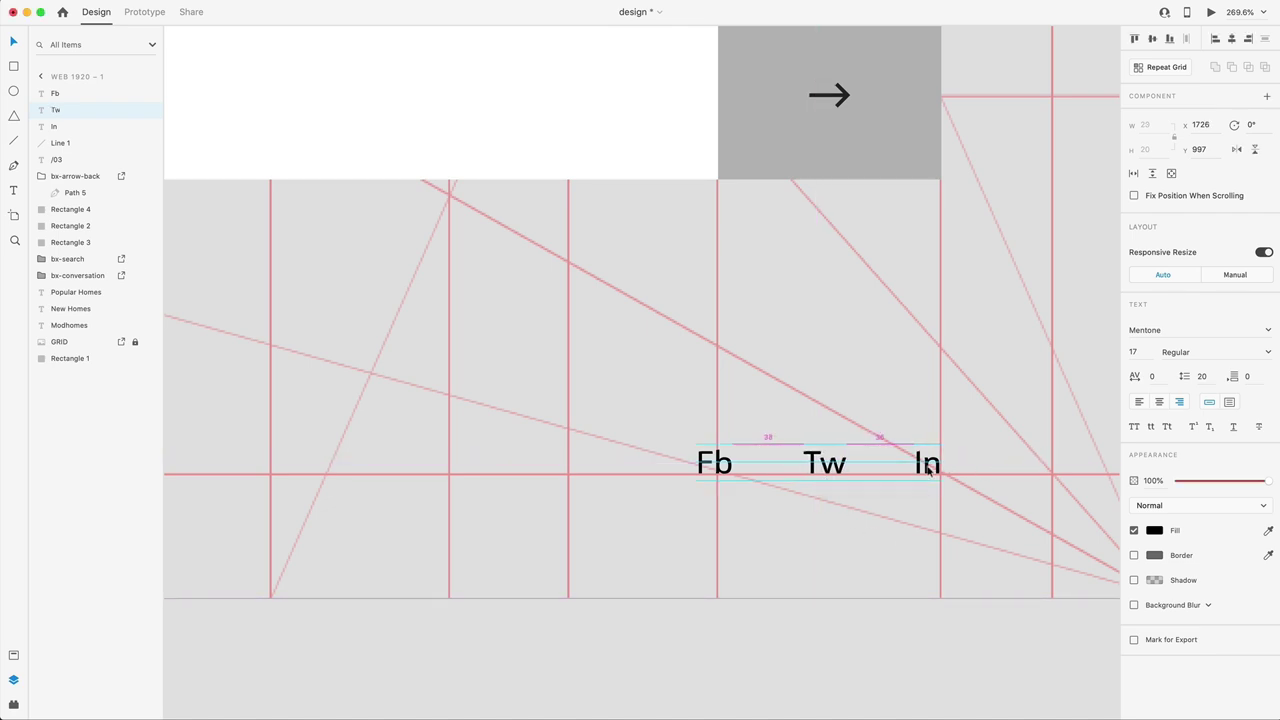
{"action": "left_click", "coordinate": [715, 463]}
{"action": "mouse_move", "coordinate": [817, 474]}
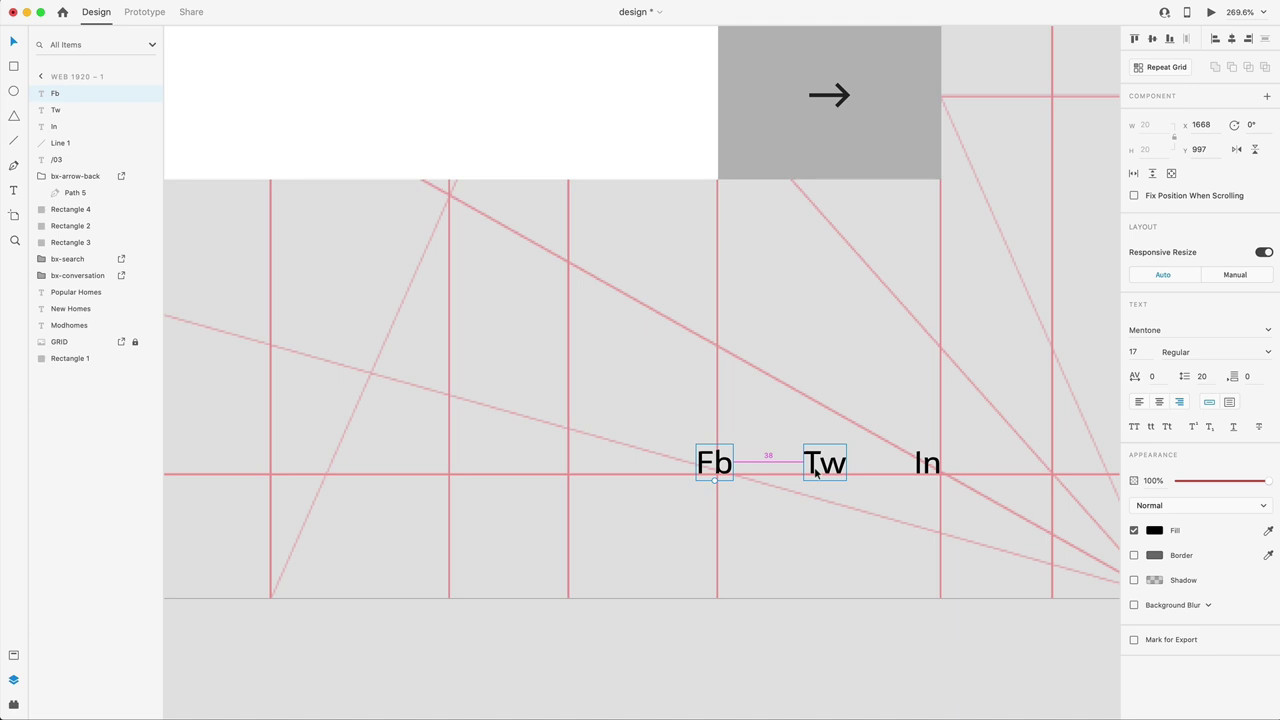
{"action": "key", "text": "Right"}
{"action": "key", "text": "Right"}
{"action": "left_click", "coordinate": [871, 654]}
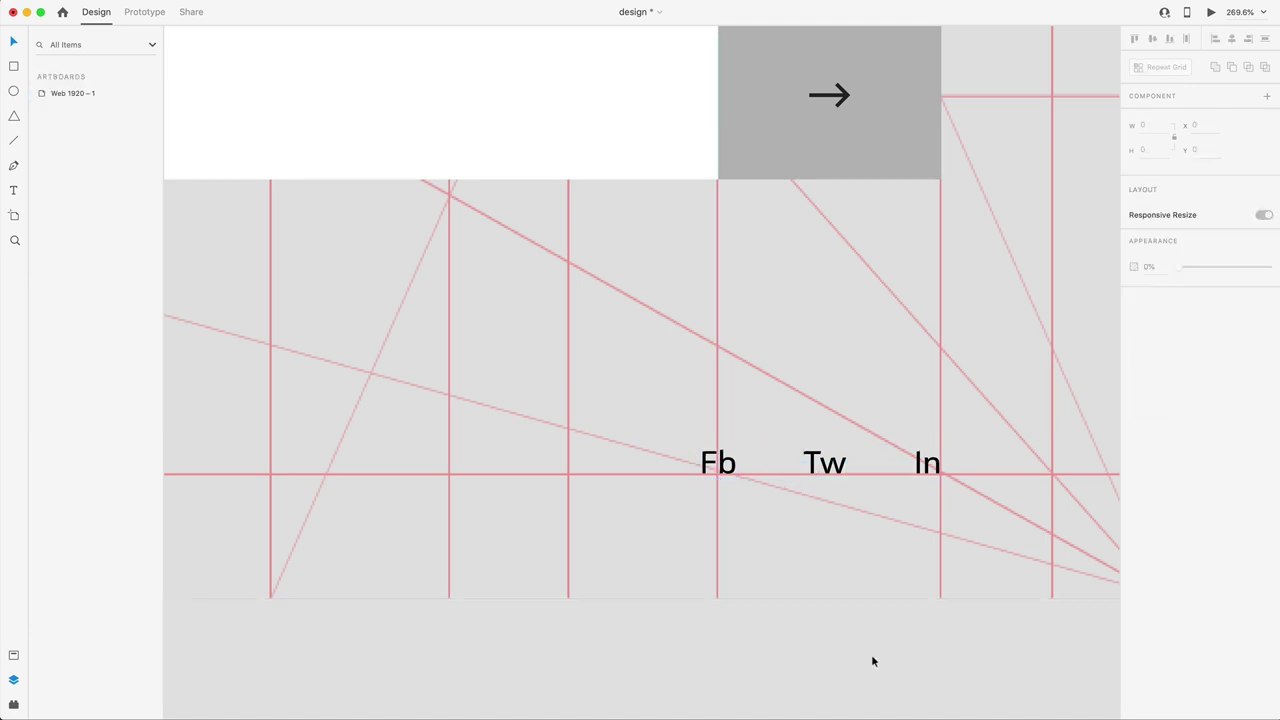
Move the "Fb", "Tw" and "In" labels together so "In" ends on the outer vertical grid line below the chat icon
{"action": "scroll", "coordinate": [880, 652], "scroll_direction": "down", "scroll_amount": 10}
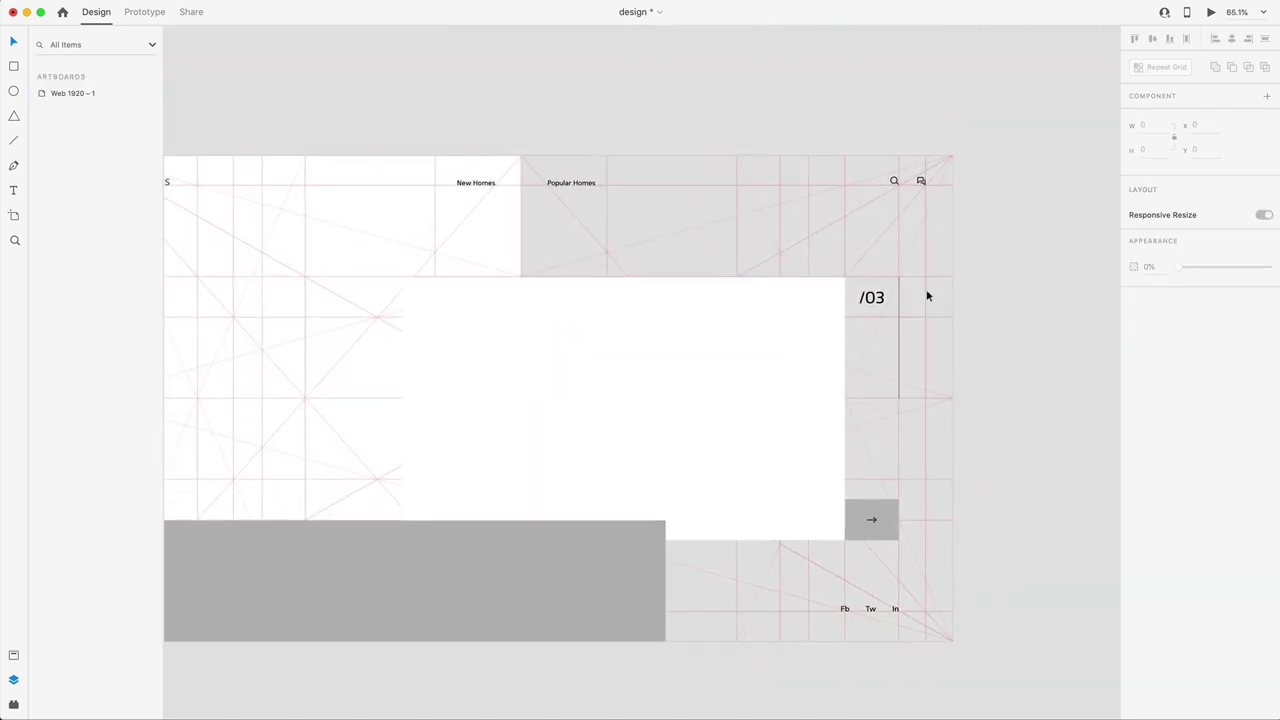
{"action": "scroll", "coordinate": [925, 160], "scroll_direction": "up", "scroll_amount": 5}
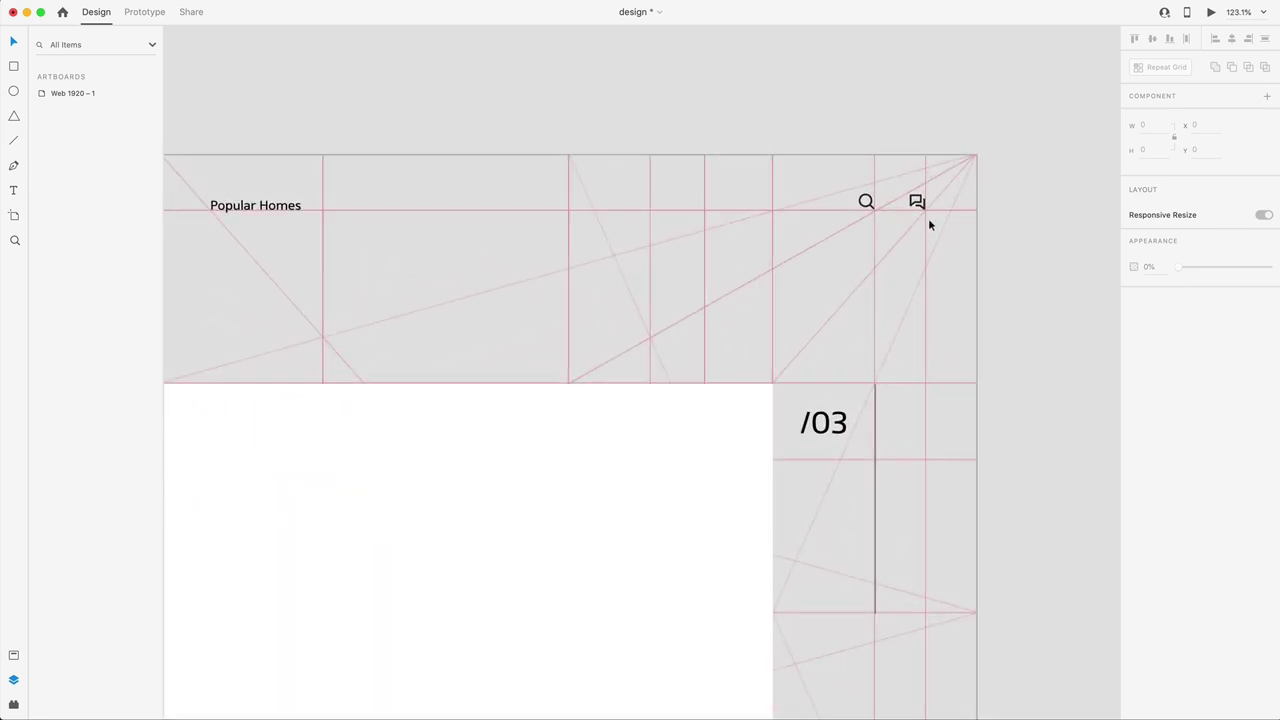
{"action": "scroll", "coordinate": [871, 451], "scroll_direction": "down", "scroll_amount": 5}
{"action": "scroll", "coordinate": [831, 610], "scroll_direction": "down", "scroll_amount": 3}
{"action": "scroll", "coordinate": [680, 517], "scroll_direction": "up", "scroll_amount": 5}
{"action": "left_click_drag", "start_coordinate": [552, 458], "coordinate": [943, 490]}
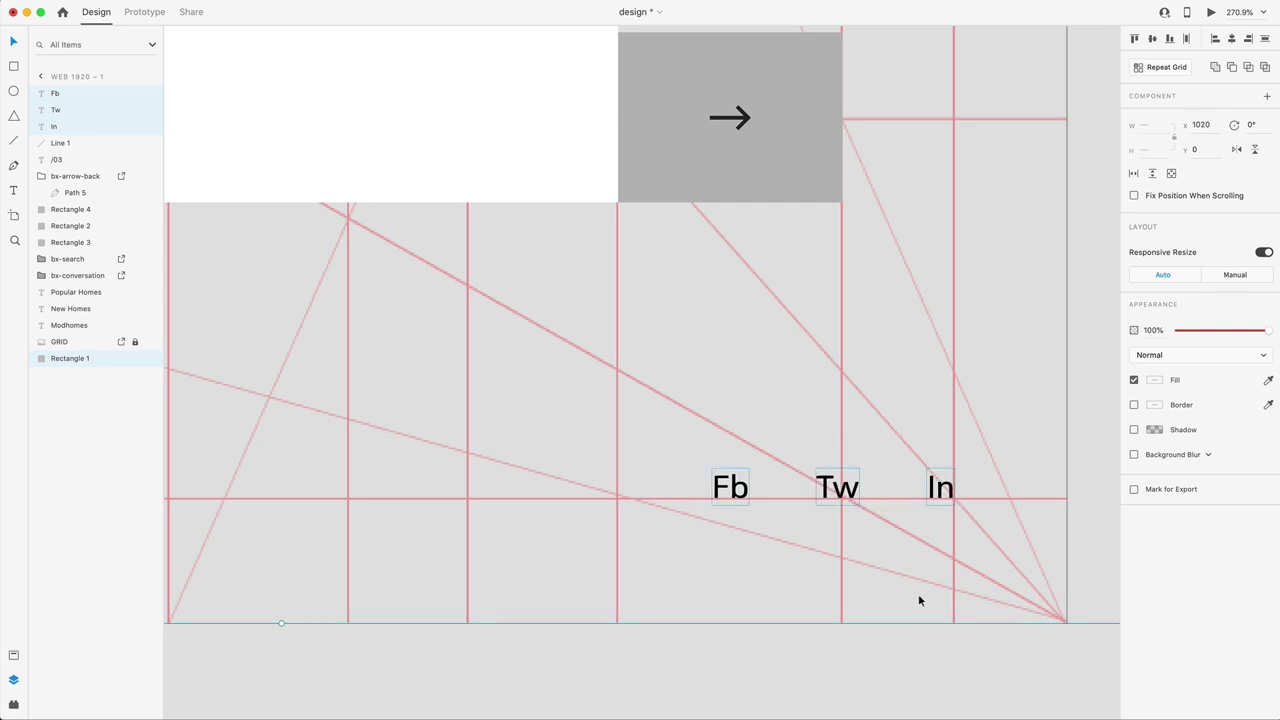
{"action": "key", "text": "super+0"}
{"action": "key", "text": "Escape"}
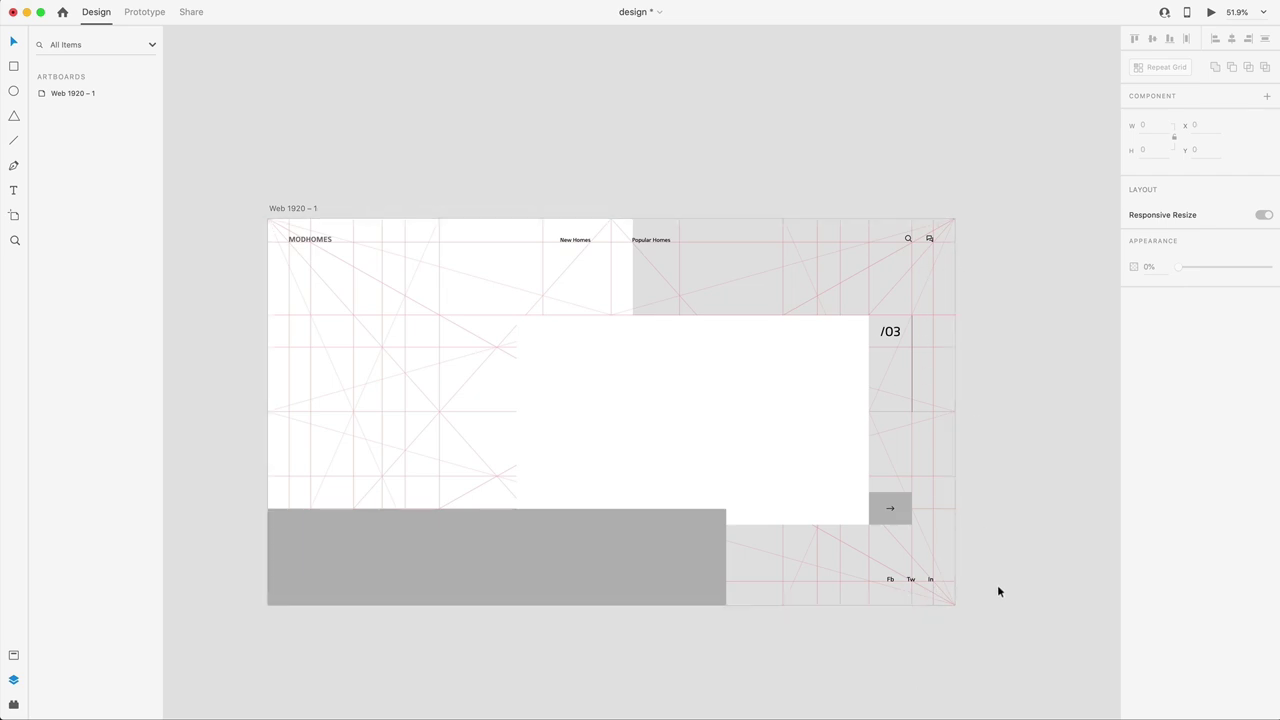
Draw a text box about 360 × 296 px beneath MODHOMES at about X 119, Y 364, with left-aligned placeholder text "aasdfasdf"
{"action": "scroll", "coordinate": [1000, 505], "scroll_direction": "left", "scroll_amount": 3}
{"action": "scroll", "coordinate": [1017, 508], "scroll_direction": "right", "scroll_amount": 1}
{"action": "left_click", "coordinate": [845, 374]}
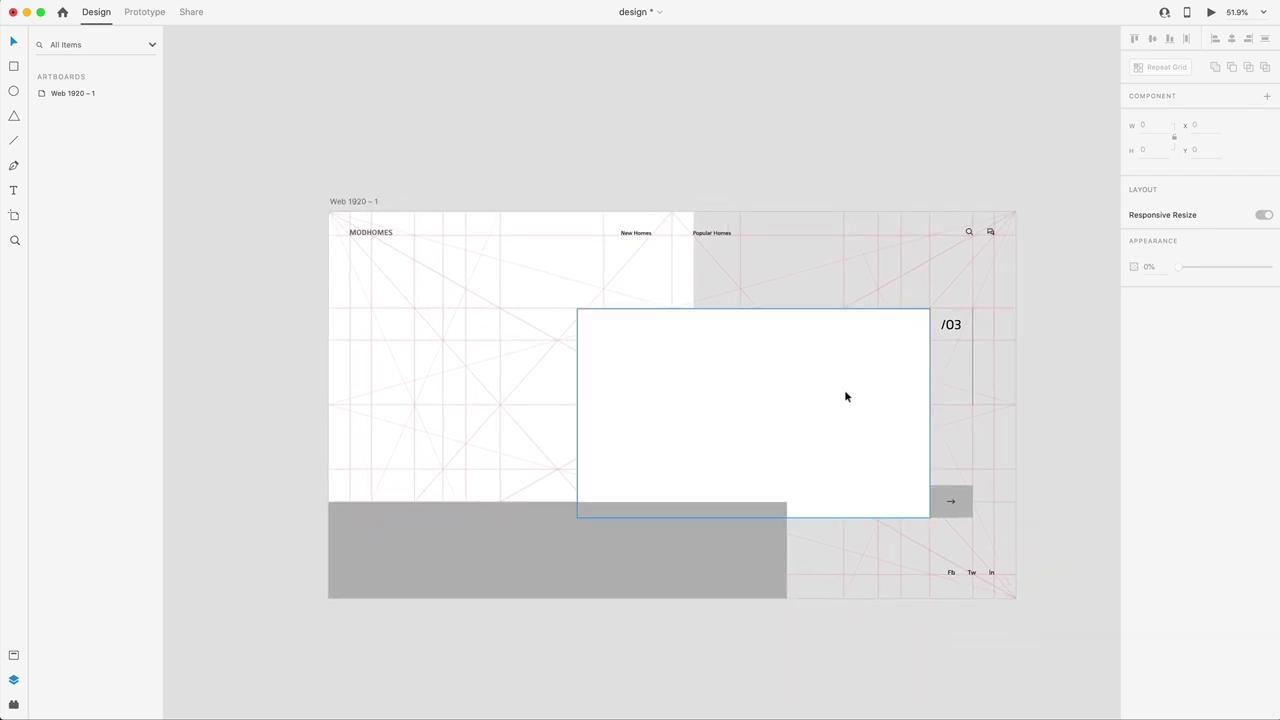
{"action": "scroll", "coordinate": [829, 543], "scroll_direction": "up", "scroll_amount": 5}
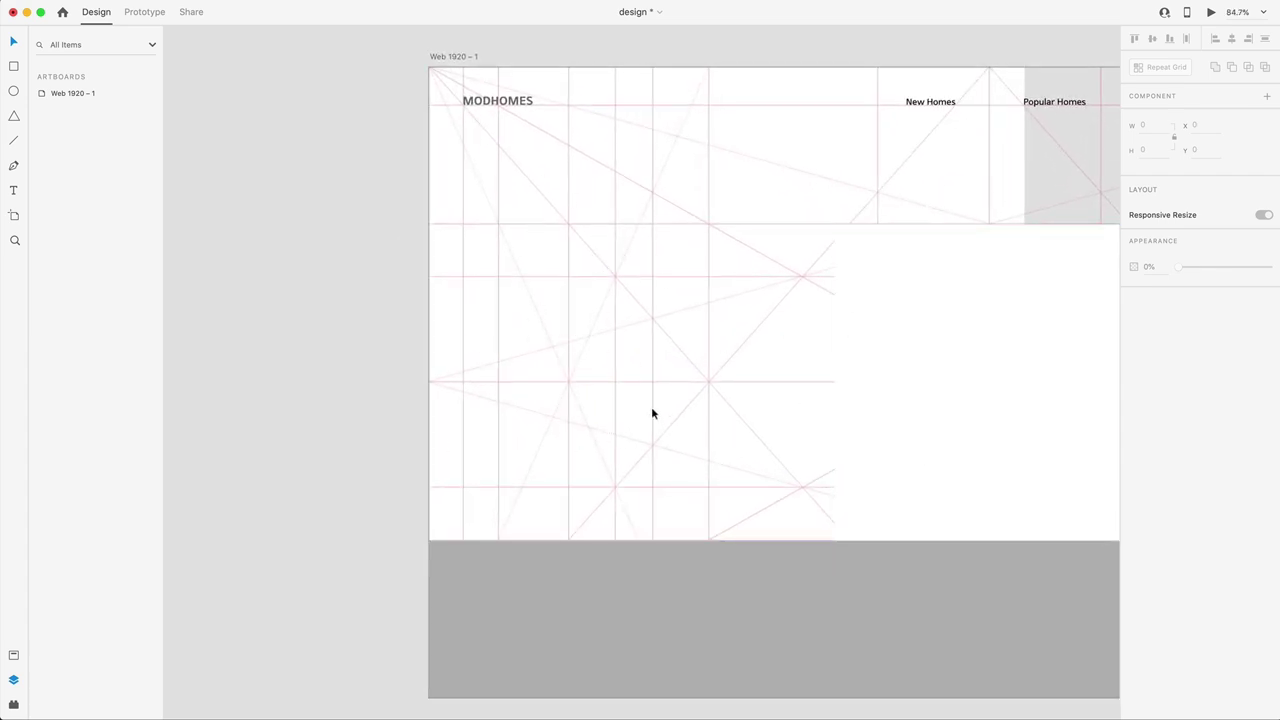
{"action": "key", "text": "t"}
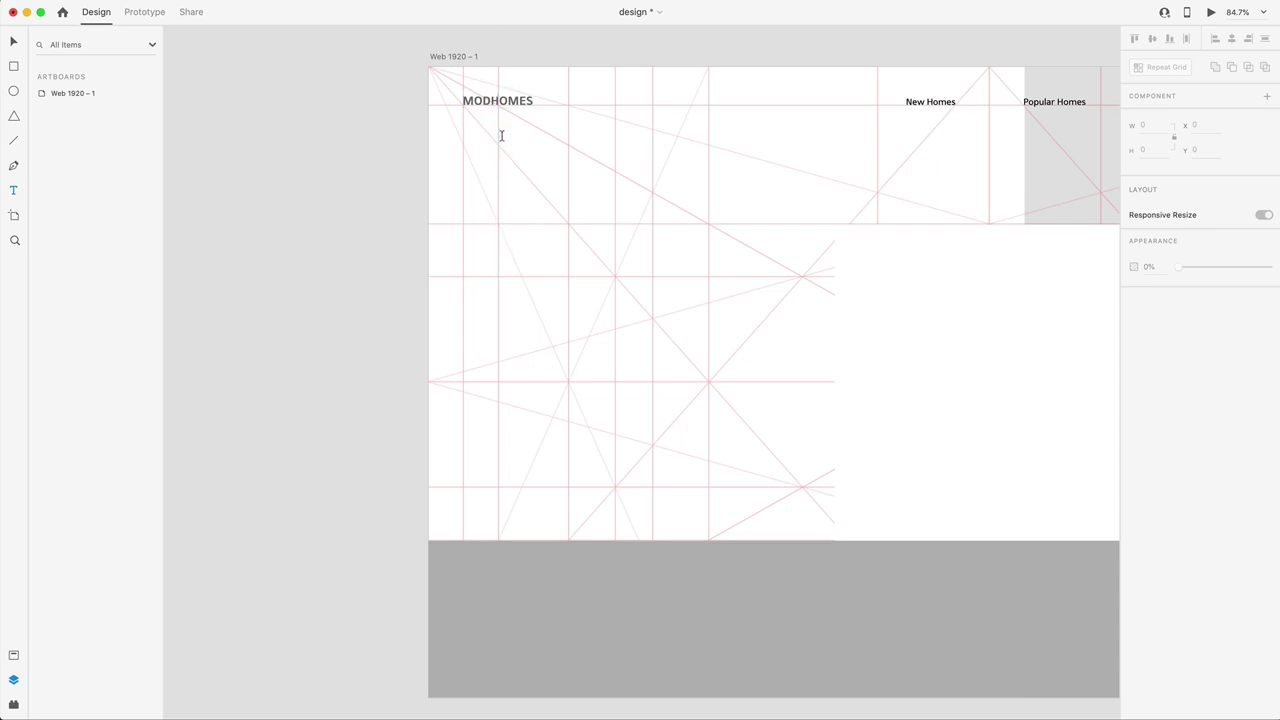
{"action": "left_click_drag", "start_coordinate": [497, 277], "coordinate": [709, 451]}
{"action": "type", "text": "aasdfasdf"}
{"action": "left_click", "coordinate": [15, 41]}
{"action": "left_click", "coordinate": [1138, 401]}
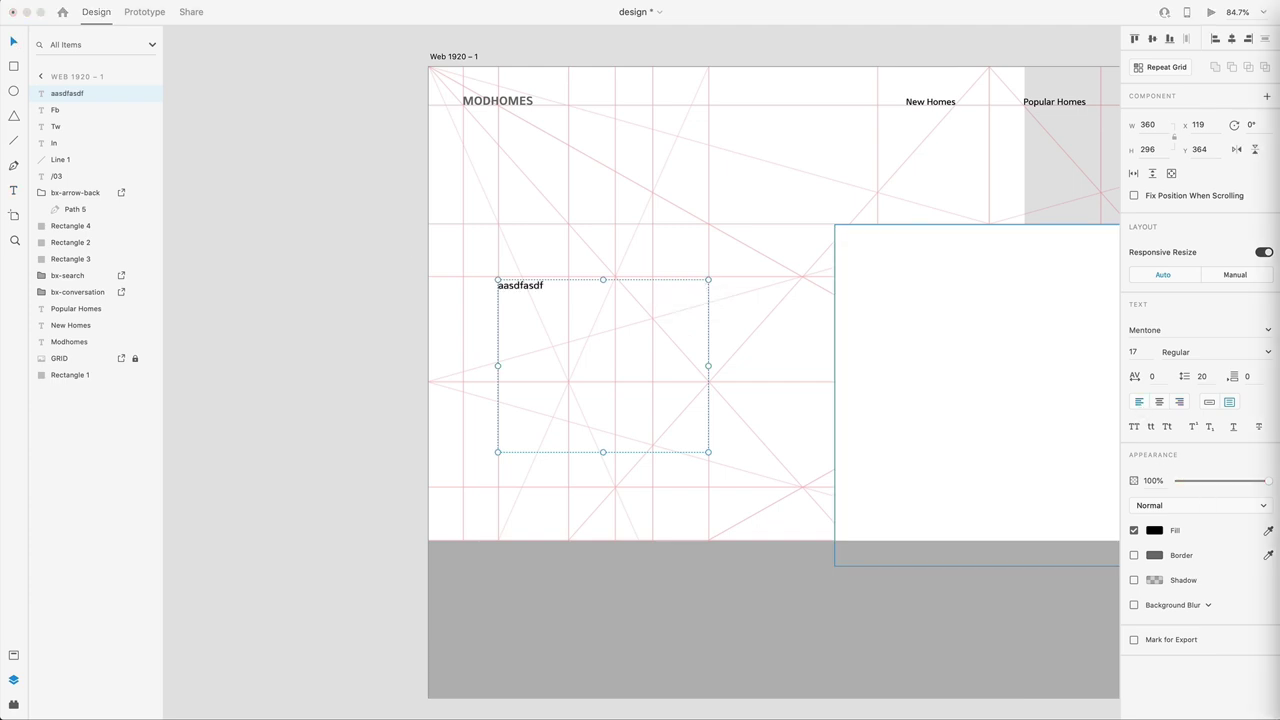
Replace the placeholder with the Latin filler text beginning "Duis pretium gravida enim" and set its line spacing to 25.5
{"action": "double_click", "coordinate": [535, 287]}
{"action": "type", "text": "Duis pretium gravida enim, vel maximus ligula fermentum a. Sed rhoncus eget ex id egestas. Nam nec nisl placerat, tempus erat a, condimentum metus. Curabitur nulla nisi, lacinia at lobortis at, suscipit at nibh. Proin quis lectus finibus, mollis purus vitae, rutrum neque. Pellentesque habitant morbi tristique senectus et netus et malesuada fames ac turpis egestas. Etiam sed cursus metus, vel viverra mi. Mauris aliquet egestas eros ac placerat. Proin condimentum ligula at diam euismod."}
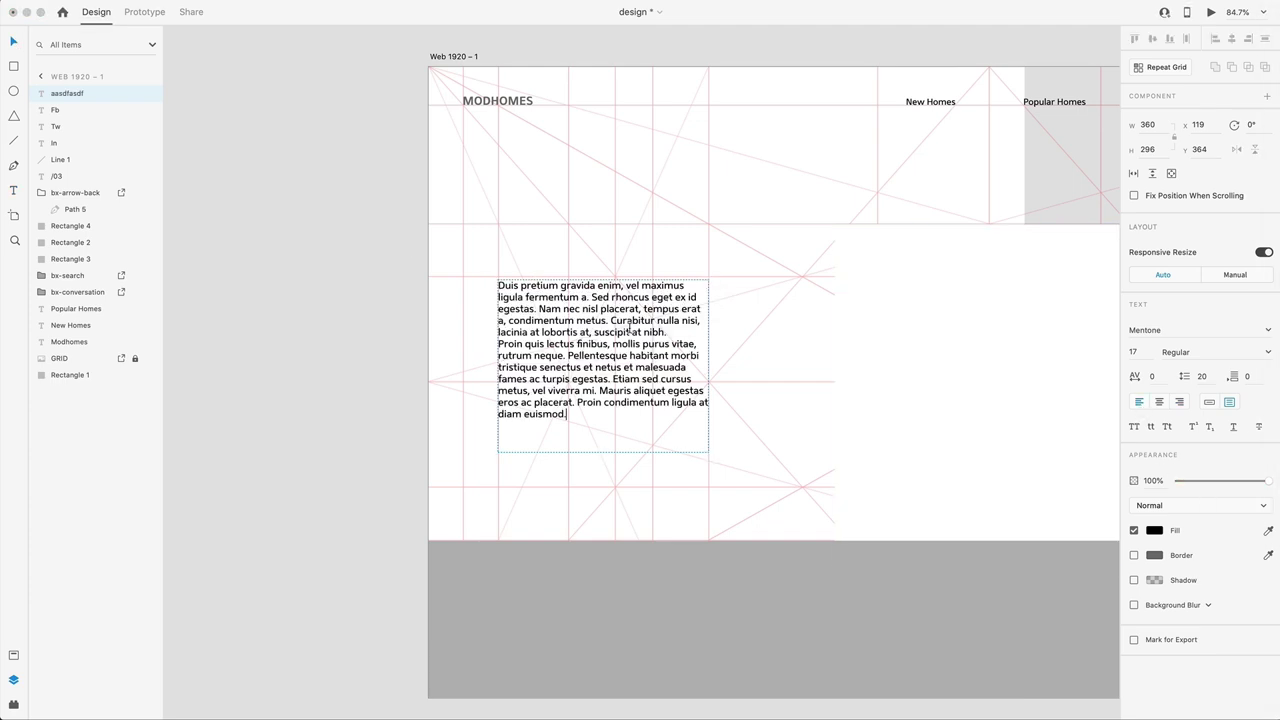
{"action": "left_click", "coordinate": [1202, 377]}
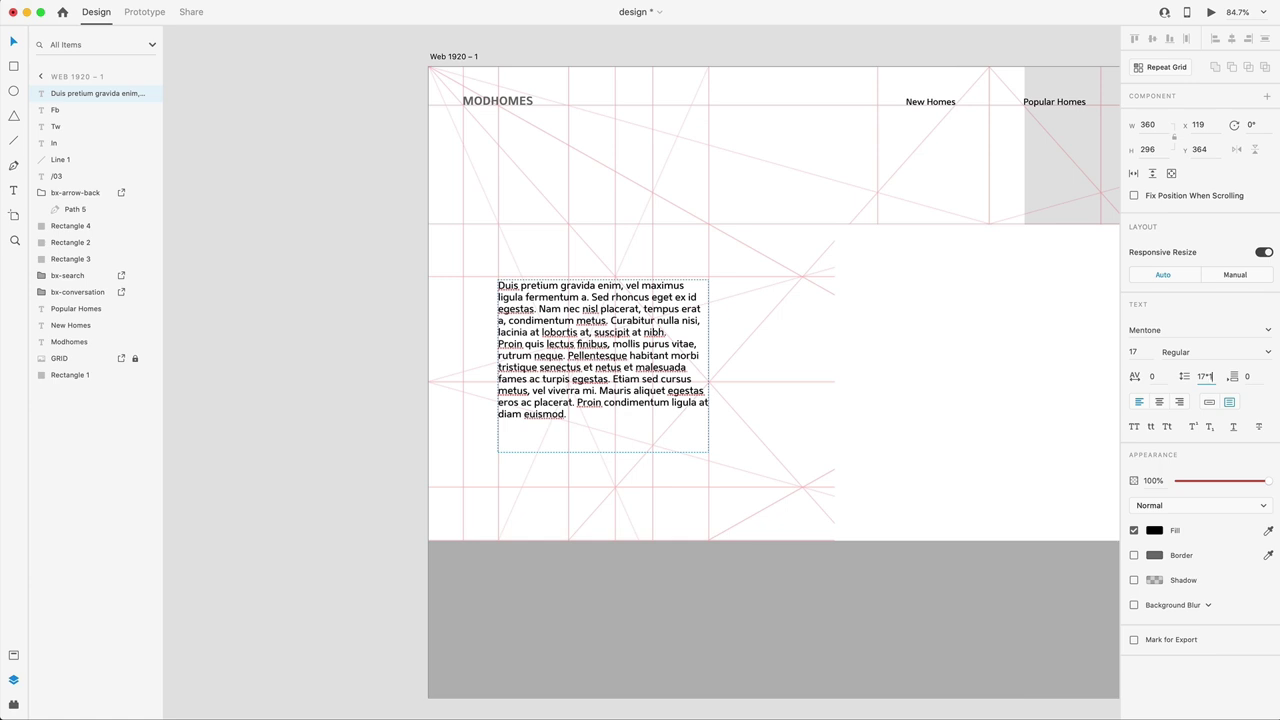
{"action": "key", "text": "Return"}
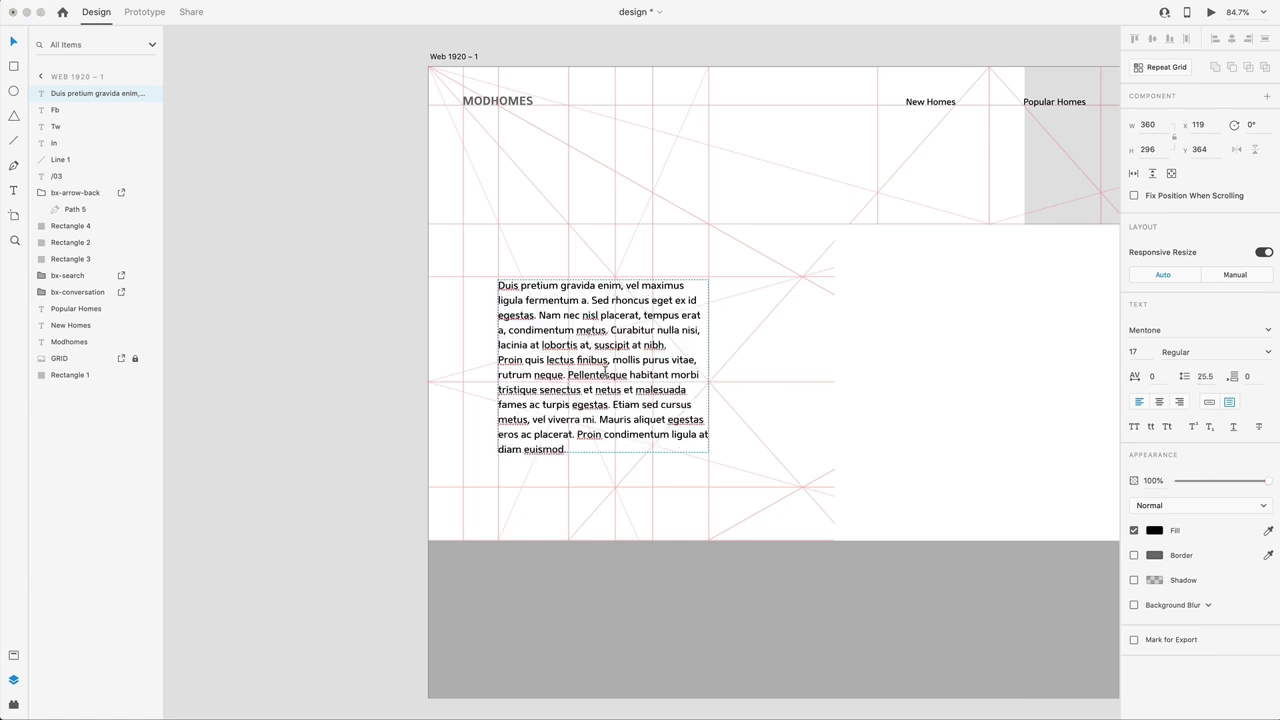
Set the body copy's paragraph spacing to 25.5 and extend its text box to fit both paragraphs
{"action": "left_click", "coordinate": [1249, 376]}
{"action": "type", "text": "25.5"}
{"action": "key", "text": "Return"}
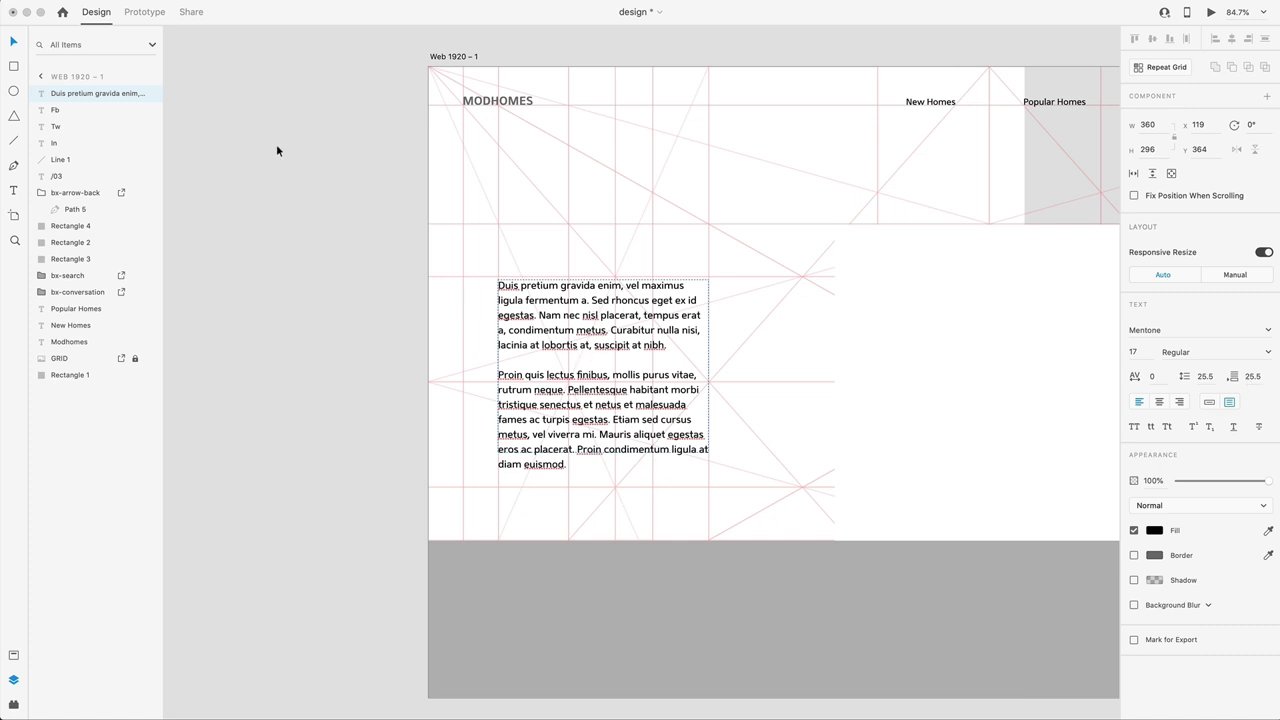
{"action": "left_click", "coordinate": [14, 42]}
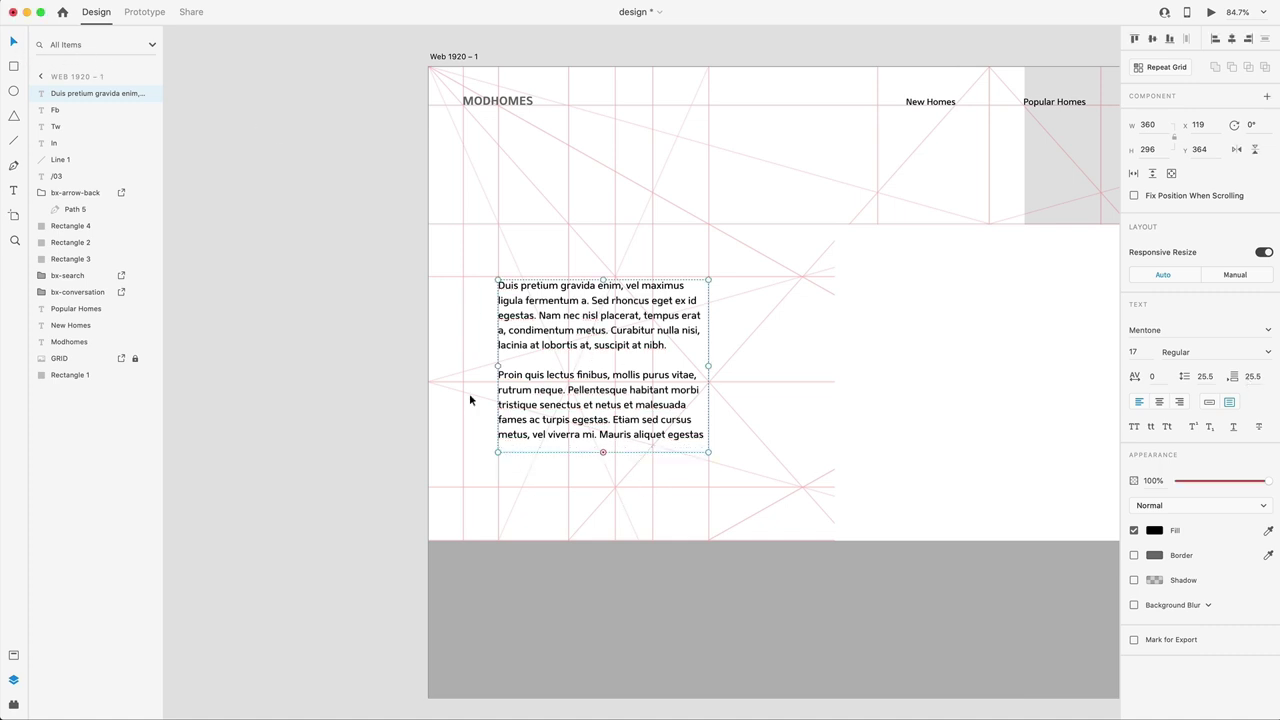
{"action": "double_click", "coordinate": [602, 453]}
{"action": "left_click", "coordinate": [623, 388]}
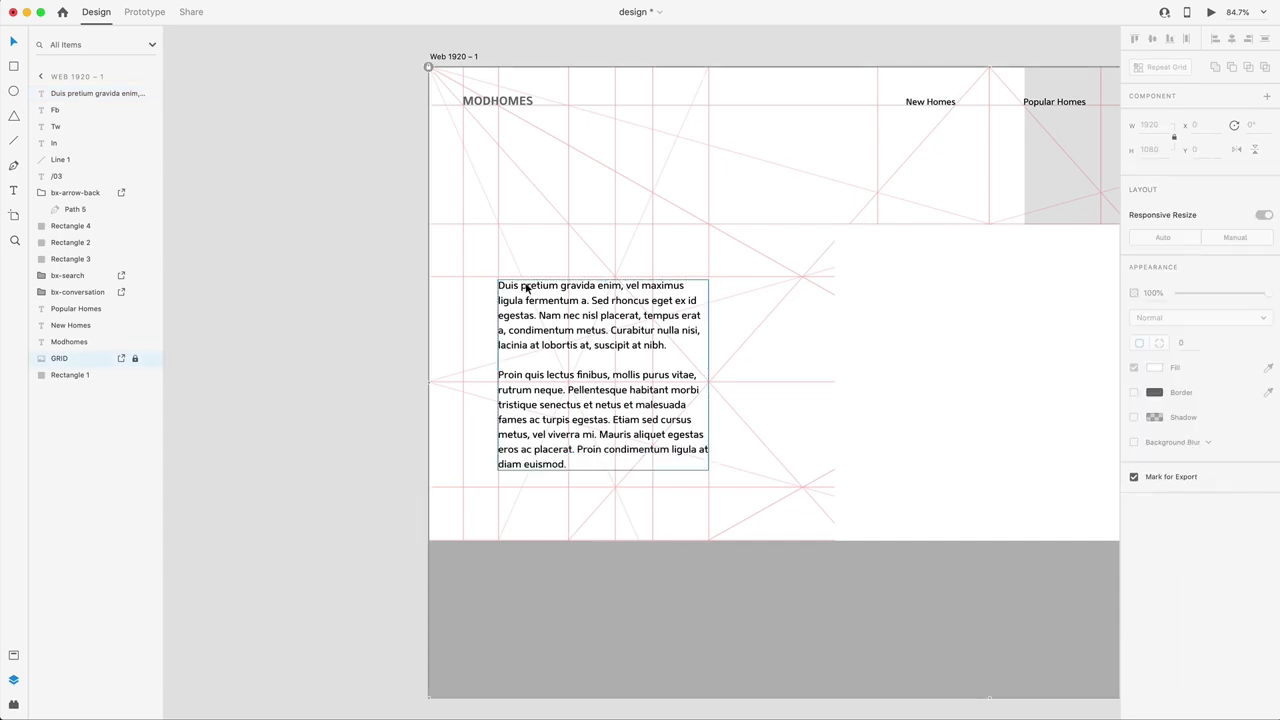
Add the headline "Find modern dream homes" above the body copy at about X 188, Y 216, broken into two lines after "modern"
{"action": "scroll", "coordinate": [545, 300], "scroll_direction": "up", "scroll_amount": 5}
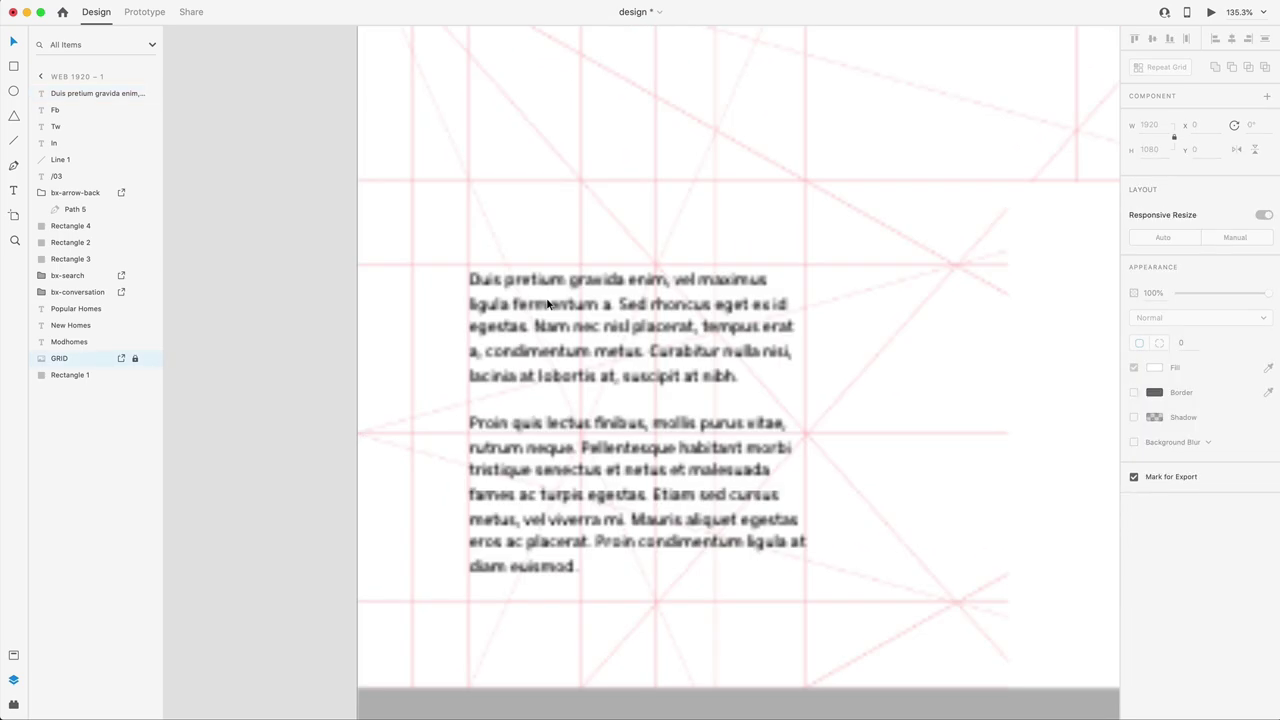
{"action": "scroll", "coordinate": [575, 333], "scroll_direction": "down", "scroll_amount": 1}
{"action": "scroll", "coordinate": [575, 333], "scroll_direction": "down", "scroll_amount": 4}
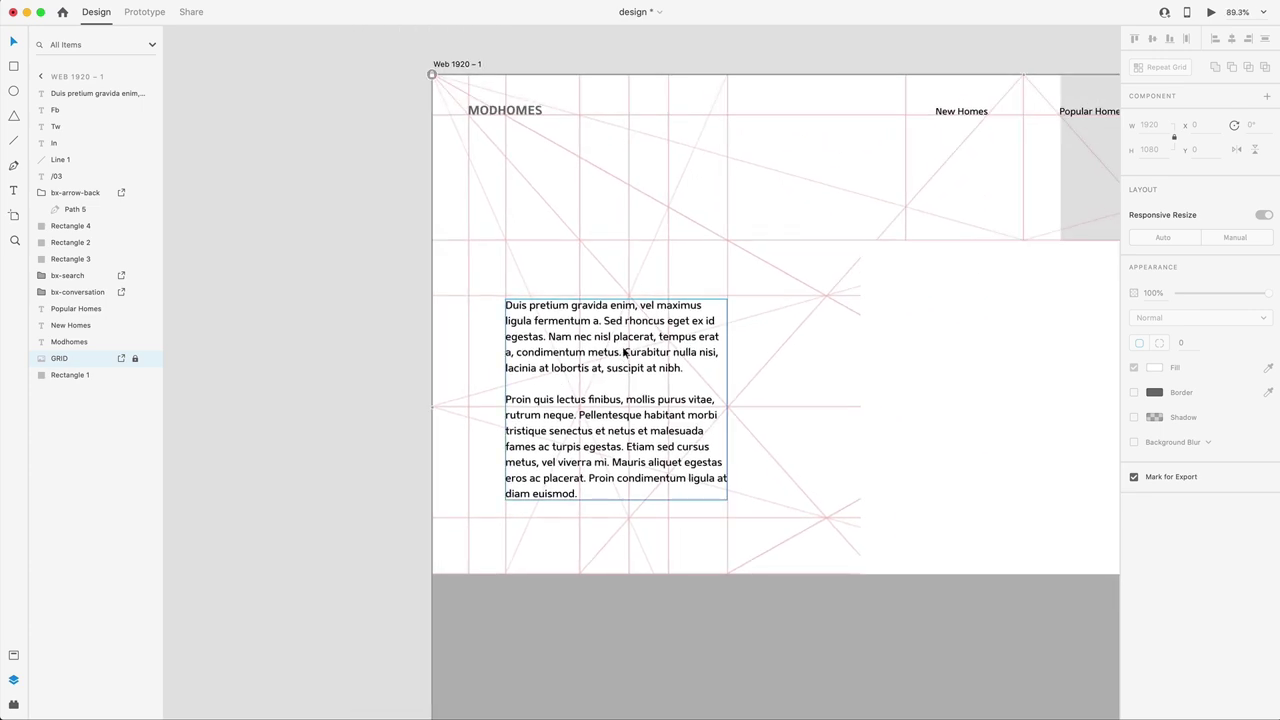
{"action": "key", "text": "t"}
{"action": "left_click", "coordinate": [548, 219]}
{"action": "type", "text": "asdkfj;laskf"}
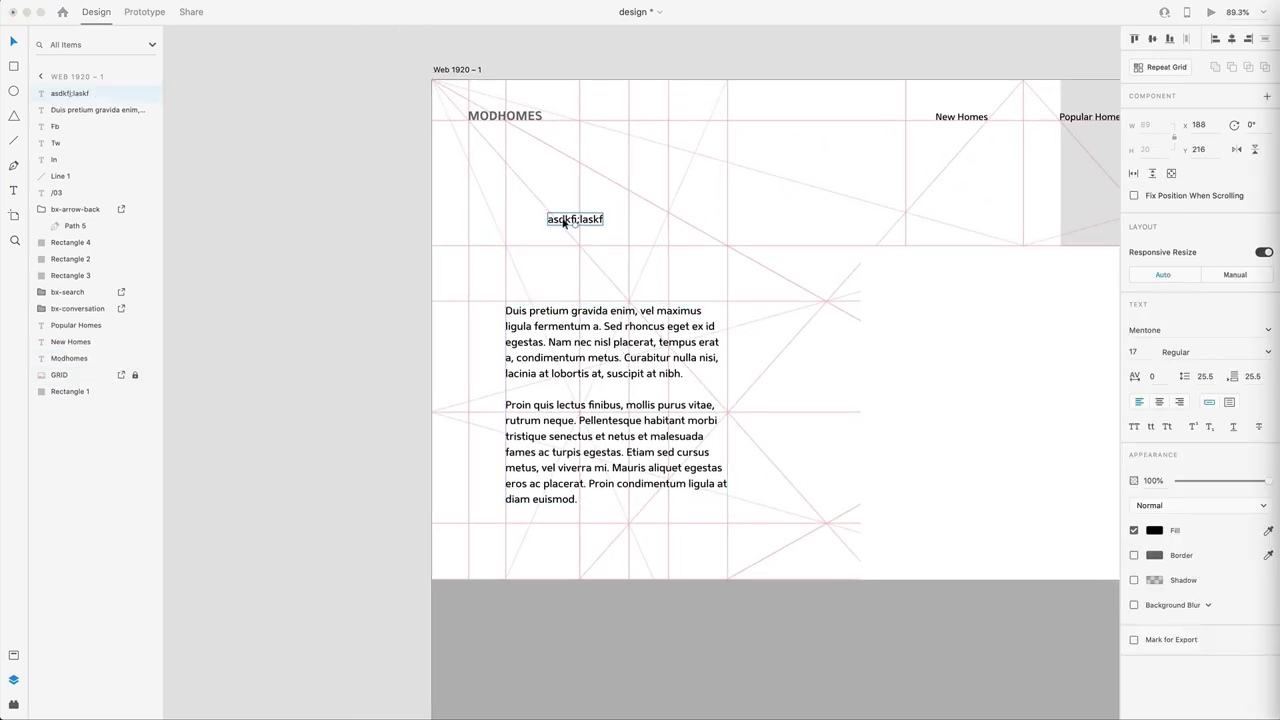
{"action": "key", "text": "super+a"}
{"action": "type", "text": "Find modern dream homes"}
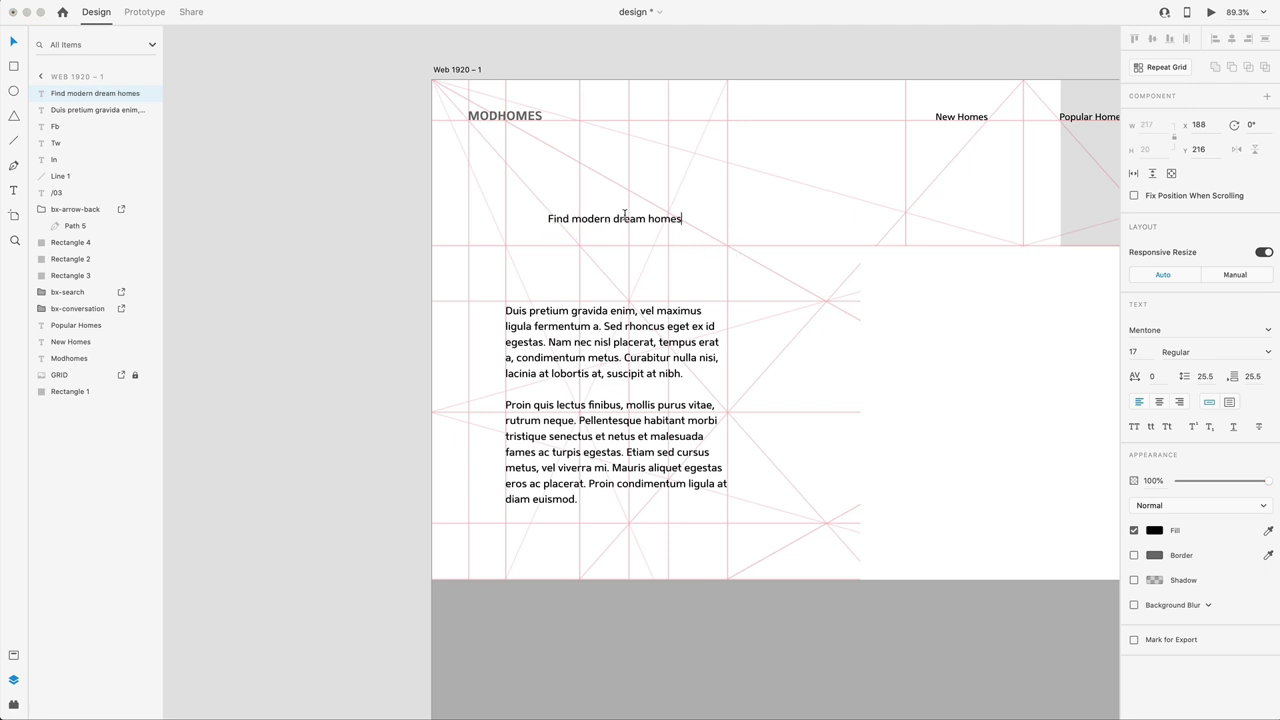
{"action": "left_click", "coordinate": [613, 218]}
{"action": "key", "text": "Return"}
{"action": "key", "text": "Escape"}
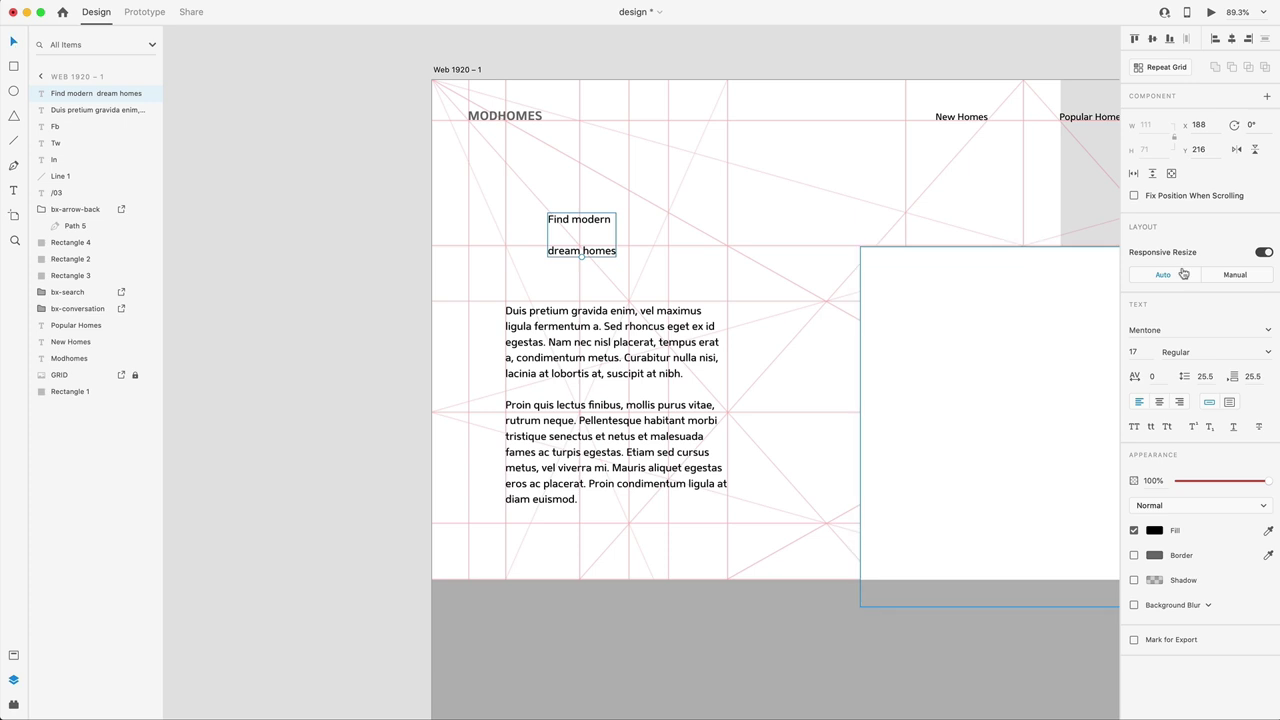
Set the headline's font size to 80, its line spacing to 96 and its weight to Bold
{"action": "left_click", "coordinate": [1149, 354]}
{"action": "type", "text": "80"}
{"action": "key", "text": "Return"}
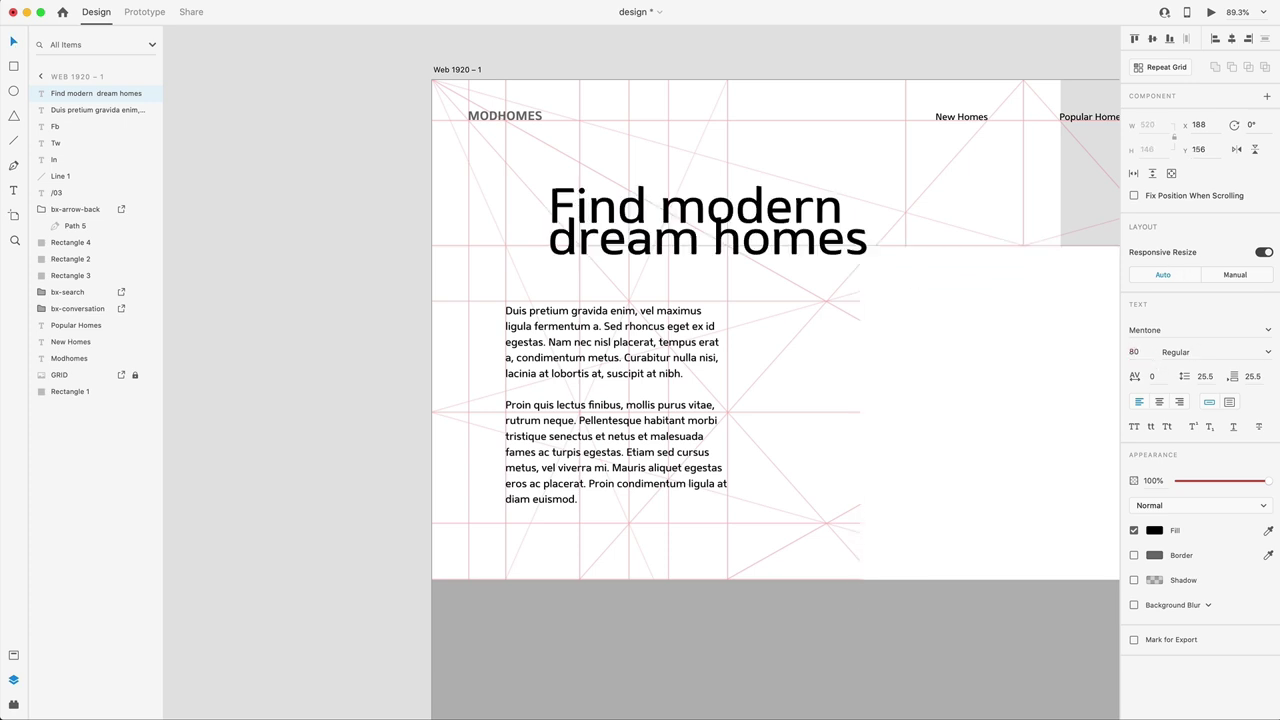
{"action": "left_click", "coordinate": [1206, 376]}
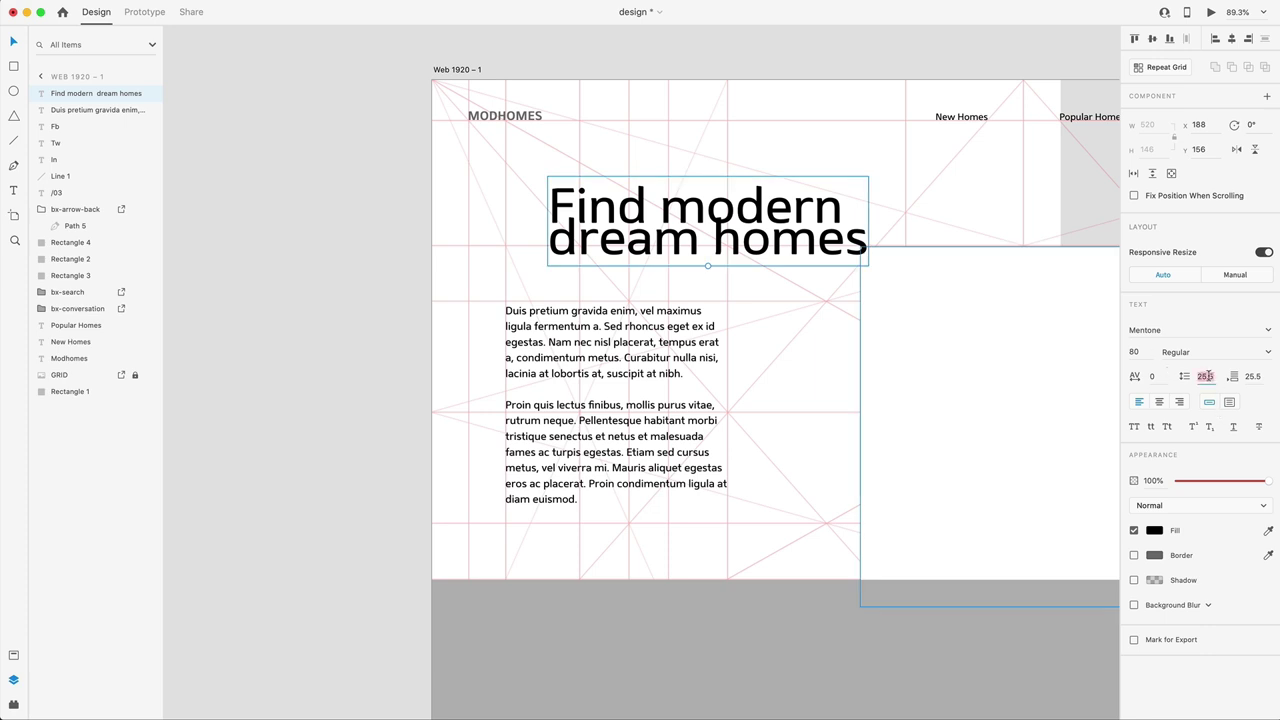
{"action": "type", "text": "80"}
{"action": "key", "text": "Return"}
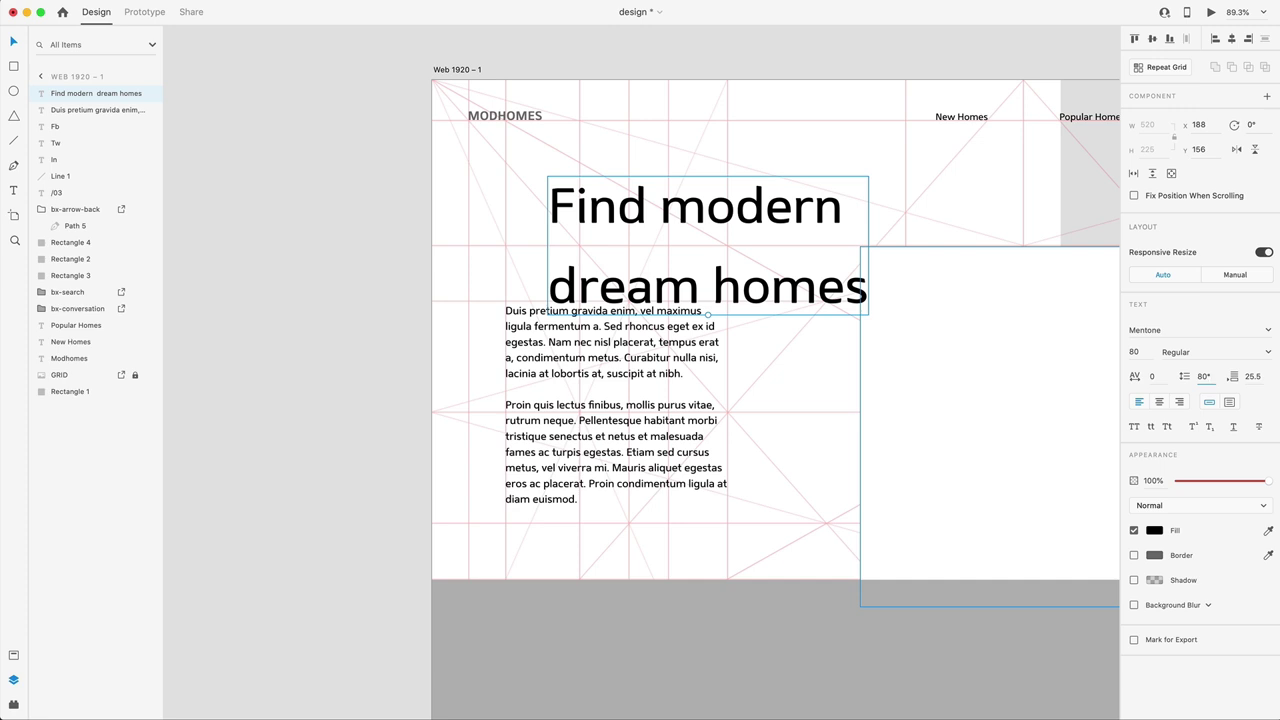
{"action": "key", "text": "BackSpace"}
{"action": "key", "text": "BackSpace"}
{"action": "type", "text": "96"}
{"action": "key", "text": "Return"}
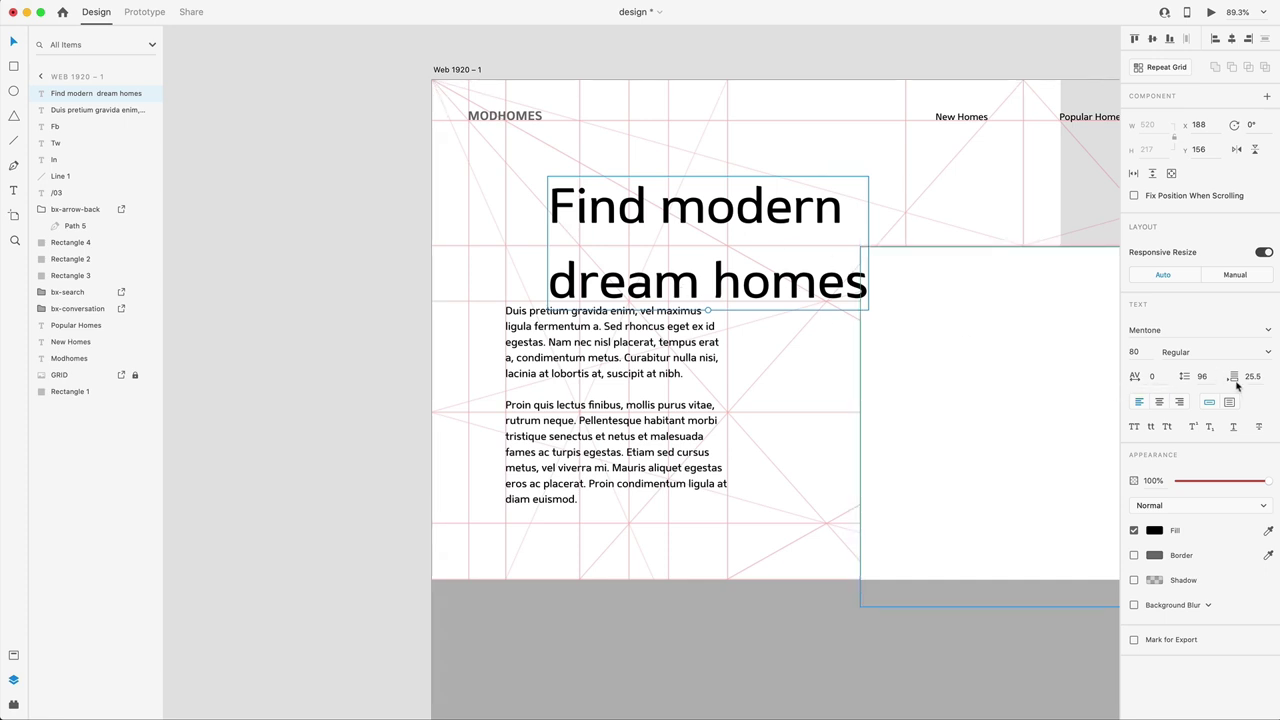
{"action": "left_click", "coordinate": [1180, 352]}
{"action": "left_click", "coordinate": [1171, 443]}
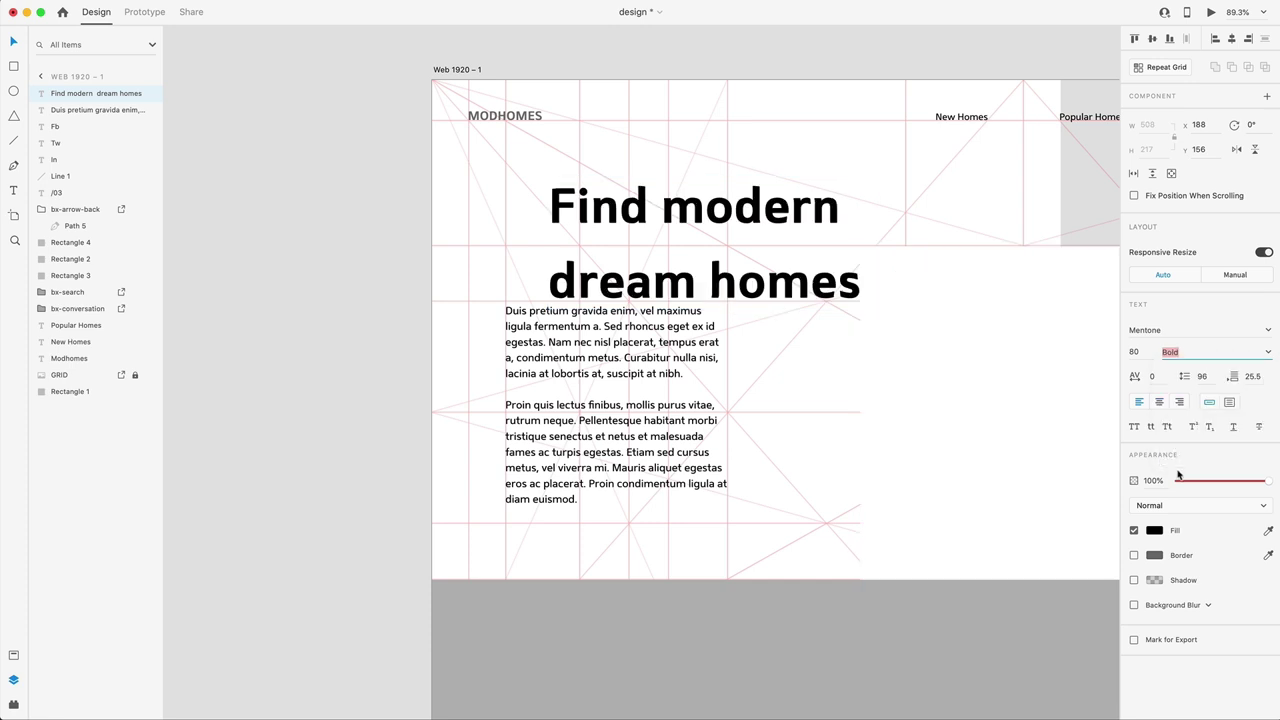
Move the headline to about X 113, Y 147 so its letters line up with the body copy's left edge
{"action": "left_click_drag", "start_coordinate": [700, 270], "coordinate": [672, 267]}
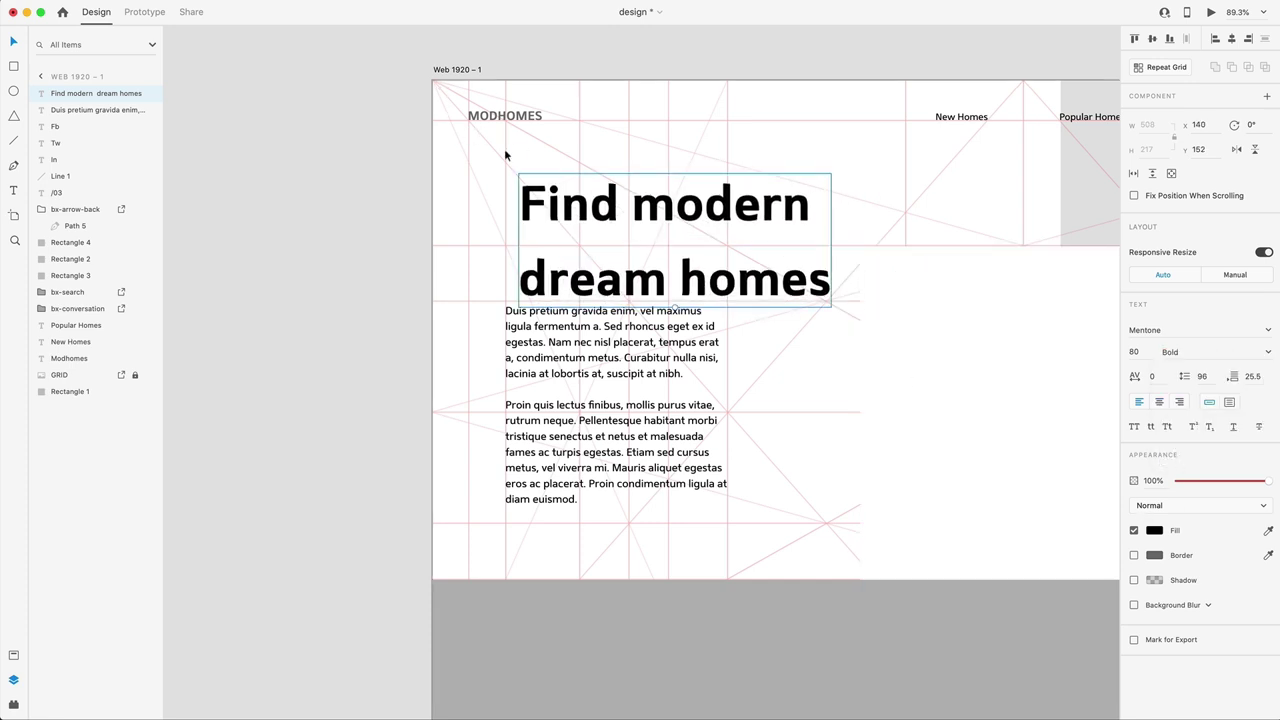
{"action": "scroll", "coordinate": [706, 205], "scroll_direction": "right", "scroll_amount": 10}
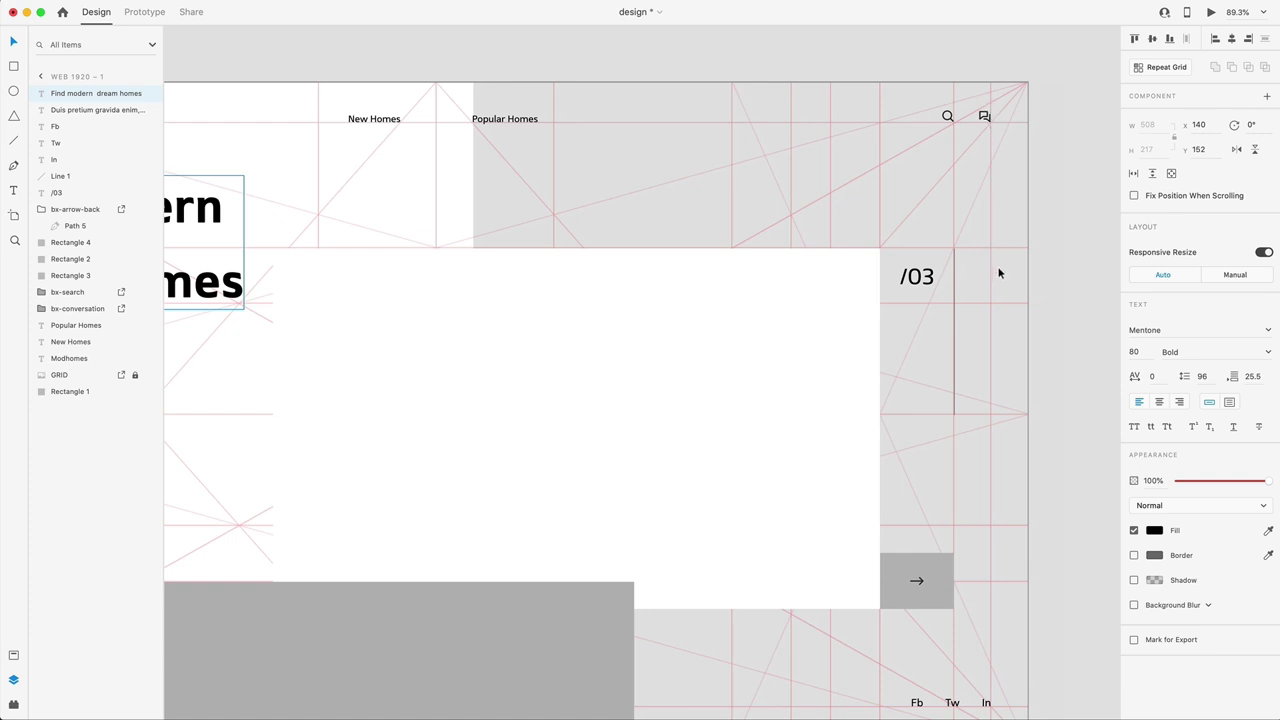
{"action": "scroll", "coordinate": [993, 371], "scroll_direction": "down", "scroll_amount": 2}
{"action": "scroll", "coordinate": [993, 371], "scroll_direction": "right", "scroll_amount": 1}
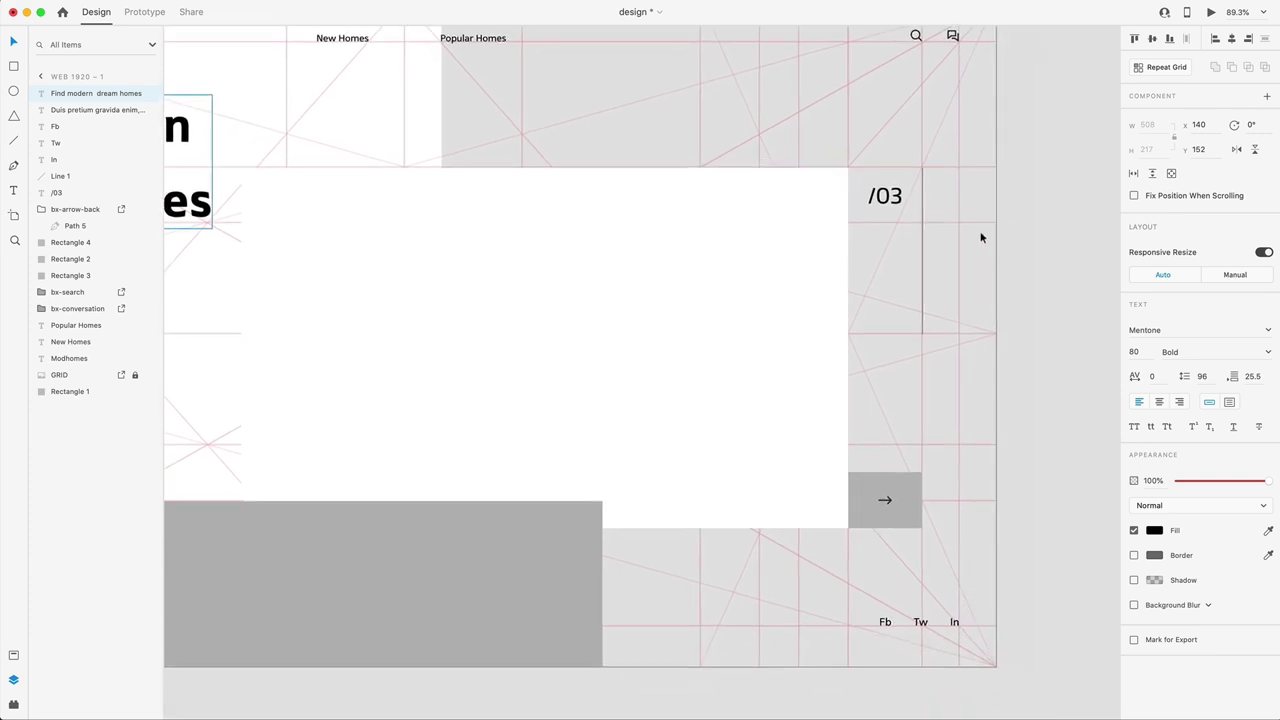
{"action": "scroll", "coordinate": [950, 150], "scroll_direction": "left", "scroll_amount": 2}
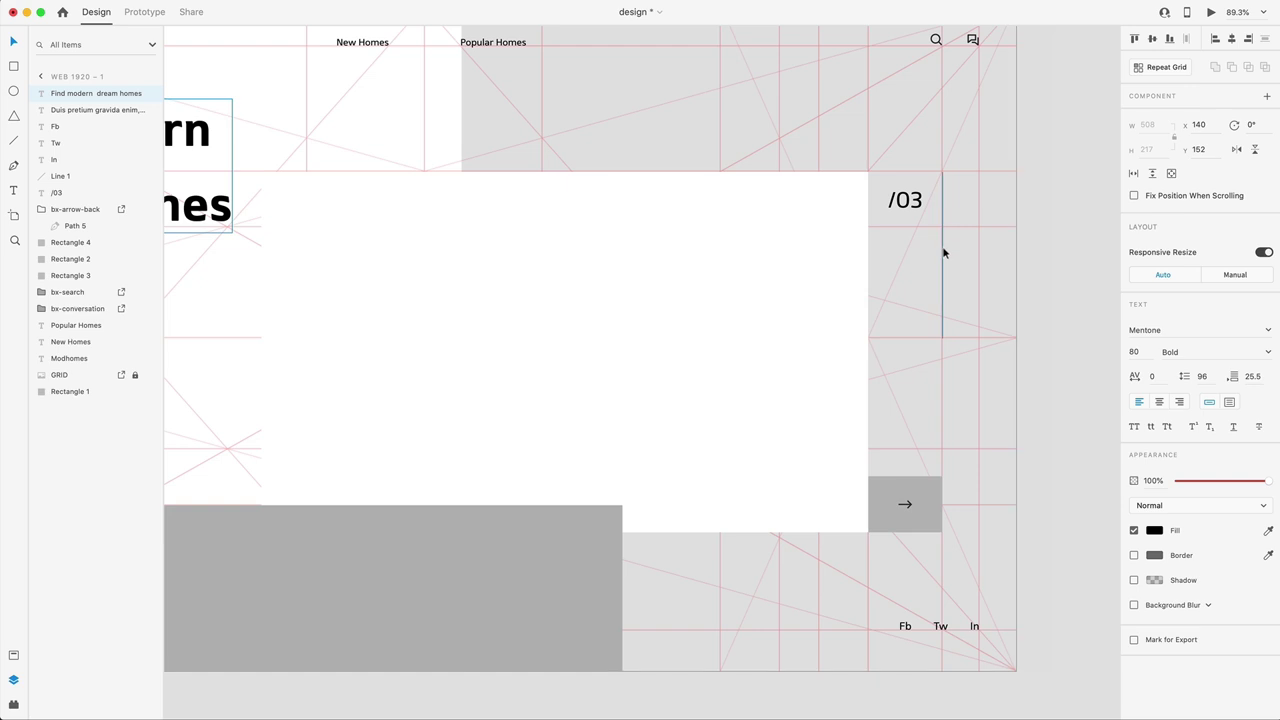
{"action": "scroll", "coordinate": [946, 485], "scroll_direction": "down", "scroll_amount": 5}
{"action": "scroll", "coordinate": [677, 406], "scroll_direction": "left", "scroll_amount": 2}
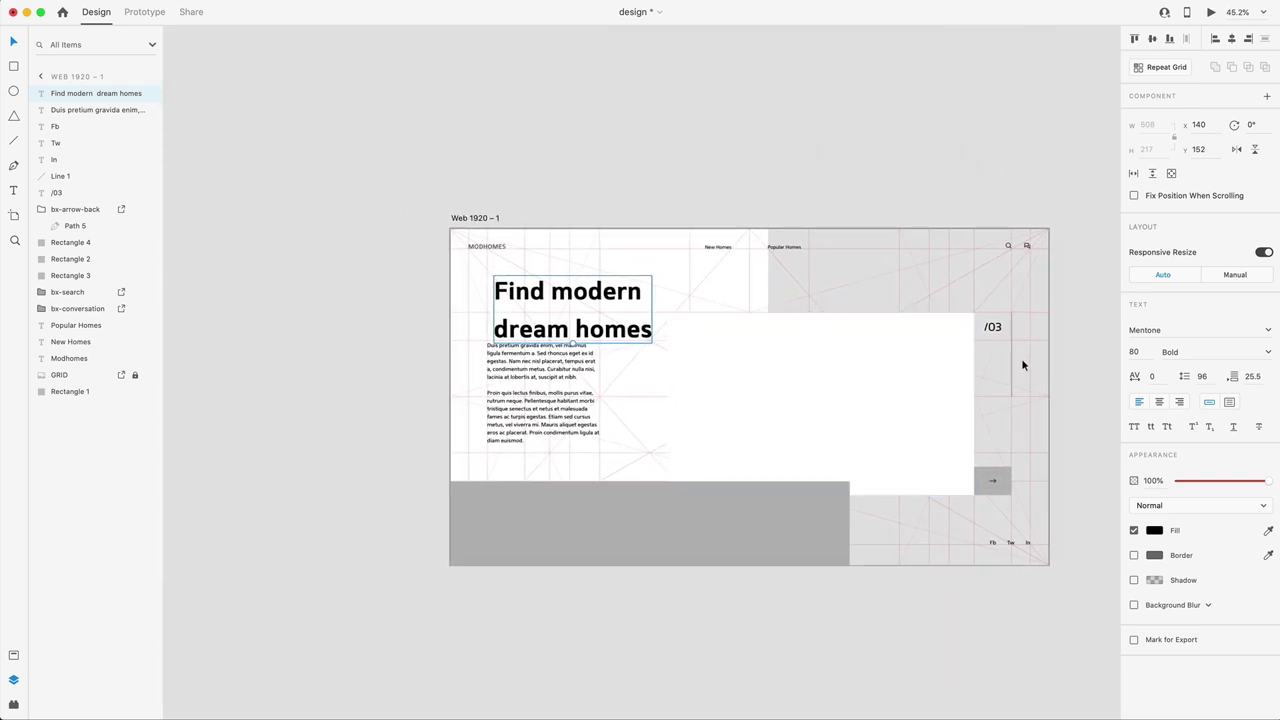
{"action": "scroll", "coordinate": [466, 366], "scroll_direction": "up", "scroll_amount": 5}
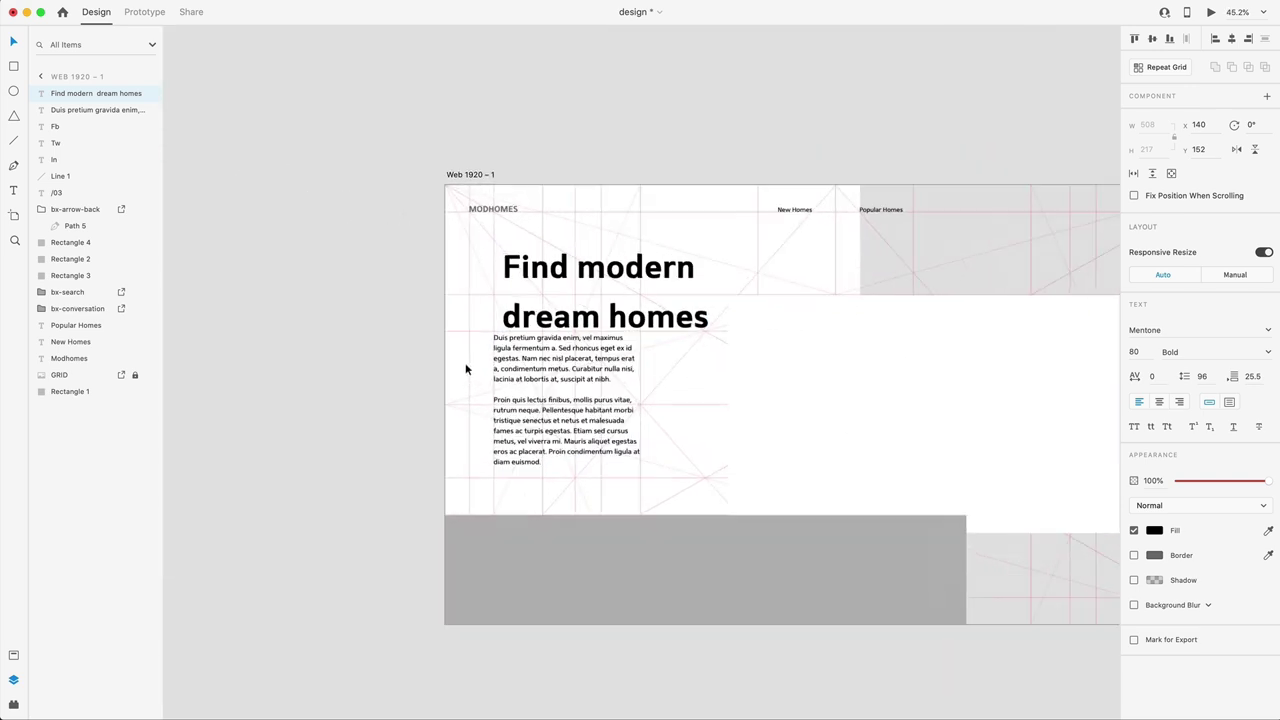
{"action": "left_click_drag", "start_coordinate": [562, 257], "coordinate": [493, 207]}
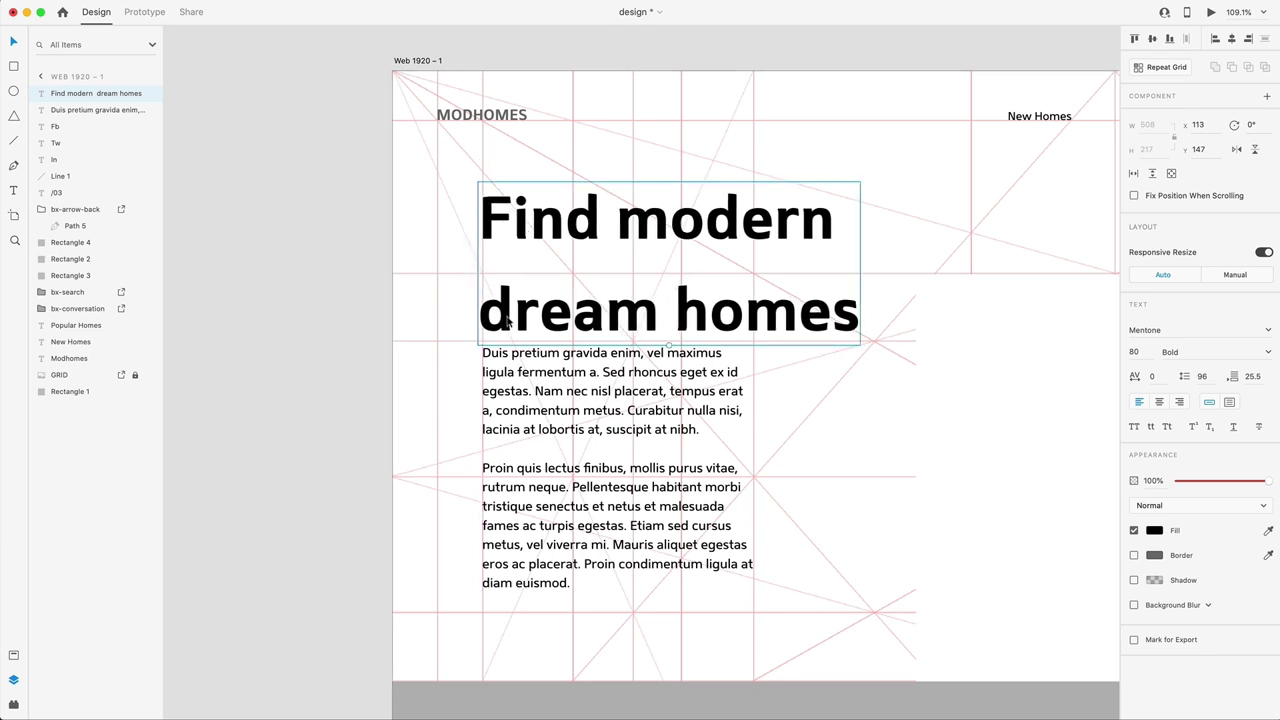
Move the body copy down to about Y 485 and lower the headline to about Y 181
{"action": "scroll", "coordinate": [745, 297], "scroll_direction": "down", "scroll_amount": 3}
{"action": "scroll", "coordinate": [600, 330], "scroll_direction": "down", "scroll_amount": 1}
{"action": "left_click_drag", "start_coordinate": [478, 320], "coordinate": [479, 388]}
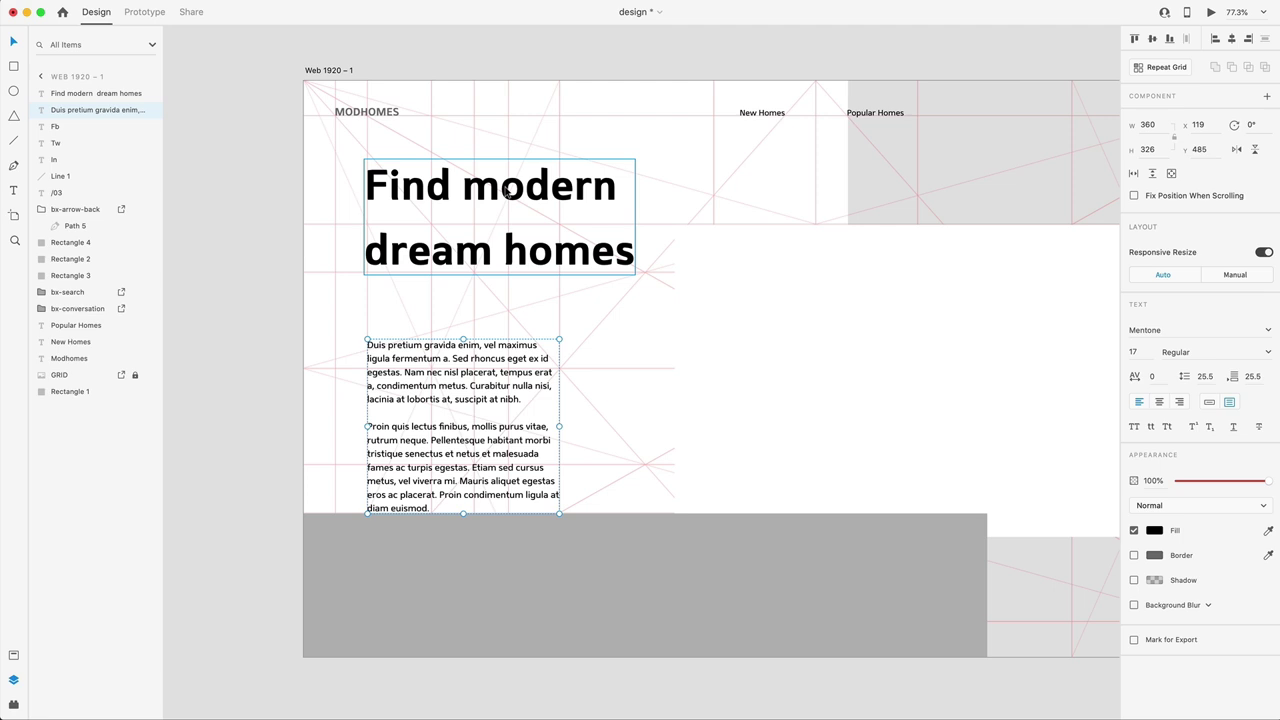
{"action": "left_click_drag", "start_coordinate": [472, 214], "coordinate": [472, 232]}
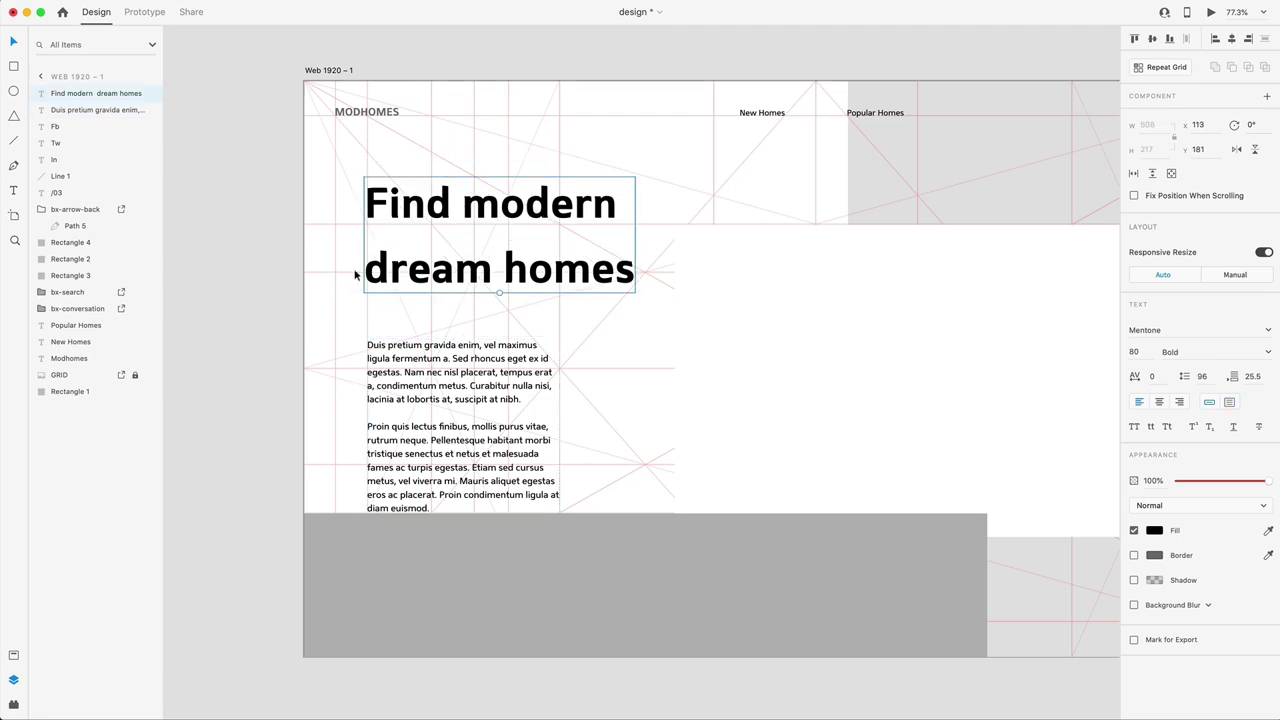
{"action": "left_click", "coordinate": [592, 317]}
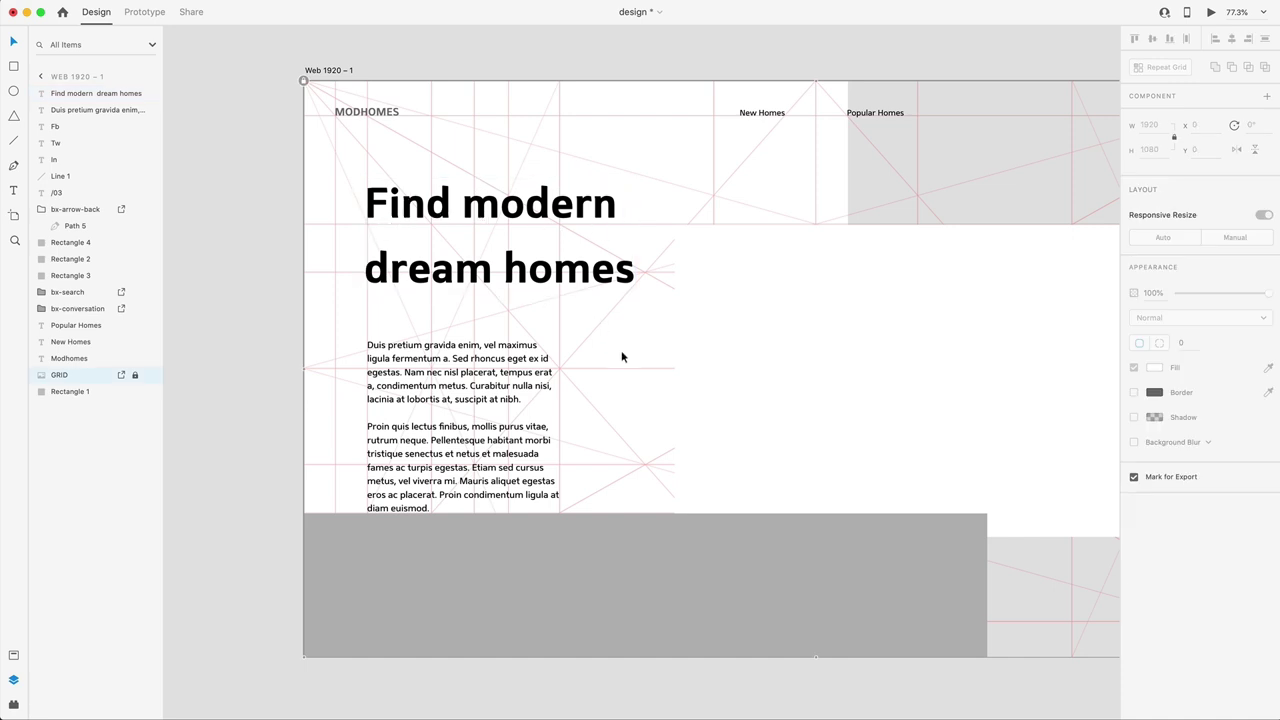
Raise the body copy to about Y 448 and widen its text box to about 502 px, matching the headline's width
{"action": "left_click_drag", "start_coordinate": [413, 404], "coordinate": [410, 383]}
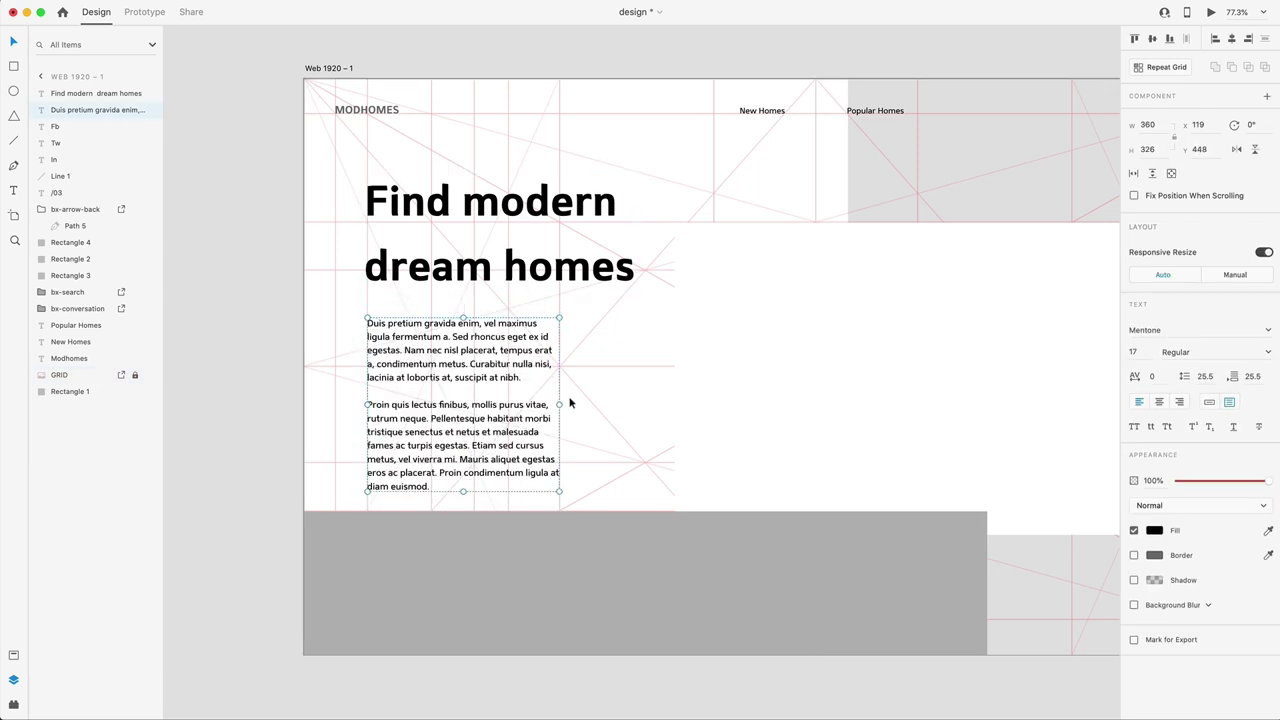
{"action": "left_click_drag", "start_coordinate": [559, 404], "coordinate": [635, 404]}
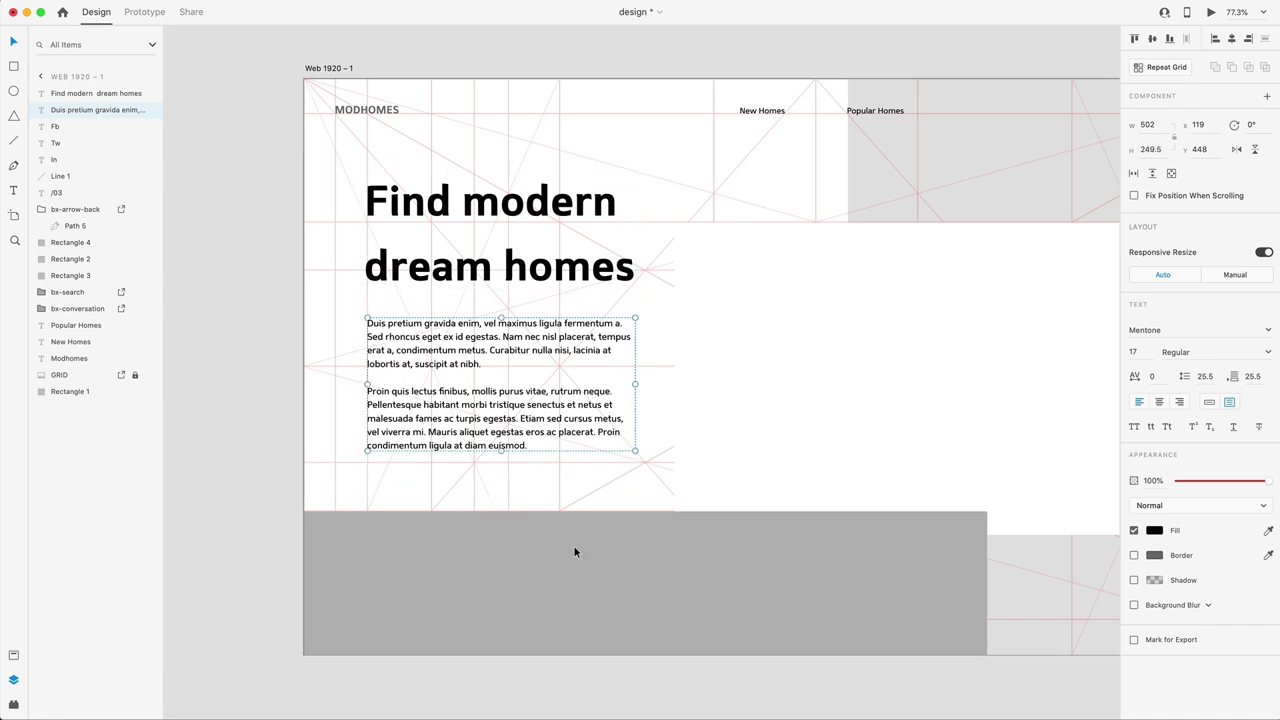
{"action": "left_click", "coordinate": [598, 506]}
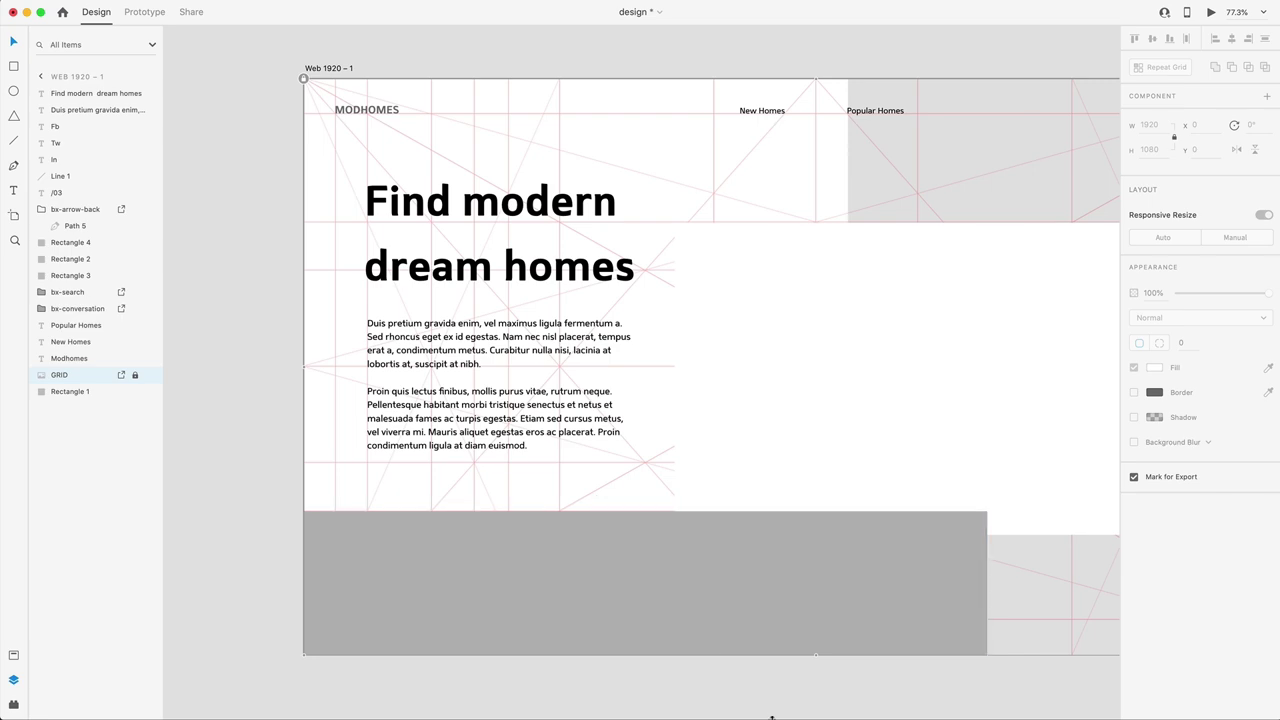
{"action": "left_click", "coordinate": [682, 685]}
Change the fill of the word "modern" in the headline to a medium grey
{"action": "scroll", "coordinate": [754, 386], "scroll_direction": "down", "scroll_amount": 3}
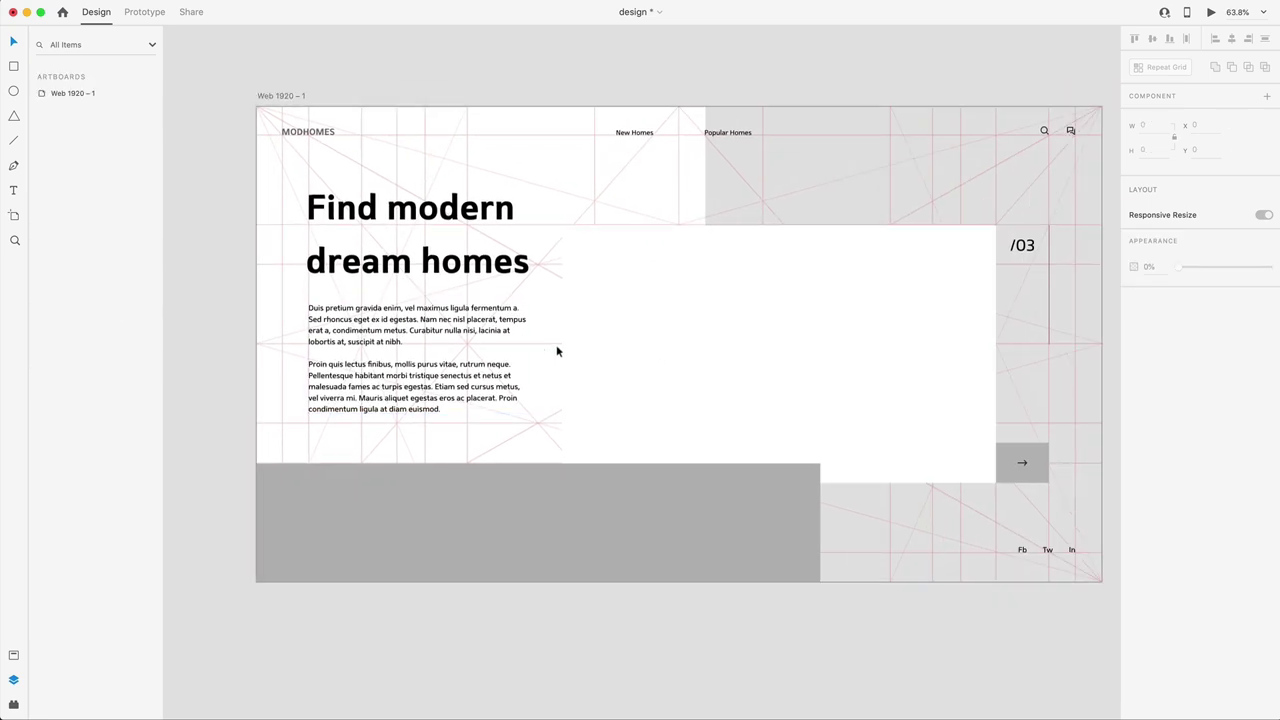
{"action": "scroll", "coordinate": [458, 289], "scroll_direction": "up", "scroll_amount": 5}
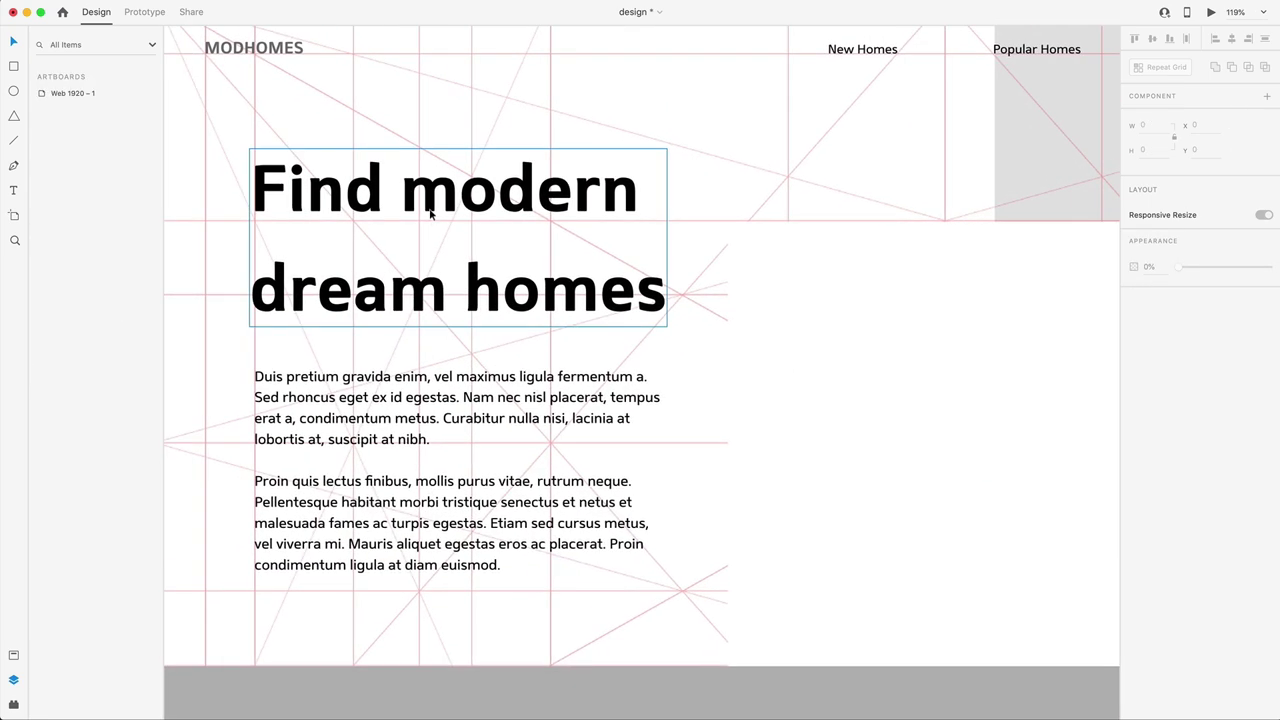
{"action": "double_click", "coordinate": [410, 200]}
{"action": "left_click_drag", "start_coordinate": [410, 200], "coordinate": [686, 208]}
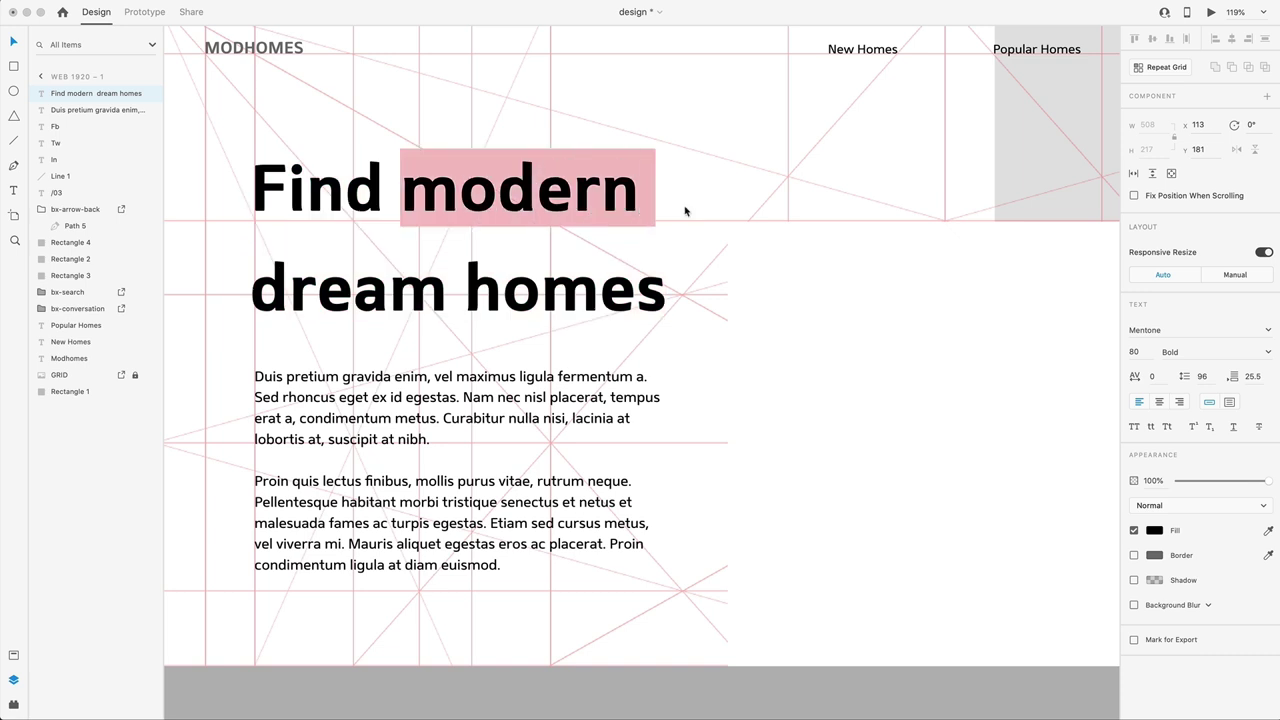
{"action": "left_click", "coordinate": [1155, 531]}
{"action": "left_click_drag", "start_coordinate": [1092, 527], "coordinate": [985, 503]}
{"action": "left_click", "coordinate": [430, 302]}
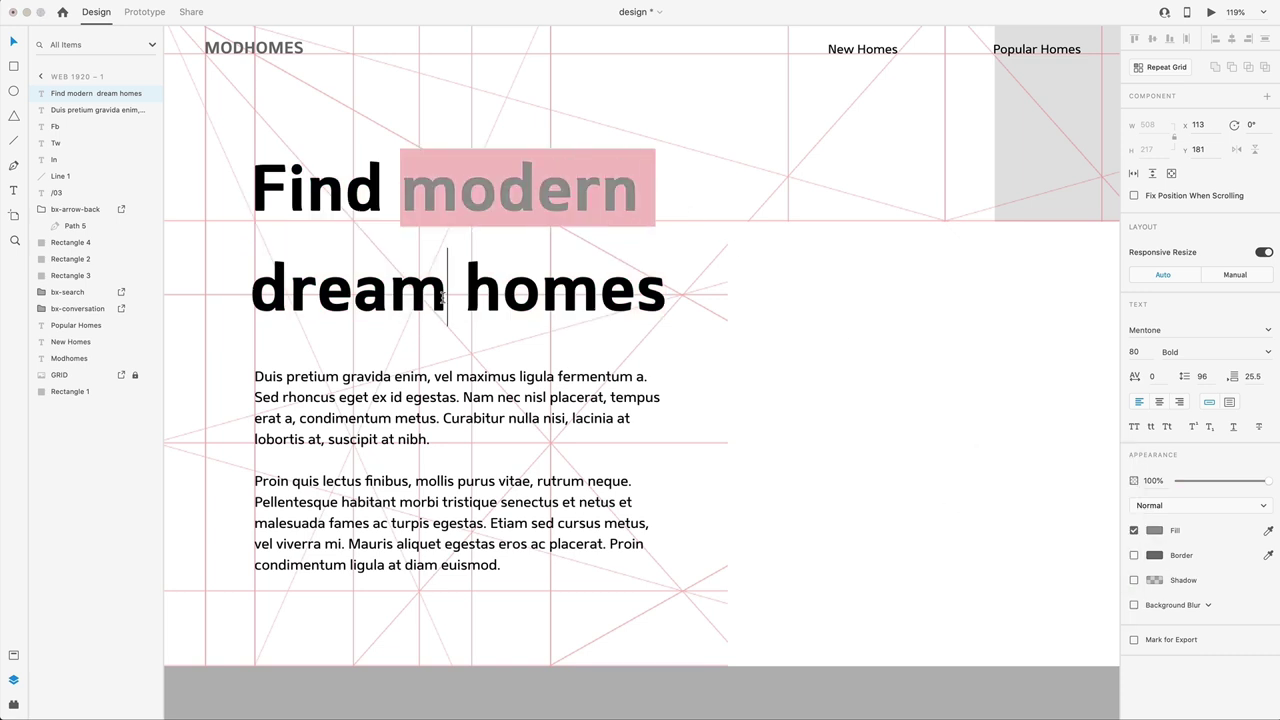
Recolour the word "dream" in the headline to a medium grey matching "modern"
{"action": "left_click", "coordinate": [443, 296]}
{"action": "left_click_drag", "start_coordinate": [443, 296], "coordinate": [255, 295]}
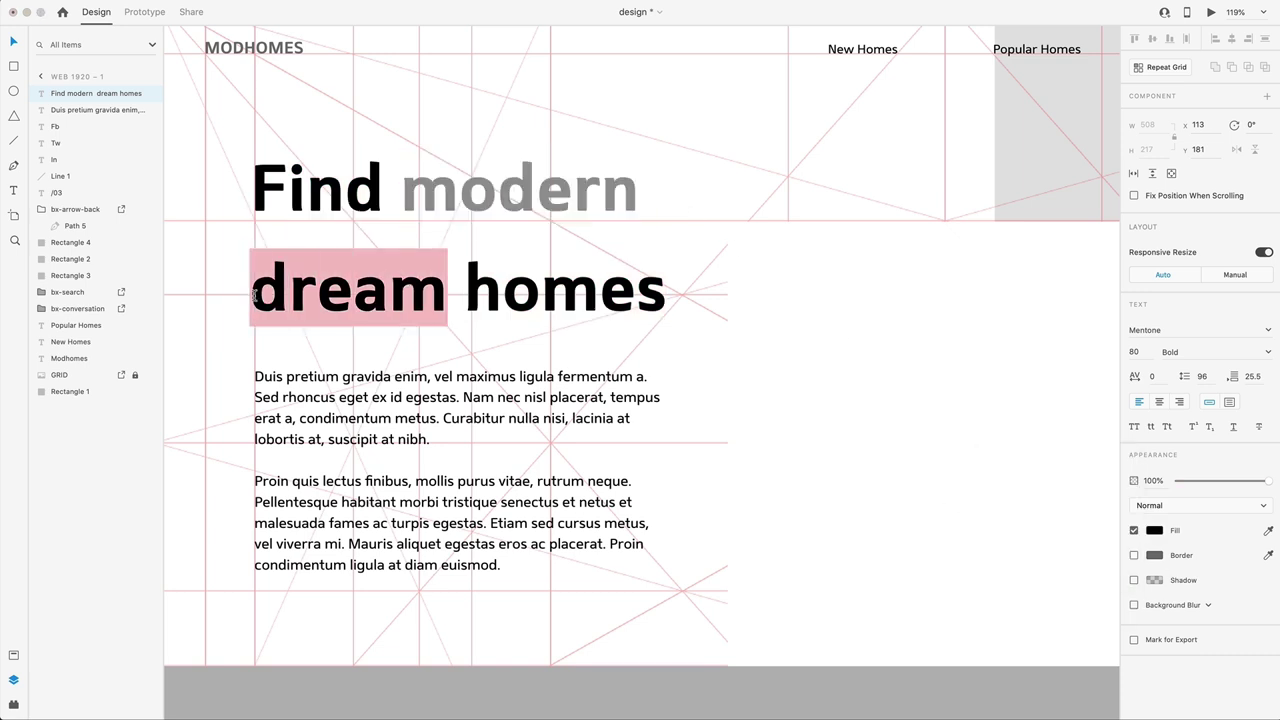
{"action": "left_click", "coordinate": [1155, 531]}
{"action": "left_click_drag", "start_coordinate": [1051, 508], "coordinate": [958, 498]}
{"action": "key", "text": "super+0"}
{"action": "left_click", "coordinate": [857, 603]}
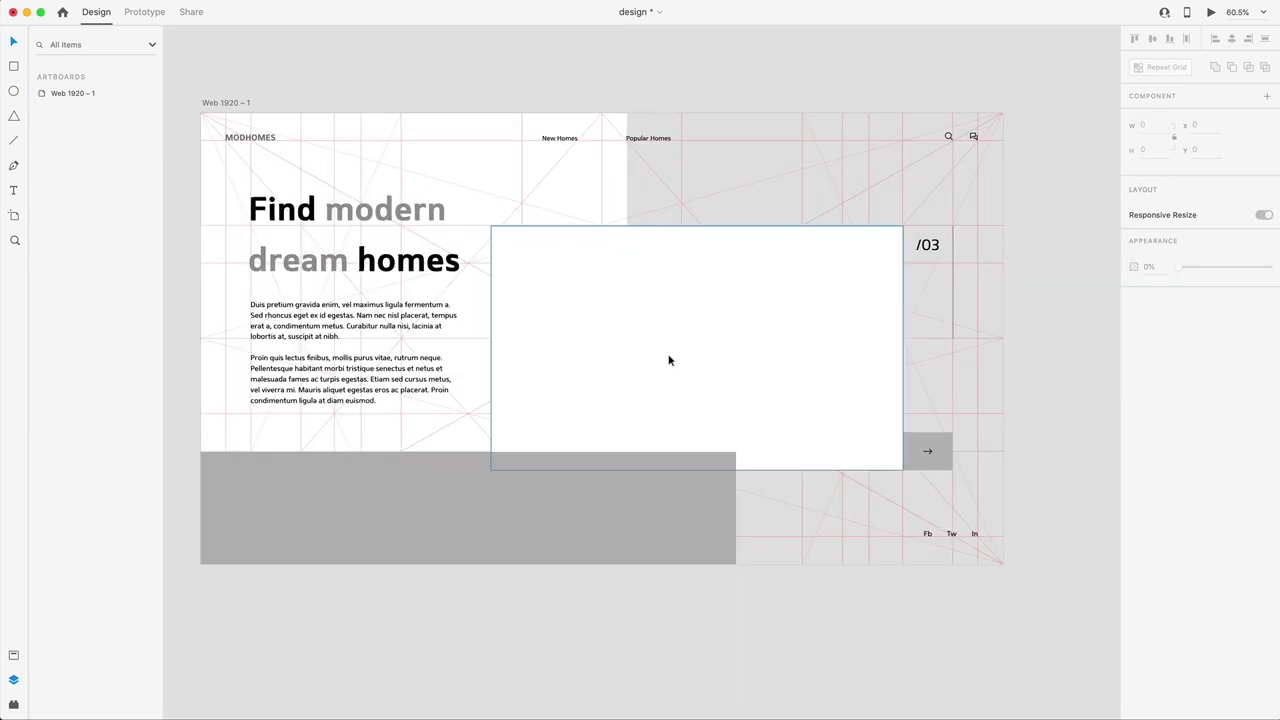
Fill the large white 985 × 585 px rectangle with the photo of the modern house and pool
{"action": "left_click_drag", "start_coordinate": [670, 361], "coordinate": [672, 340]}
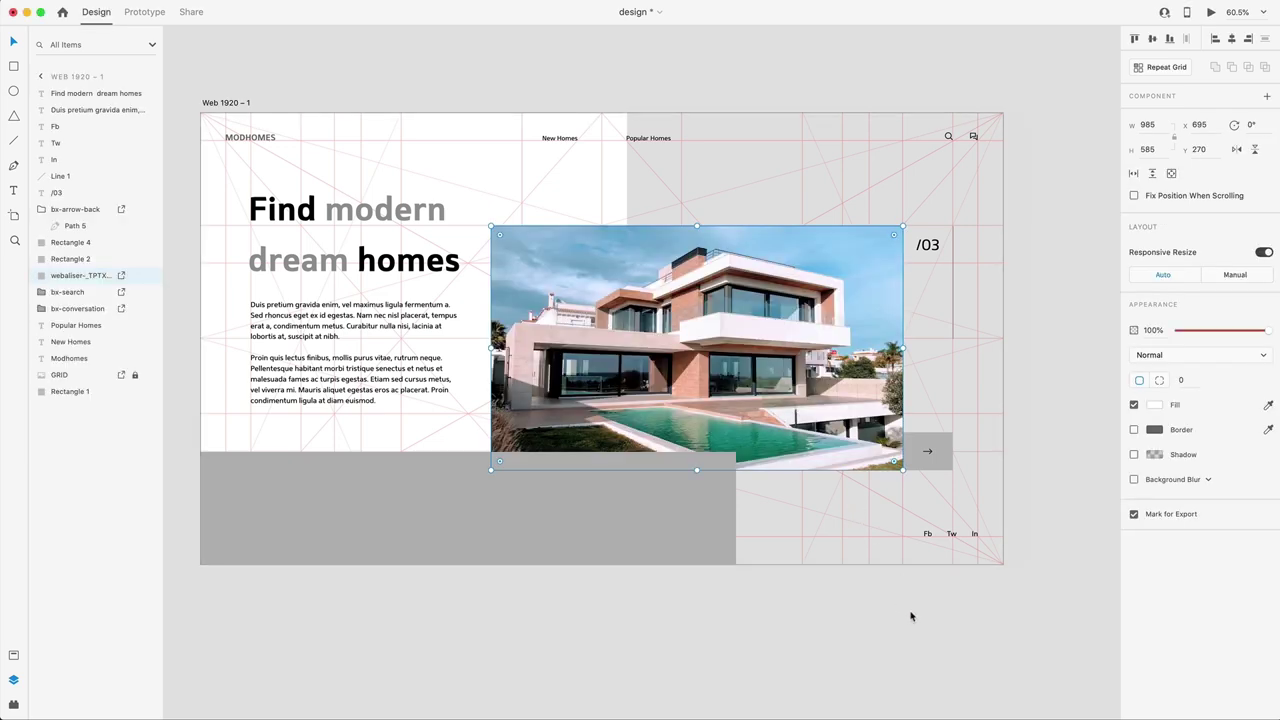
{"action": "left_click", "coordinate": [940, 628]}
Lower the opacity of the large grey rectangle at the artboard's bottom to 49%
{"action": "scroll", "coordinate": [797, 638], "scroll_direction": "down", "scroll_amount": 3}
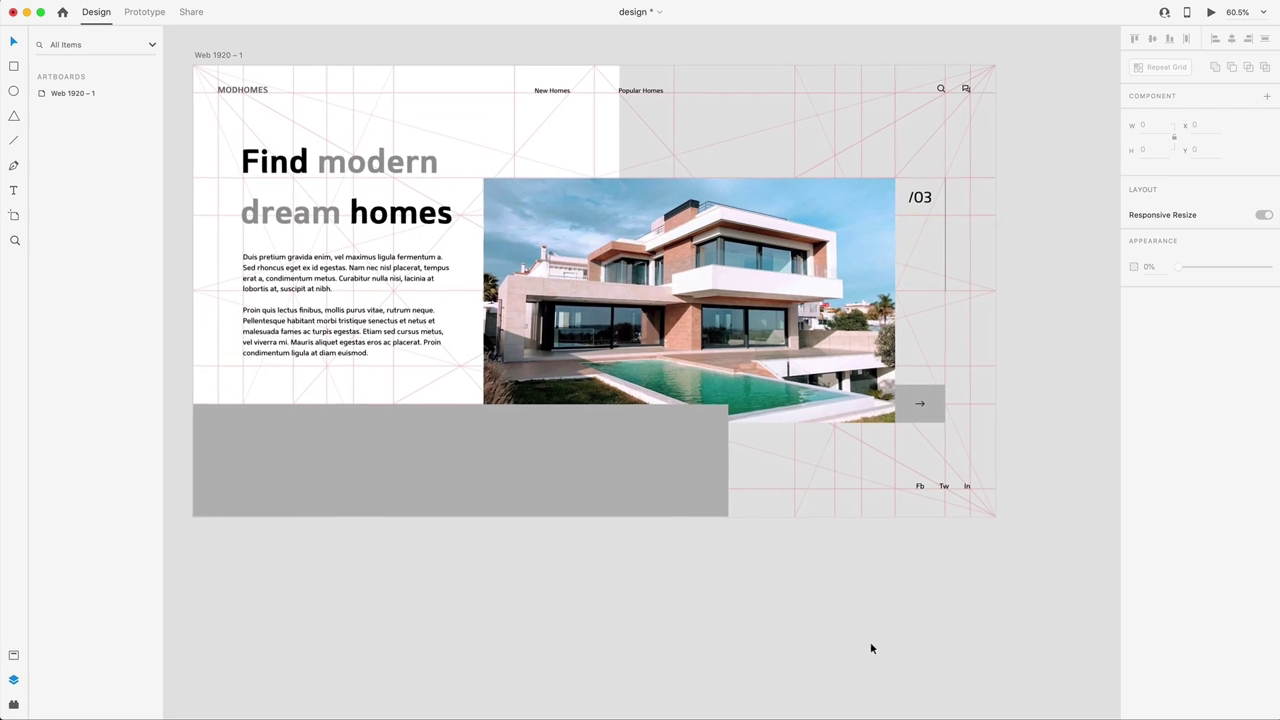
{"action": "scroll", "coordinate": [872, 647], "scroll_direction": "left", "scroll_amount": 2}
{"action": "left_click", "coordinate": [500, 462]}
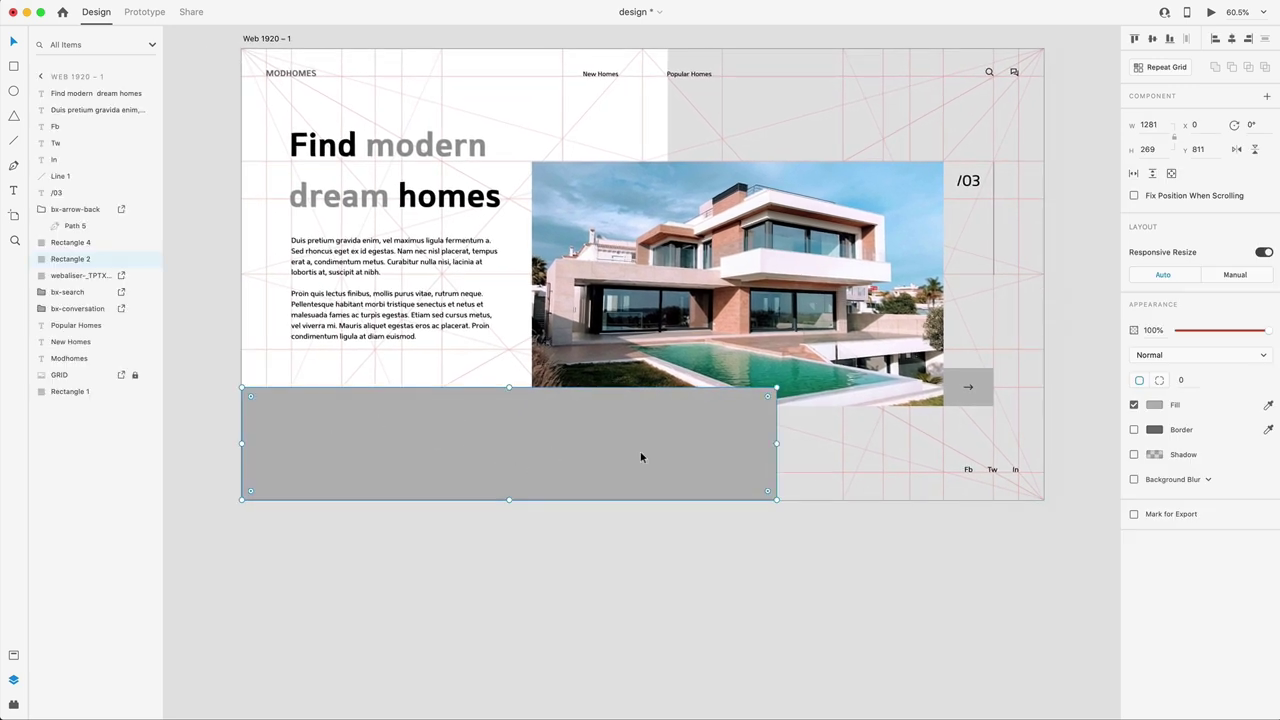
{"action": "left_click_drag", "start_coordinate": [1247, 331], "coordinate": [1222, 334]}
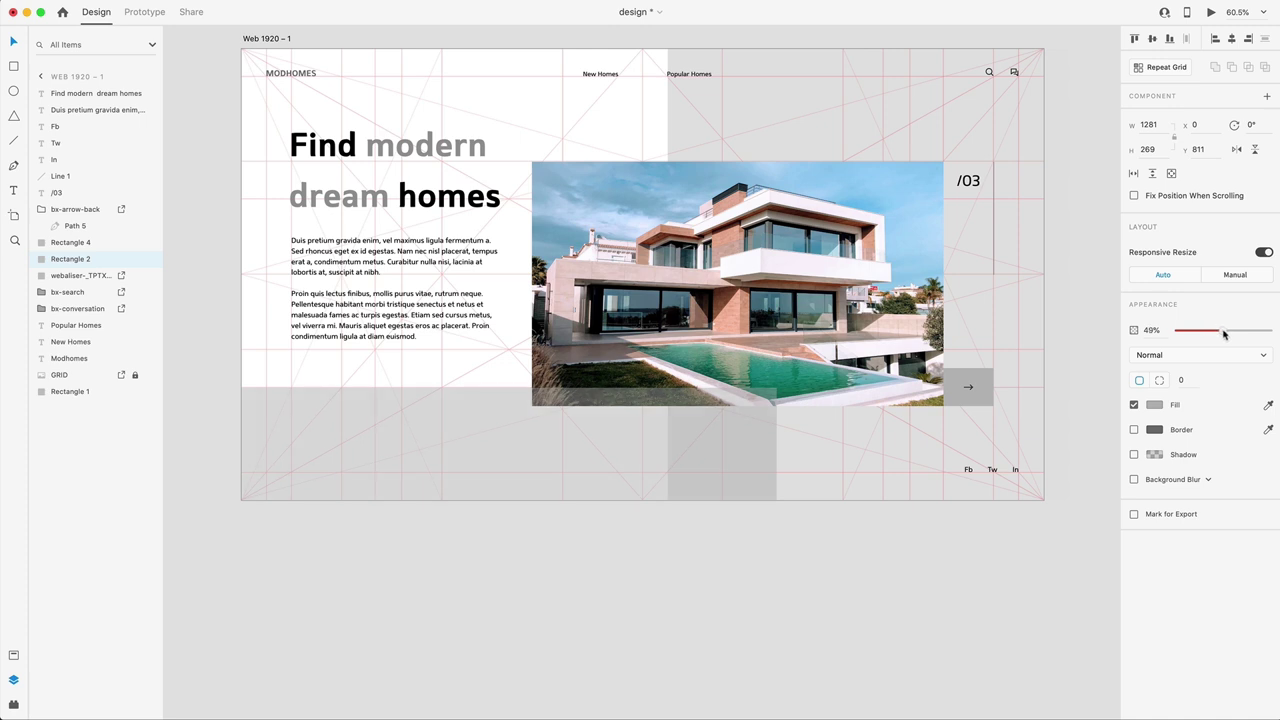
{"action": "left_click", "coordinate": [746, 590]}
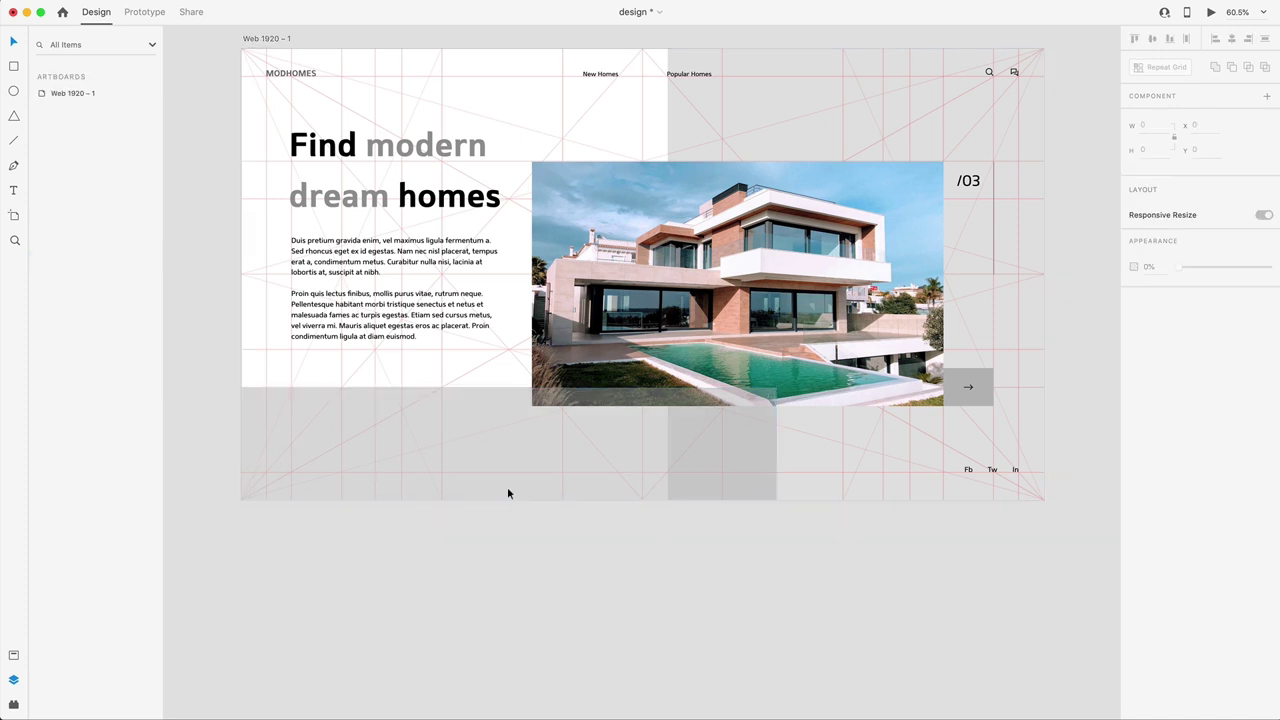
Copy the "/03" label onto the bottom grey rectangle, make it Bold and replace its text with "Thousands of homes to help you find the perfect one."
{"action": "left_click_drag", "start_coordinate": [972, 183], "coordinate": [322, 450]}
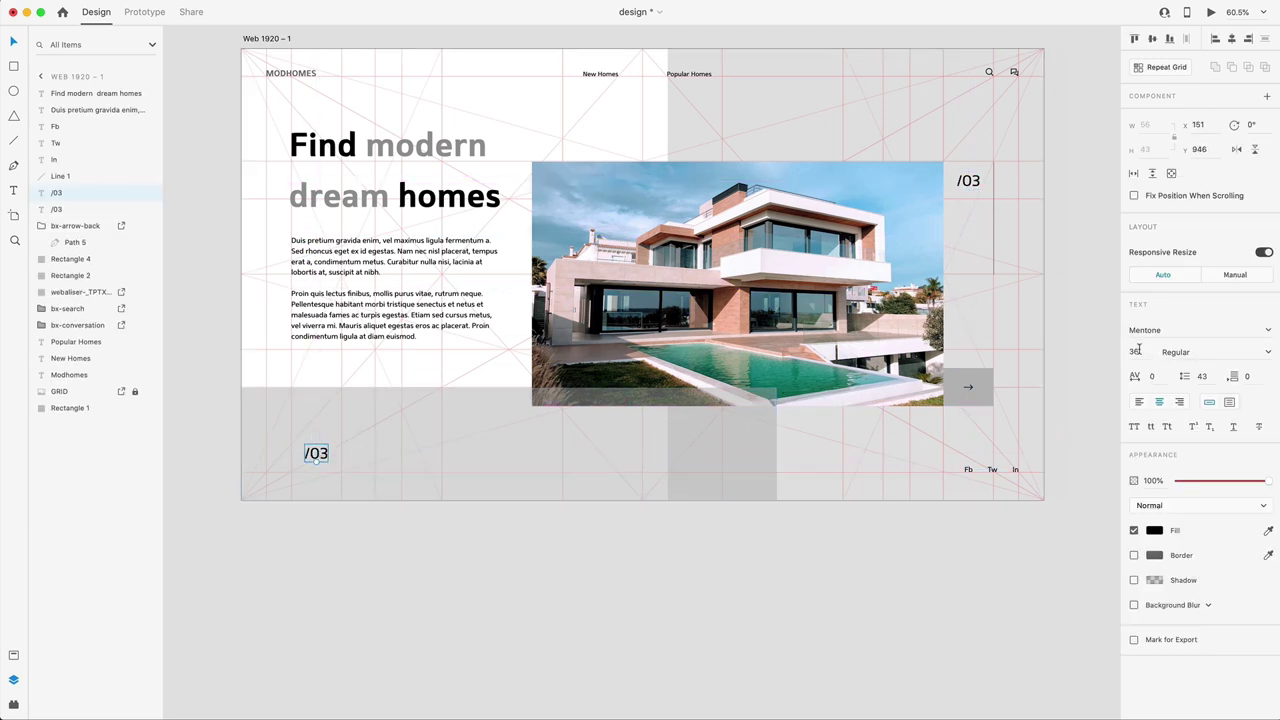
{"action": "left_click", "coordinate": [1268, 353]}
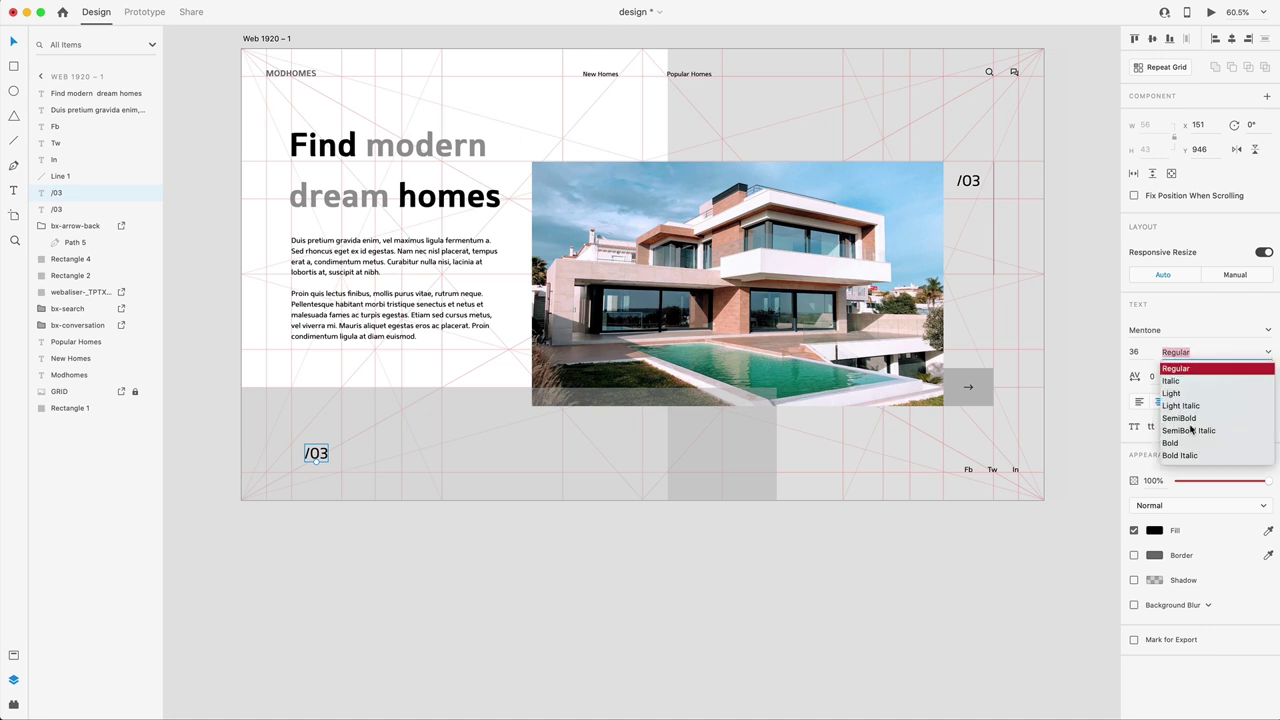
{"action": "left_click", "coordinate": [1167, 446]}
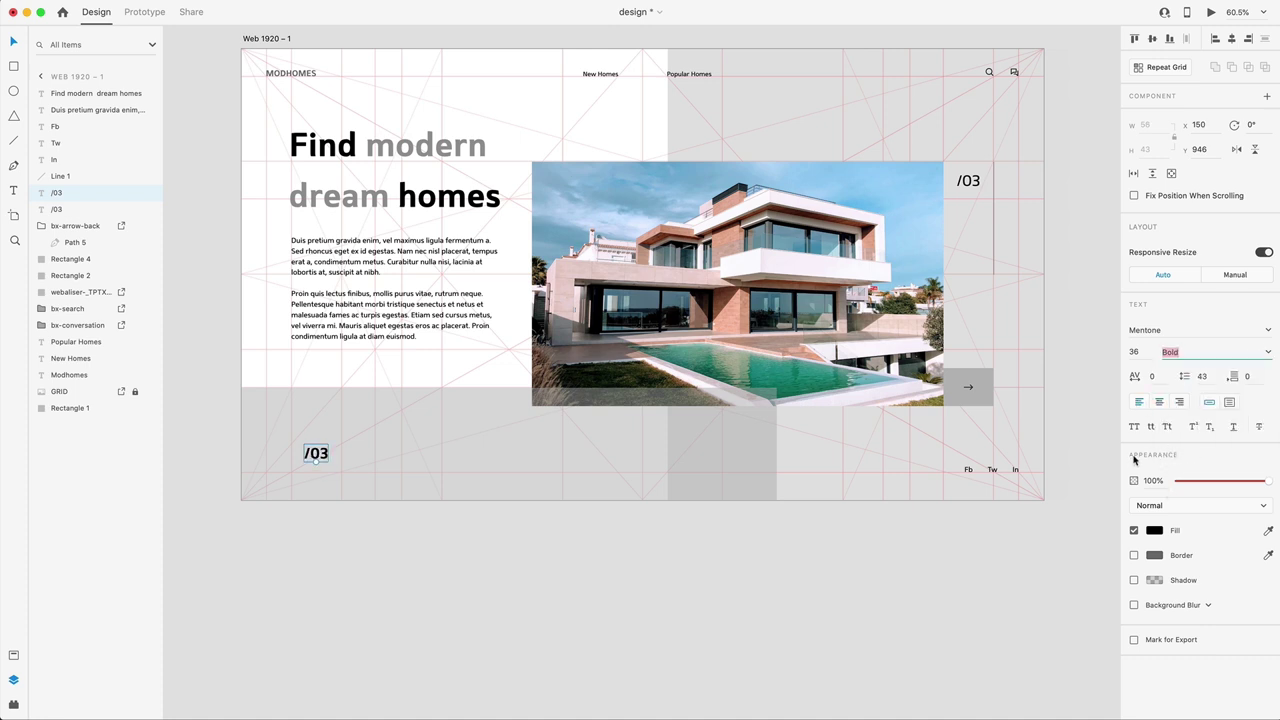
{"action": "type", "text": "Thousands of homes to help you find the perfect one."}
{"action": "key", "text": "Escape"}
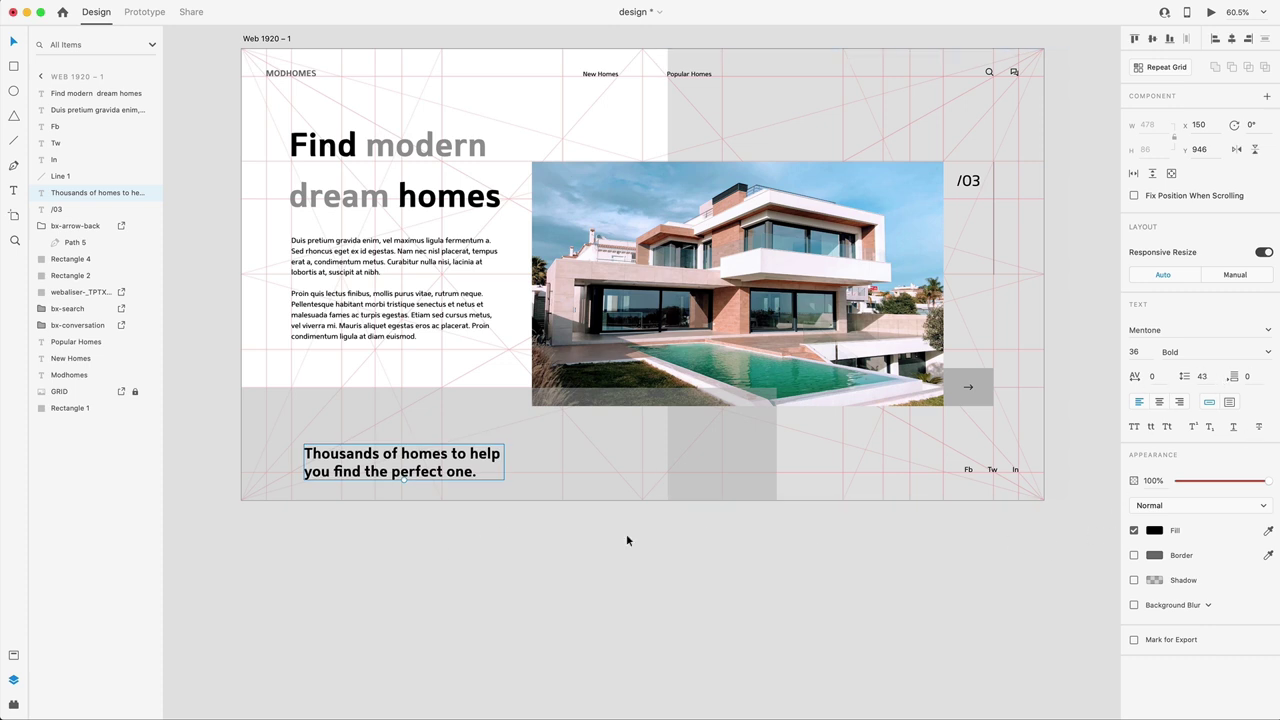
Move the "Thousands of homes" text to about X 119, in line with the body copy, and centre it vertically within the grey rectangle
{"action": "left_click_drag", "start_coordinate": [336, 466], "coordinate": [320, 452]}
{"action": "scroll", "coordinate": [289, 391], "scroll_direction": "up", "scroll_amount": 5}
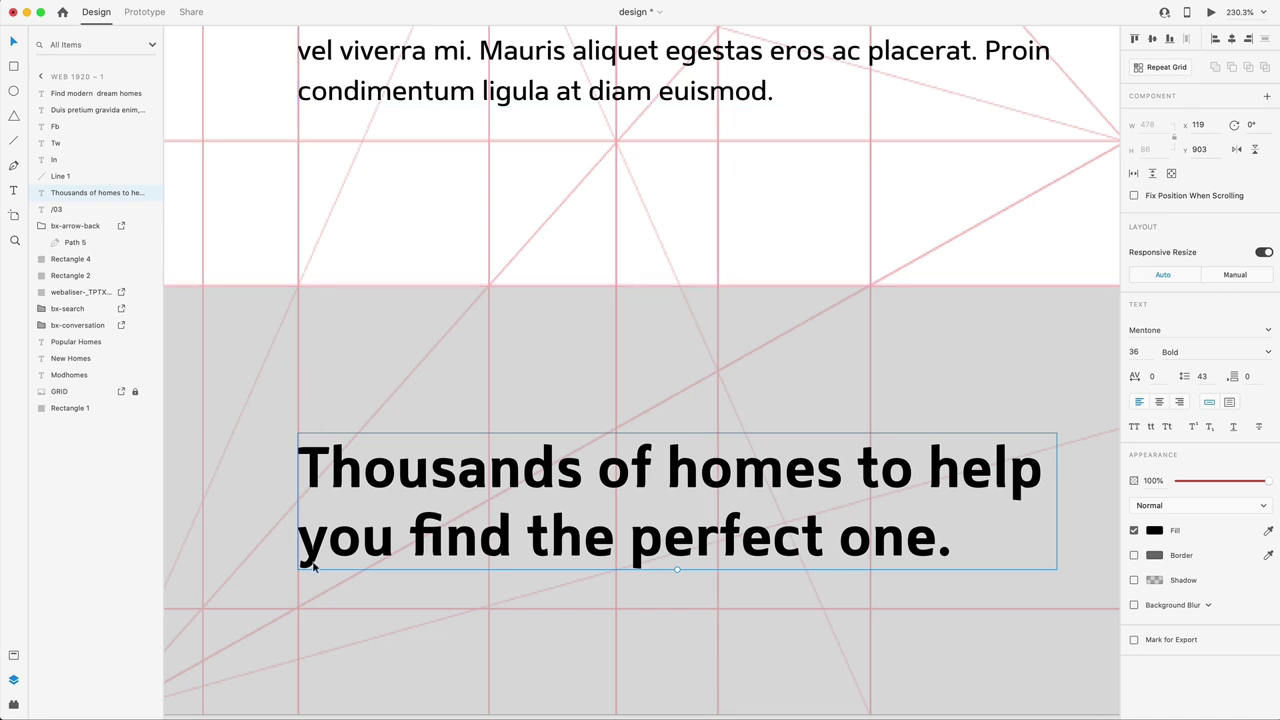
{"action": "scroll", "coordinate": [313, 566], "scroll_direction": "down", "scroll_amount": 5}
{"action": "left_click", "coordinate": [610, 570]}
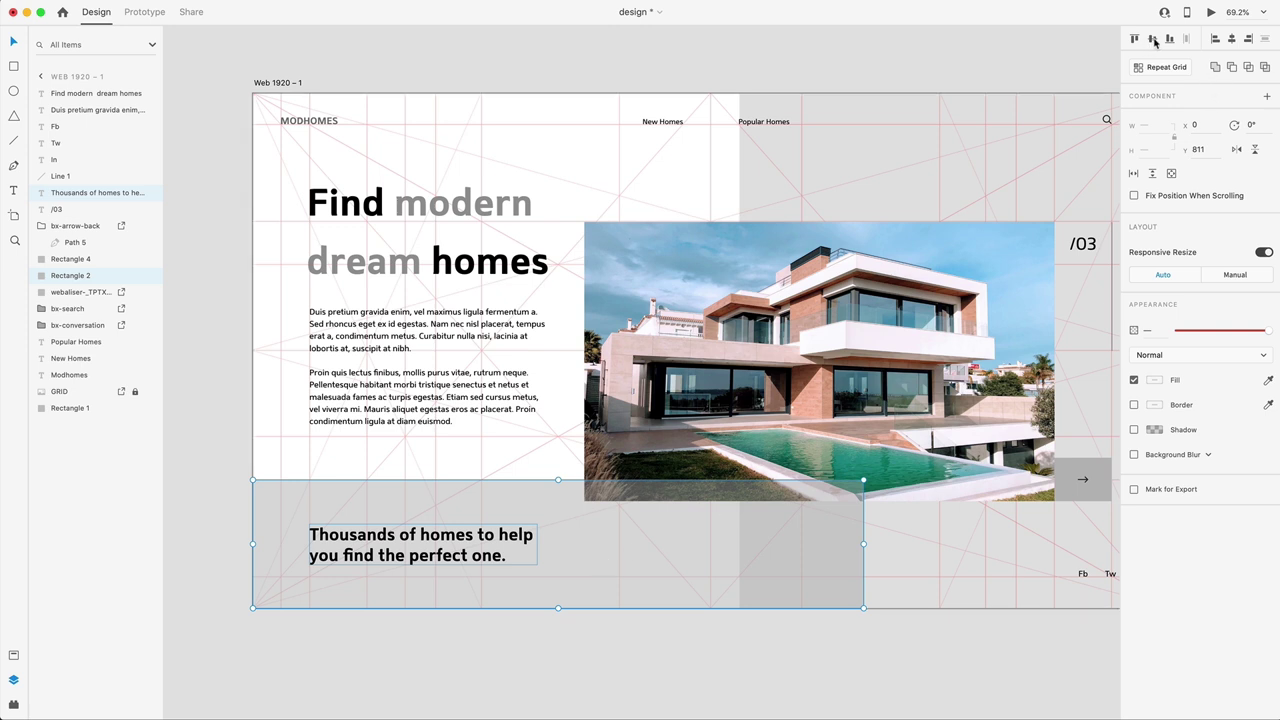
{"action": "left_click", "coordinate": [440, 650]}
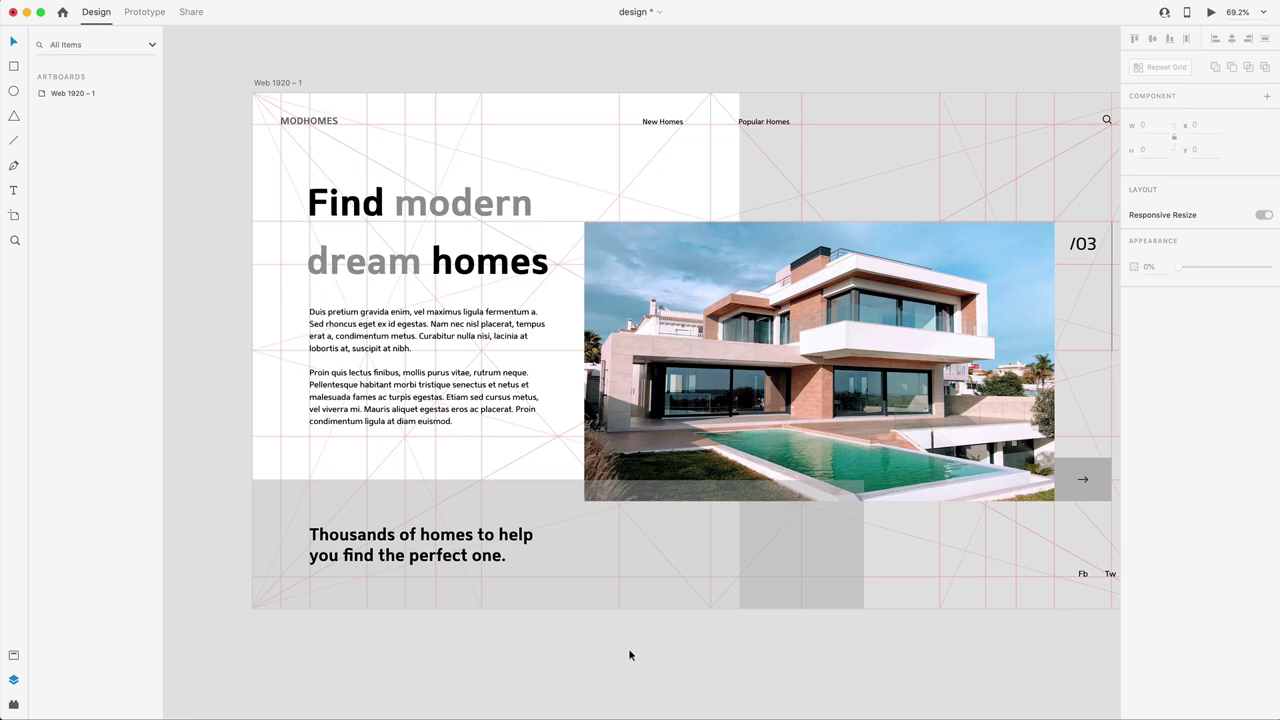
Draw a vertical divider line at X 695.5, below the photo's left edge, from the grey rectangle's top to the artboard's bottom
{"action": "scroll", "coordinate": [567, 690], "scroll_direction": "up", "scroll_amount": 5}
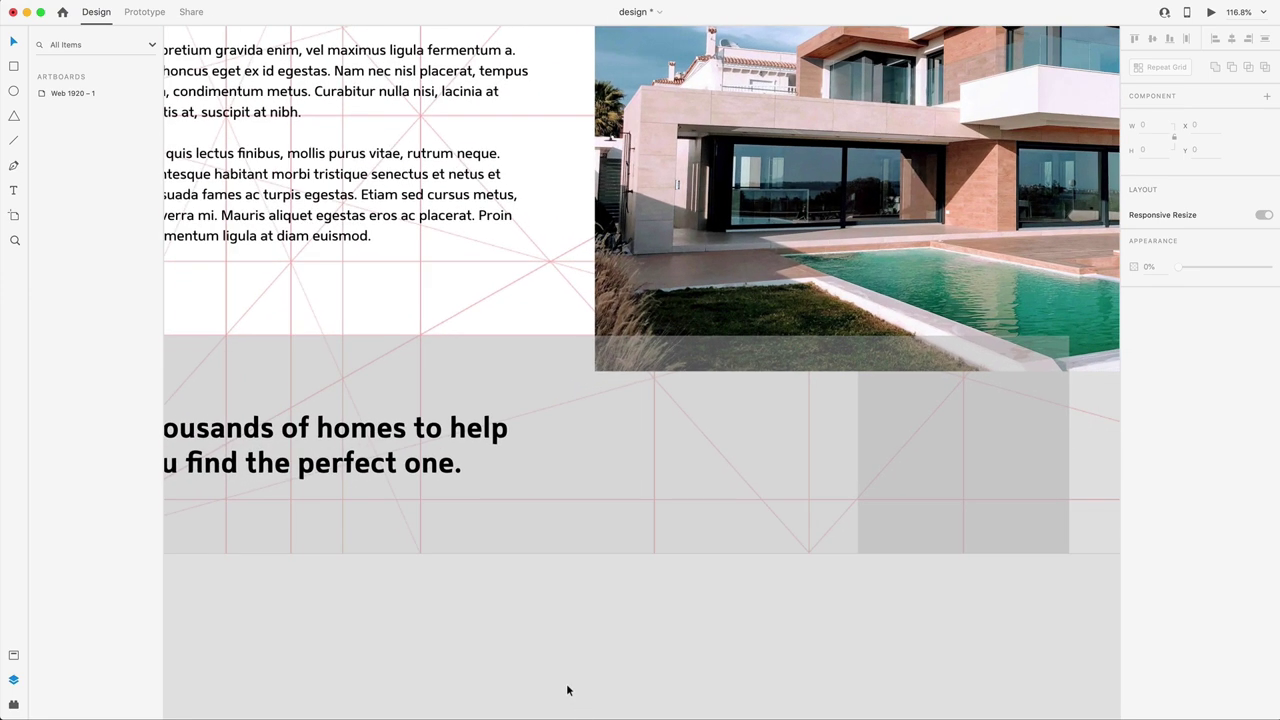
{"action": "scroll", "coordinate": [567, 690], "scroll_direction": "down", "scroll_amount": 3}
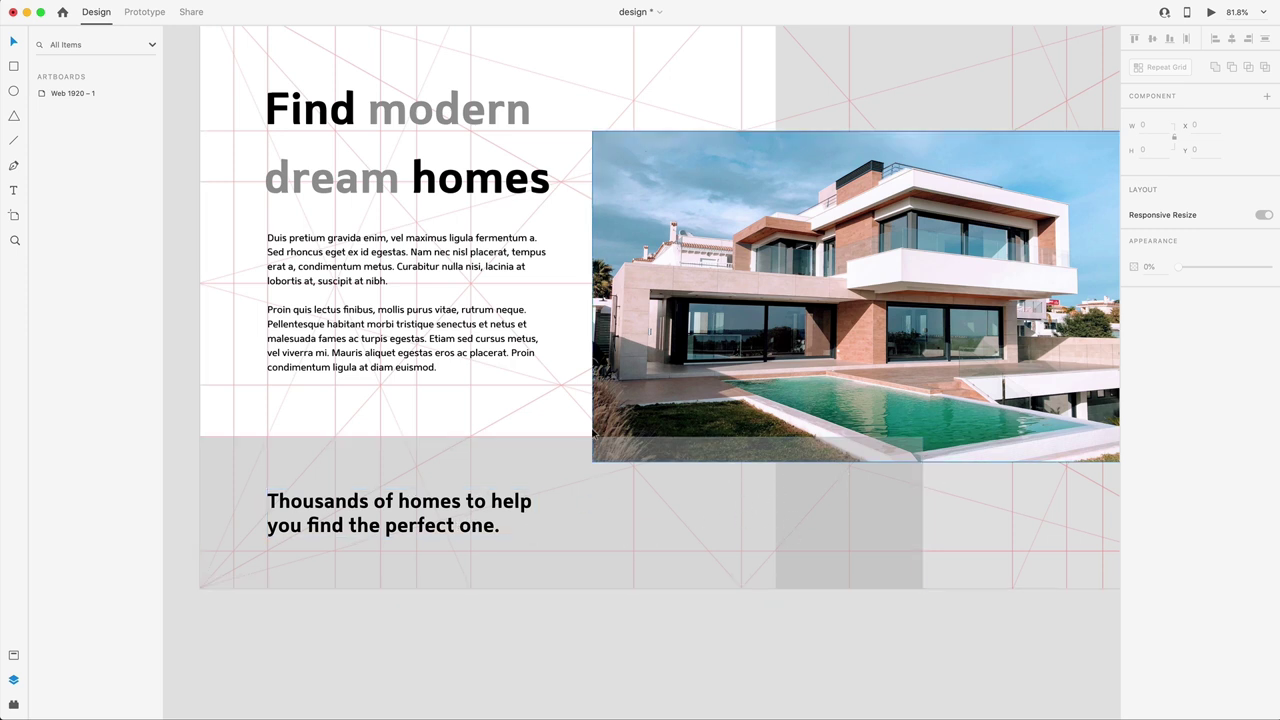
{"action": "left_click", "coordinate": [13, 141]}
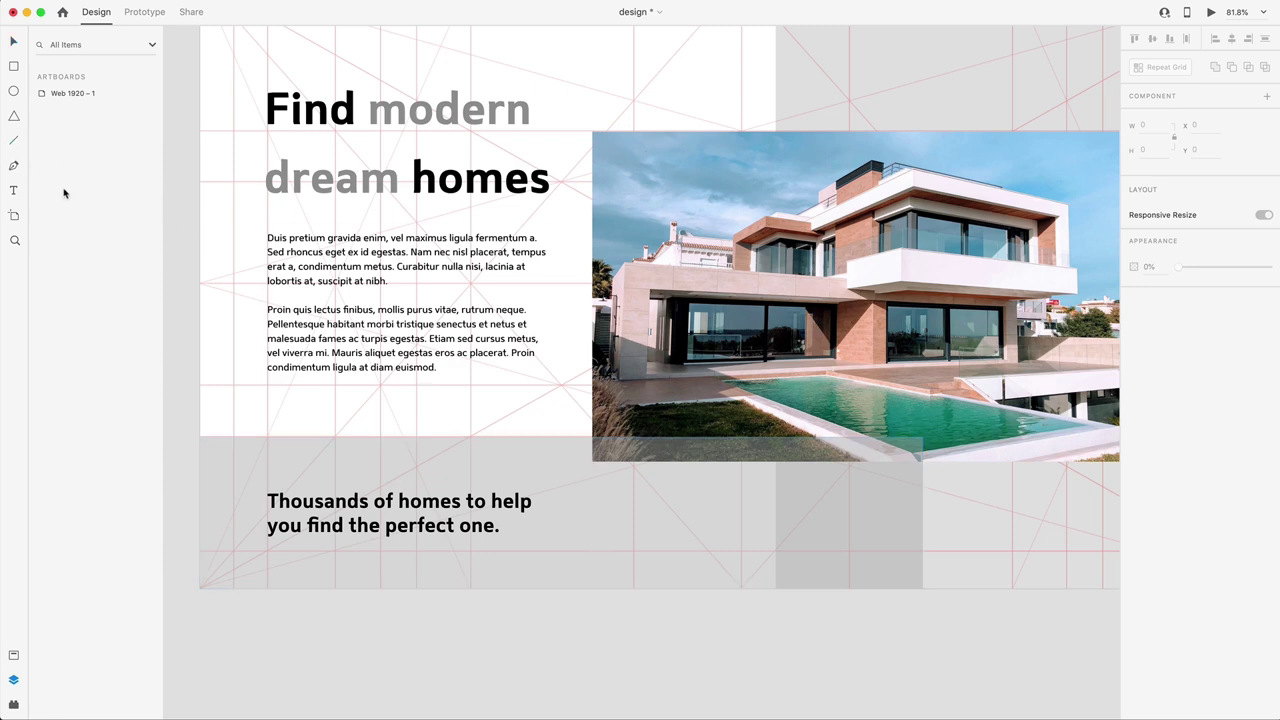
{"action": "scroll", "coordinate": [565, 525], "scroll_direction": "up", "scroll_amount": 5}
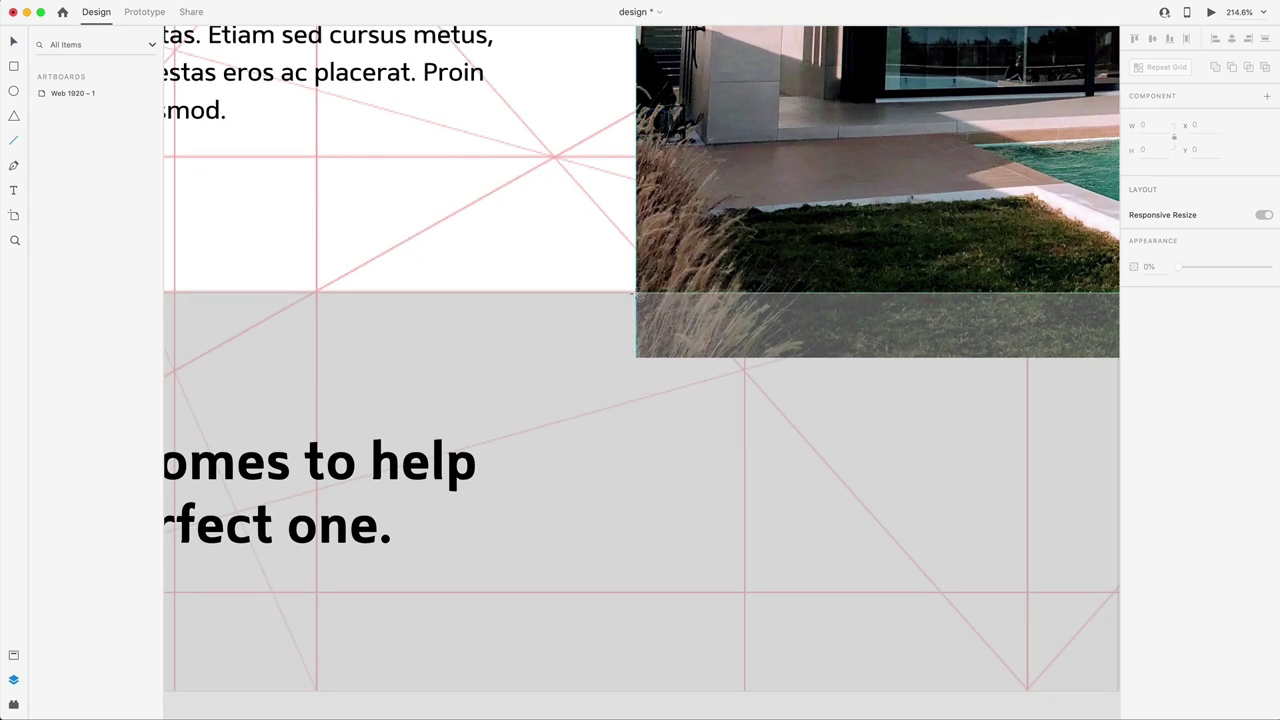
{"action": "left_click_drag", "start_coordinate": [635, 293], "coordinate": [641, 643]}
{"action": "scroll", "coordinate": [640, 645], "scroll_direction": "down", "scroll_amount": 5}
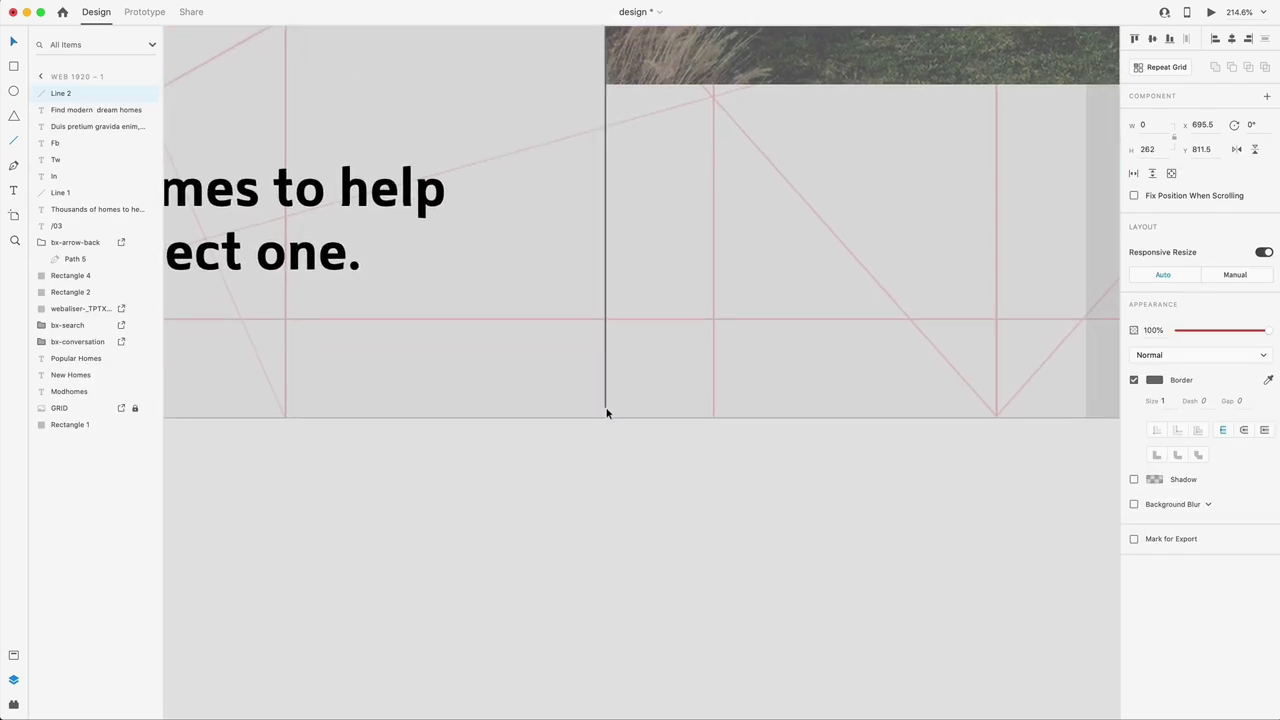
{"action": "left_click", "coordinate": [677, 498]}
Set the bottom grey rectangle's opacity to 62% and narrow it to about 1150 px
{"action": "scroll", "coordinate": [690, 505], "scroll_direction": "down", "scroll_amount": 5}
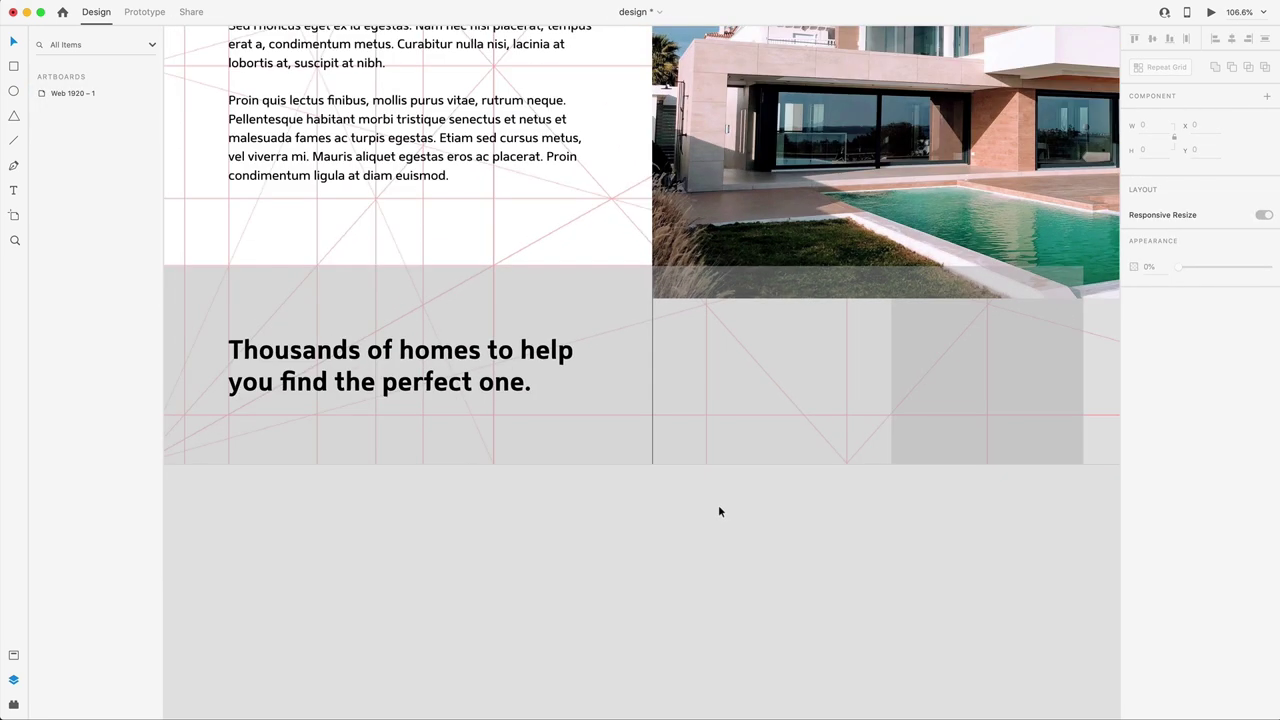
{"action": "scroll", "coordinate": [718, 511], "scroll_direction": "down", "scroll_amount": 3}
{"action": "left_click", "coordinate": [691, 466]}
{"action": "mouse_move", "coordinate": [1217, 339]}
{"action": "left_mouse_down"}
{"action": "mouse_move", "coordinate": [1268, 338]}
{"action": "mouse_move", "coordinate": [1232, 330]}
{"action": "left_mouse_up"}
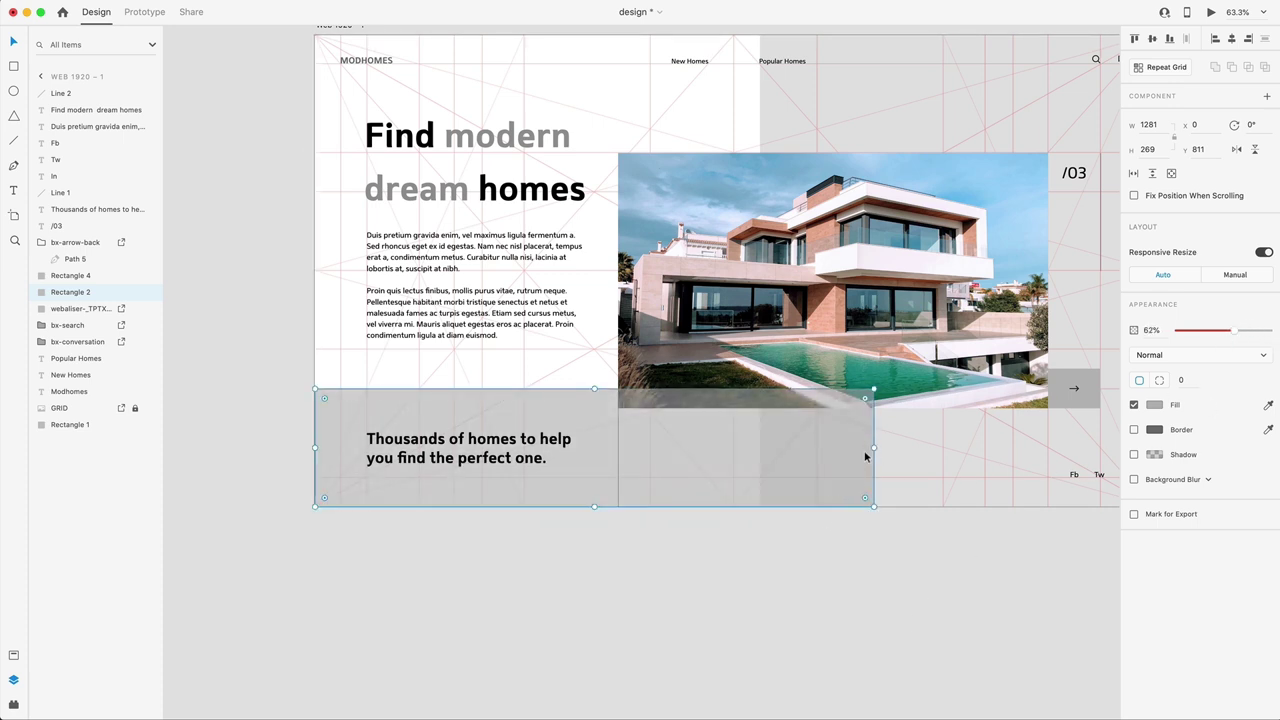
{"action": "left_click_drag", "start_coordinate": [874, 448], "coordinate": [811, 457]}
{"action": "scroll", "coordinate": [800, 490], "scroll_direction": "up", "scroll_amount": 5}
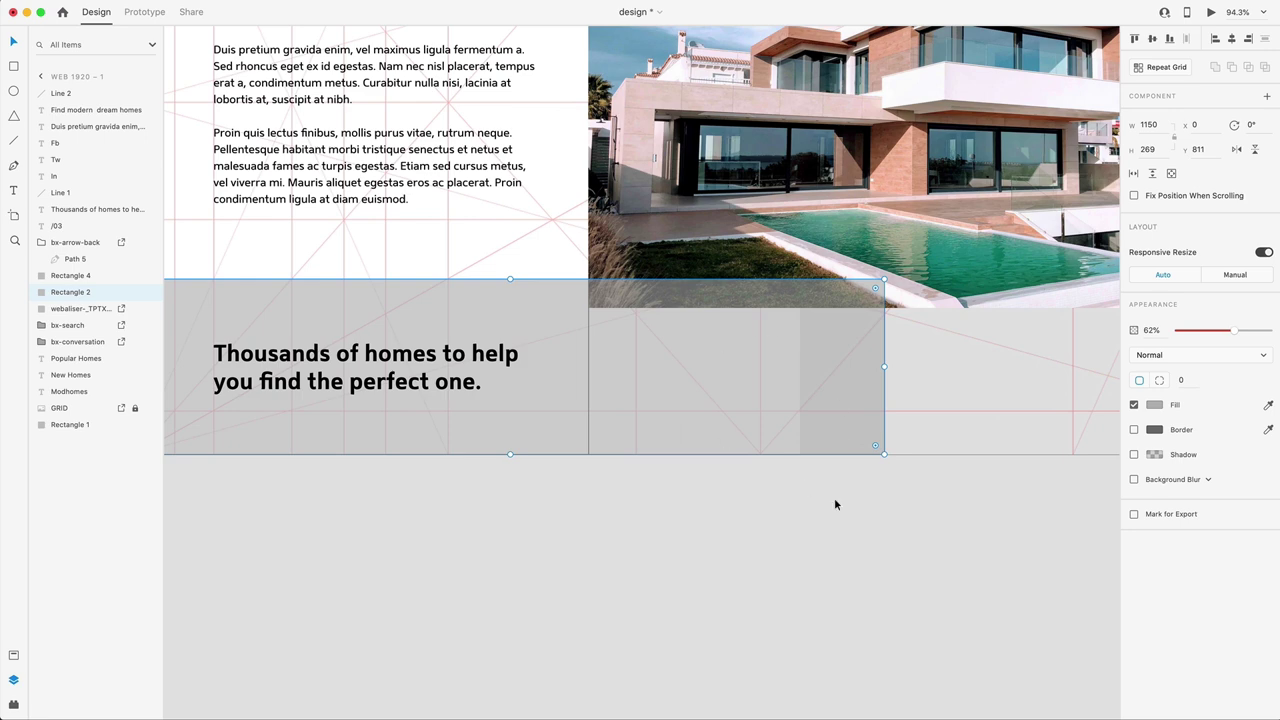
Set the bottom grey rectangle's opacity to 100%
{"action": "scroll", "coordinate": [820, 537], "scroll_direction": "down", "scroll_amount": 5}
{"action": "scroll", "coordinate": [831, 563], "scroll_direction": "up", "scroll_amount": 4}
{"action": "scroll", "coordinate": [808, 401], "scroll_direction": "up", "scroll_amount": 3}
{"action": "key", "text": "0"}
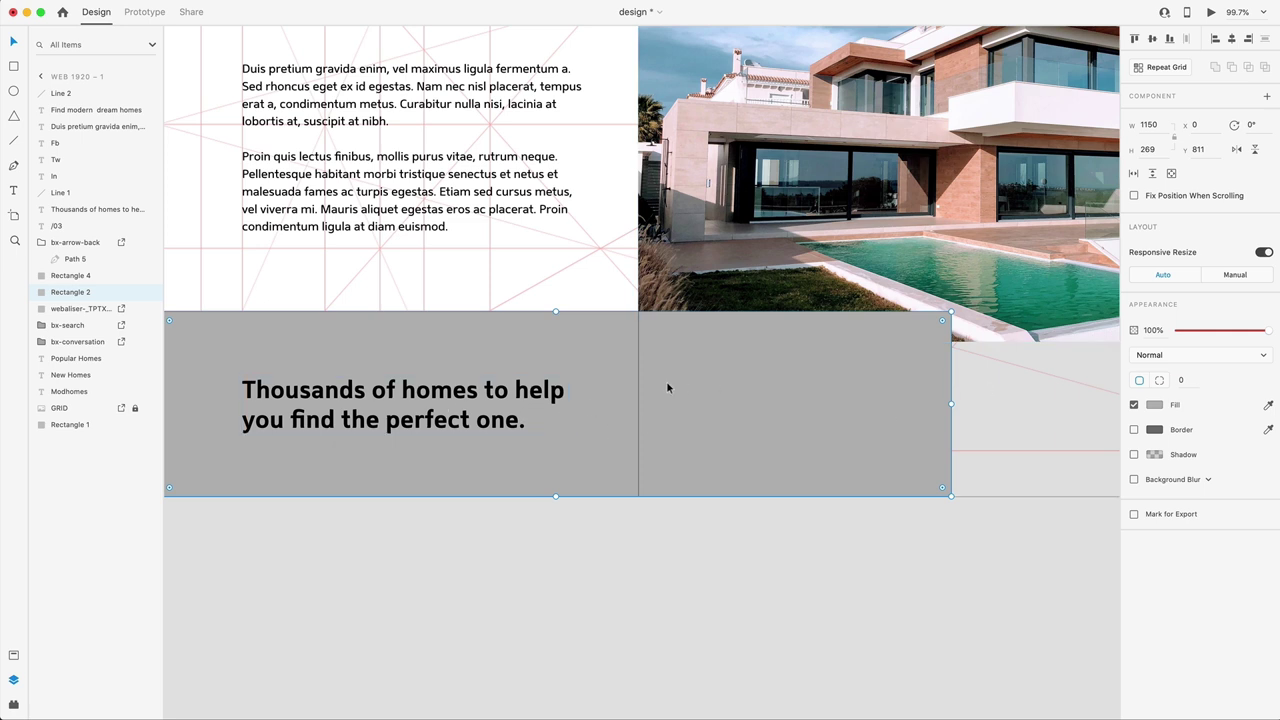
Copy the "Thousands of homes" text beyond the divider line at about X 764 and replace its wording with "$3,600,000"
{"action": "left_click_drag", "start_coordinate": [399, 397], "coordinate": [838, 388]}
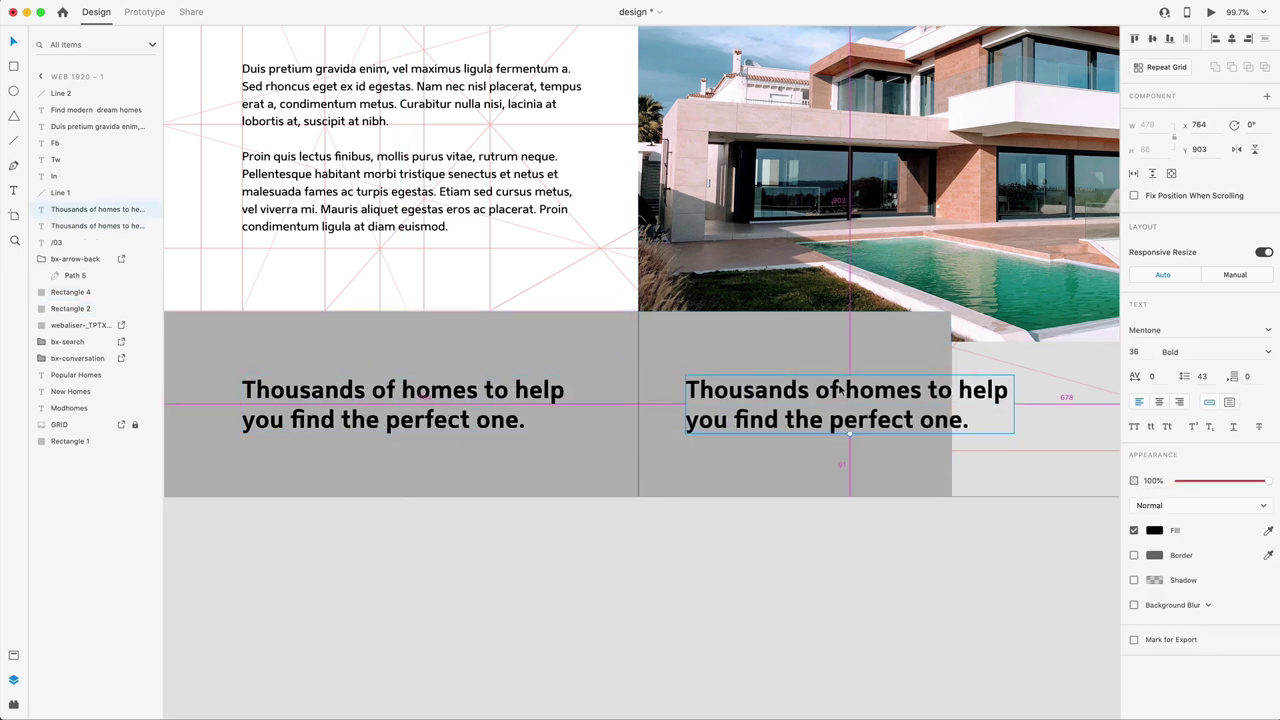
{"action": "double_click", "coordinate": [838, 388]}
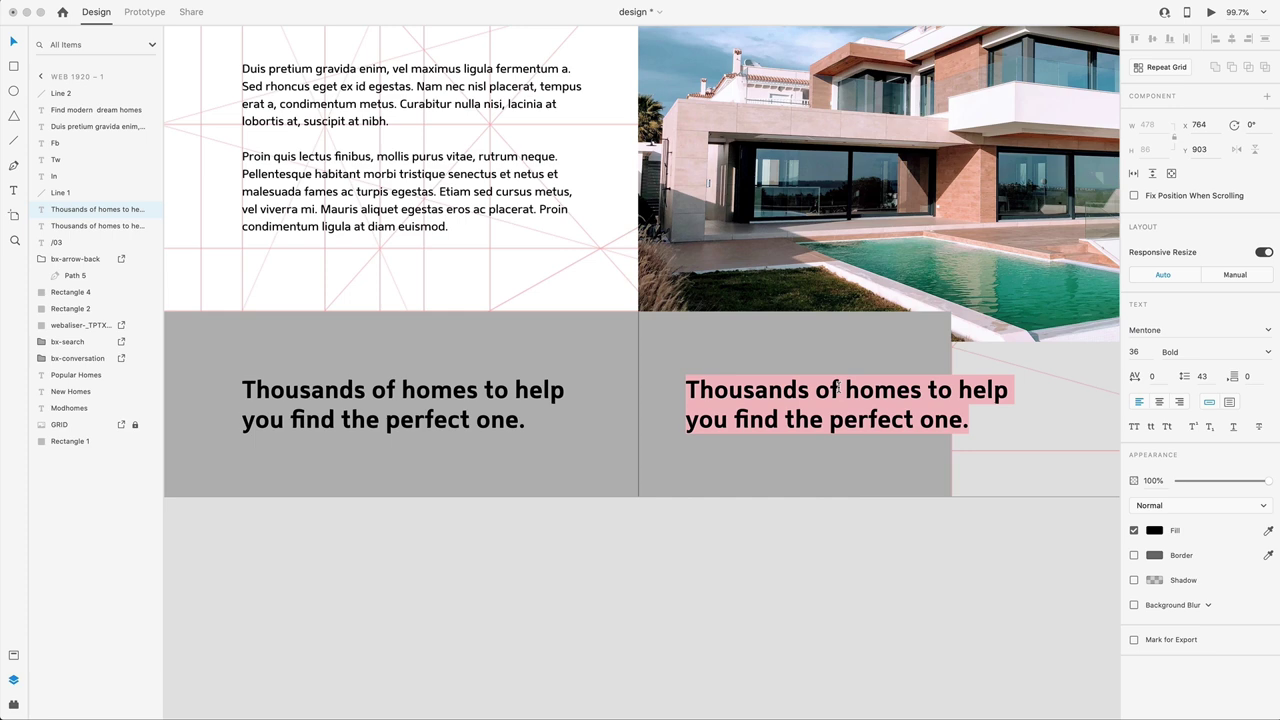
{"action": "type", "text": "$3,600,000"}
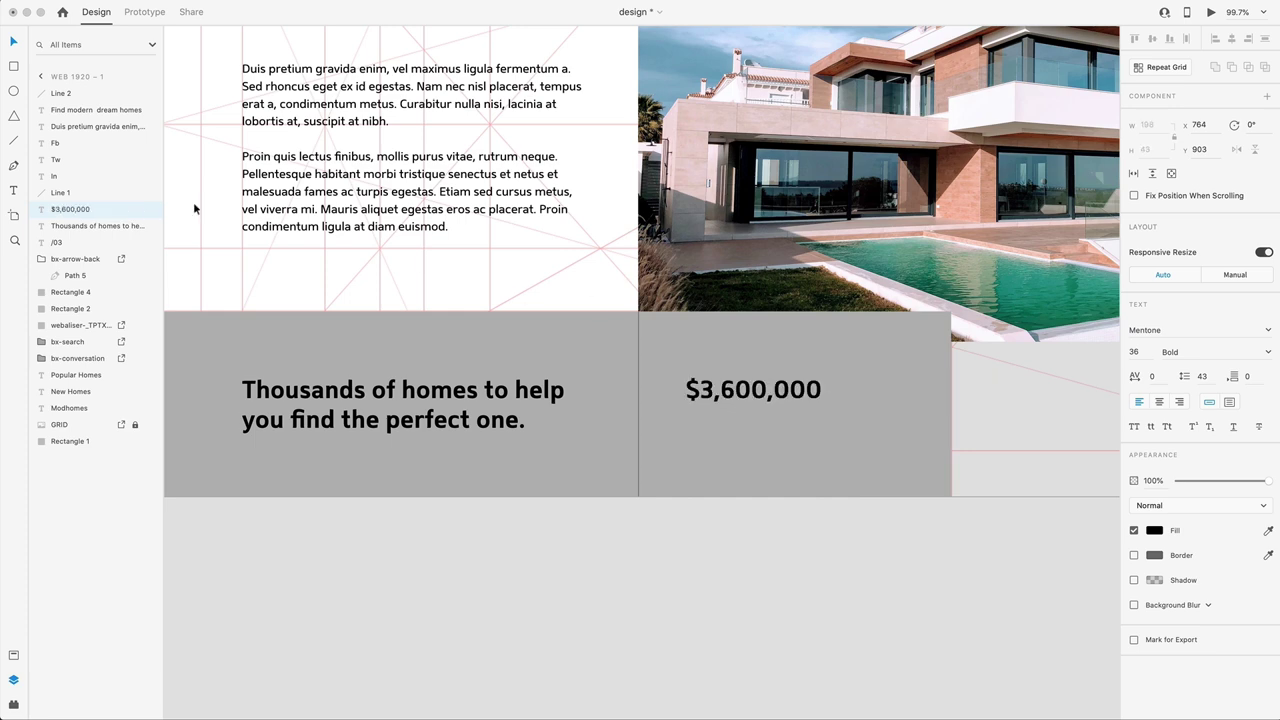
{"action": "left_click", "coordinate": [13, 38]}
{"action": "scroll", "coordinate": [808, 298], "scroll_direction": "down", "scroll_amount": 5}
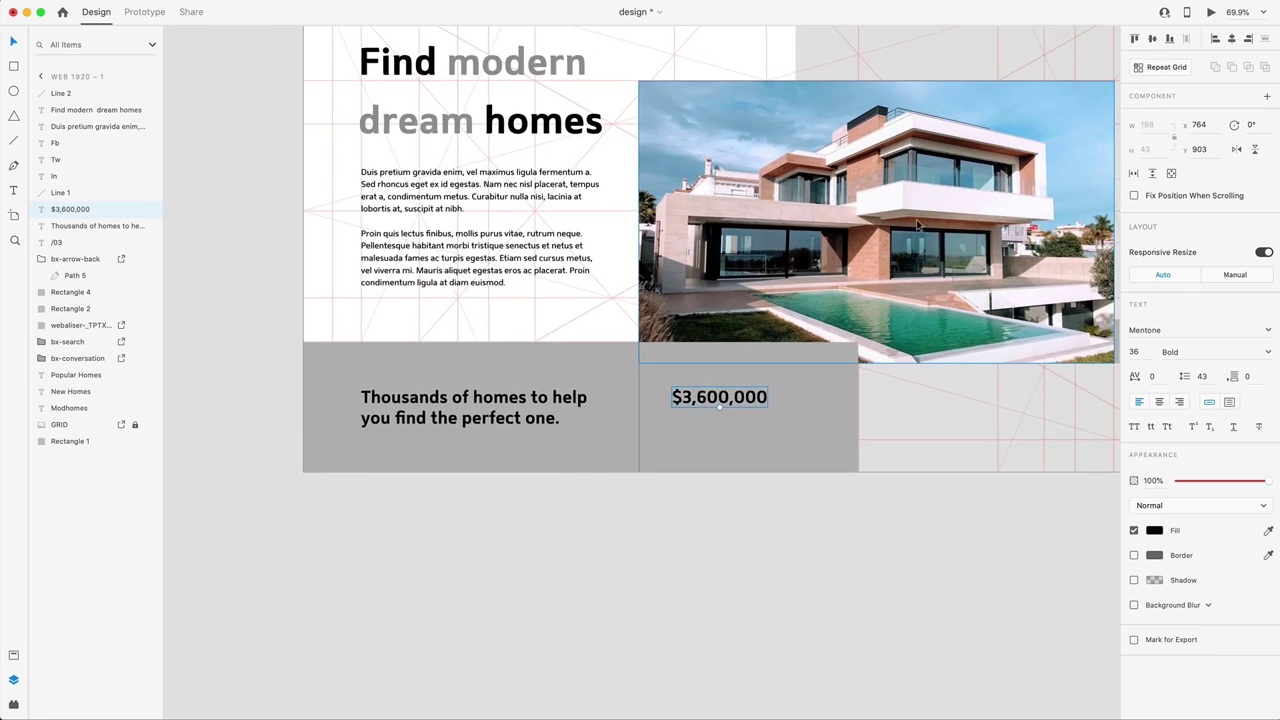
Duplicate the price label just above the original at about X 835, Y 893, and change the copy's text to "Featured Home"
{"action": "scroll", "coordinate": [768, 436], "scroll_direction": "up", "scroll_amount": 4}
{"action": "left_click_drag", "start_coordinate": [725, 343], "coordinate": [786, 343]}
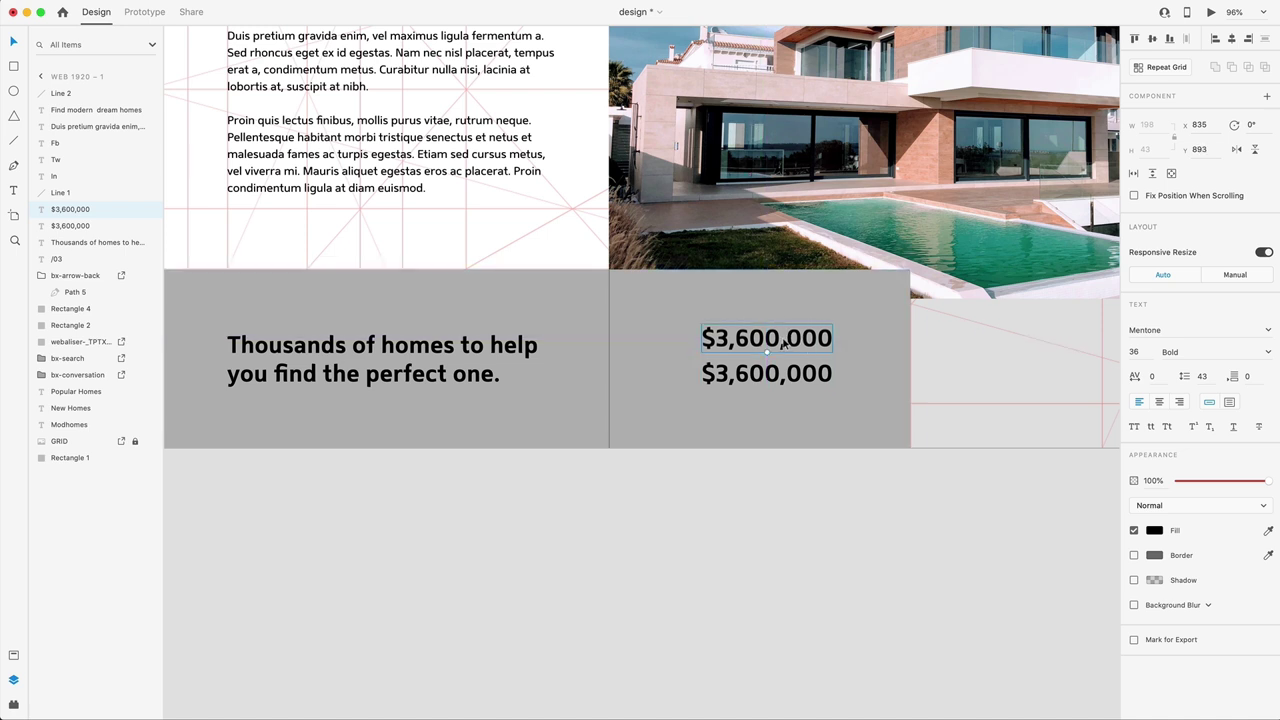
{"action": "double_click", "coordinate": [784, 342]}
{"action": "type", "text": "Featured Home"}
Set the "Featured Home" text to size 20 in the Regular weight
{"action": "left_click", "coordinate": [1138, 351]}
{"action": "type", "text": "2"}
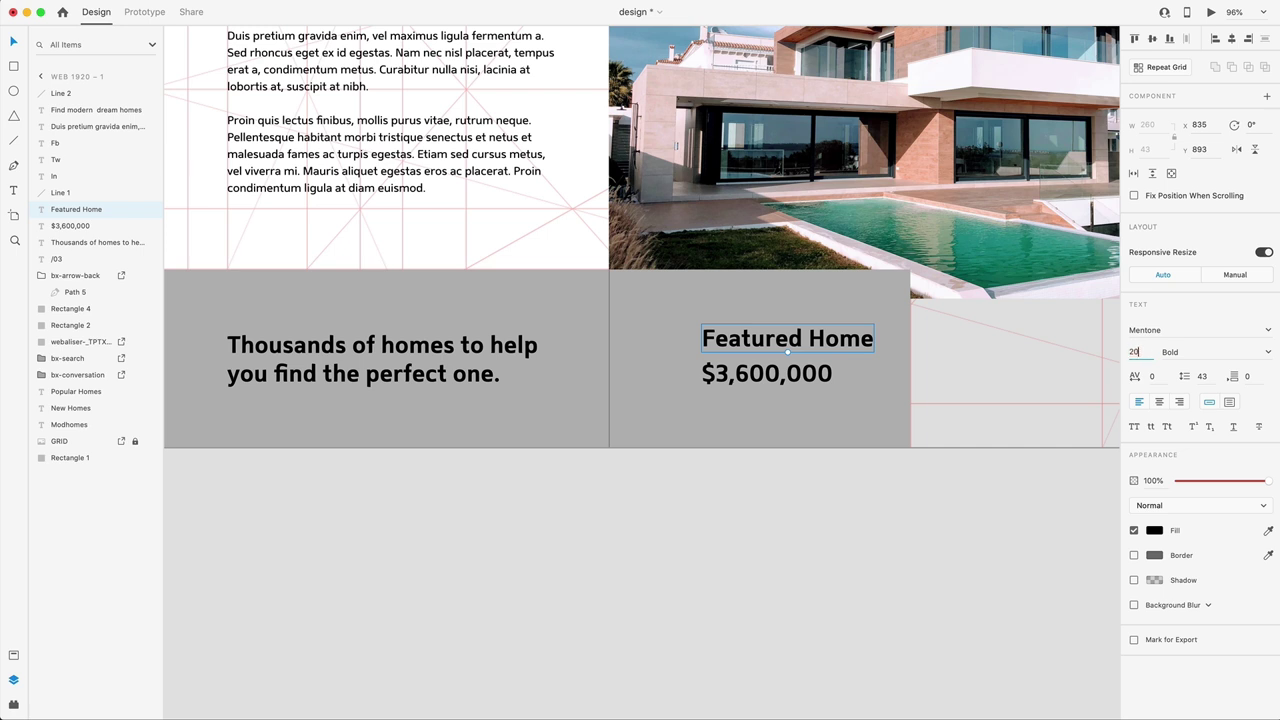
{"action": "type", "text": "0"}
{"action": "key", "text": "Return"}
{"action": "left_click", "coordinate": [1270, 352]}
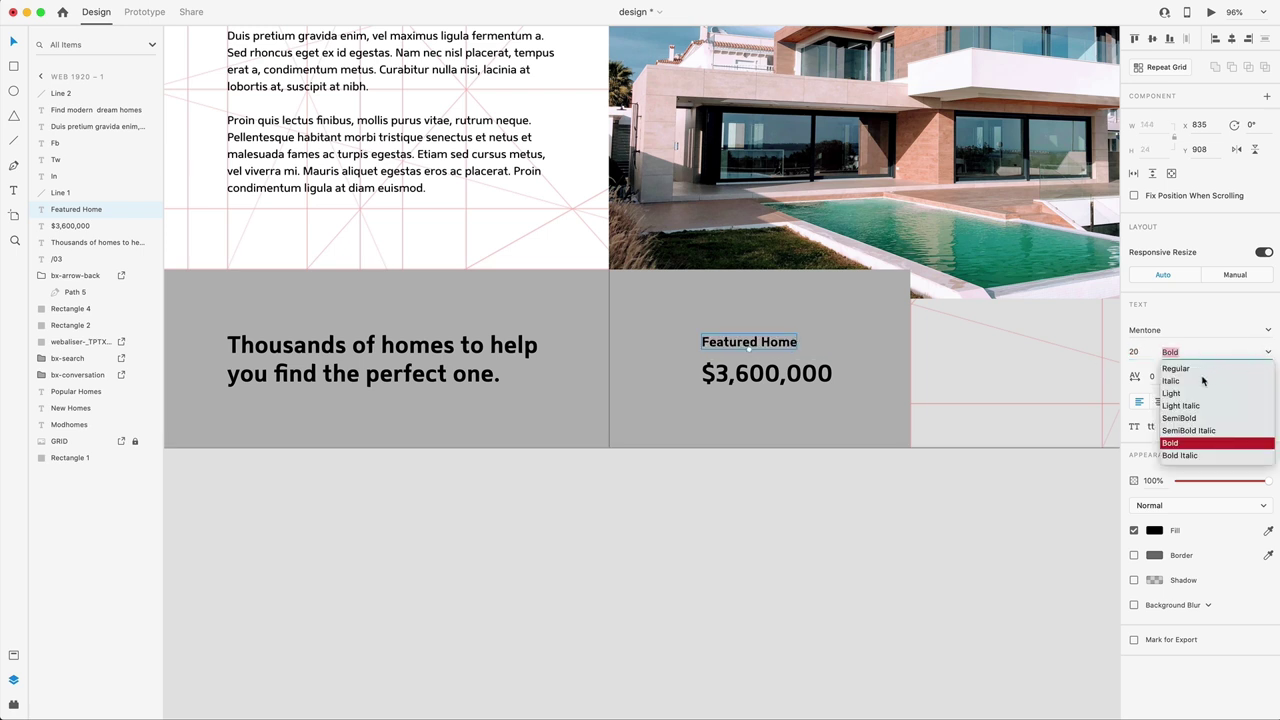
{"action": "left_click", "coordinate": [1177, 369]}
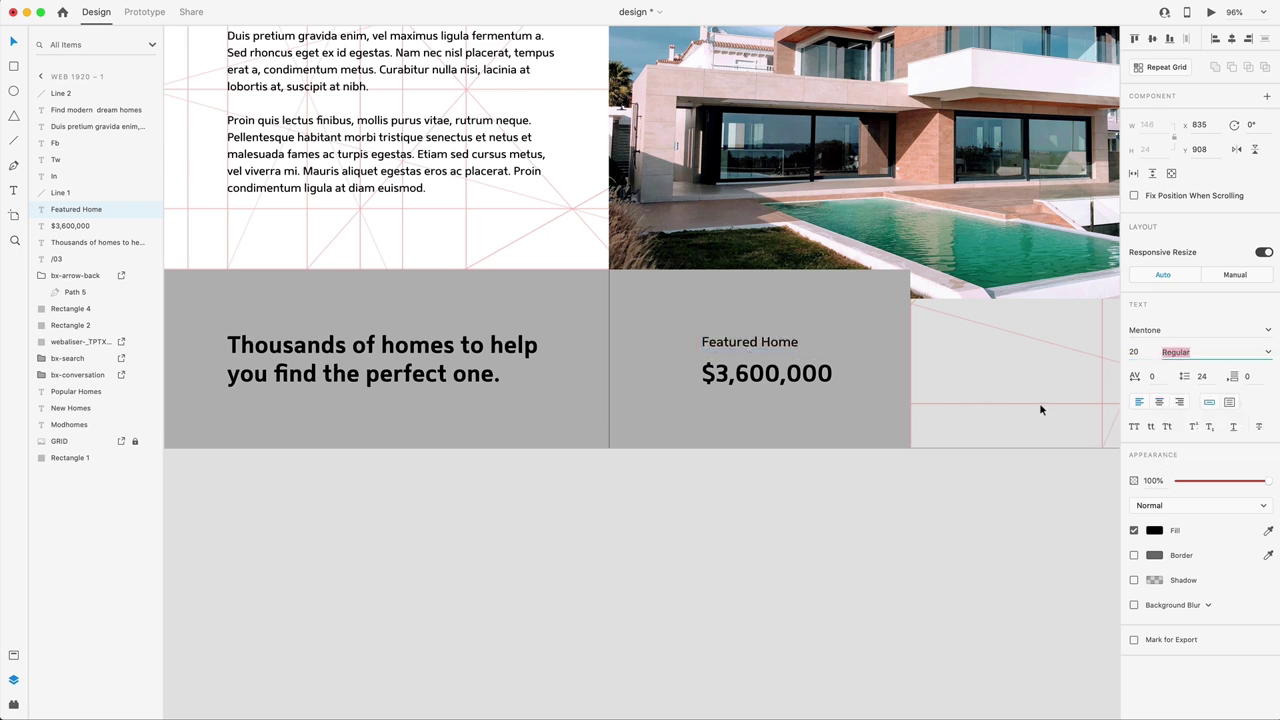
Centre "Featured Home" closely above the "$3,600,000" price and group the two labels
{"action": "left_click", "coordinate": [715, 378]}
{"action": "left_click", "coordinate": [1160, 402]}
{"action": "scroll", "coordinate": [760, 360], "scroll_direction": "left", "scroll_amount": 3}
{"action": "left_click_drag", "start_coordinate": [836, 334], "coordinate": [845, 366]}
{"action": "left_click", "coordinate": [843, 358], "text": "shift"}
{"action": "key", "text": "super+g"}
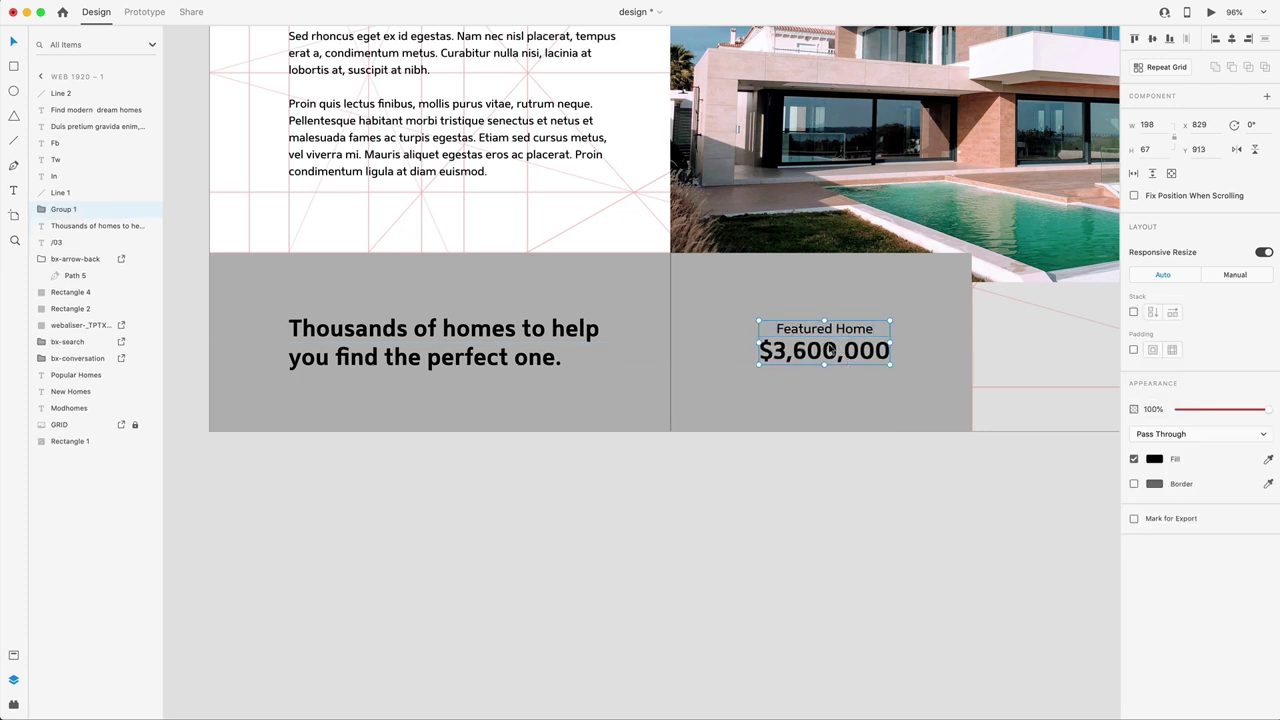
Align the featured home price group vertically to the middle of the grey rectangle
{"action": "left_click", "coordinate": [842, 390], "text": "shift"}
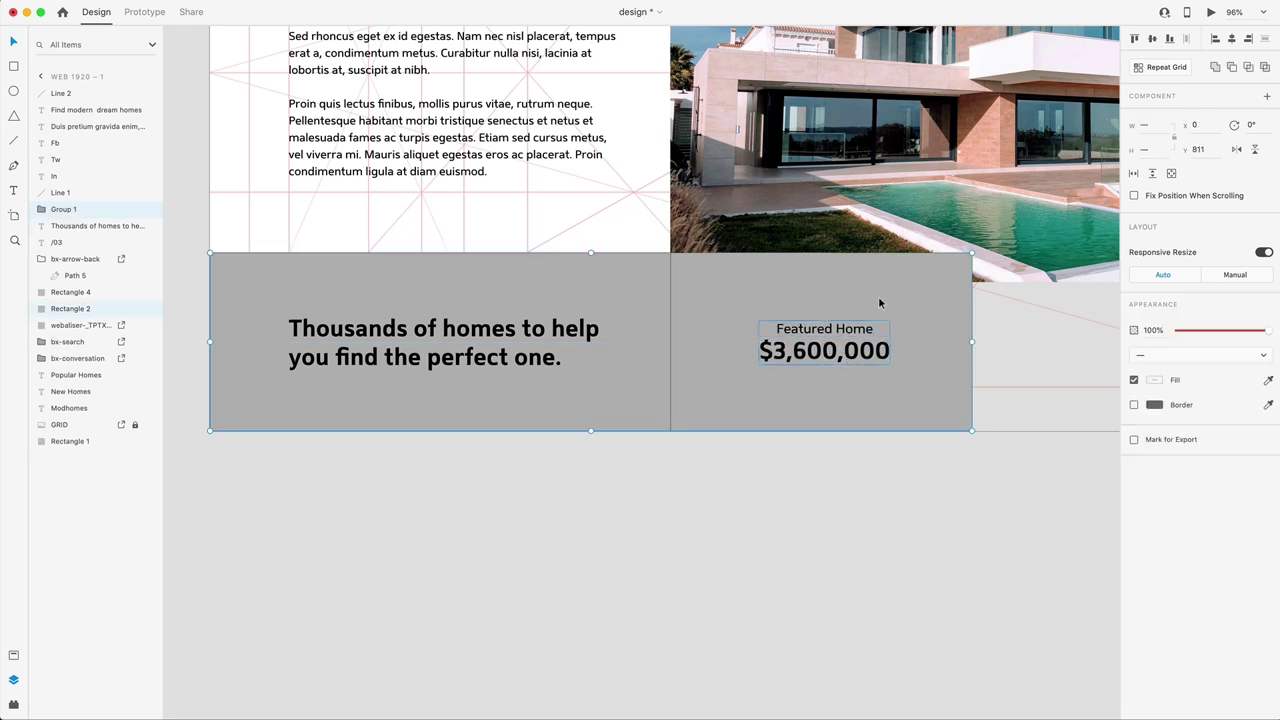
{"action": "left_click", "coordinate": [1151, 40]}
{"action": "left_click", "coordinate": [828, 478]}
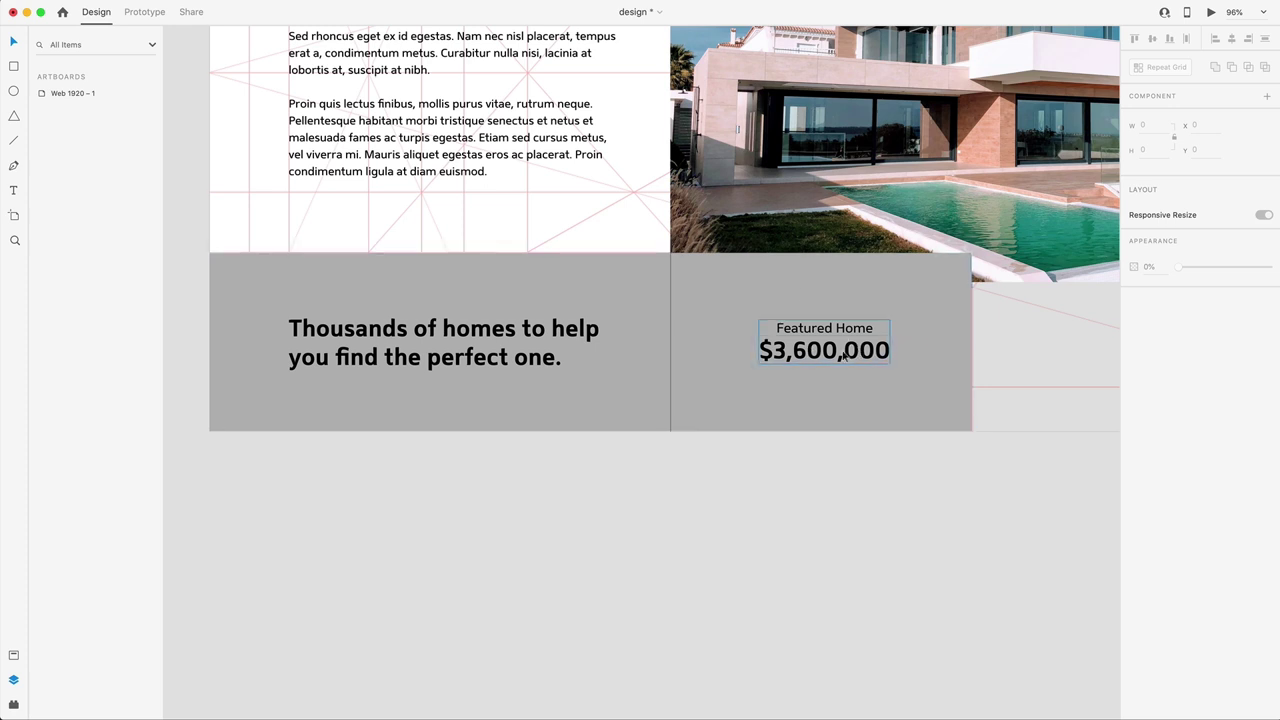
Check the price group's spacing to the rectangle's edges and nudge it 5 px left to X 824
{"action": "left_click", "coordinate": [873, 345]}
{"action": "key", "text": "alt"}
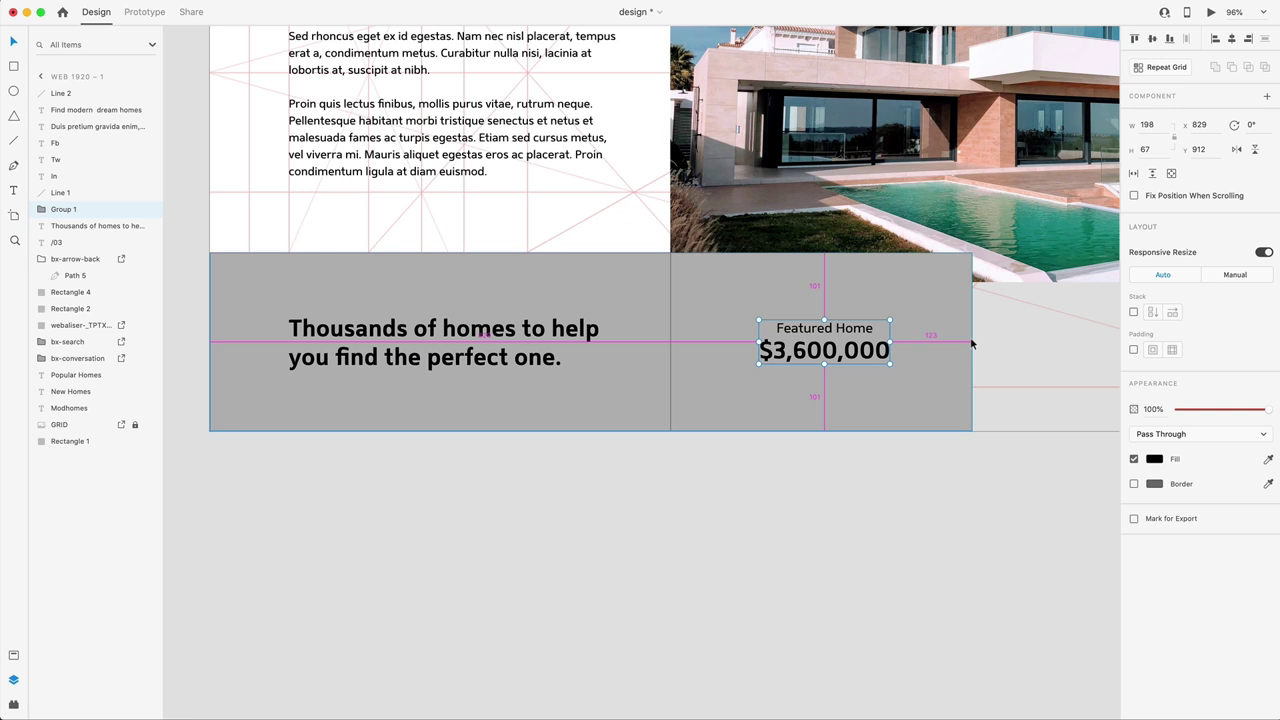
{"action": "key", "text": "Left"}
{"action": "key", "text": "Left"}
{"action": "key", "text": "Left"}
{"action": "key", "text": "Left"}
{"action": "key", "text": "Left"}
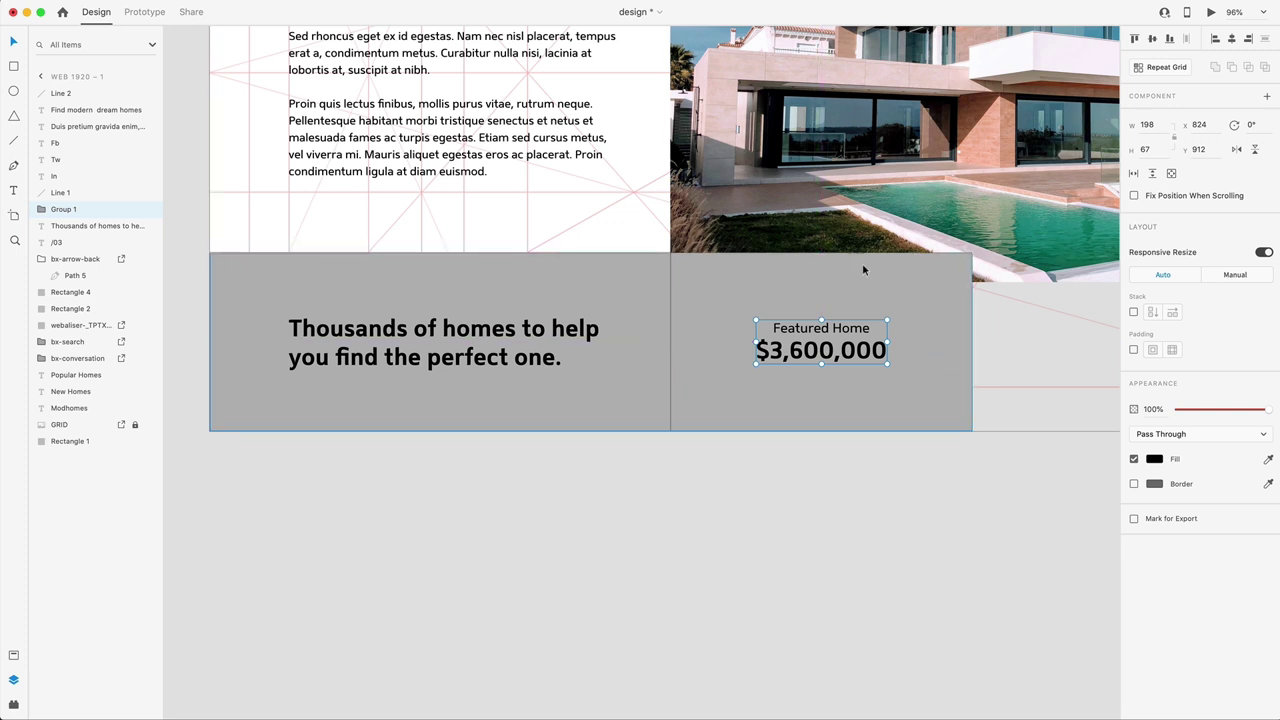
{"action": "left_click", "coordinate": [867, 544]}
Set the GRID image's opacity to 0% and send it backward behind the light grey background rectangle
{"action": "key", "text": "super+0"}
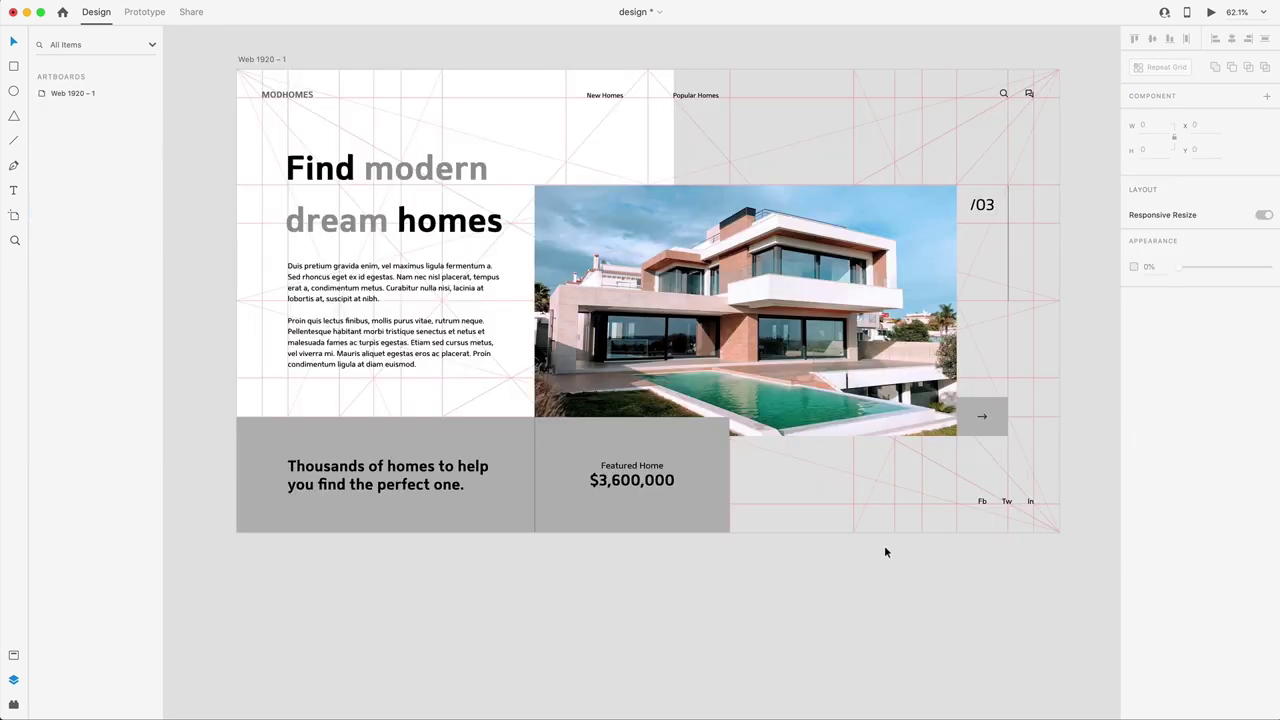
{"action": "left_click", "coordinate": [437, 116]}
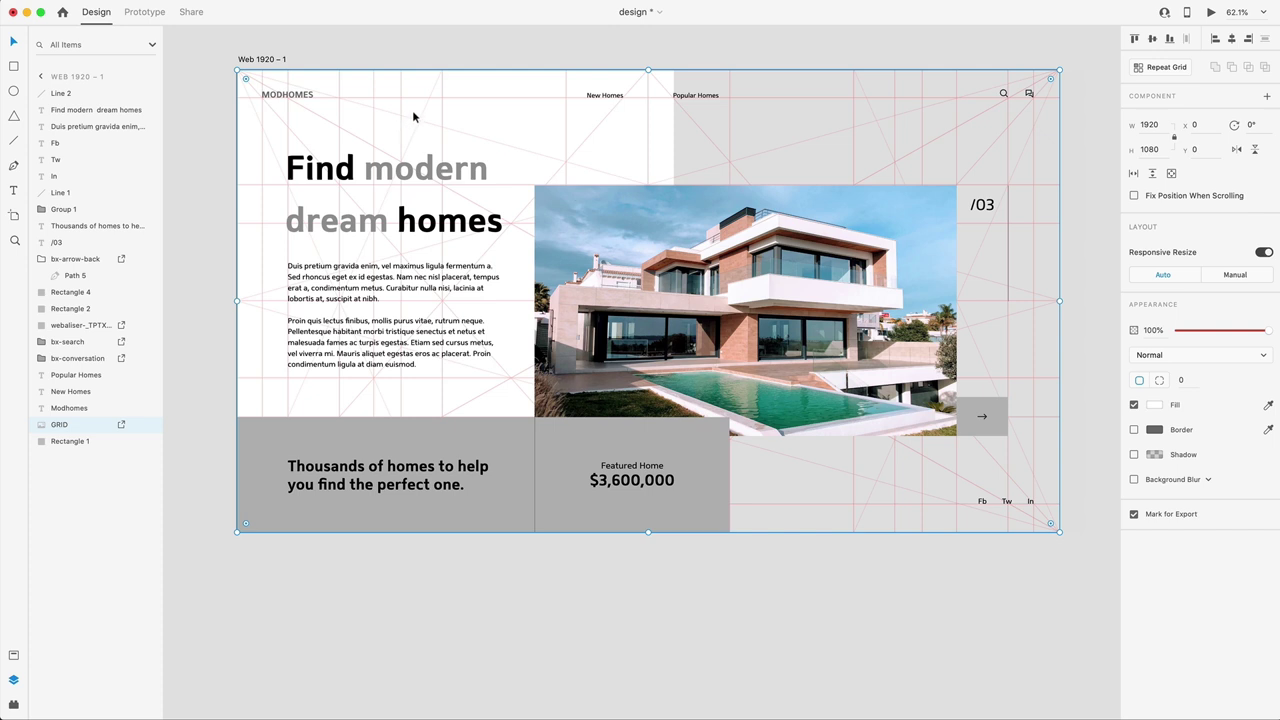
{"action": "left_click_drag", "start_coordinate": [1255, 333], "coordinate": [1166, 336]}
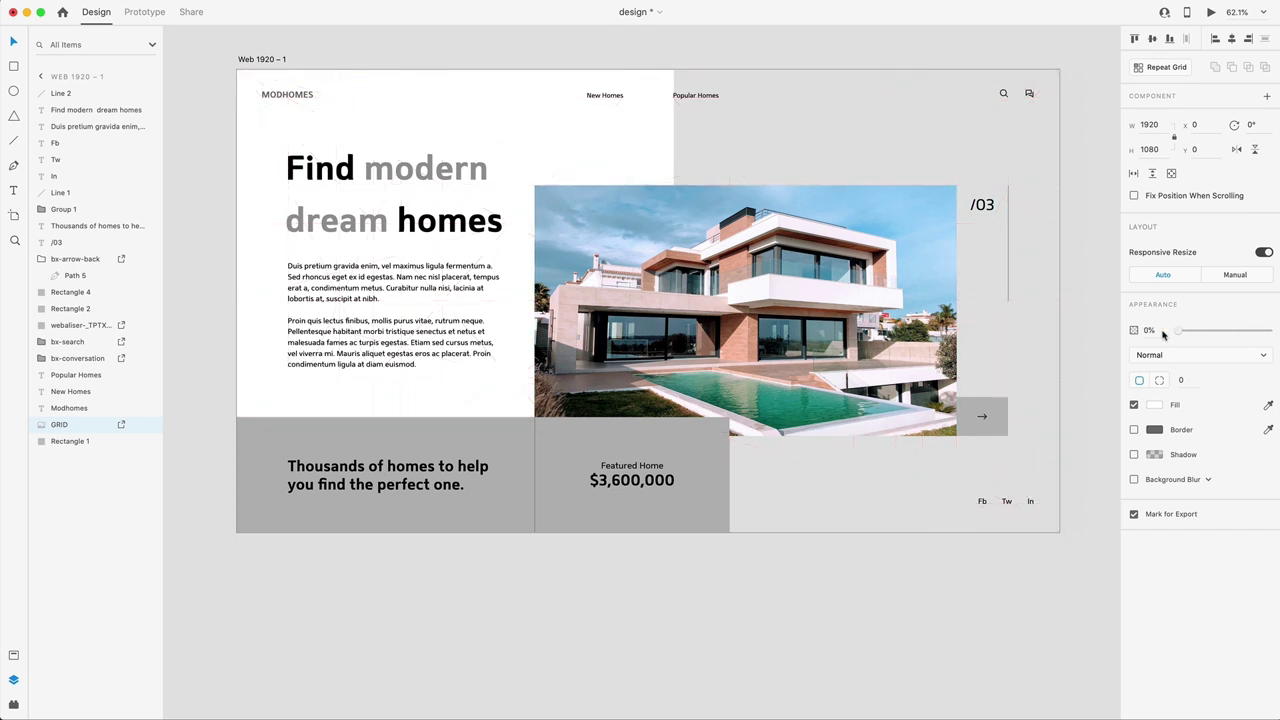
{"action": "key", "text": "super+bracketleft"}
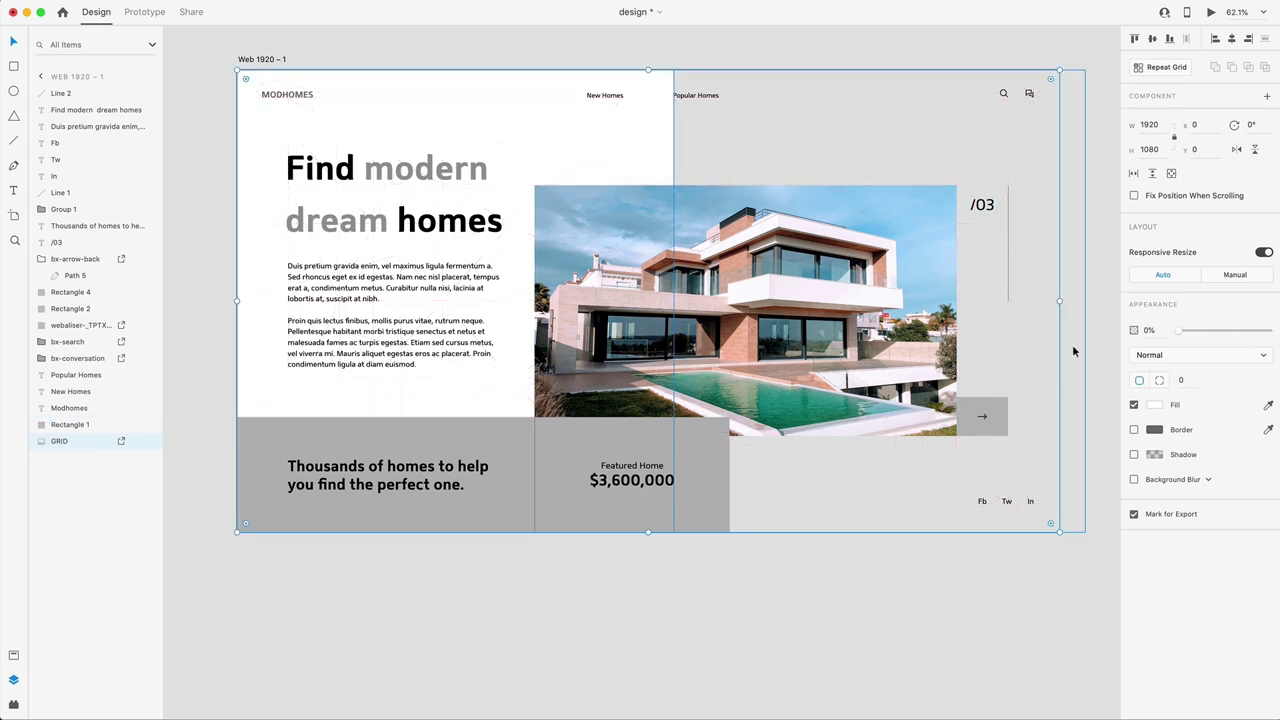
{"action": "left_click", "coordinate": [985, 588]}
Rename the "Web 1920 – 1" artboard as "Wire"
{"action": "scroll", "coordinate": [990, 595], "scroll_direction": "down", "scroll_amount": 3}
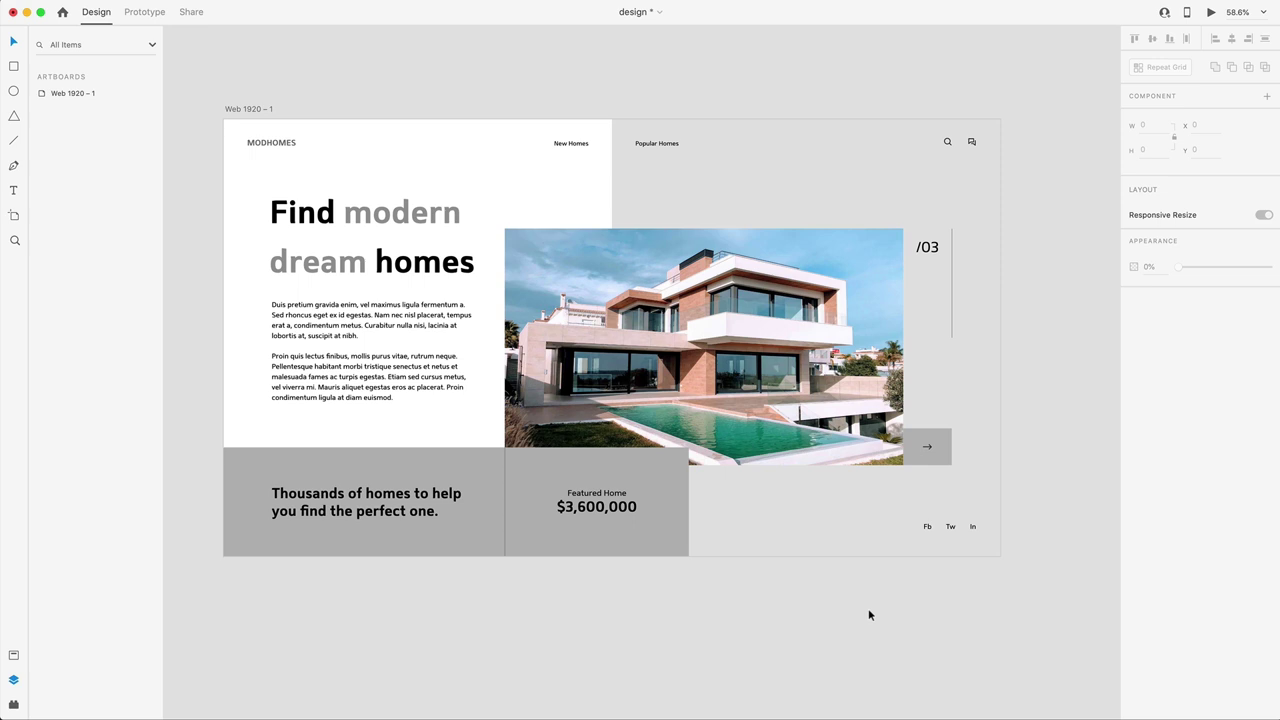
{"action": "left_click", "coordinate": [256, 111]}
{"action": "double_click", "coordinate": [253, 109]}
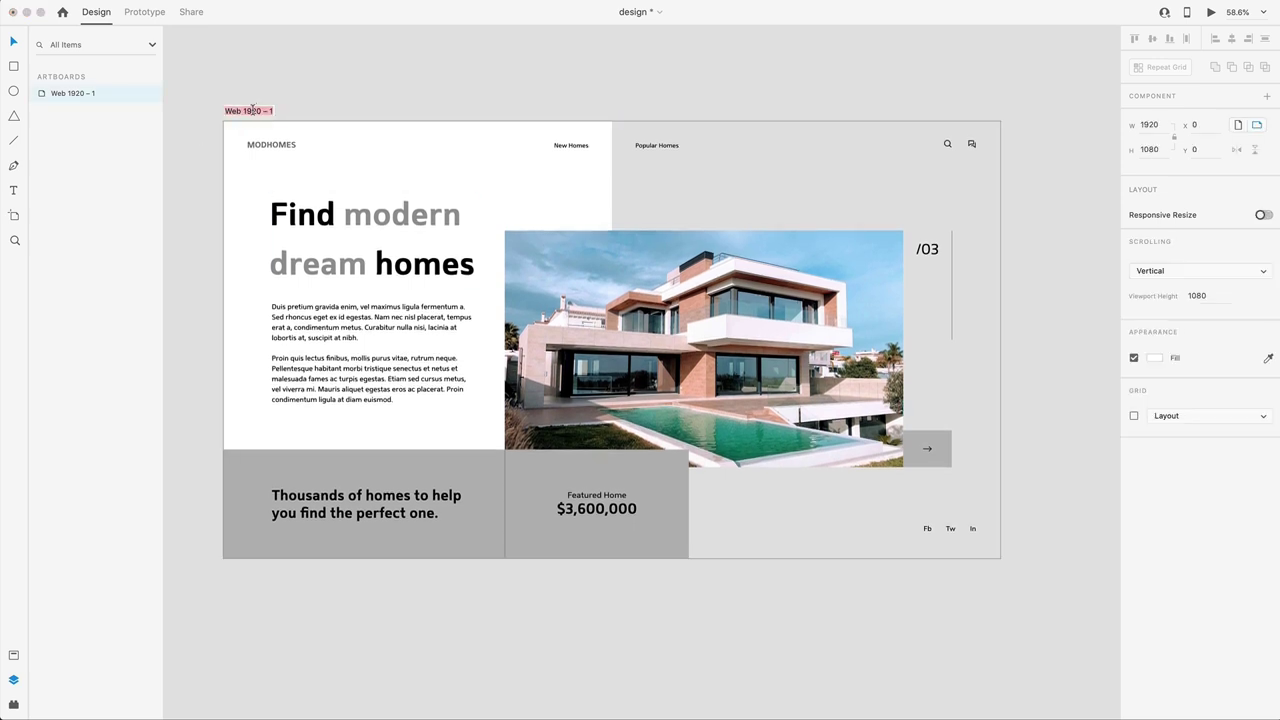
{"action": "type", "text": "Wire"}
{"action": "key", "text": "Return"}
Duplicate the "Wire" artboard and name the copy "Design"
{"action": "key", "text": "super+d"}
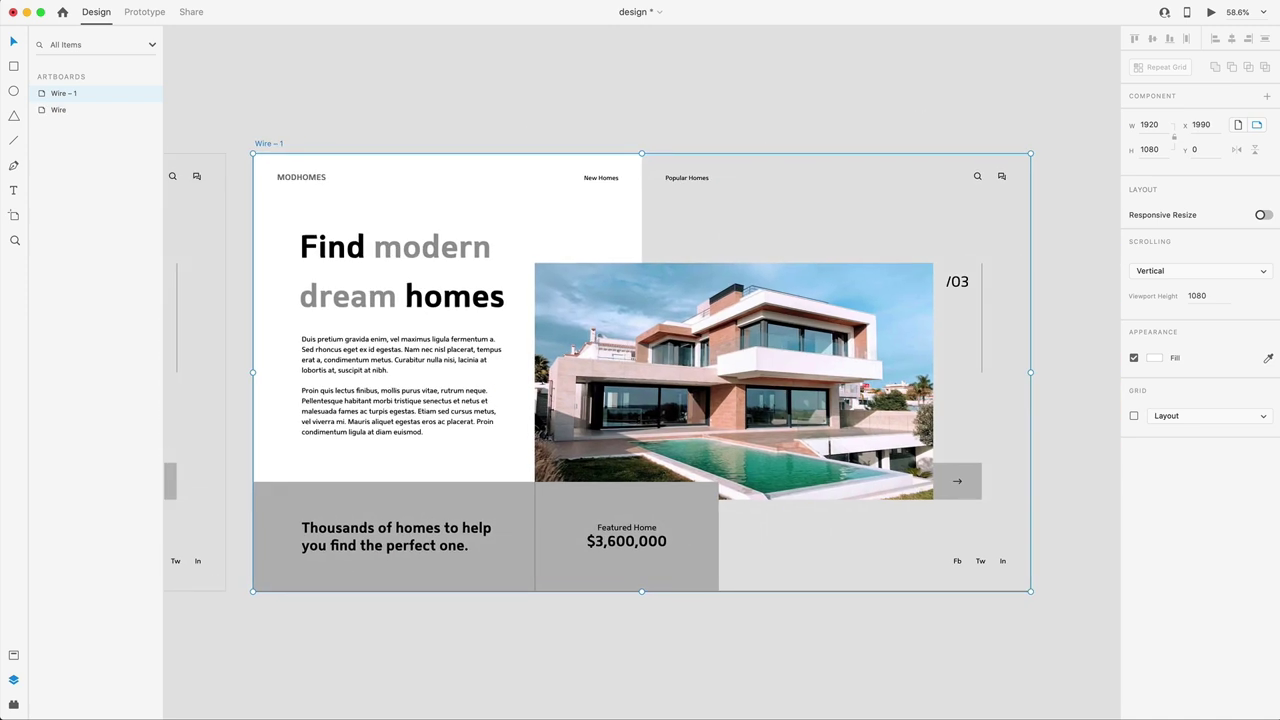
{"action": "double_click", "coordinate": [267, 144]}
{"action": "type", "text": "Design"}
{"action": "key", "text": "Return"}
{"action": "left_click", "coordinate": [569, 71]}
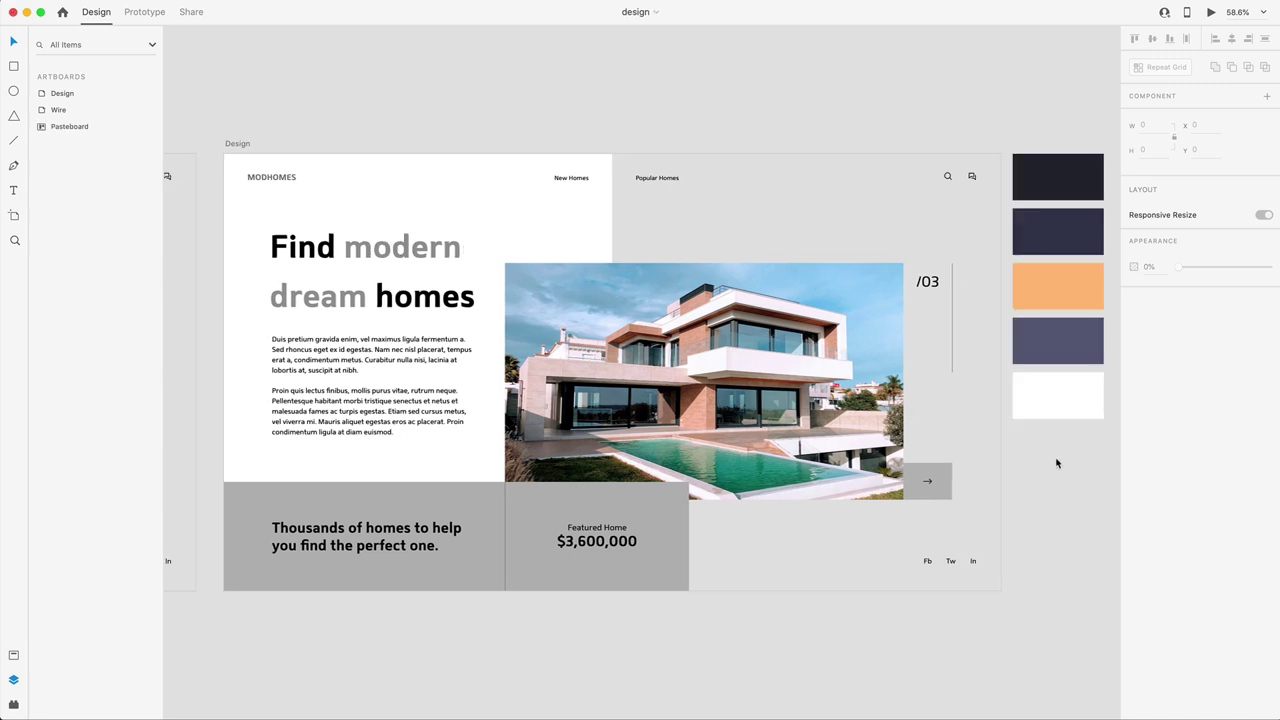
Examine the fill hex codes of the five palette swatches beside the "Design" artboard
{"action": "left_click", "coordinate": [1052, 183]}
{"action": "left_click", "coordinate": [1152, 366]}
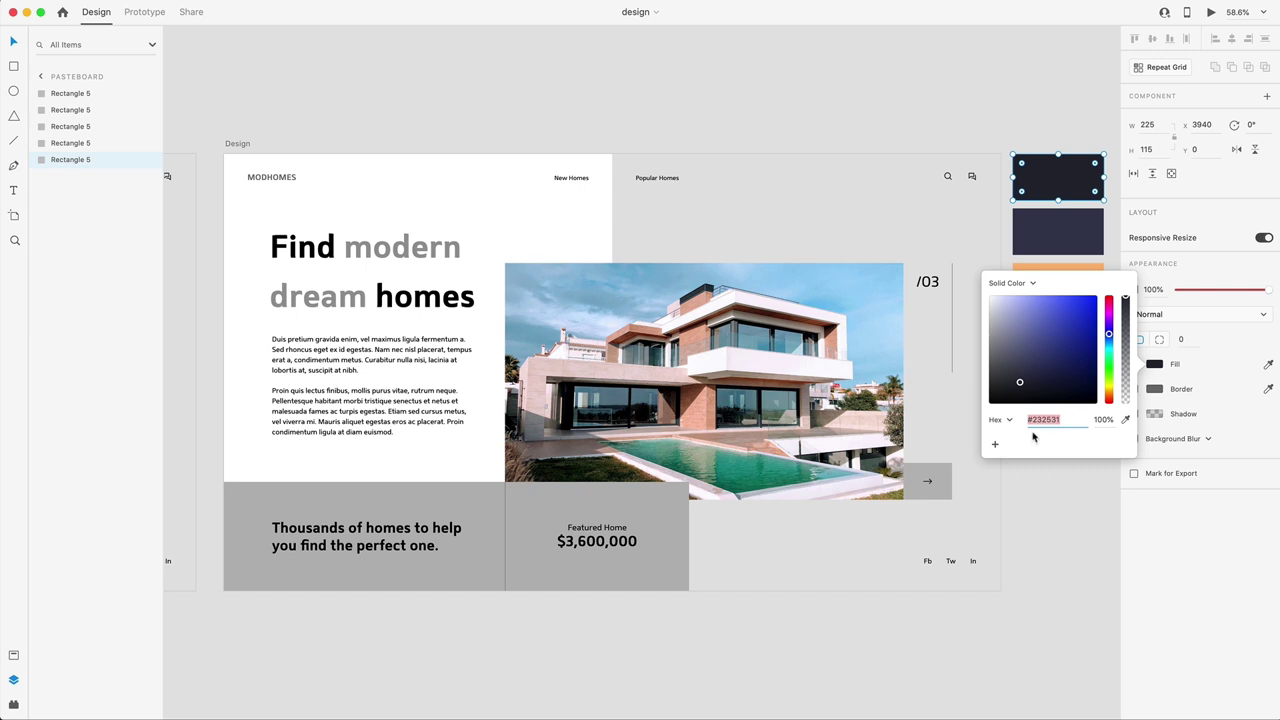
{"action": "left_click", "coordinate": [1064, 497]}
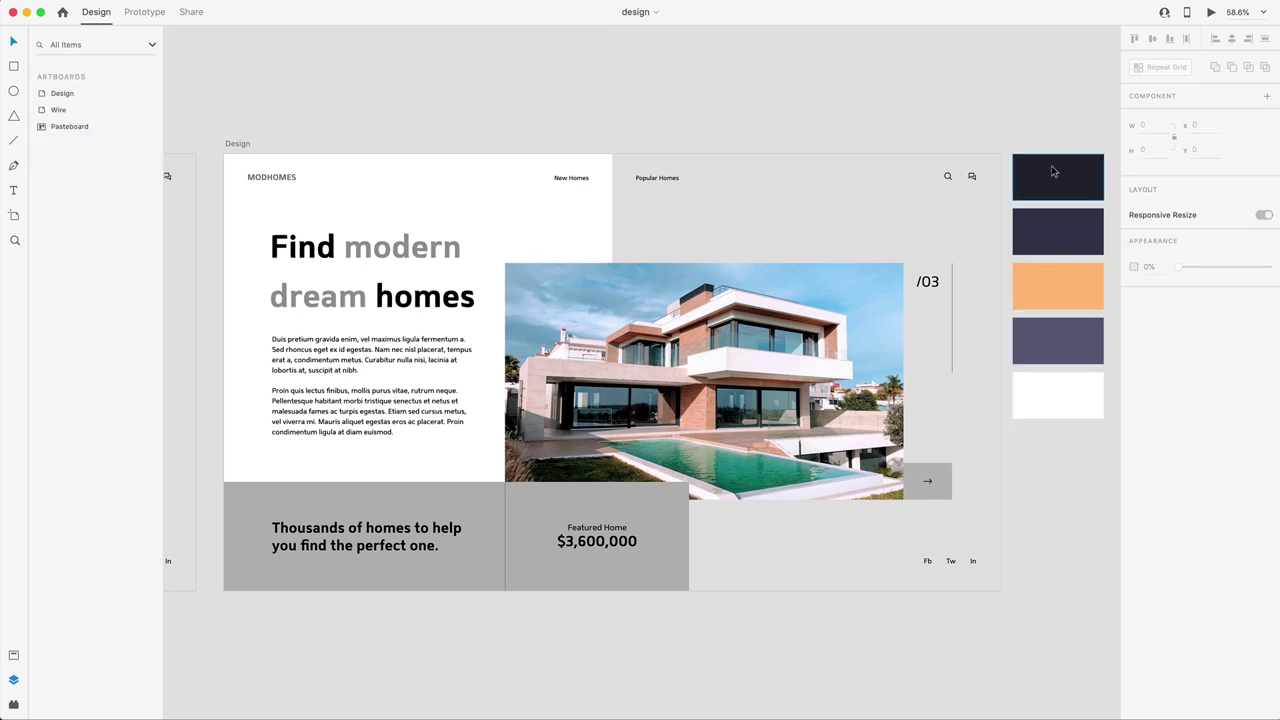
{"action": "left_click", "coordinate": [1078, 232]}
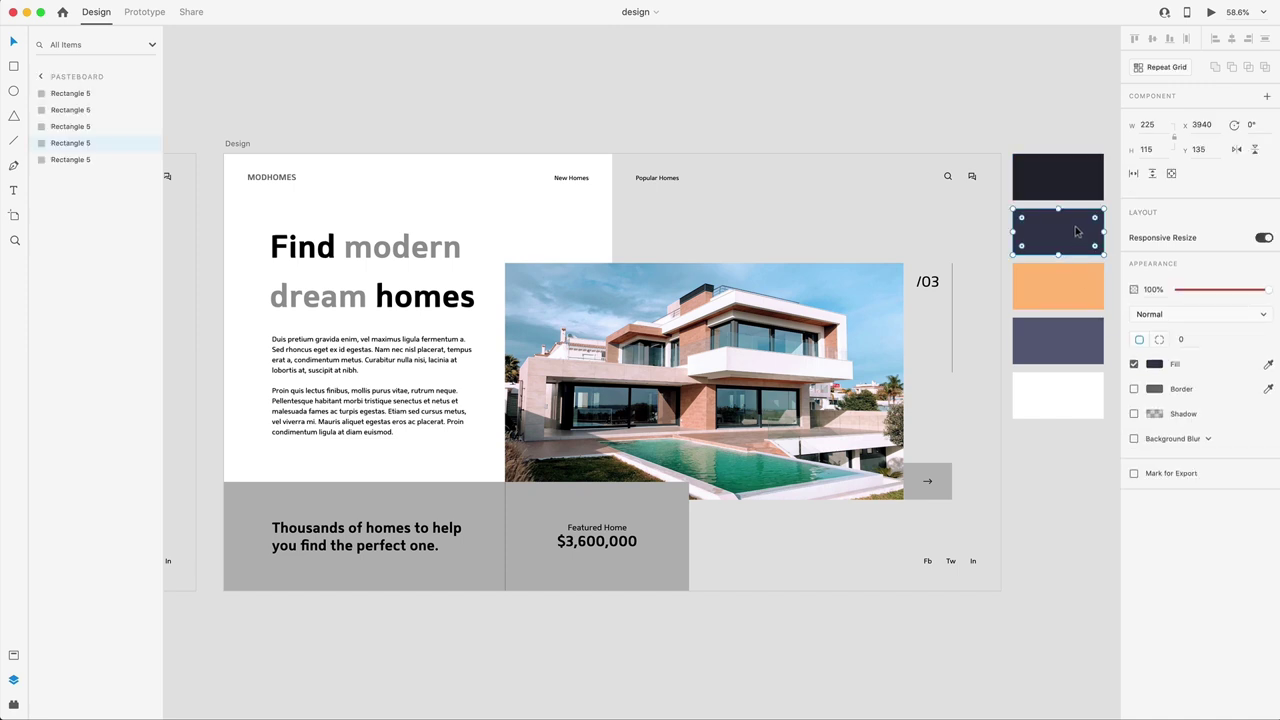
{"action": "left_click", "coordinate": [1155, 365]}
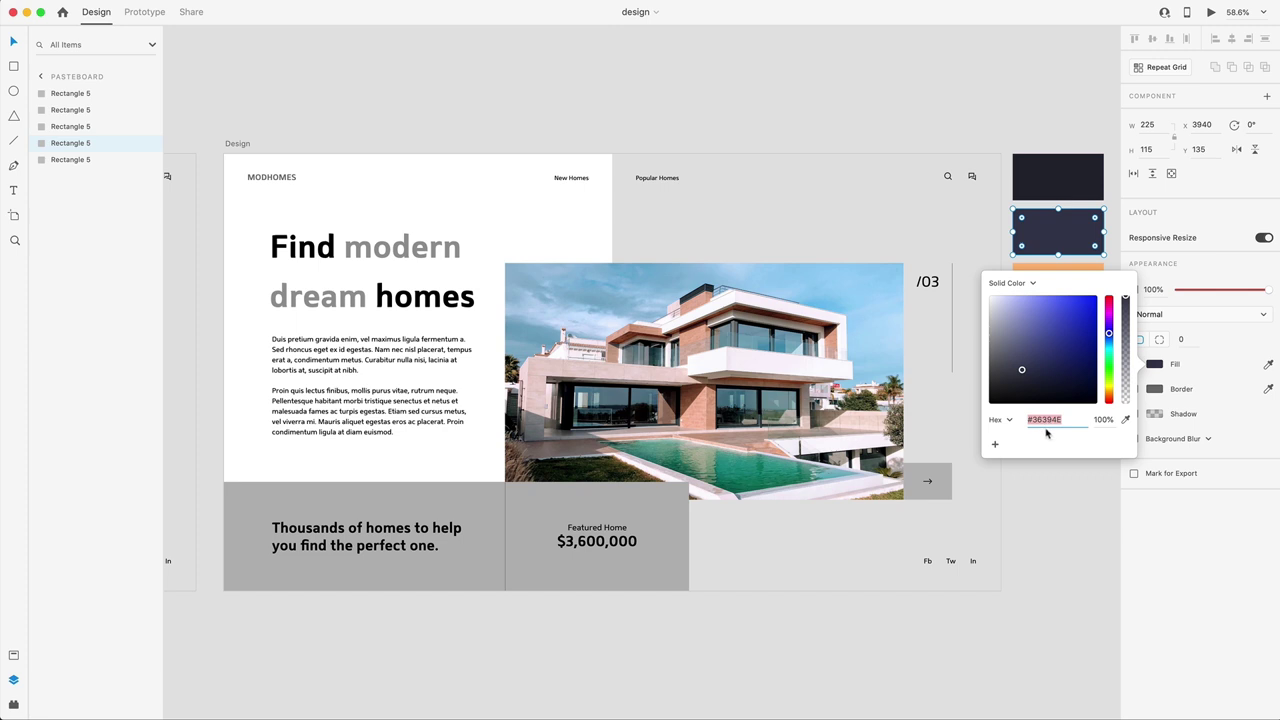
{"action": "left_click", "coordinate": [1058, 345]}
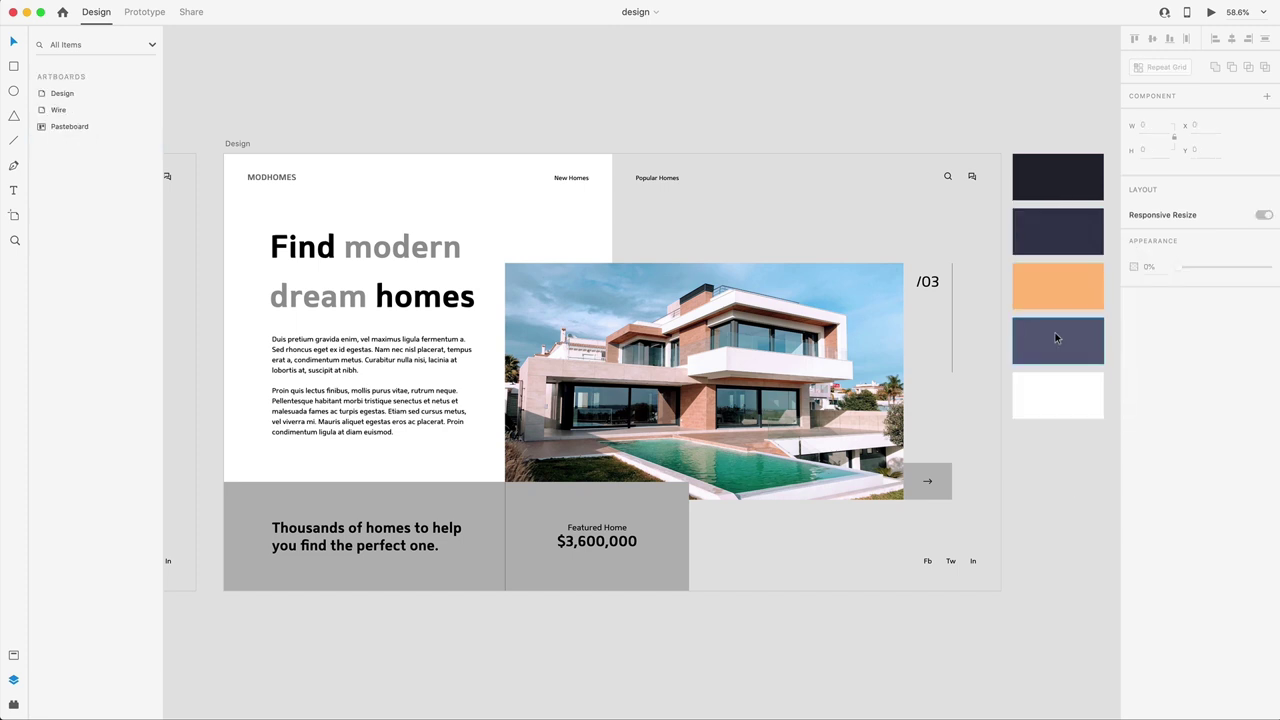
{"action": "left_click", "coordinate": [1156, 367]}
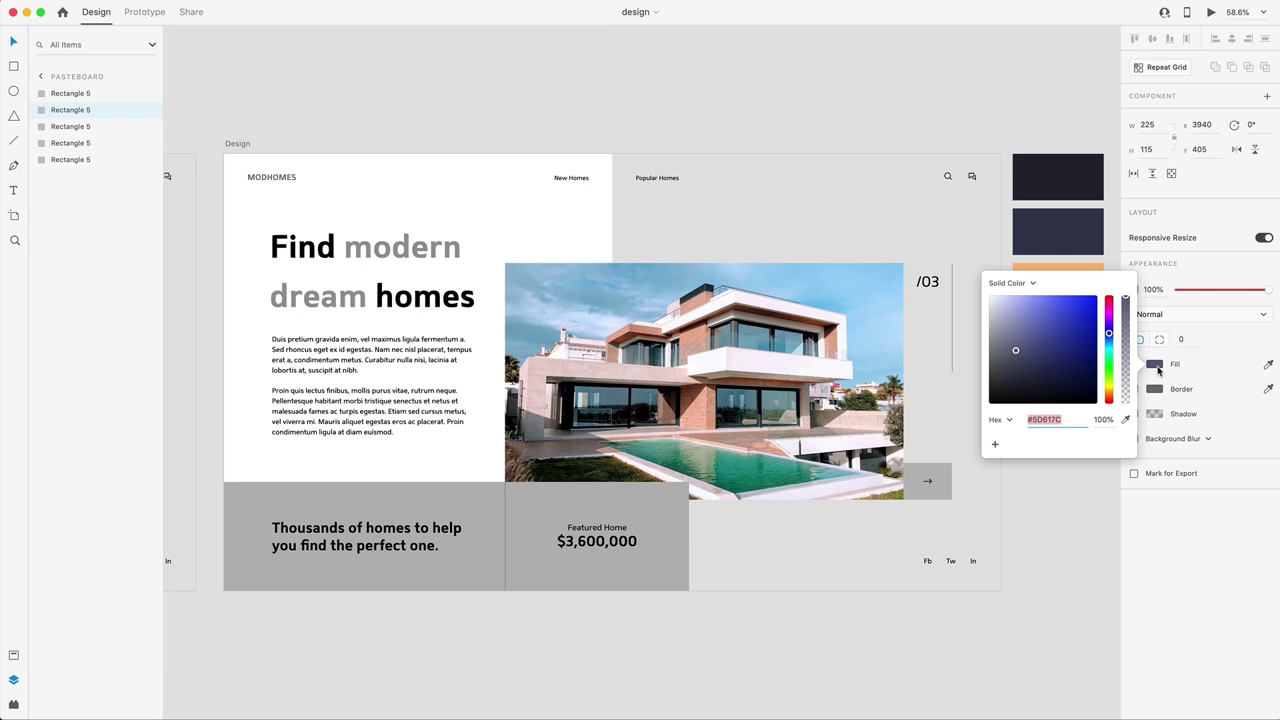
{"action": "left_click", "coordinate": [1076, 530]}
{"action": "left_click", "coordinate": [1063, 293]}
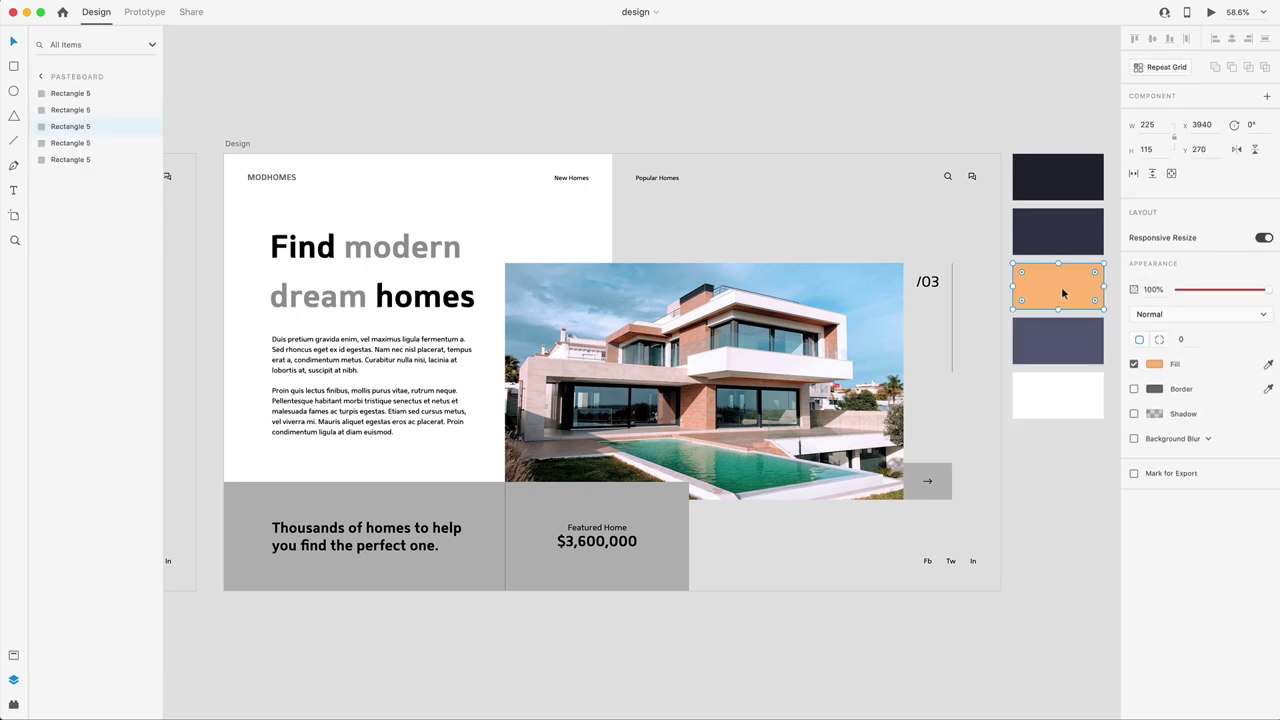
{"action": "left_click", "coordinate": [1155, 366]}
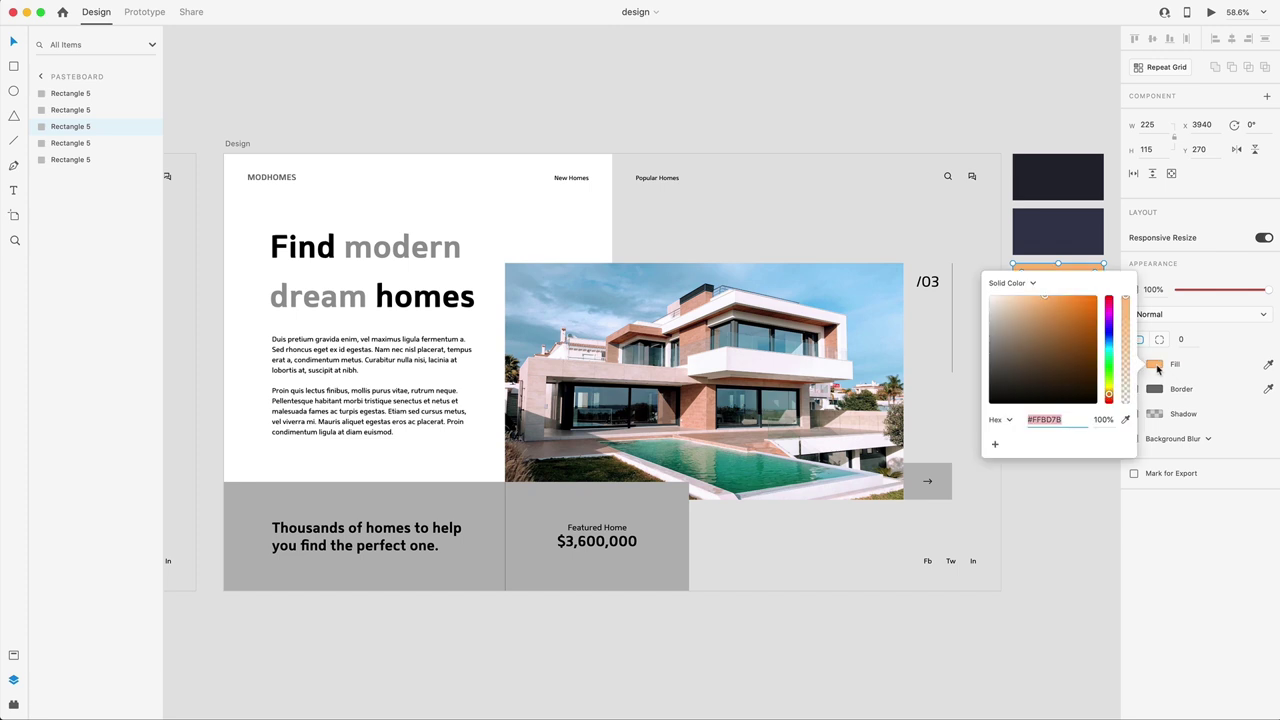
{"action": "left_click", "coordinate": [1089, 518]}
{"action": "left_click", "coordinate": [1058, 395]}
{"action": "left_click", "coordinate": [1156, 366]}
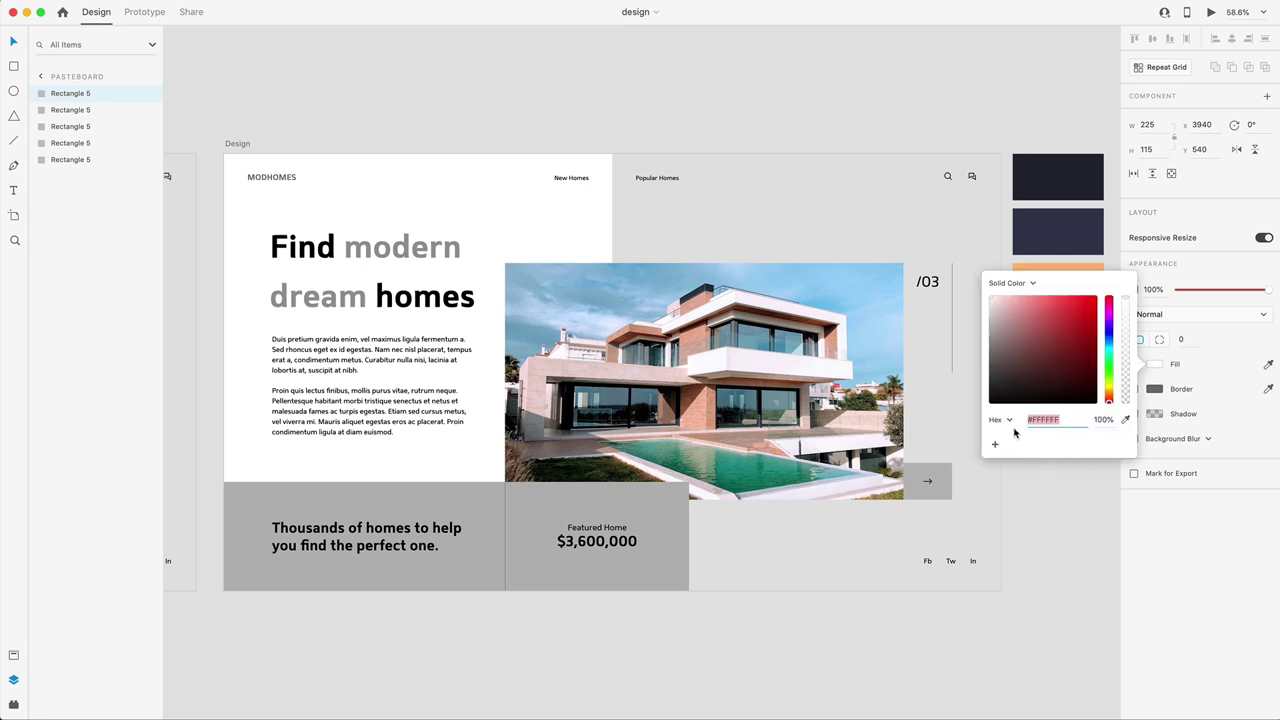
{"action": "left_click", "coordinate": [1070, 493]}
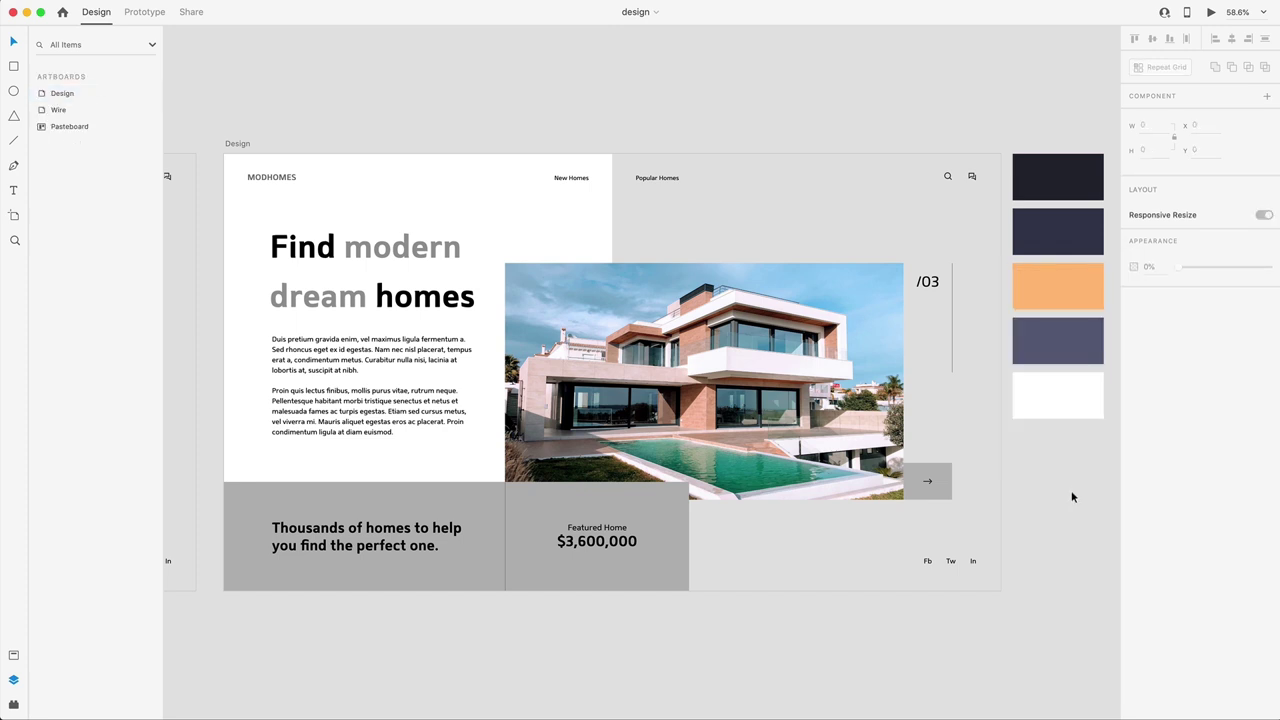
Fill the light grey background rectangle on the "Design" artboard with the darkest palette colour, #232531
{"action": "left_click", "coordinate": [766, 210]}
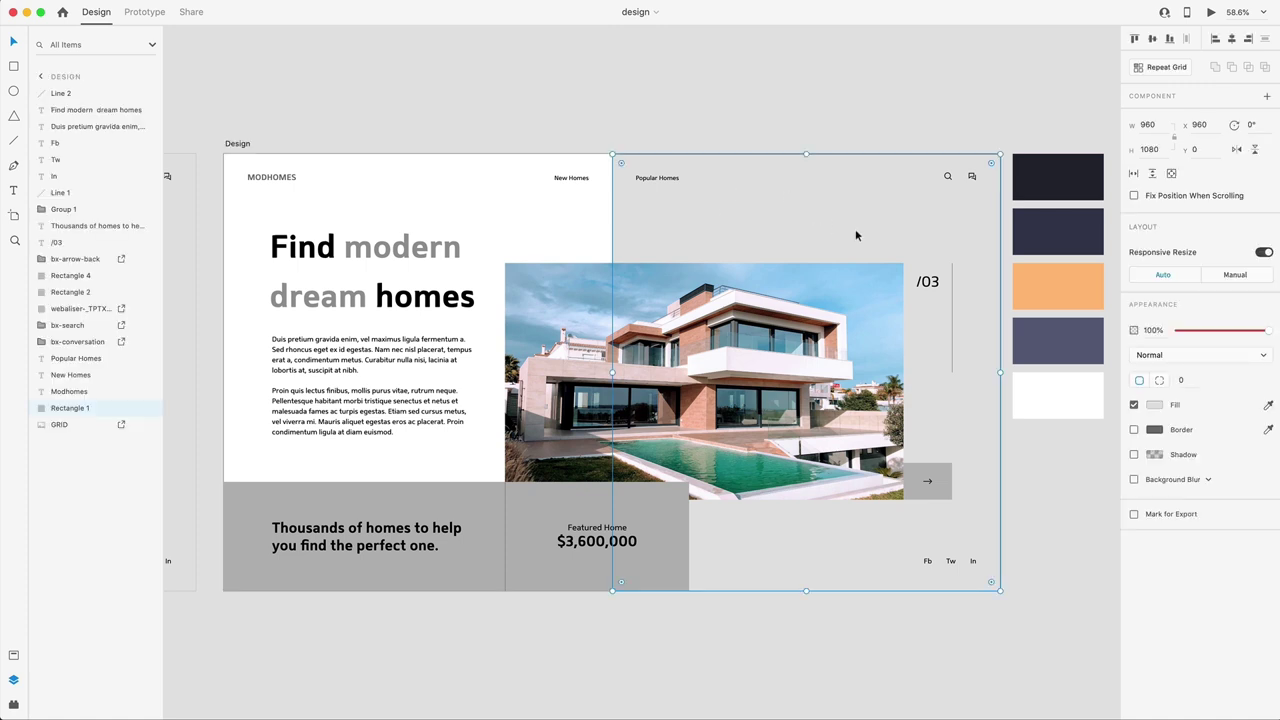
{"action": "left_click", "coordinate": [1070, 185]}
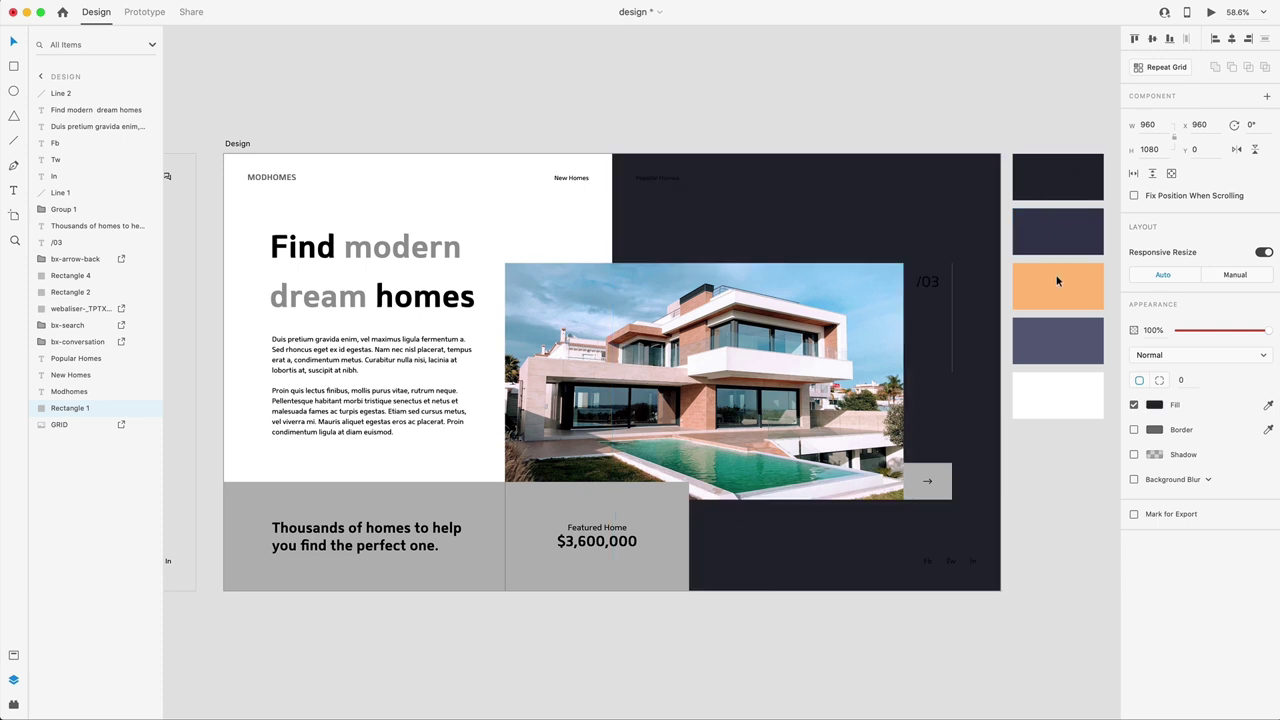
{"action": "left_click", "coordinate": [1055, 527]}
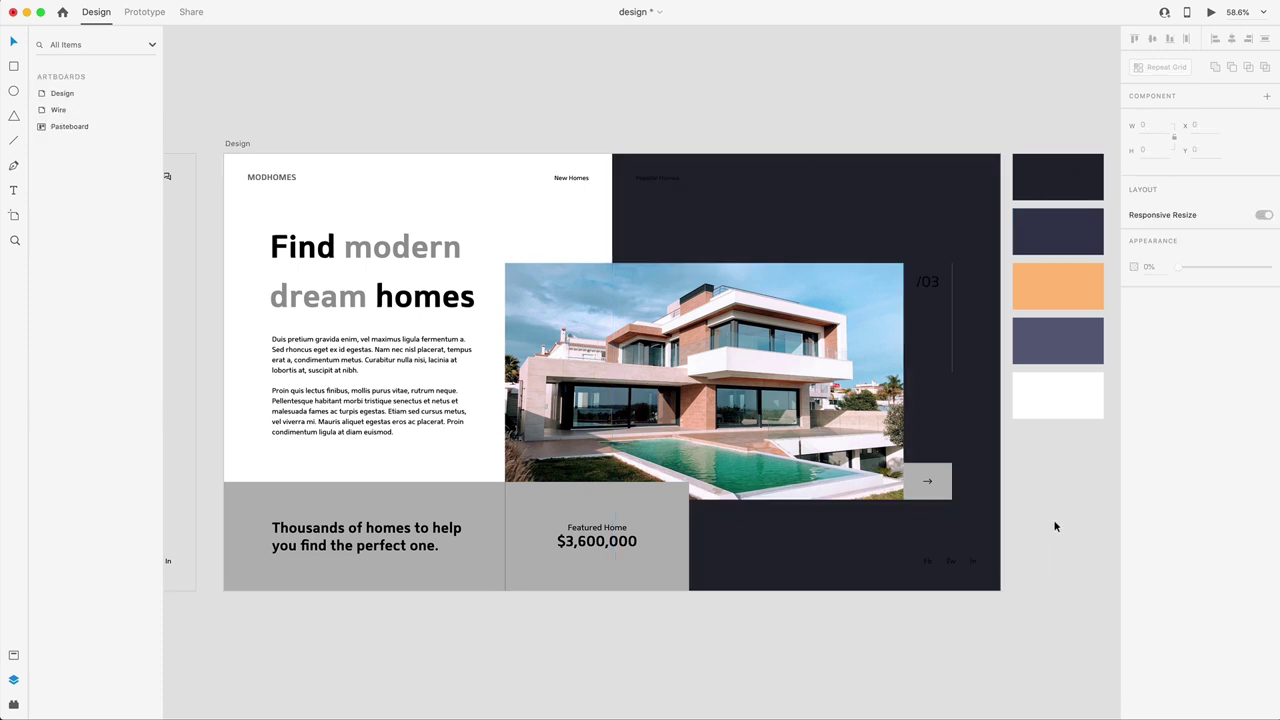
Select only the search and conversation icons in the header and set their fill to white, #FFFFFF
{"action": "left_click_drag", "start_coordinate": [878, 114], "coordinate": [988, 228]}
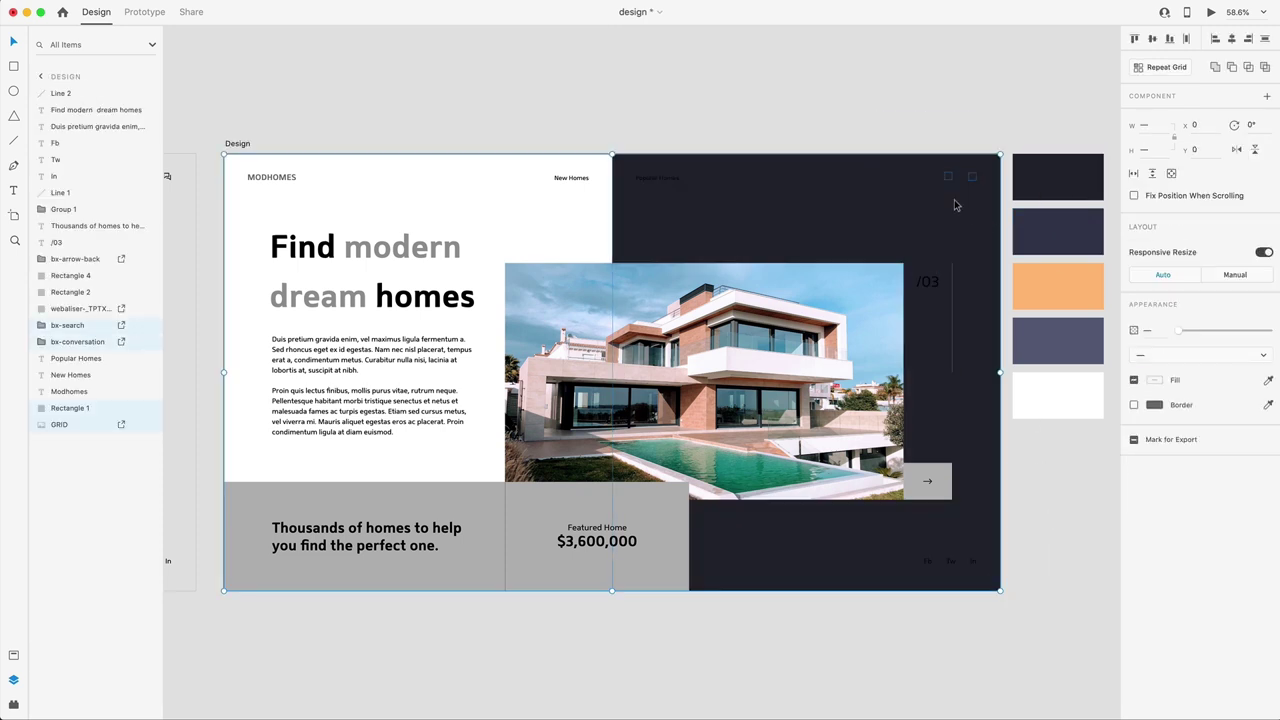
{"action": "left_click", "coordinate": [960, 230], "text": "shift"}
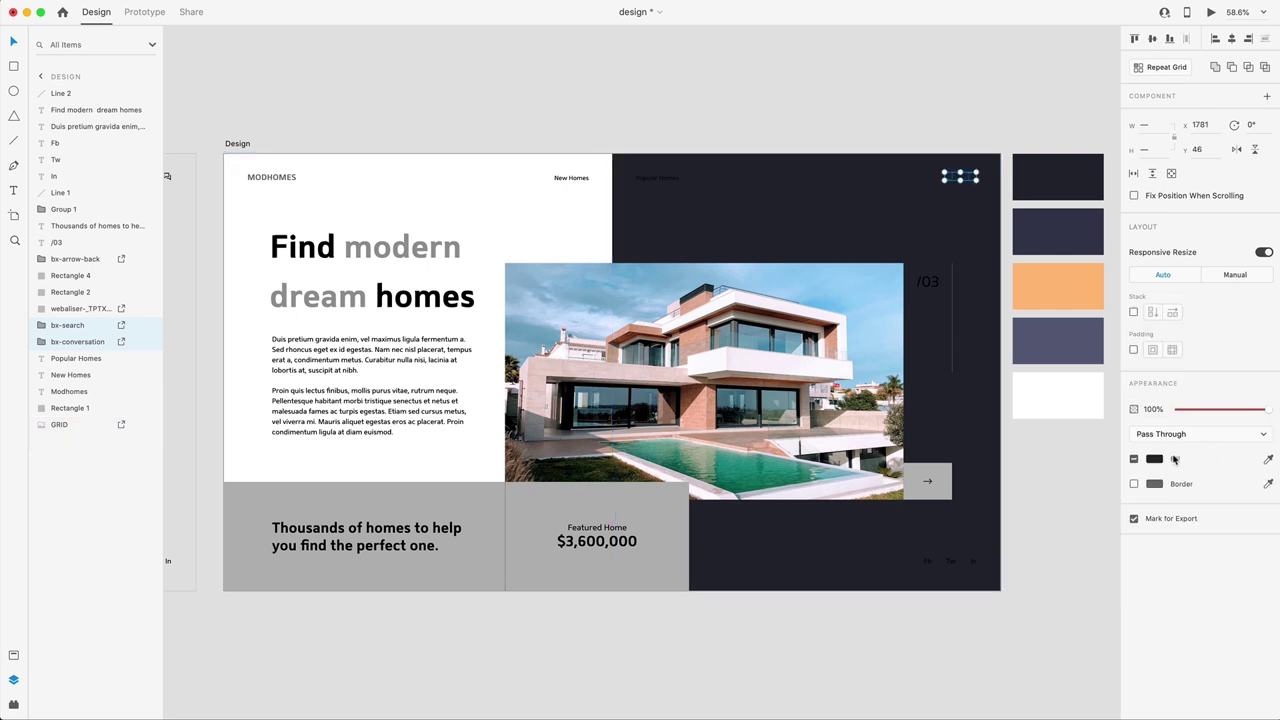
{"action": "left_click", "coordinate": [1155, 459]}
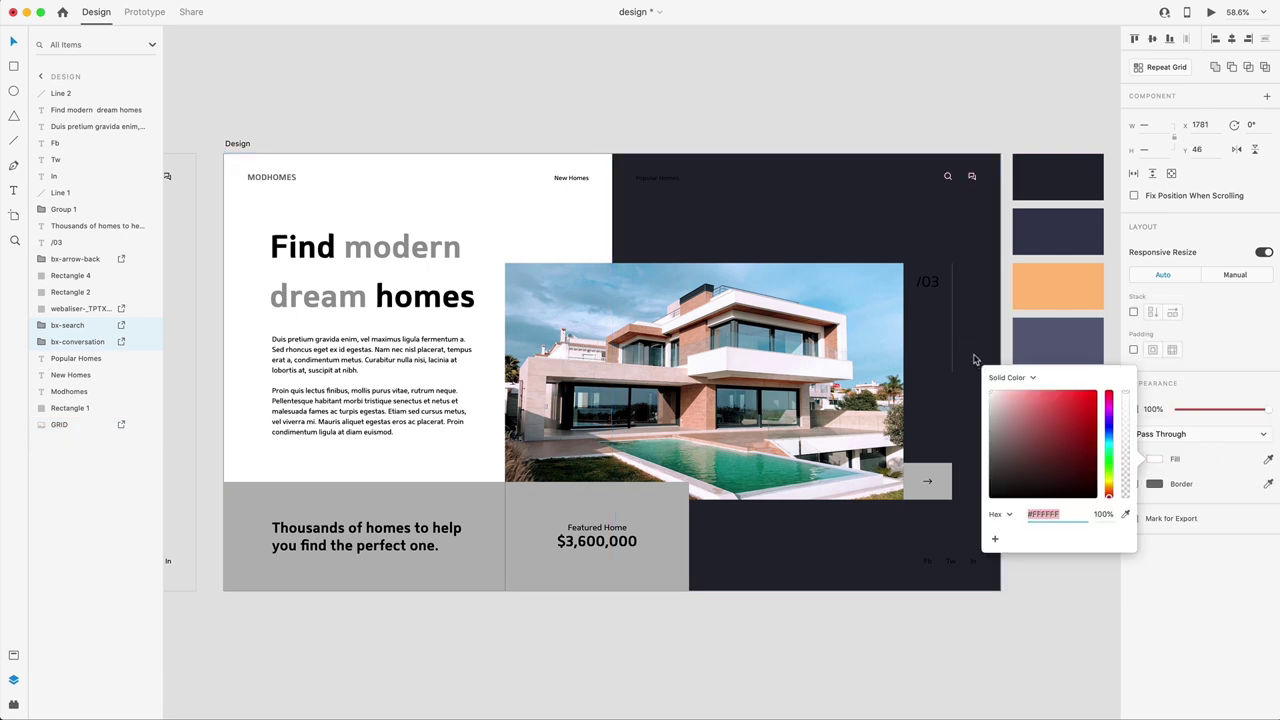
{"action": "left_click", "coordinate": [1065, 634]}
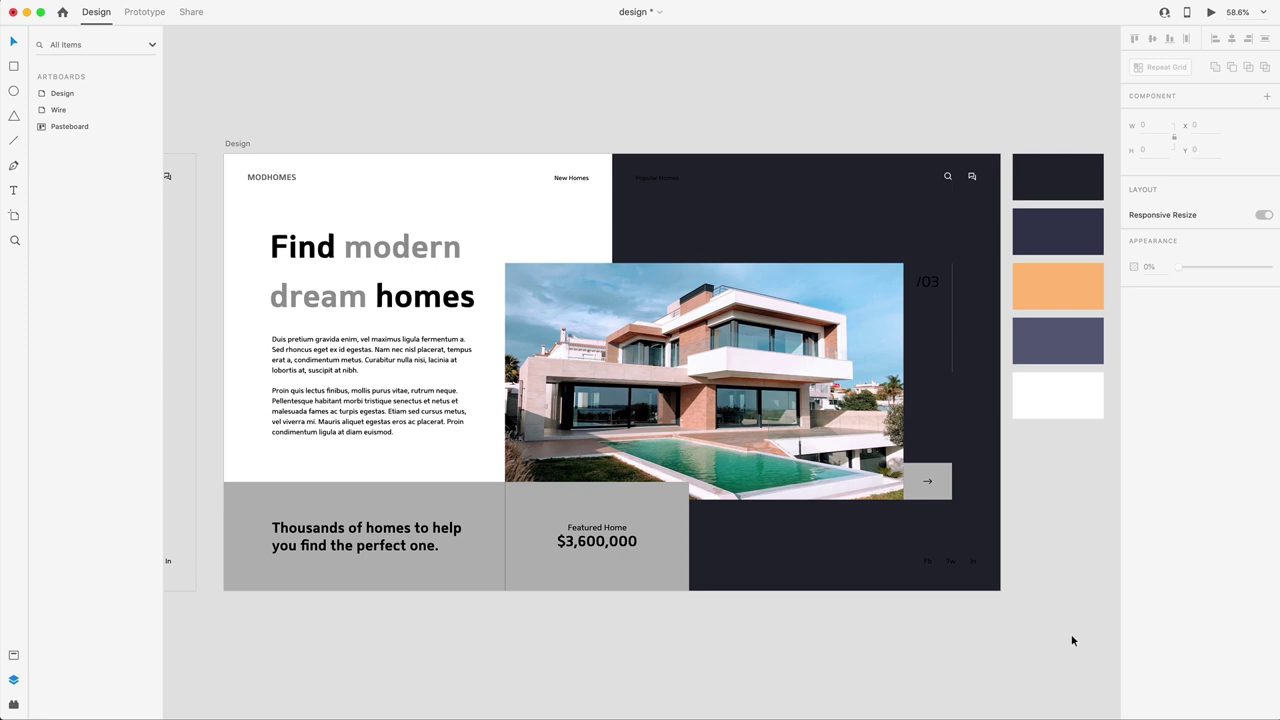
Fill the rectangle behind the slider arrow with the muted purple palette colour, #5D617C
{"action": "left_click", "coordinate": [938, 477]}
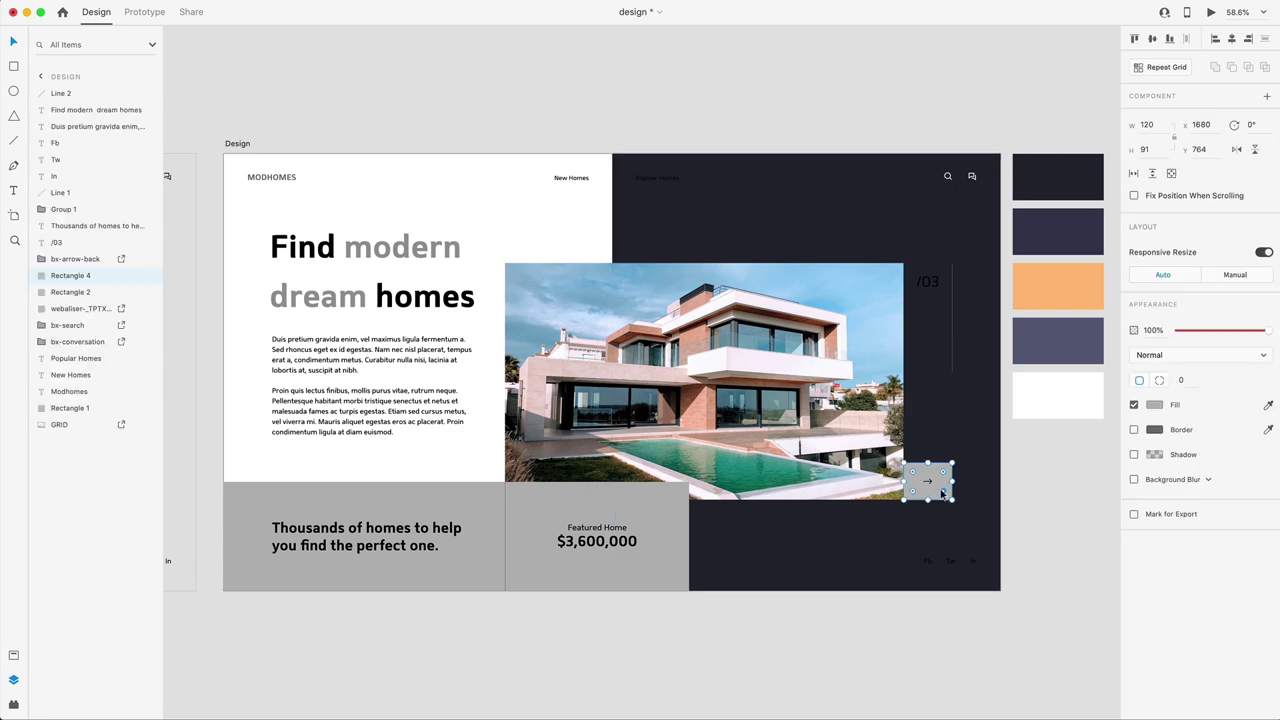
{"action": "scroll", "coordinate": [938, 490], "scroll_direction": "up", "scroll_amount": 5}
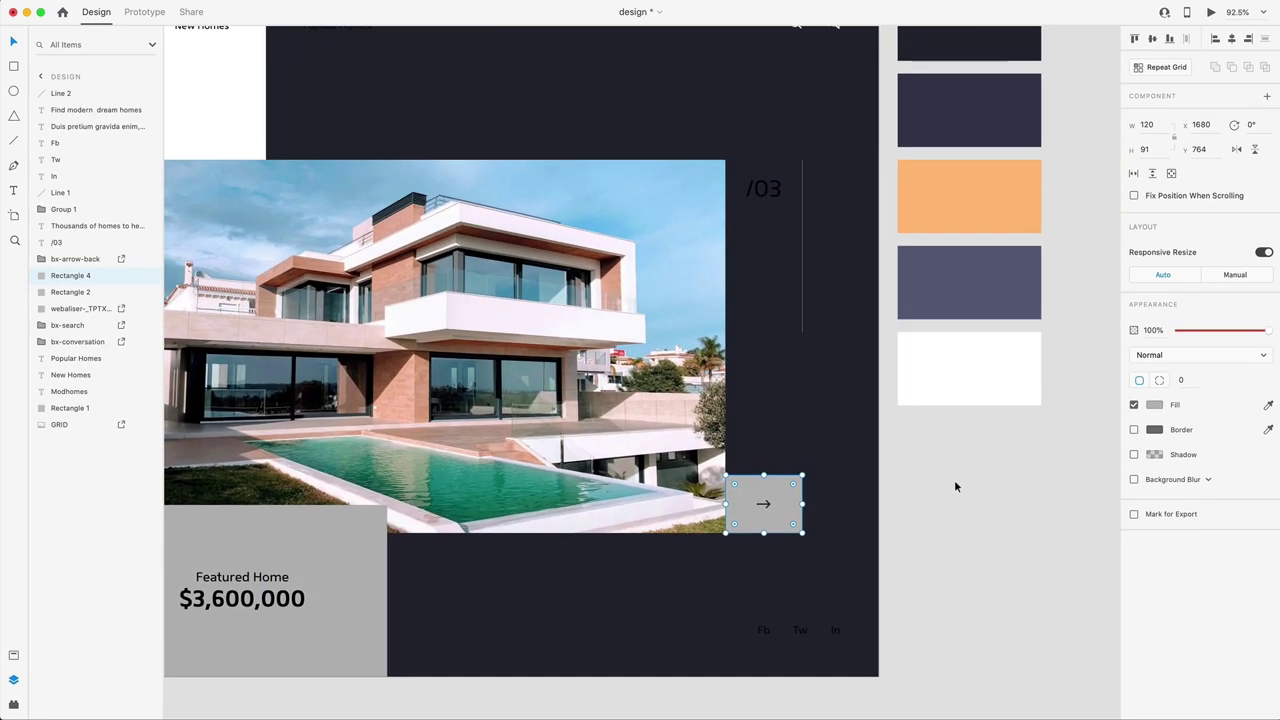
{"action": "scroll", "coordinate": [961, 480], "scroll_direction": "up", "scroll_amount": 1}
{"action": "left_click", "coordinate": [980, 352]}
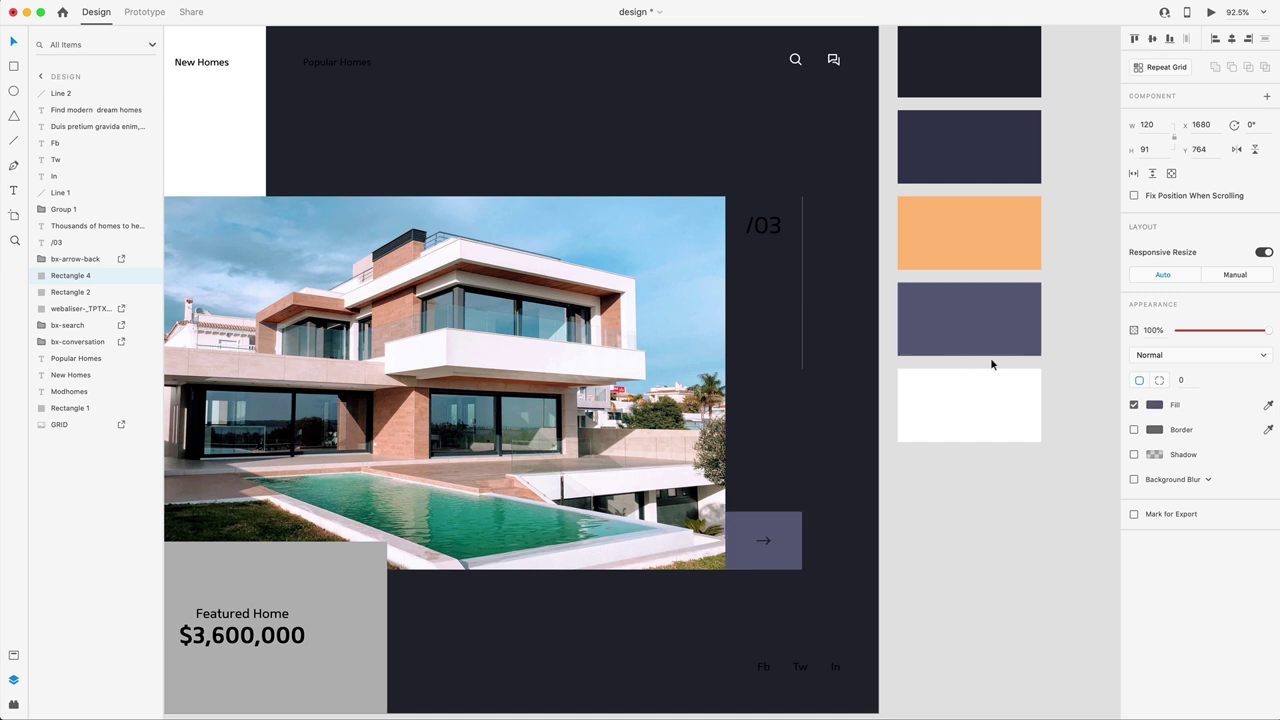
Set the fill of the slider's arrow icon and the "/03" slide number to white
{"action": "scroll", "coordinate": [985, 607], "scroll_direction": "down", "scroll_amount": 1}
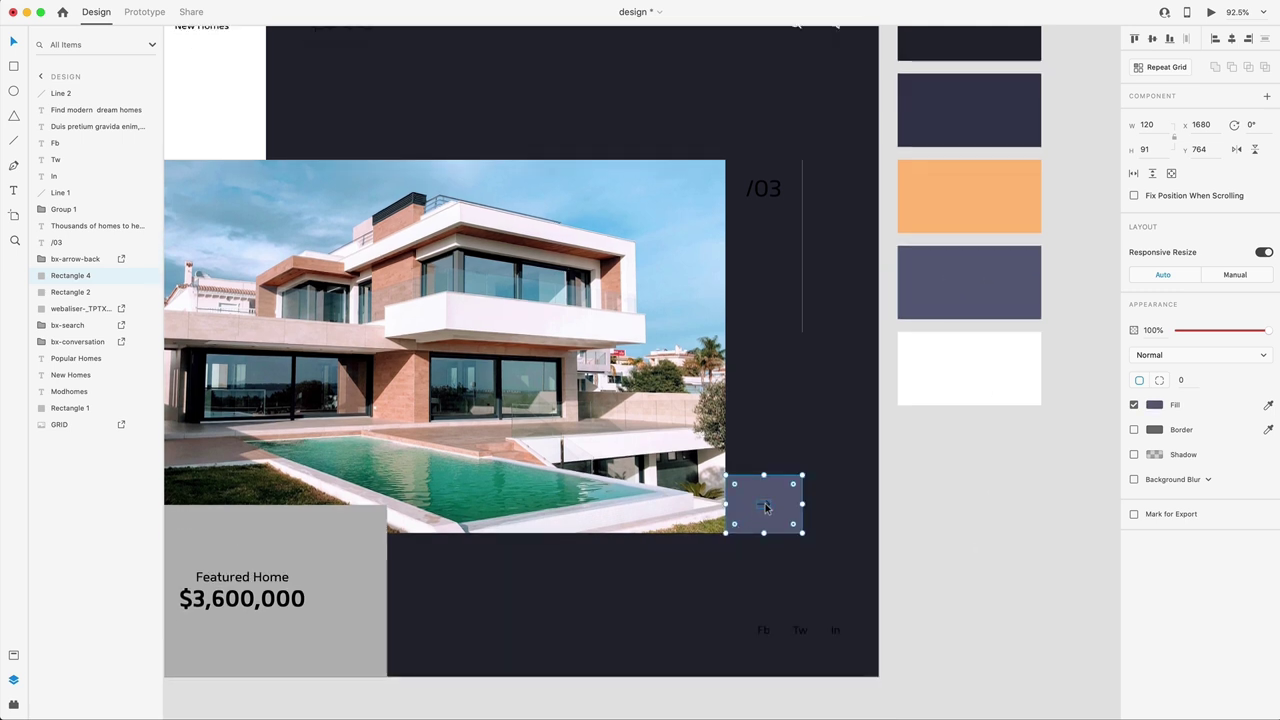
{"action": "left_click", "coordinate": [766, 508]}
{"action": "left_click", "coordinate": [1154, 459]}
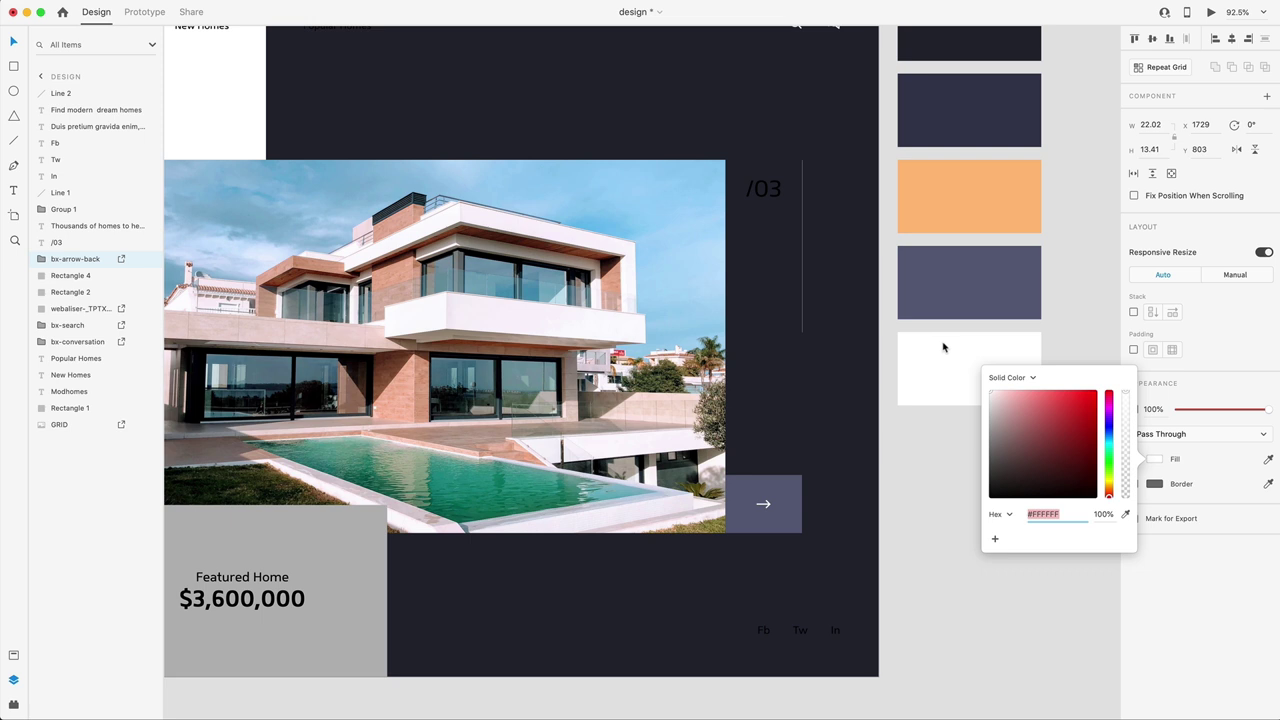
{"action": "left_click", "coordinate": [763, 189]}
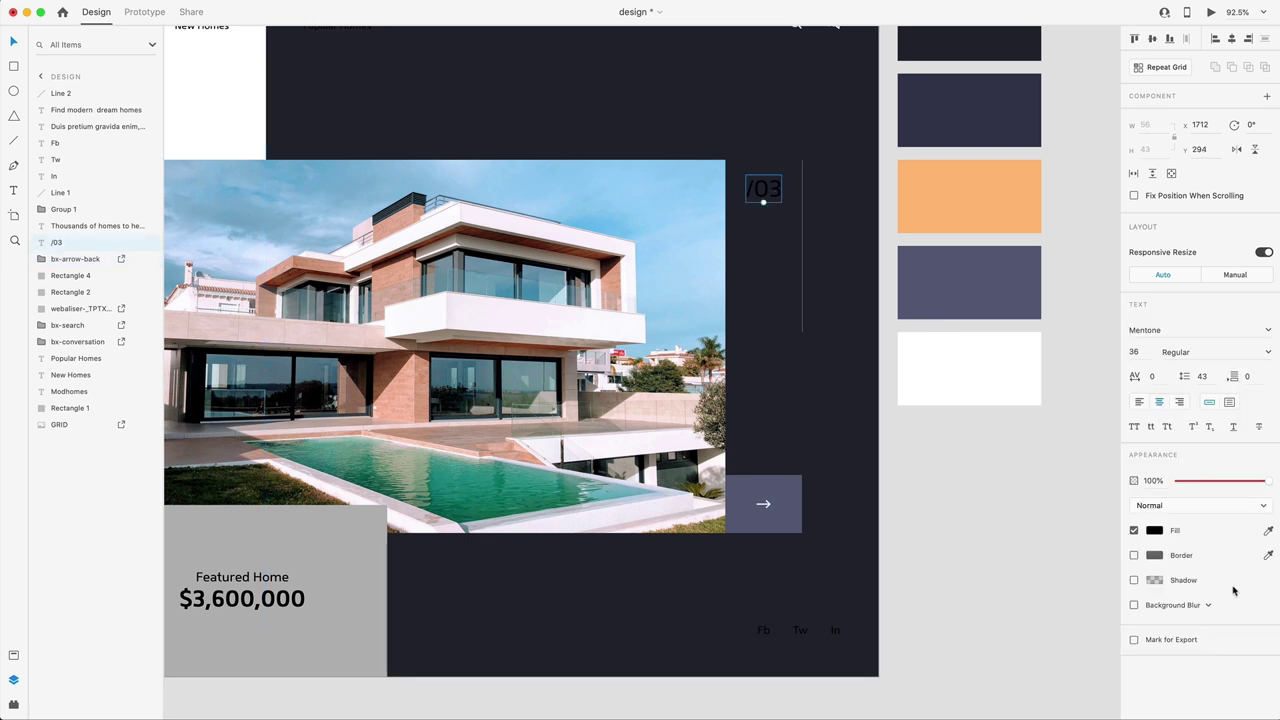
Give the vertical line beside "/03" the muted purple palette colour, #5D617C, and a border size of 4
{"action": "left_click", "coordinate": [801, 320]}
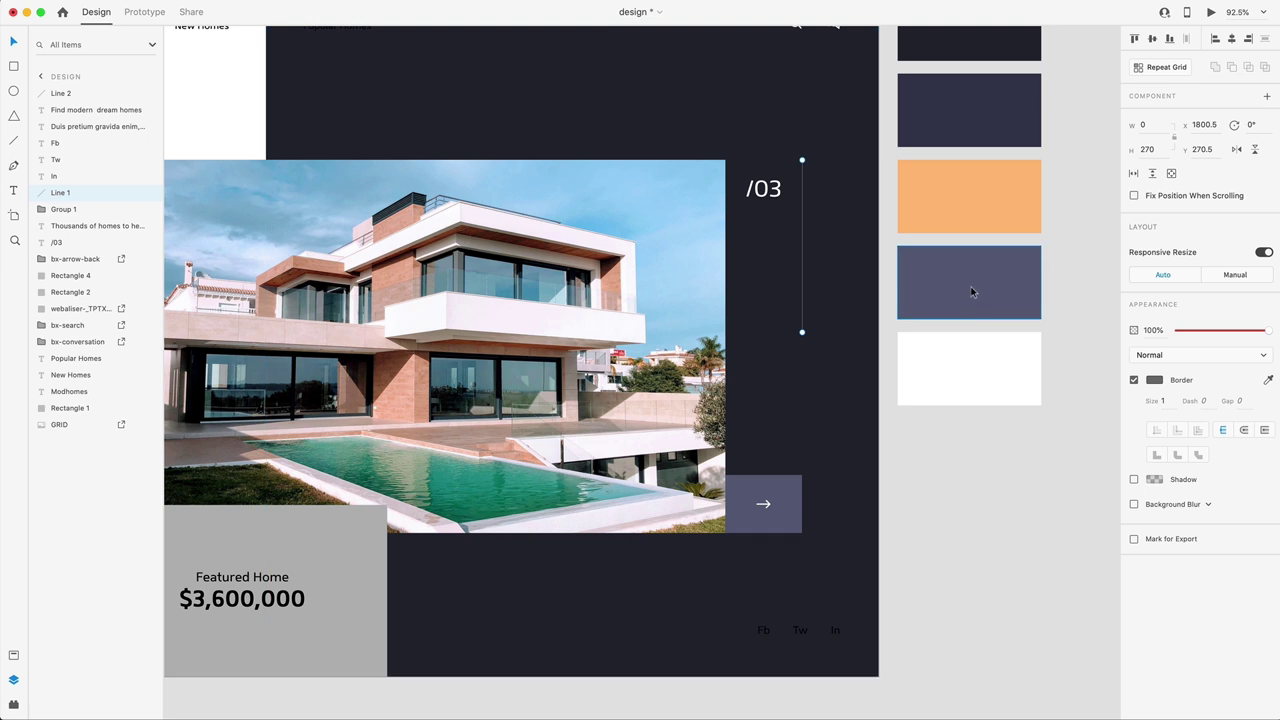
{"action": "left_click", "coordinate": [1269, 381]}
{"action": "left_click", "coordinate": [1057, 288]}
{"action": "left_click", "coordinate": [1168, 400]}
{"action": "type", "text": "4"}
{"action": "key", "text": "Return"}
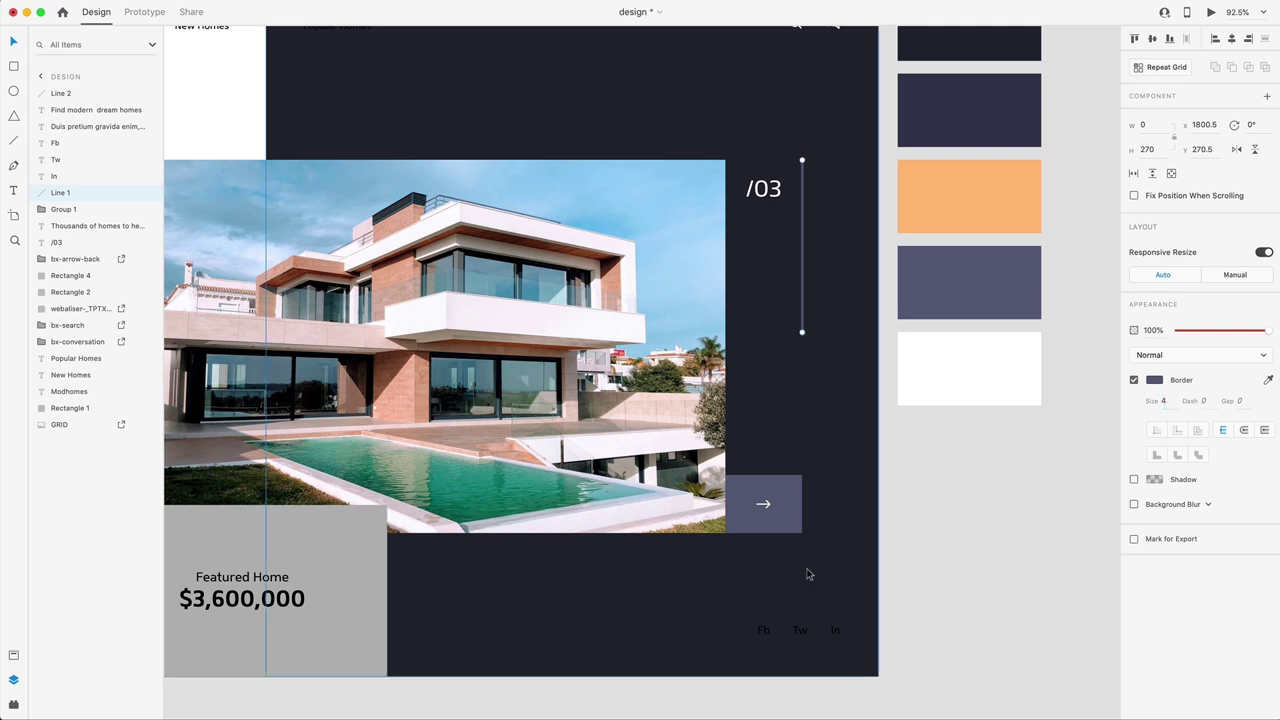
{"action": "left_click", "coordinate": [1025, 557]}
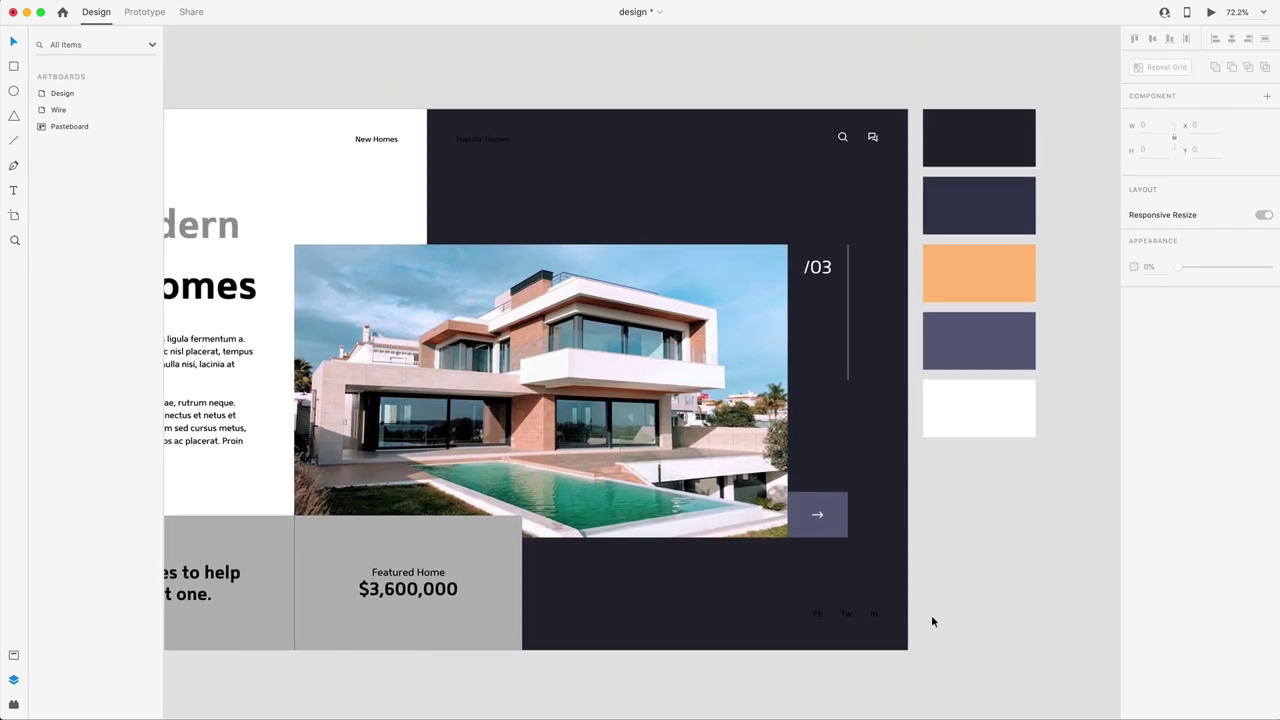
Fill the "Fb", "Tw" and "In" social links with the muted purple palette colour, #5D617C
{"action": "left_click_drag", "start_coordinate": [935, 645], "coordinate": [737, 611]}
{"action": "left_click", "coordinate": [1014, 353]}
{"action": "left_click", "coordinate": [1033, 547]}
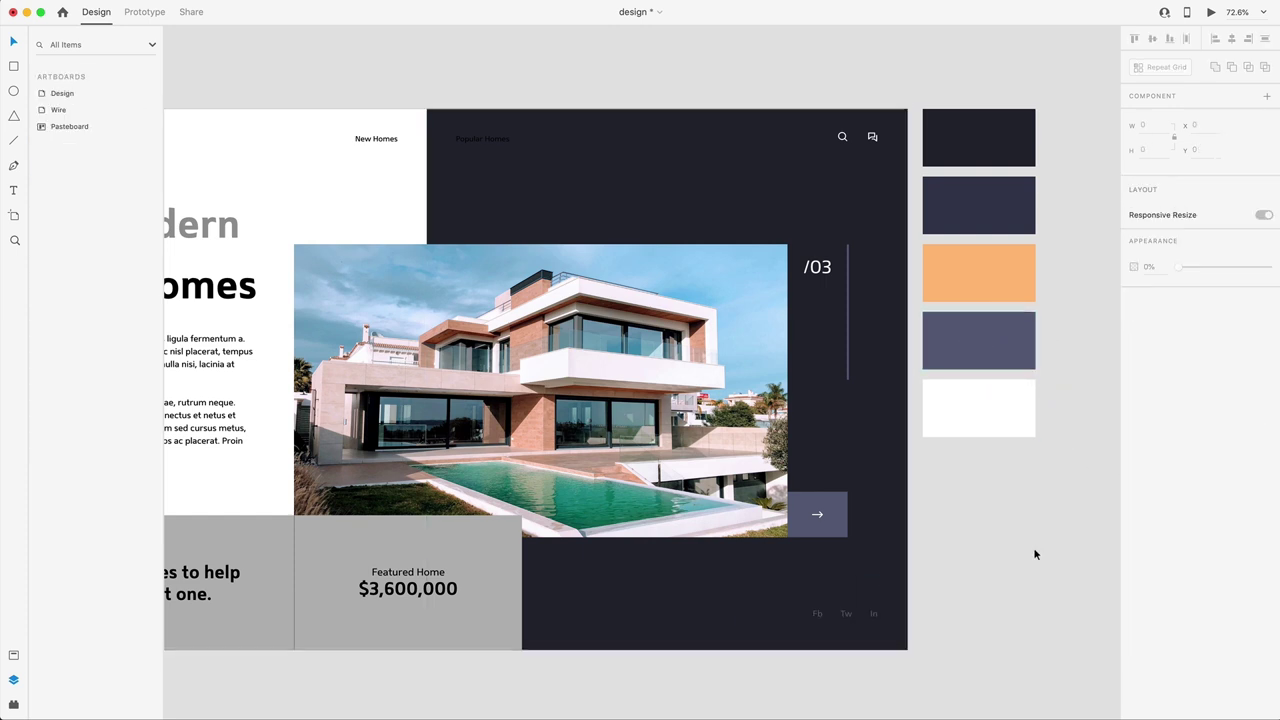
Fill the Design artboard's background with the dark navy palette colour, #36394E
{"action": "key", "text": "super+0"}
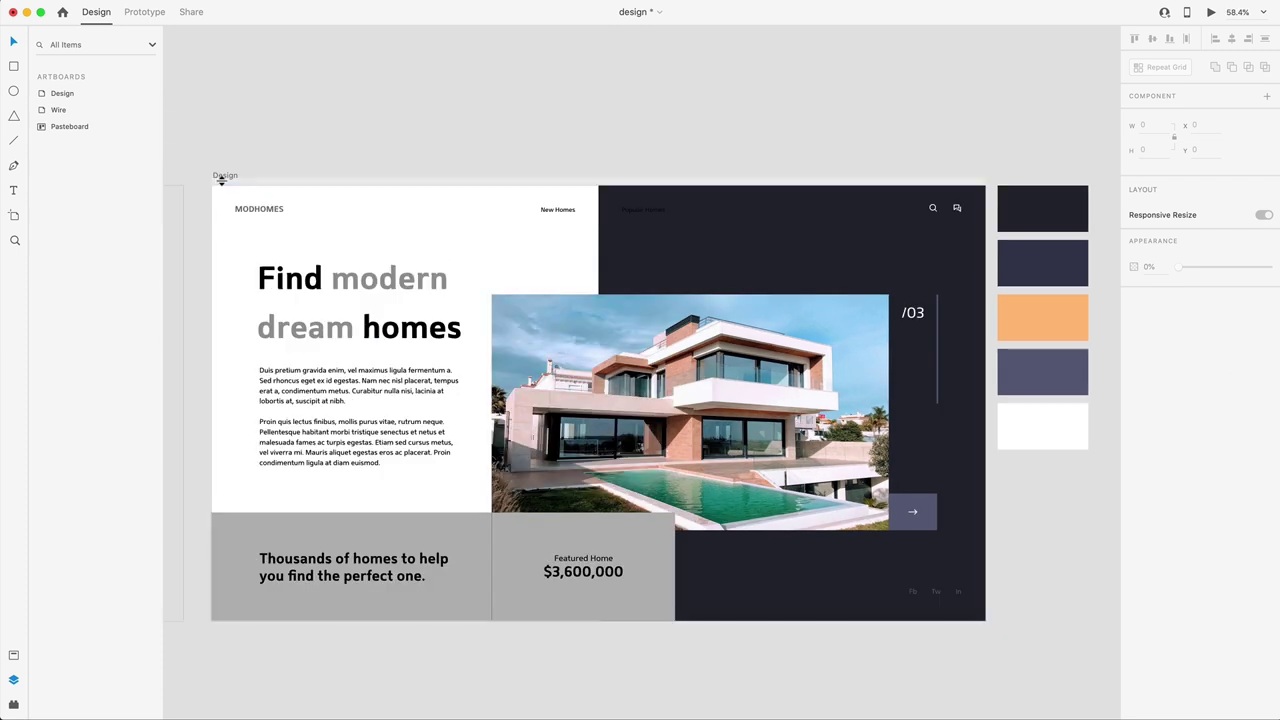
{"action": "left_click", "coordinate": [224, 176]}
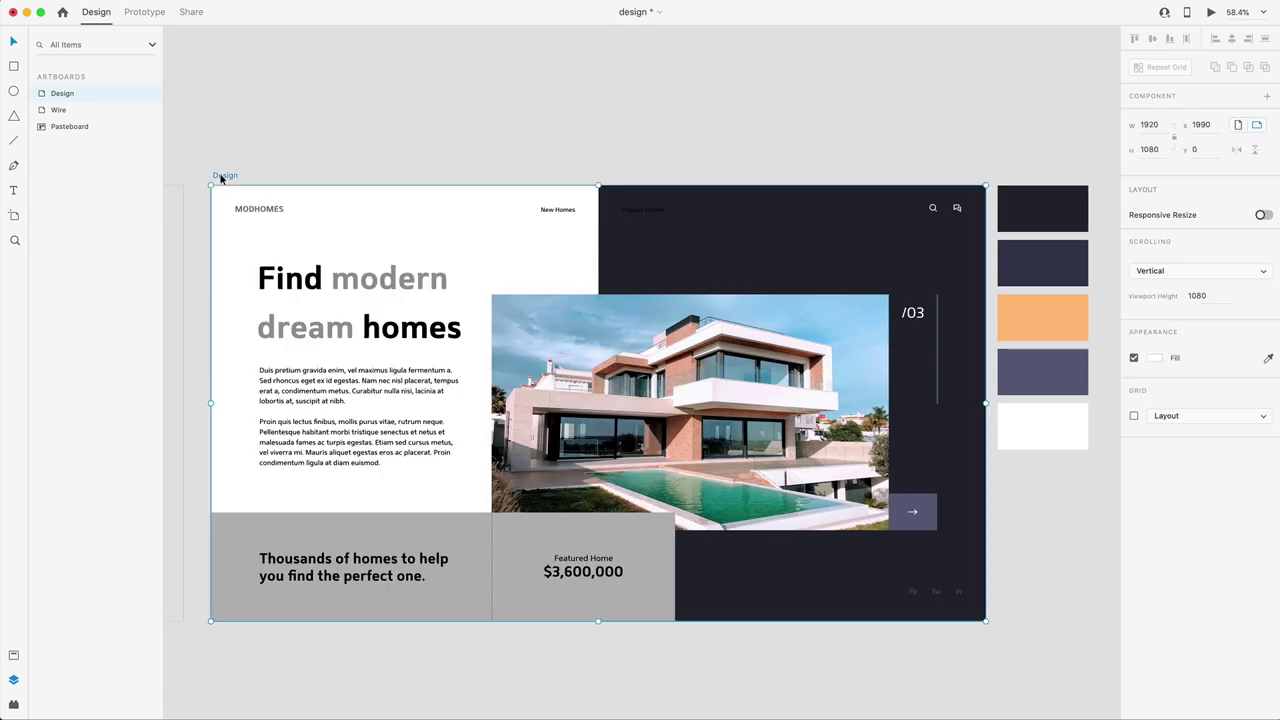
{"action": "left_click", "coordinate": [1267, 358]}
{"action": "left_click", "coordinate": [1045, 258]}
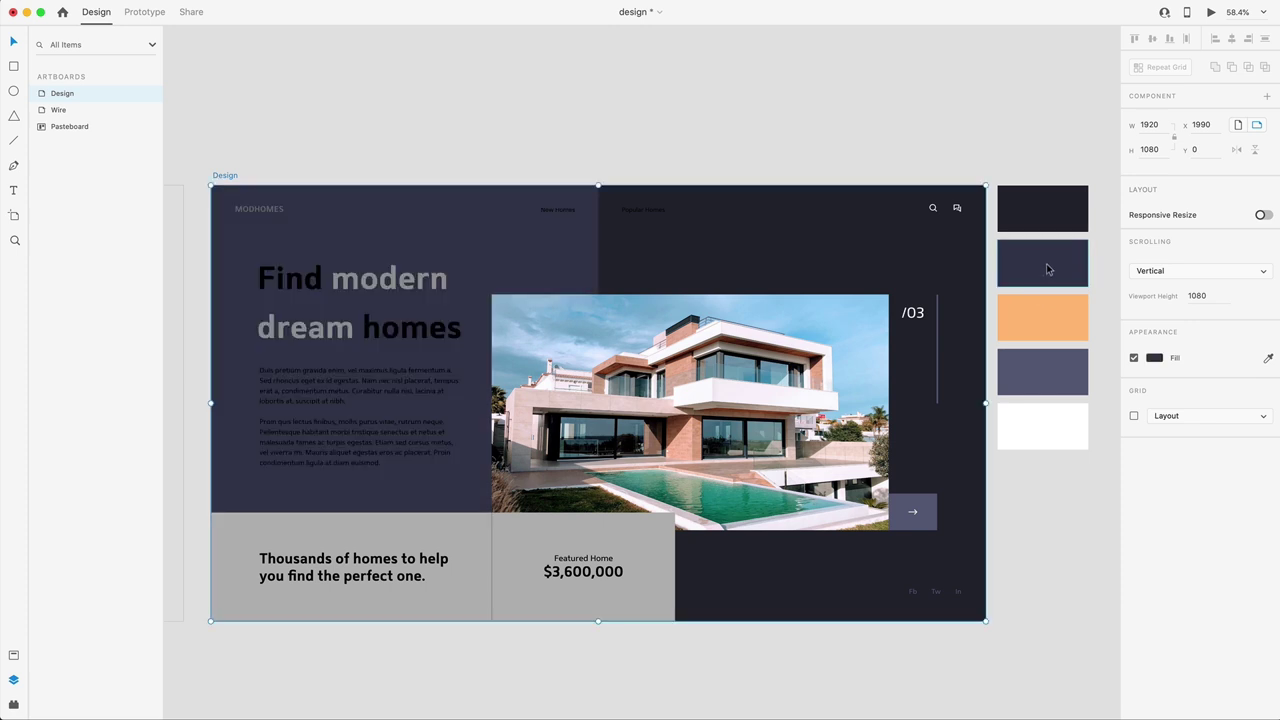
Set the fill of the MODHOMES logo and the "New Homes" and "Popular Homes" links to white, #FFFFFF
{"action": "left_click", "coordinate": [557, 209]}
{"action": "left_click", "coordinate": [642, 209], "text": "shift"}
{"action": "left_click", "coordinate": [268, 213], "text": "shift"}
{"action": "left_click", "coordinate": [1156, 532]}
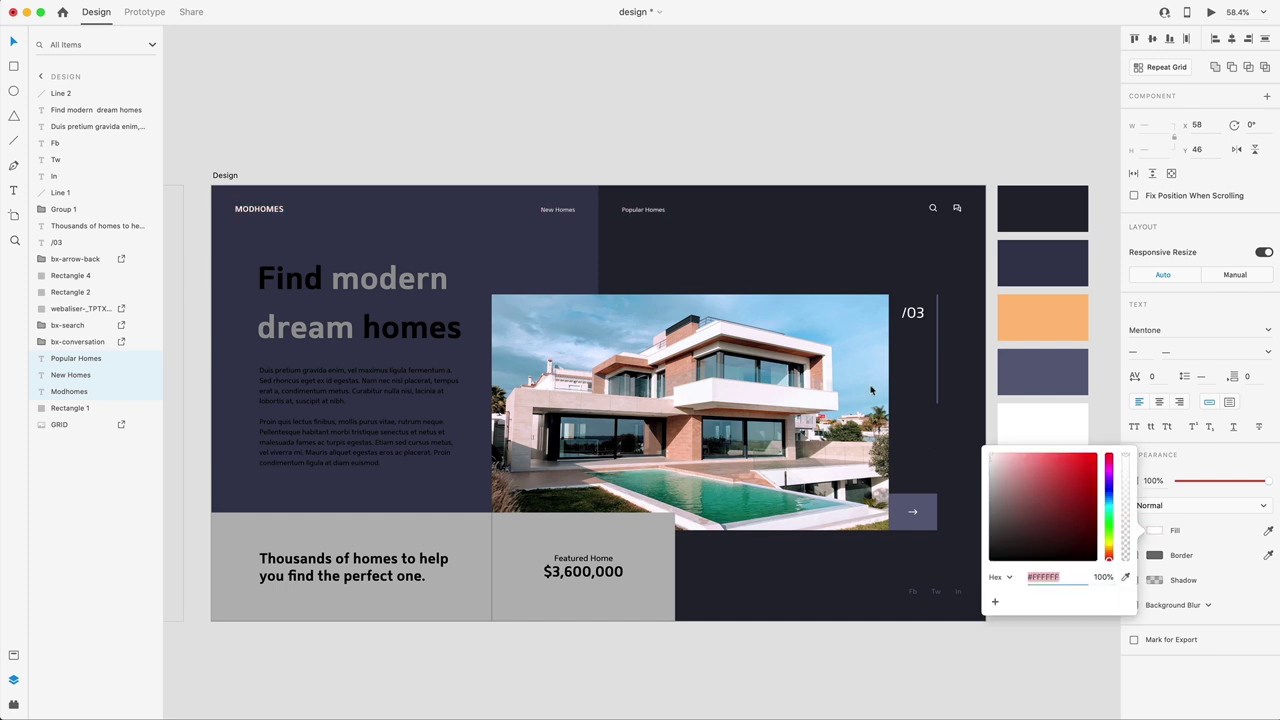
Fill the "Find modern dream homes" heading and the body paragraphs with white, and set the paragraphs' opacity to 80%
{"action": "left_click", "coordinate": [312, 294]}
{"action": "left_click", "coordinate": [343, 395], "text": "shift"}
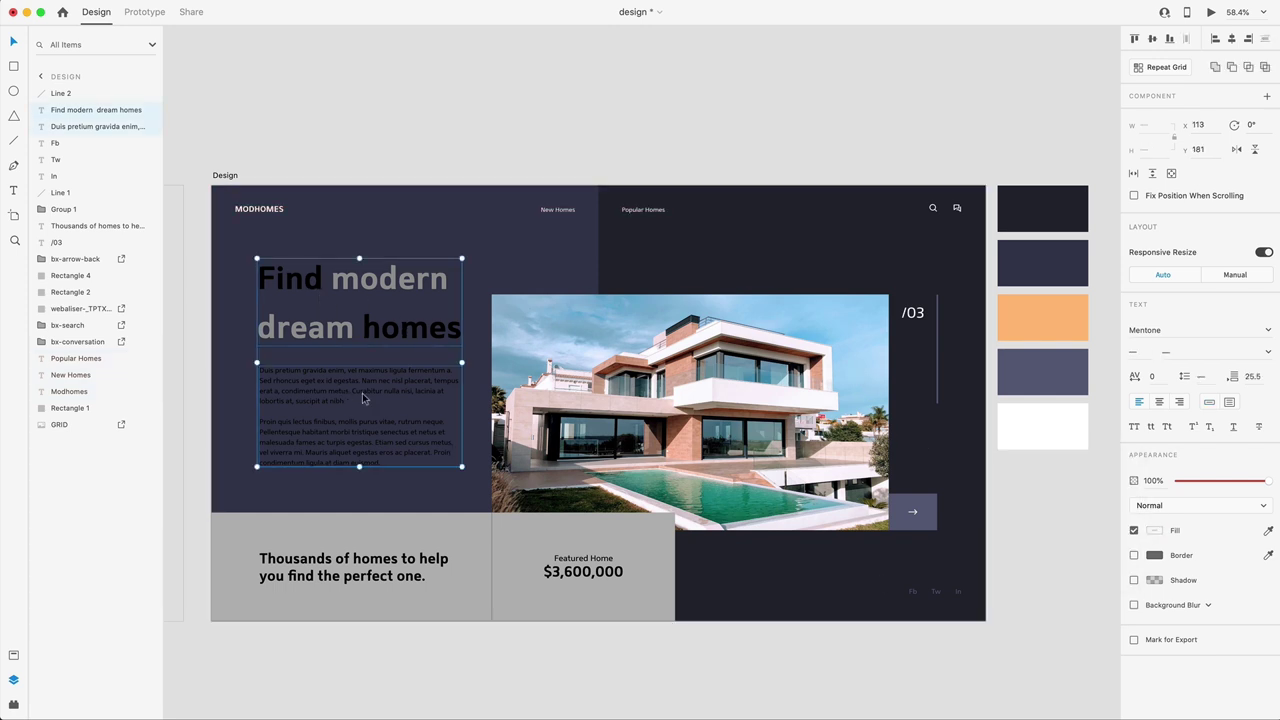
{"action": "left_click", "coordinate": [1156, 531]}
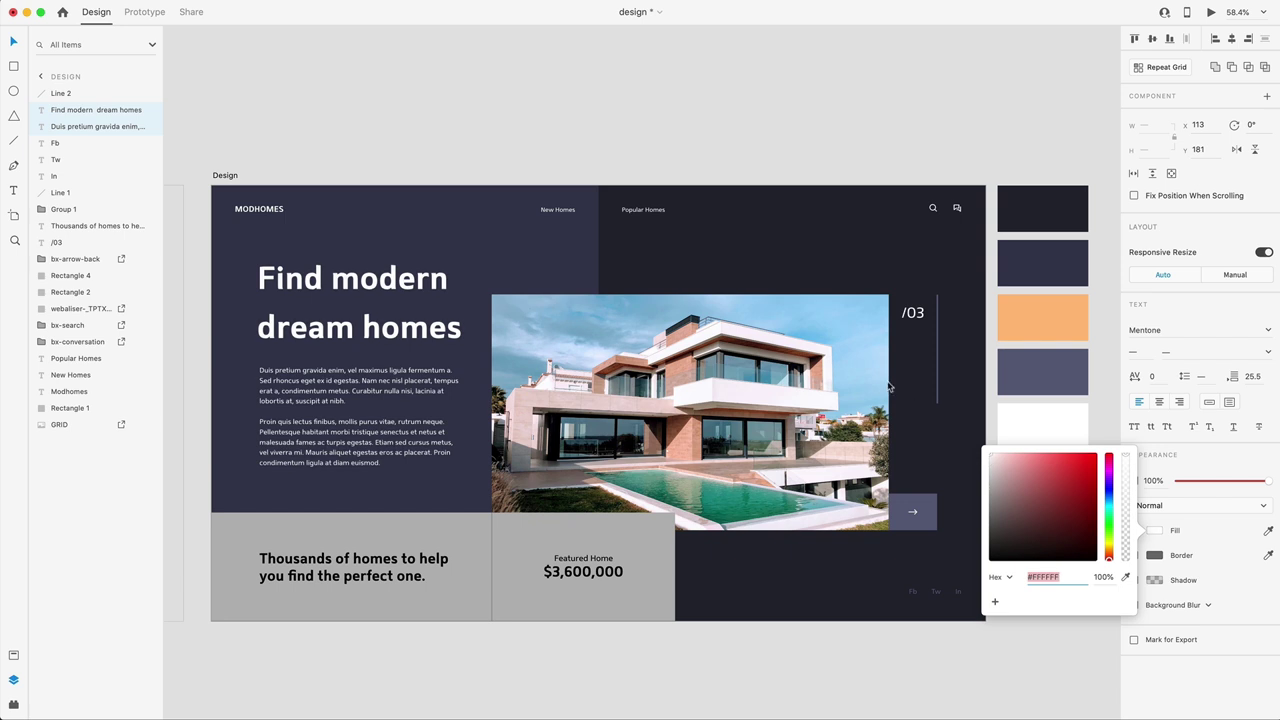
{"action": "left_click", "coordinate": [350, 300], "text": "shift"}
{"action": "left_click_drag", "start_coordinate": [1233, 487], "coordinate": [1250, 486]}
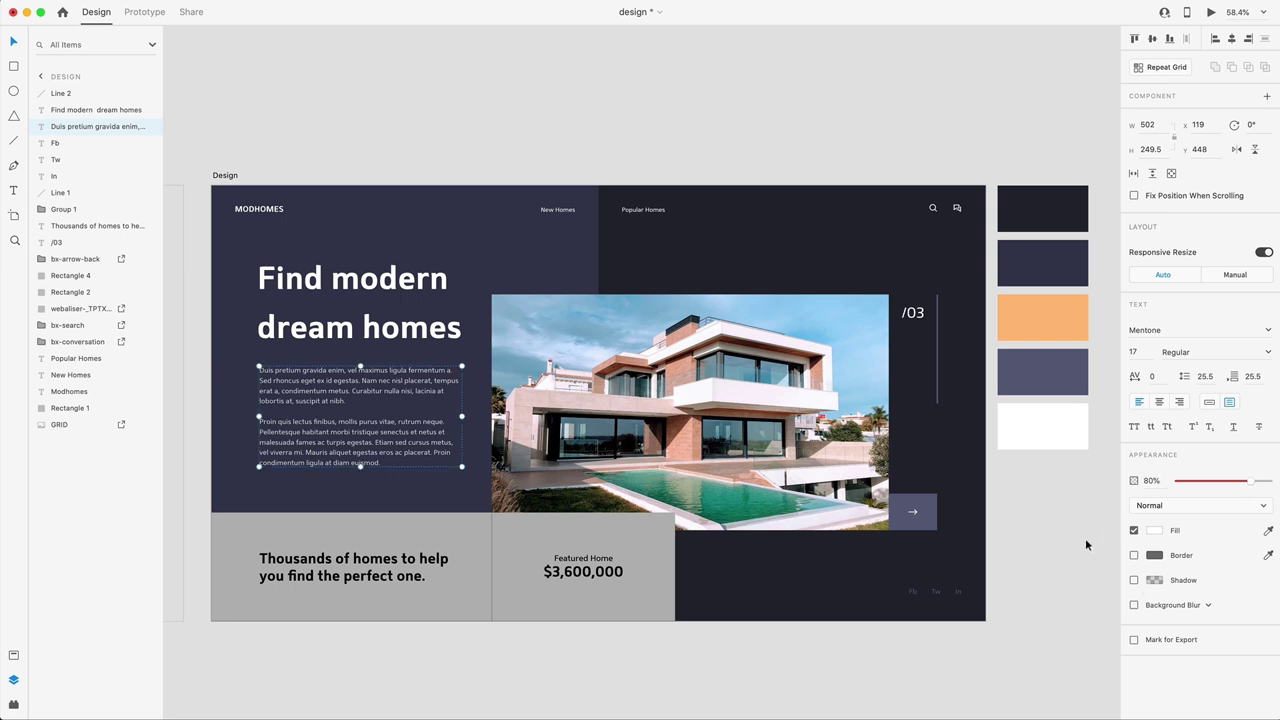
{"action": "left_click", "coordinate": [1054, 557]}
Colour only the words "modern dream" in the heading with the orange palette colour
{"action": "left_click", "coordinate": [365, 283]}
{"action": "double_click", "coordinate": [365, 282]}
{"action": "left_click", "coordinate": [333, 280]}
{"action": "left_click_drag", "start_coordinate": [338, 280], "coordinate": [357, 328]}
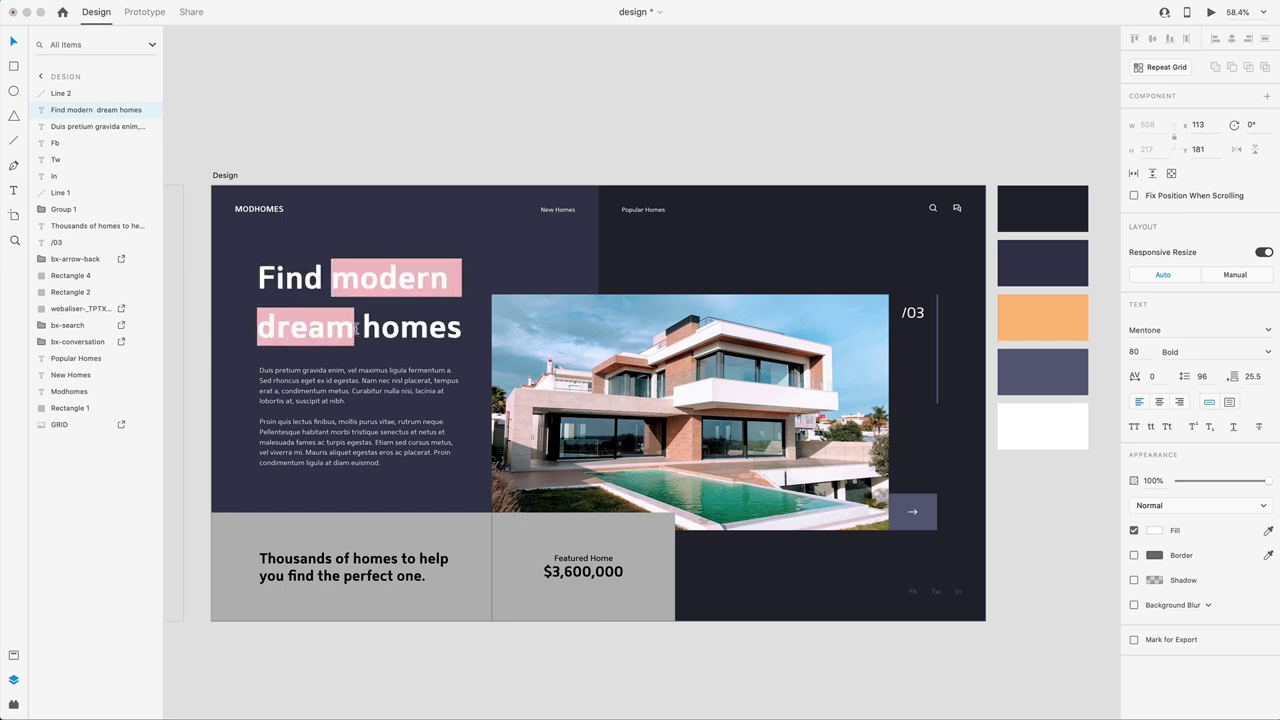
{"action": "left_click", "coordinate": [1268, 530]}
{"action": "left_click", "coordinate": [1066, 326]}
{"action": "key", "text": "Escape"}
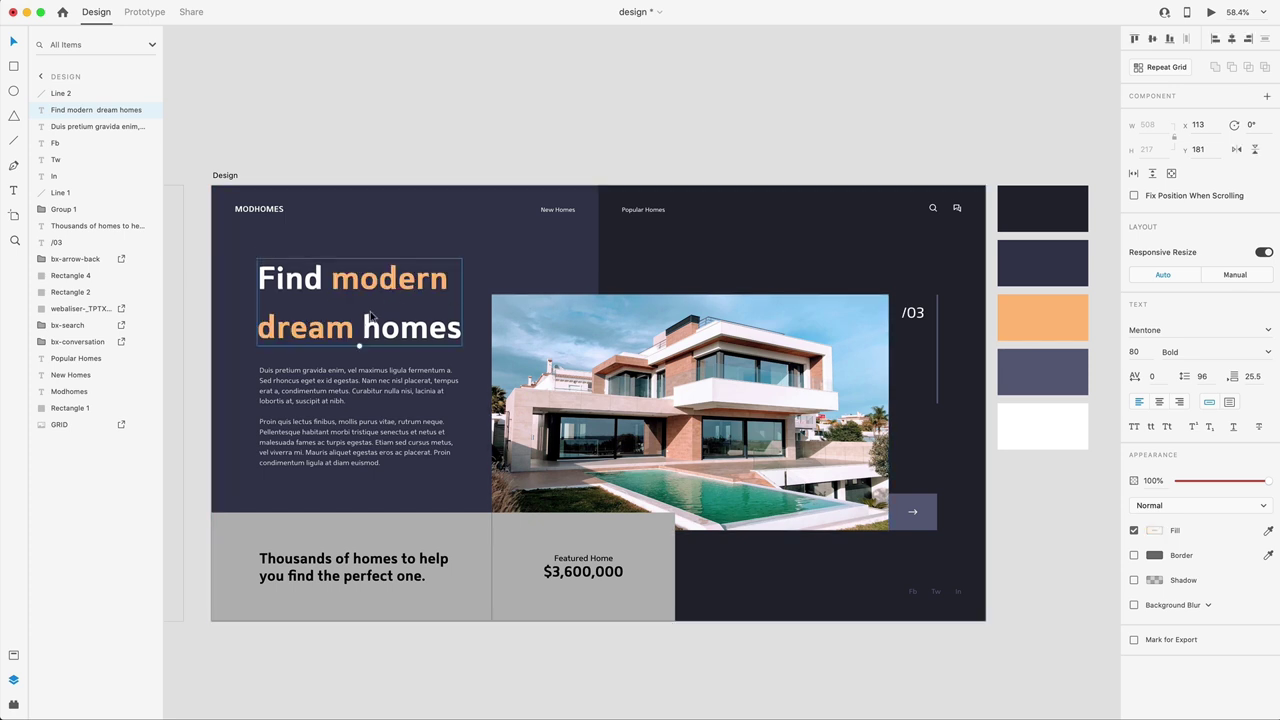
{"action": "left_click", "coordinate": [1080, 543]}
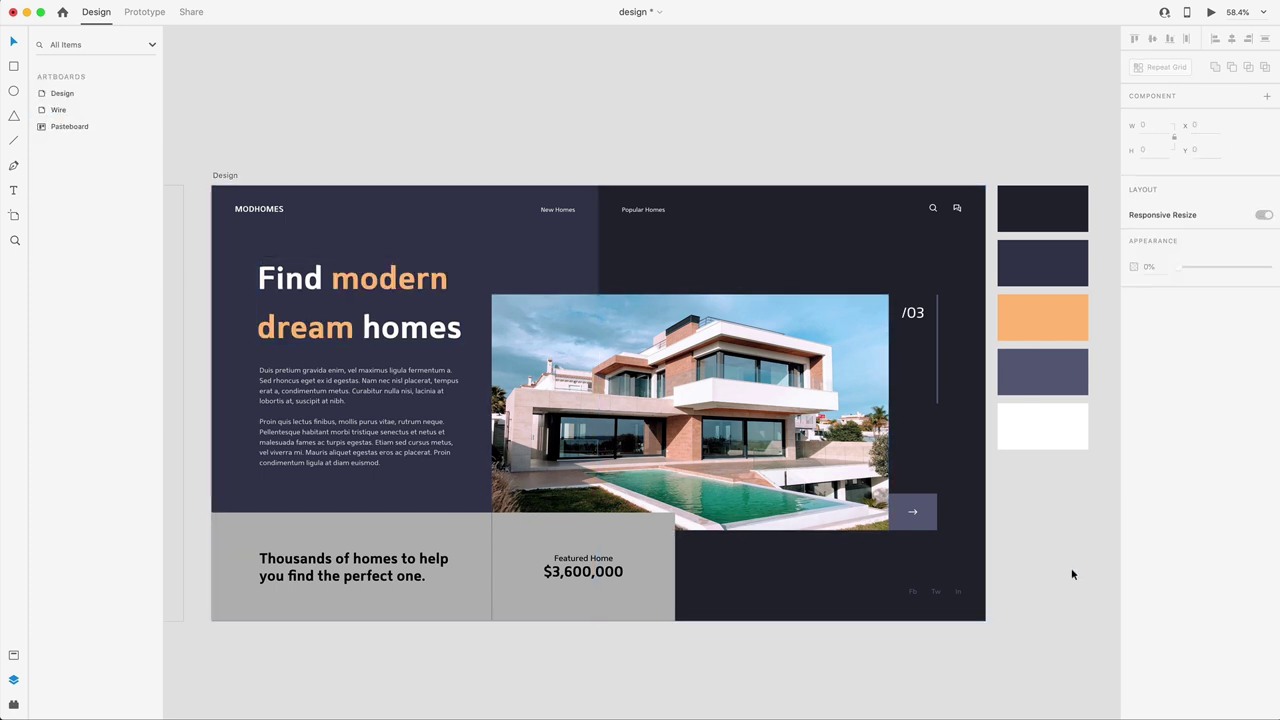
Fill the grey rectangle behind the tagline and the featured price with the orange palette colour
{"action": "left_click", "coordinate": [670, 542]}
{"action": "left_click", "coordinate": [1268, 404]}
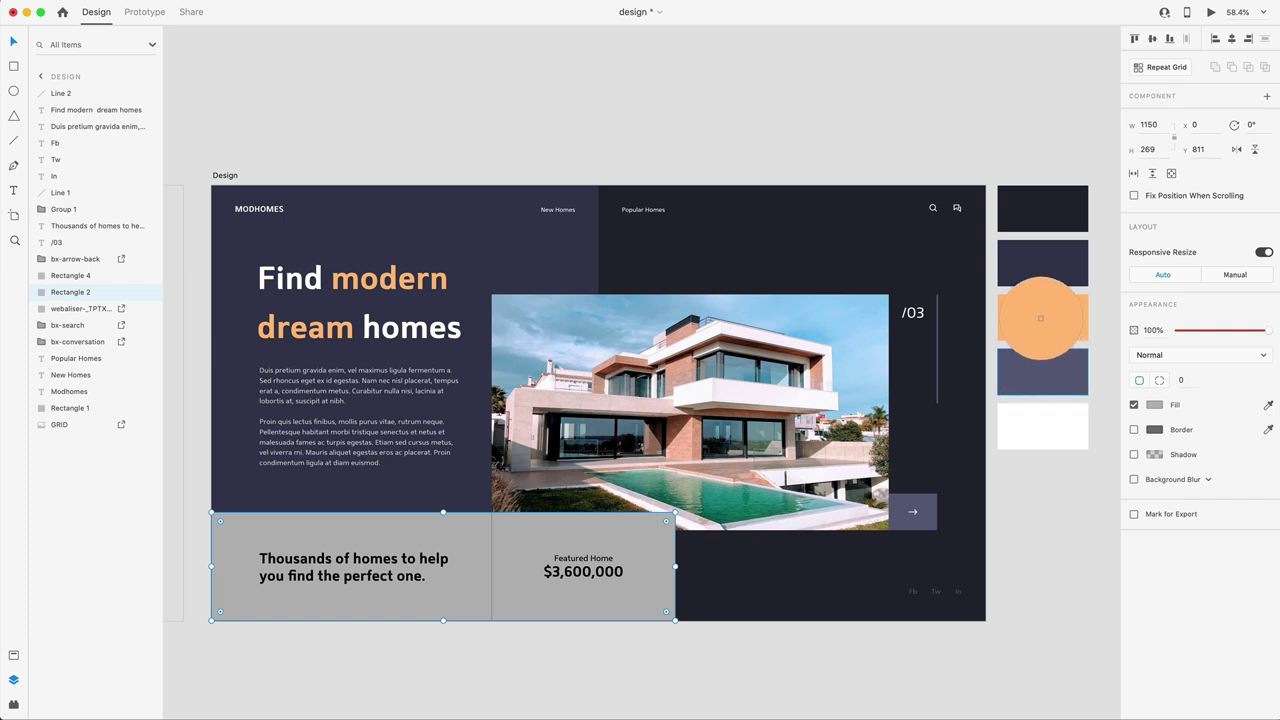
{"action": "left_click", "coordinate": [1042, 323]}
{"action": "left_click", "coordinate": [1053, 539]}
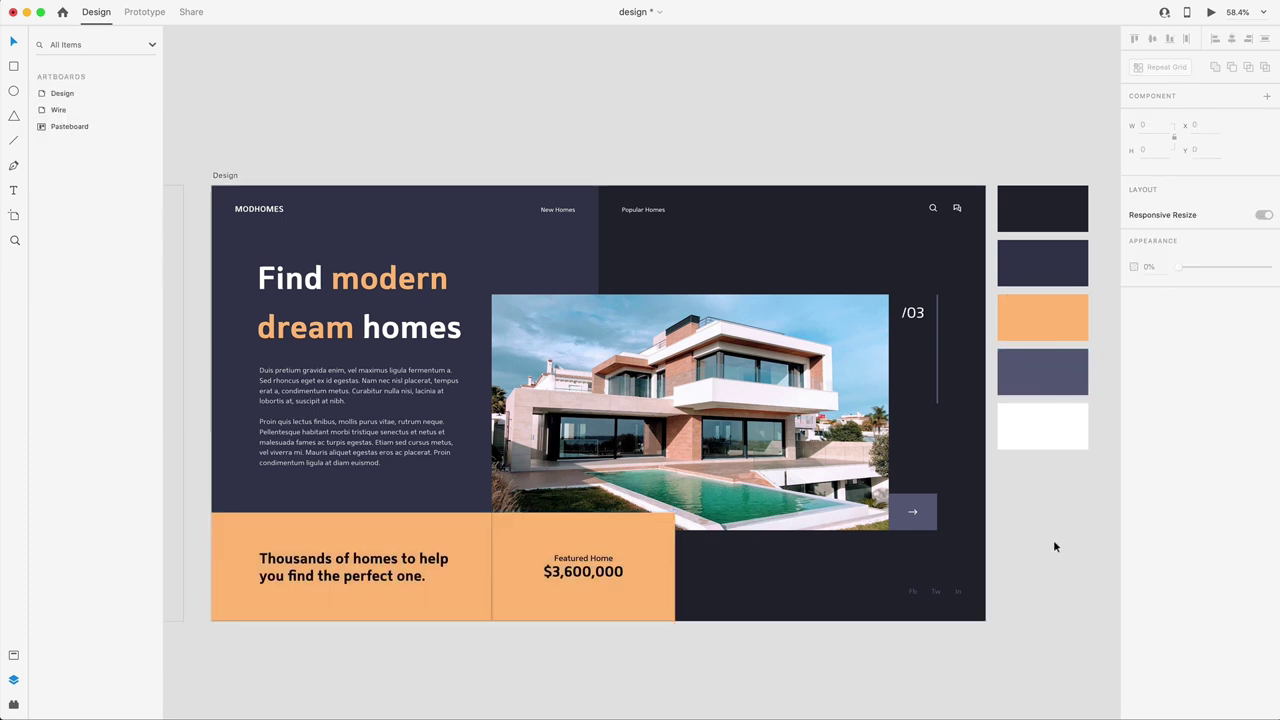
Fill the "Thousands of homes" tagline and the "Featured Home" price group with the dark navy palette colour, #36394E
{"action": "left_click", "coordinate": [581, 578]}
{"action": "left_click", "coordinate": [357, 564], "text": "shift"}
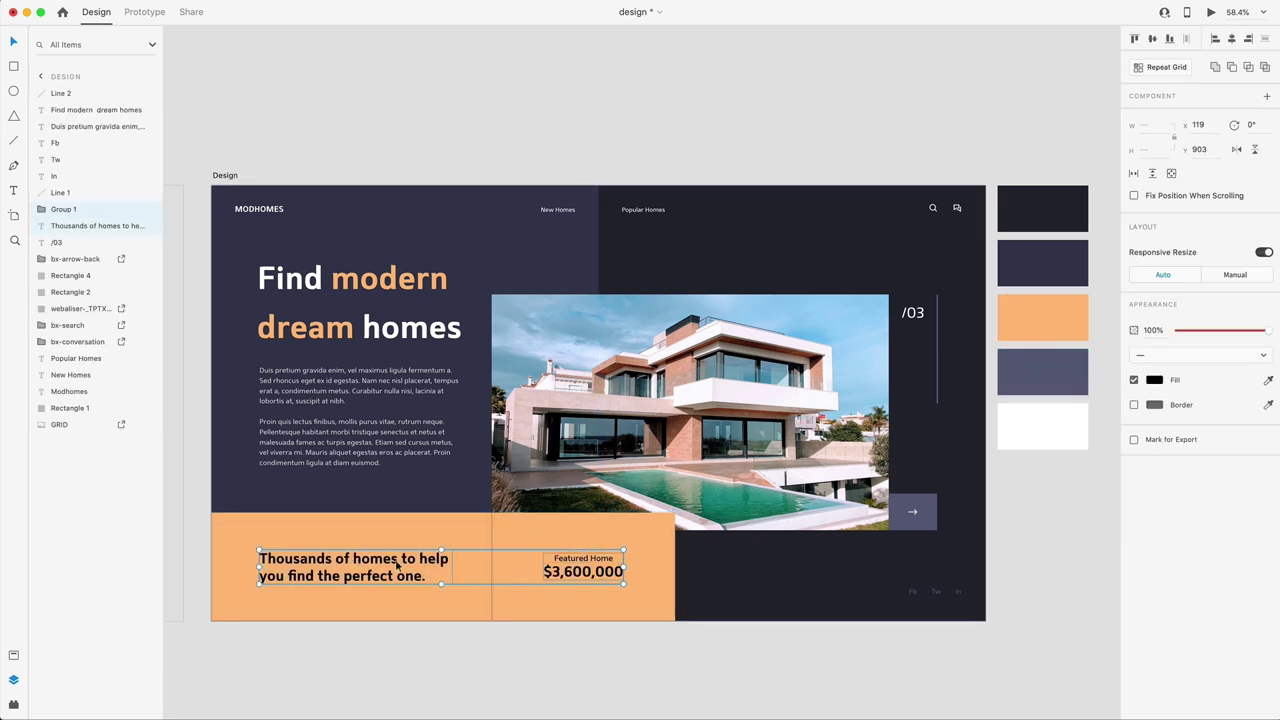
{"action": "left_click", "coordinate": [1268, 381]}
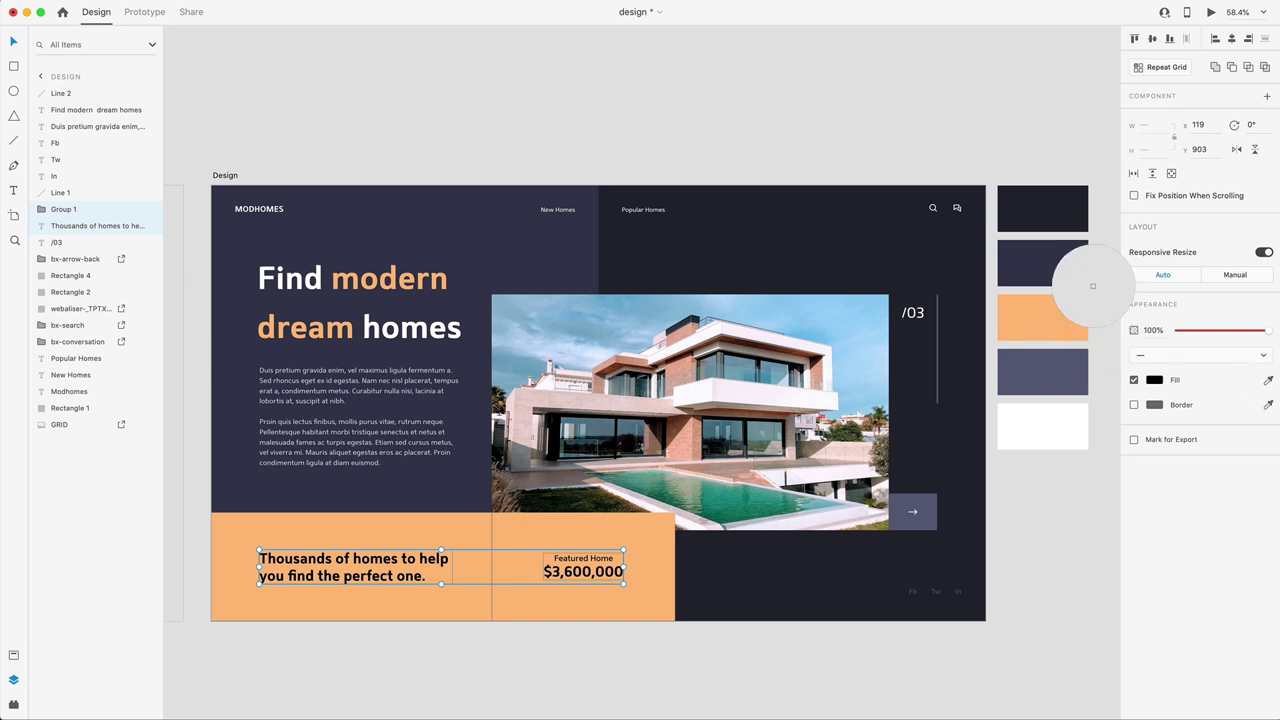
{"action": "left_click", "coordinate": [1052, 264]}
Set the fill of only the "$3,600,000" price text inside its group to white
{"action": "double_click", "coordinate": [583, 571]}
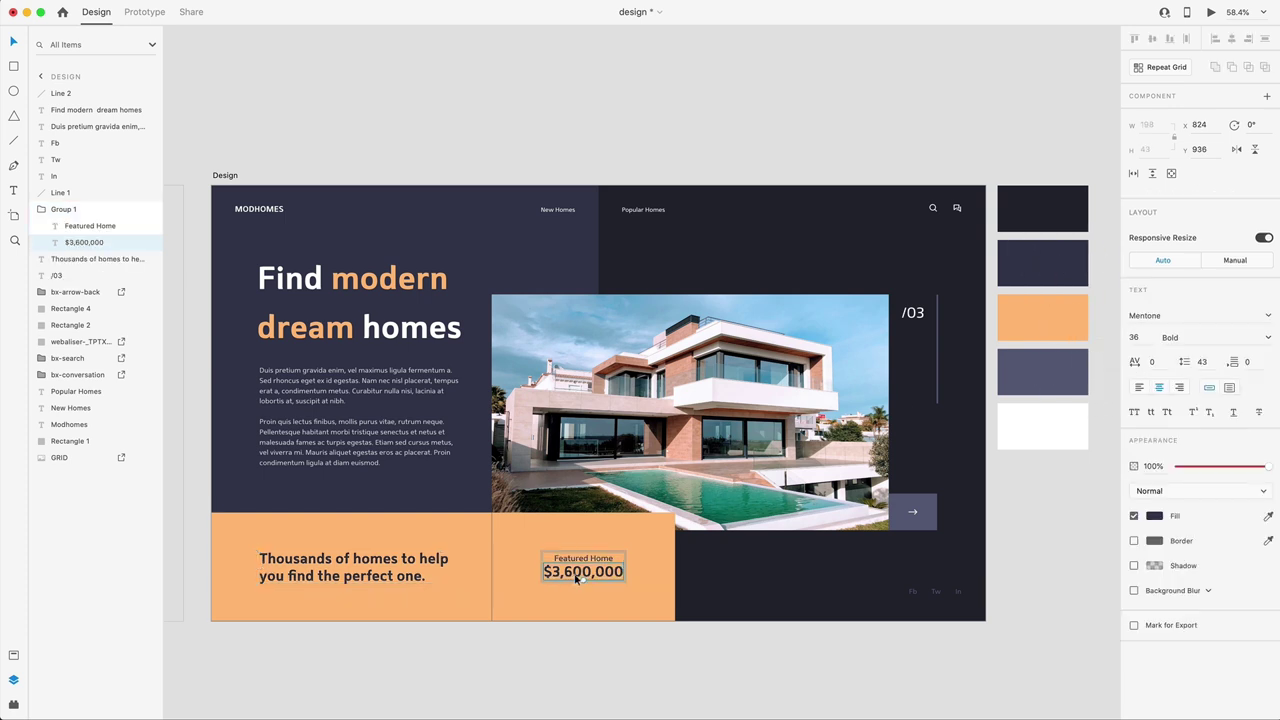
{"action": "left_click", "coordinate": [1154, 515]}
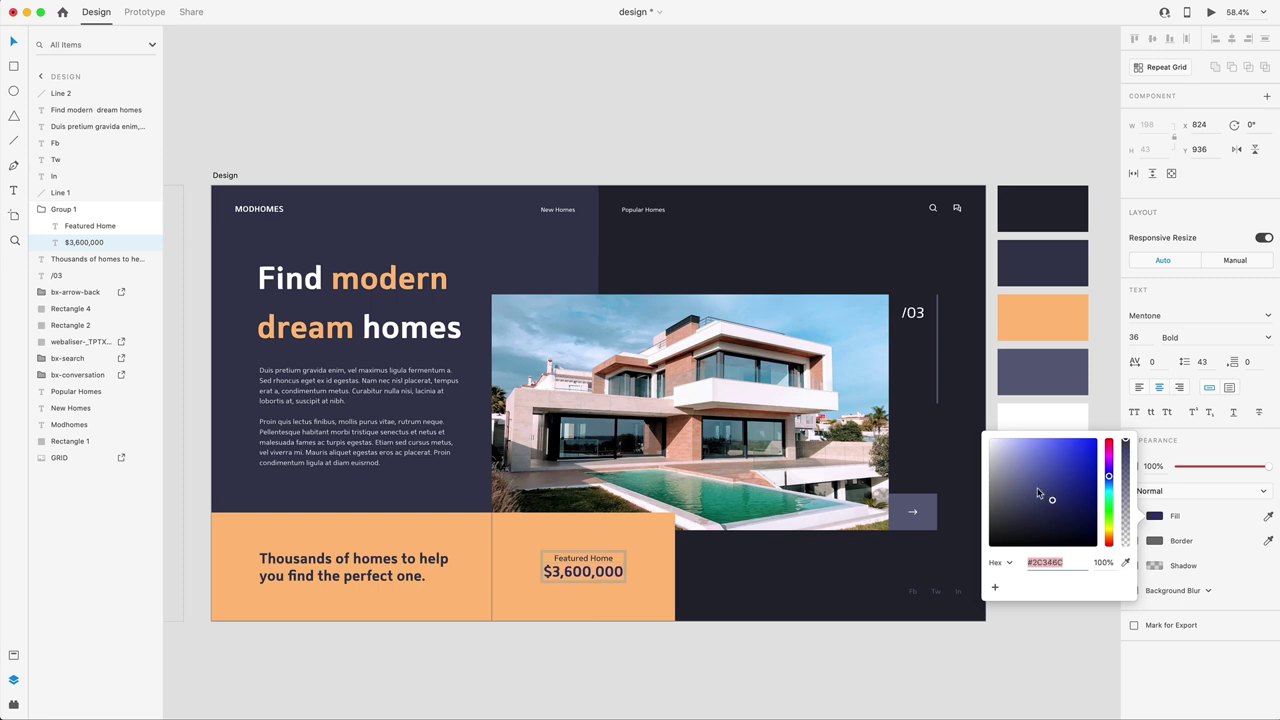
{"action": "left_click_drag", "start_coordinate": [1051, 503], "coordinate": [940, 408]}
{"action": "left_click", "coordinate": [760, 692]}
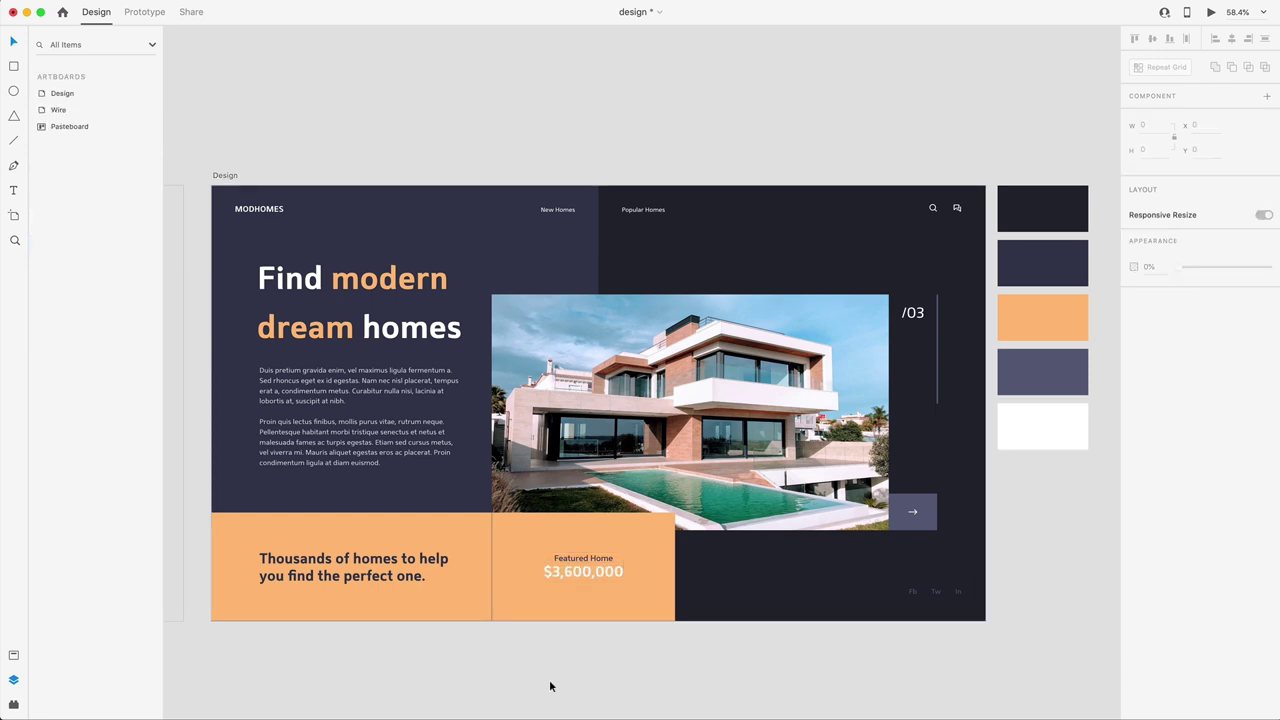
Set the border of the vertical divider line in the orange band to white, #FFFFFF
{"action": "scroll", "coordinate": [580, 550], "scroll_direction": "left", "scroll_amount": 3}
{"action": "scroll", "coordinate": [585, 490], "scroll_direction": "up", "scroll_amount": 10}
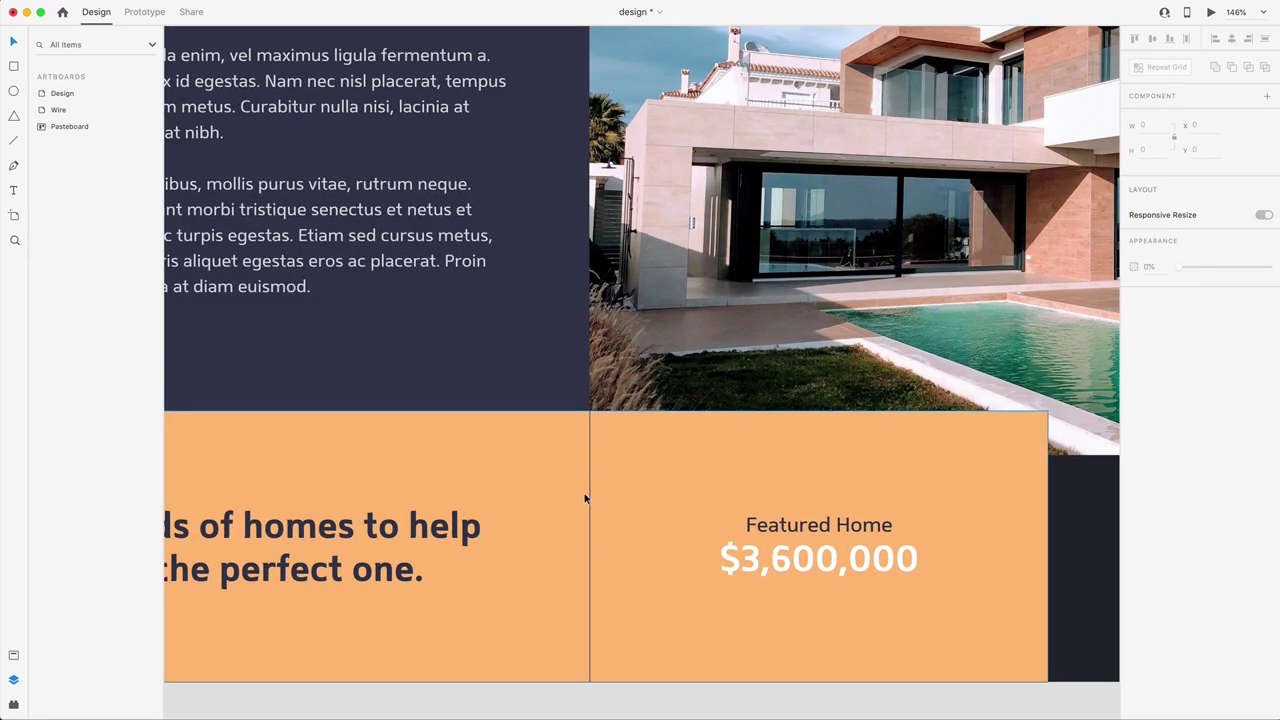
{"action": "left_click", "coordinate": [590, 503]}
{"action": "left_click", "coordinate": [1155, 380]}
{"action": "left_click_drag", "start_coordinate": [1010, 320], "coordinate": [925, 267]}
{"action": "scroll", "coordinate": [580, 406], "scroll_direction": "down", "scroll_amount": 10}
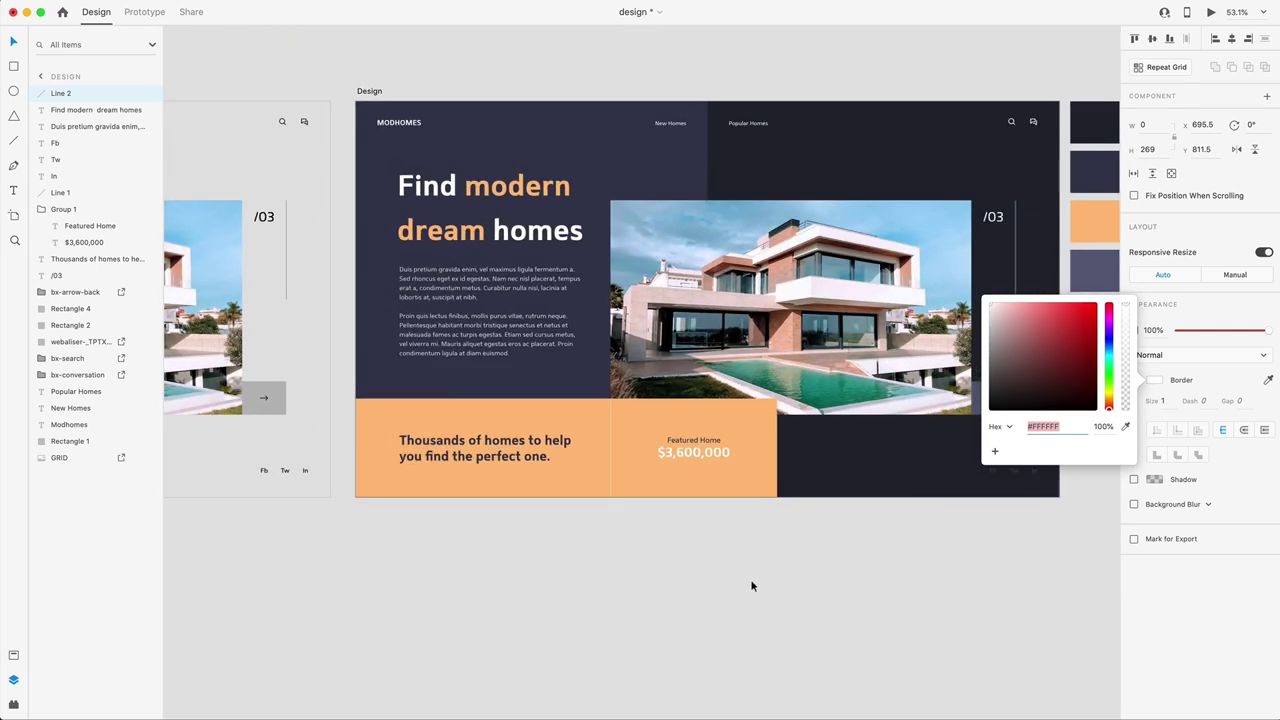
{"action": "left_click", "coordinate": [783, 565]}
{"action": "scroll", "coordinate": [783, 565], "scroll_direction": "right", "scroll_amount": 2}
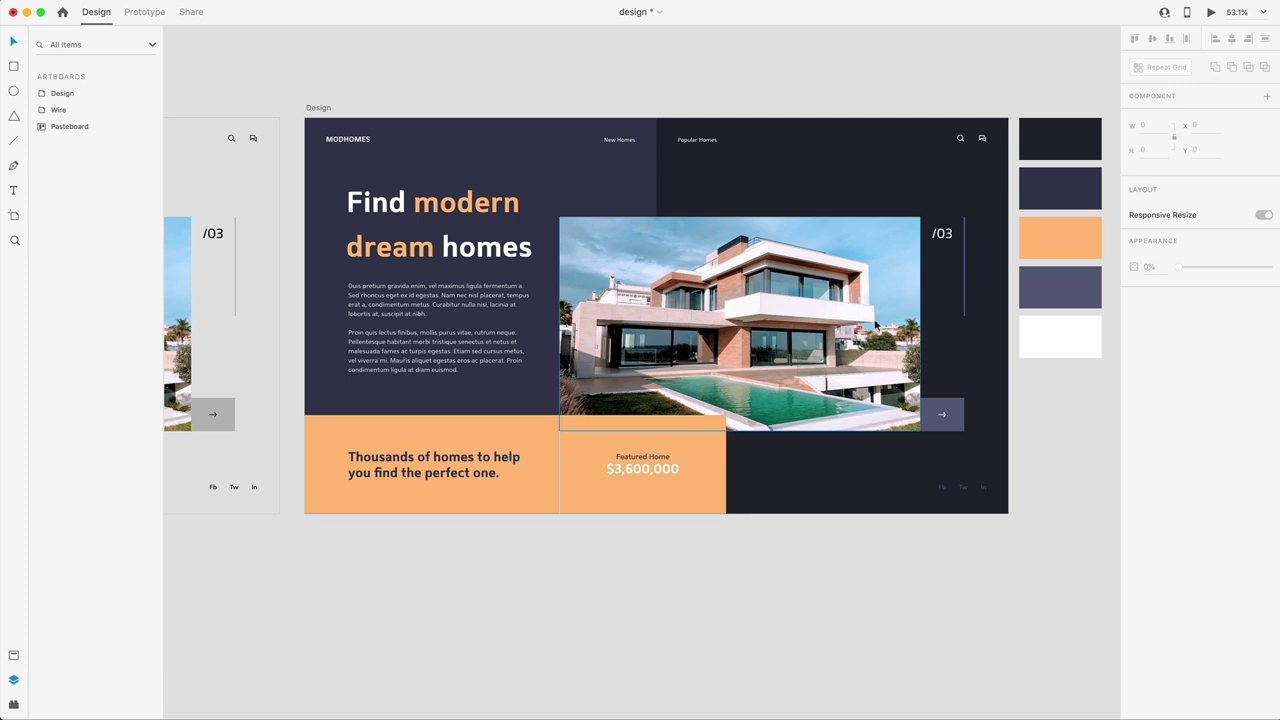
Try a border size of 4 on the orange band's vertical divider line, and undo it
{"action": "left_click", "coordinate": [560, 477]}
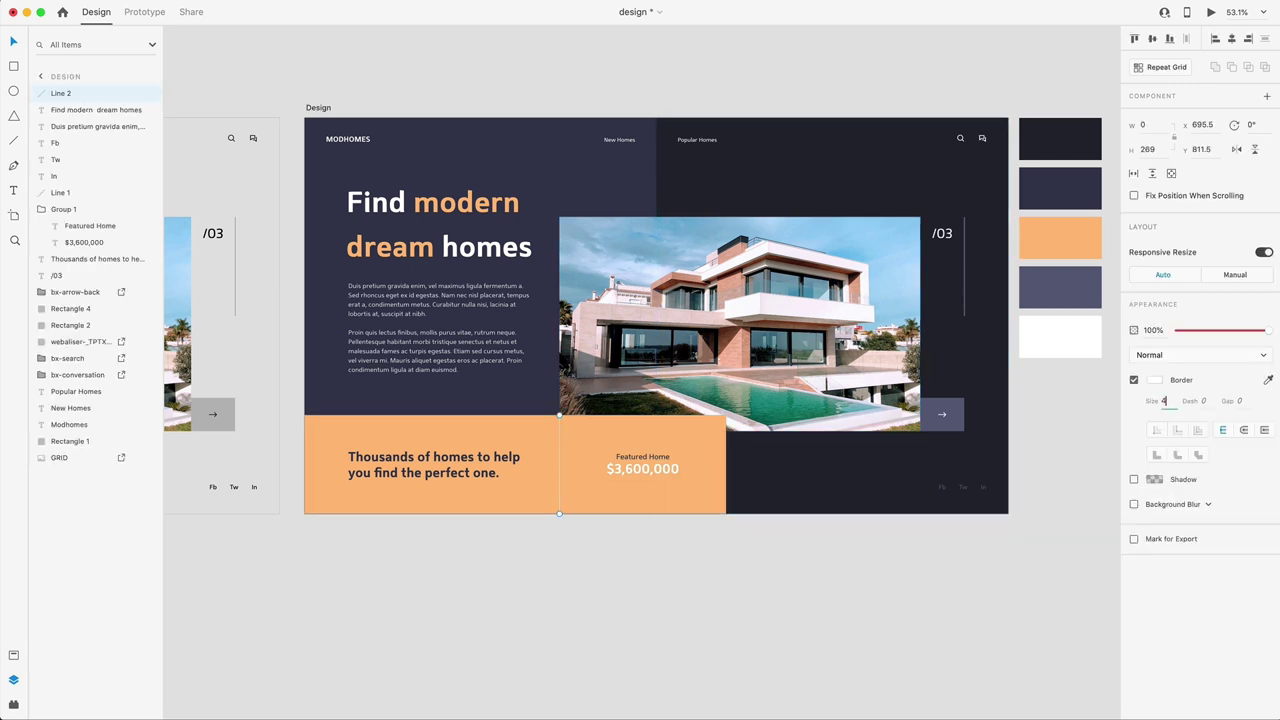
{"action": "left_click", "coordinate": [739, 645]}
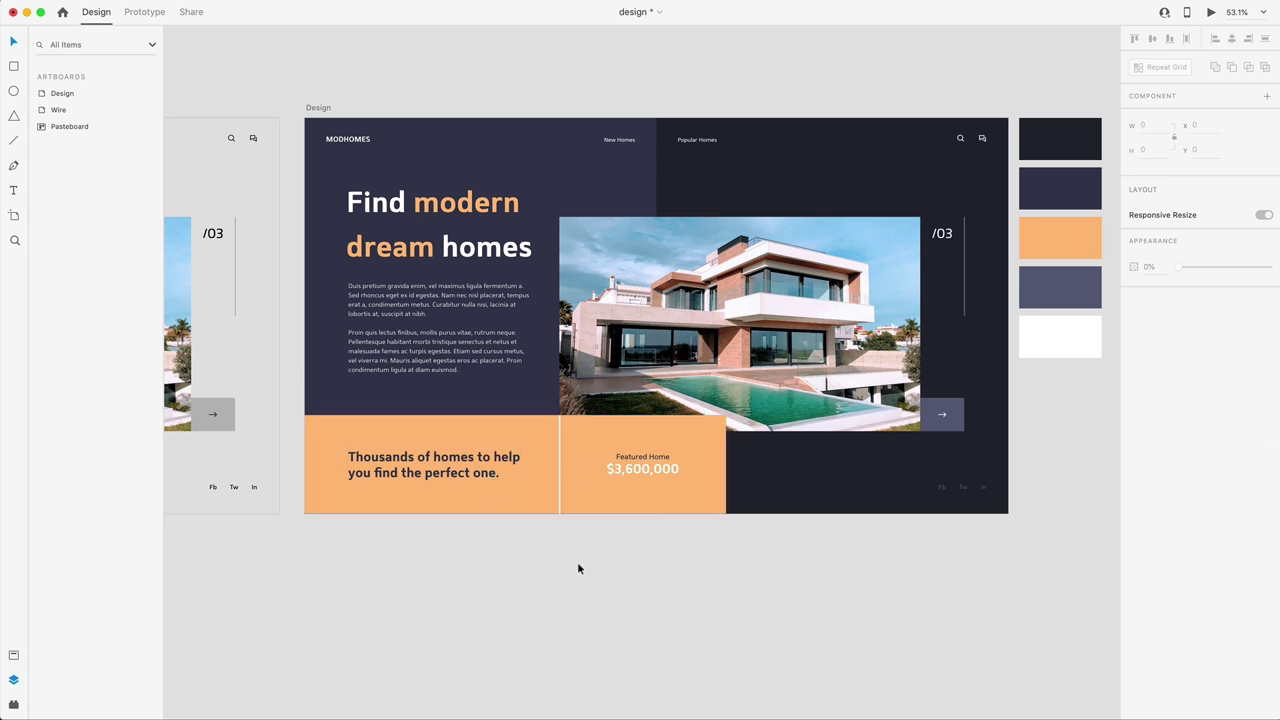
{"action": "key", "text": "super+z"}
{"action": "left_click", "coordinate": [559, 471]}
{"action": "key", "text": "Escape"}
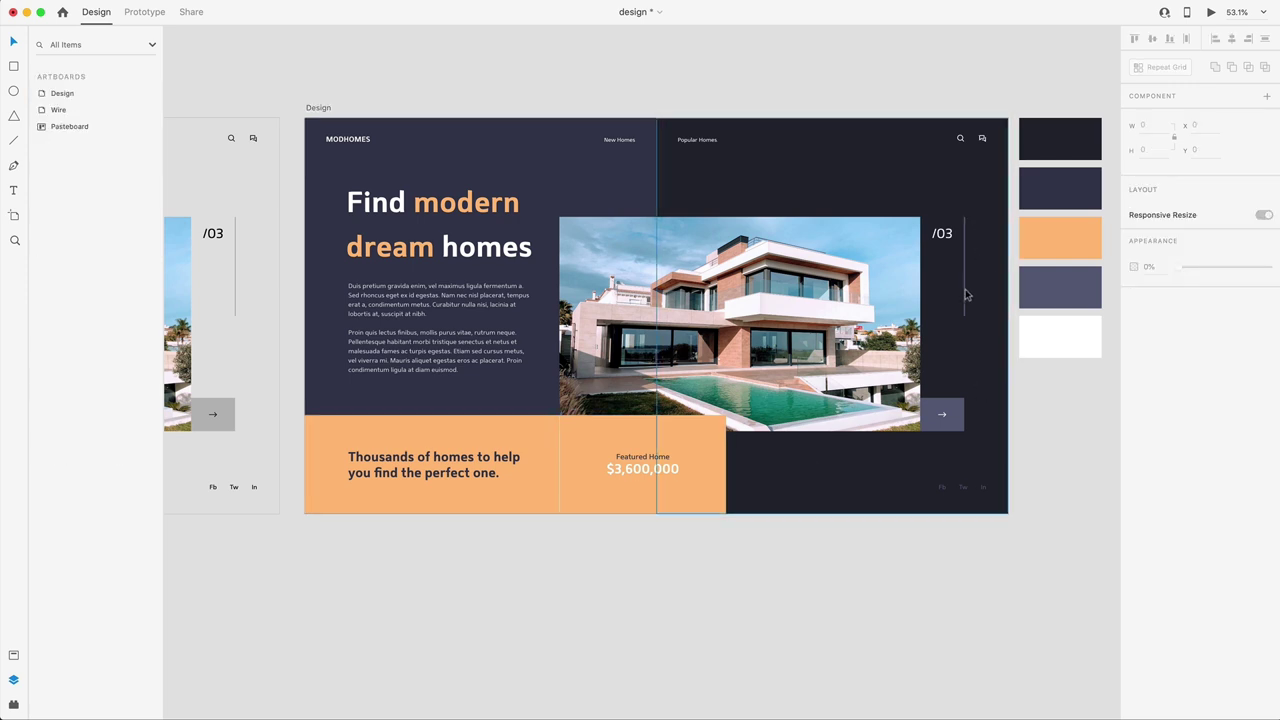
Change the border of the vertical line beside "/03" to the dark navy palette colour, #36394E
{"action": "left_click", "coordinate": [965, 270]}
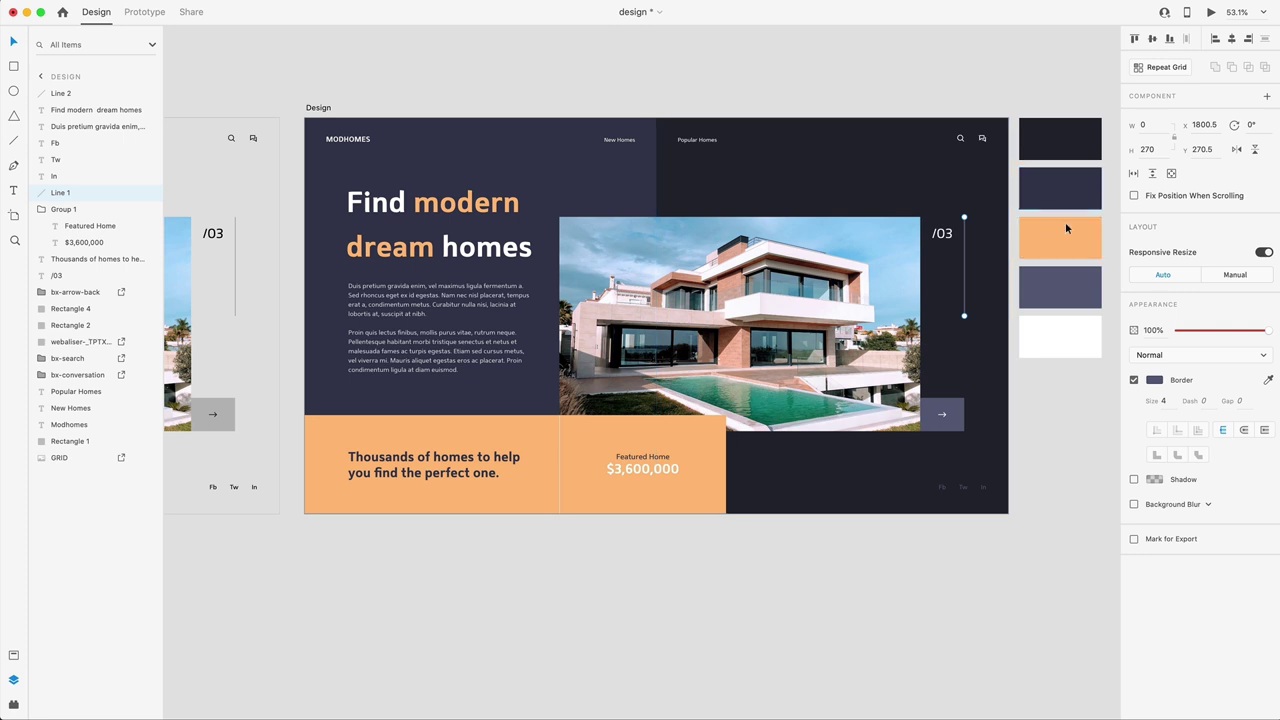
{"action": "left_click", "coordinate": [1268, 380]}
{"action": "left_click", "coordinate": [1086, 190]}
{"action": "left_click", "coordinate": [1071, 287]}
{"action": "left_click", "coordinate": [1080, 466]}
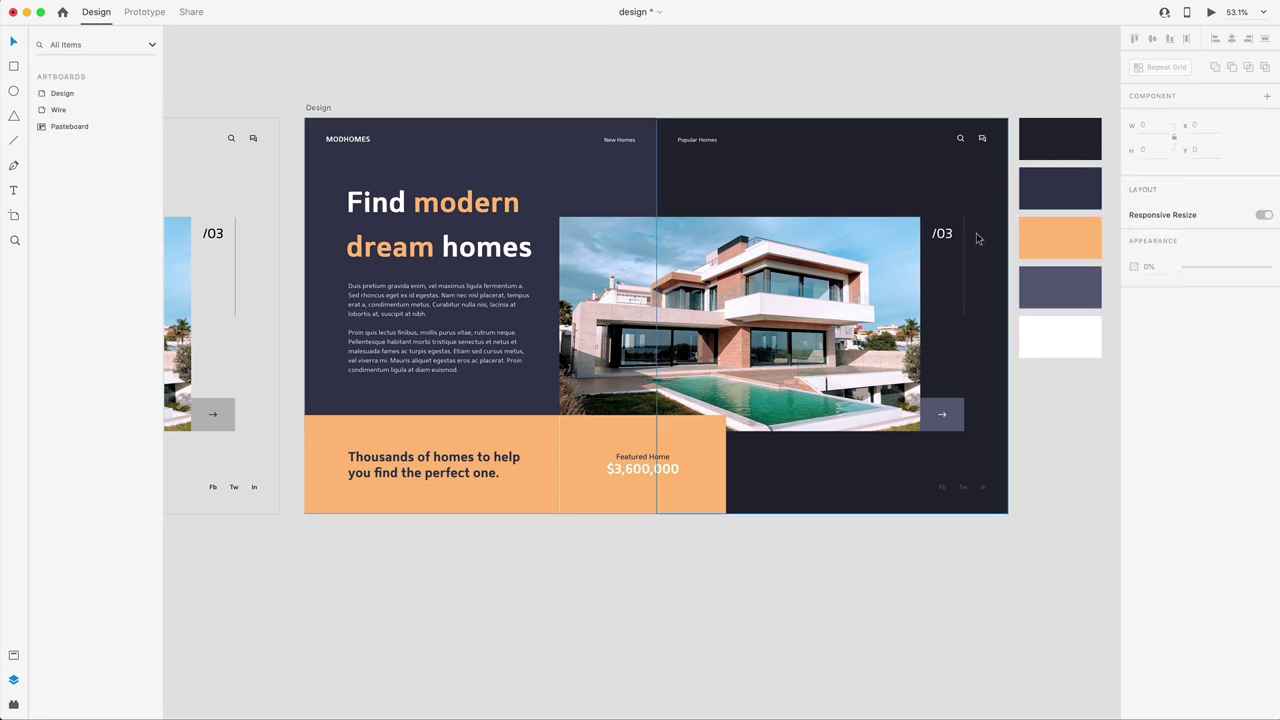
Create a new artboard on the empty pasteboard beyond the Design artboard and set its size to 430 × 270
{"action": "scroll", "coordinate": [1037, 620], "scroll_direction": "left", "scroll_amount": 2}
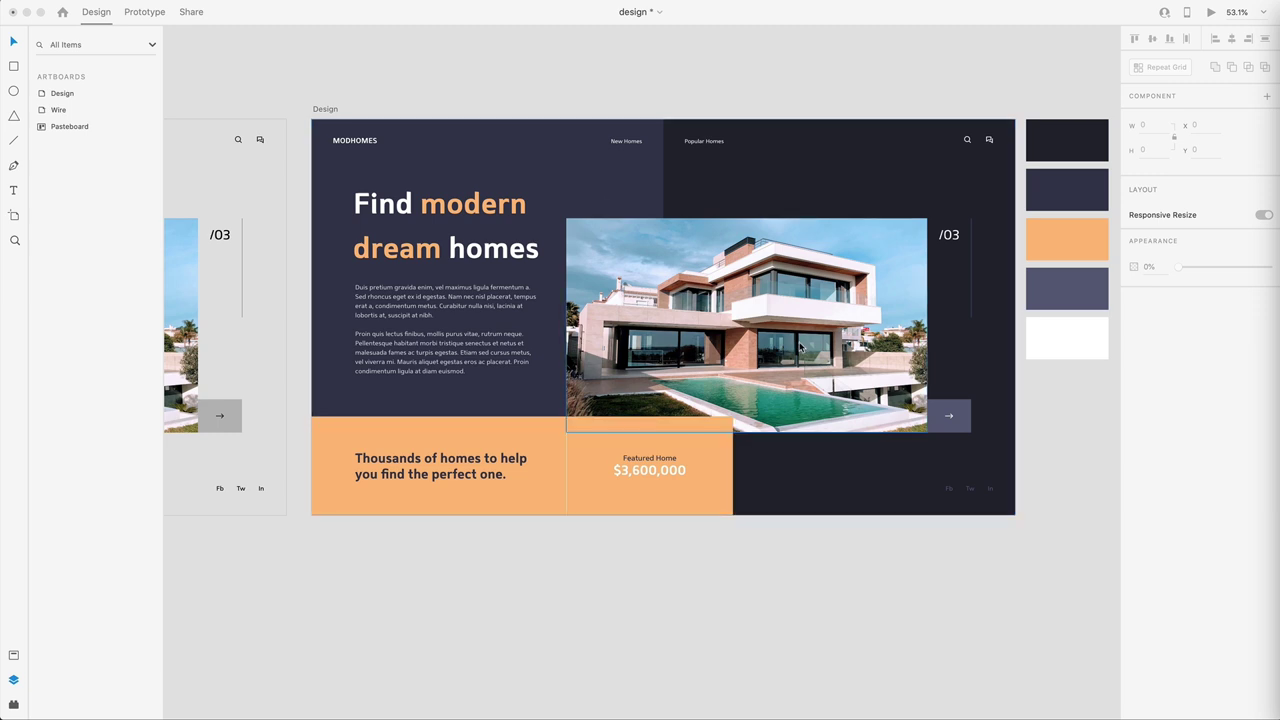
{"action": "scroll", "coordinate": [800, 345], "scroll_direction": "right", "scroll_amount": 5}
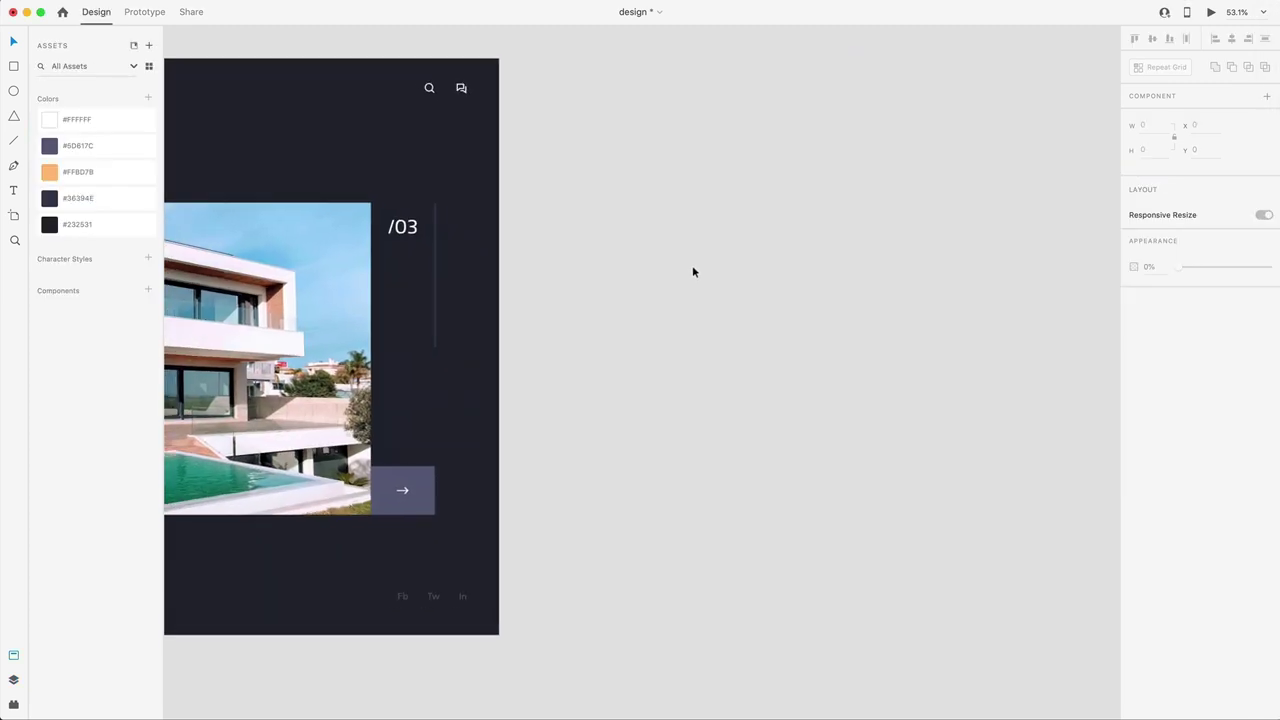
{"action": "scroll", "coordinate": [692, 272], "scroll_direction": "right", "scroll_amount": 3}
{"action": "key", "text": "a"}
{"action": "left_click_drag", "start_coordinate": [463, 97], "coordinate": [746, 303]}
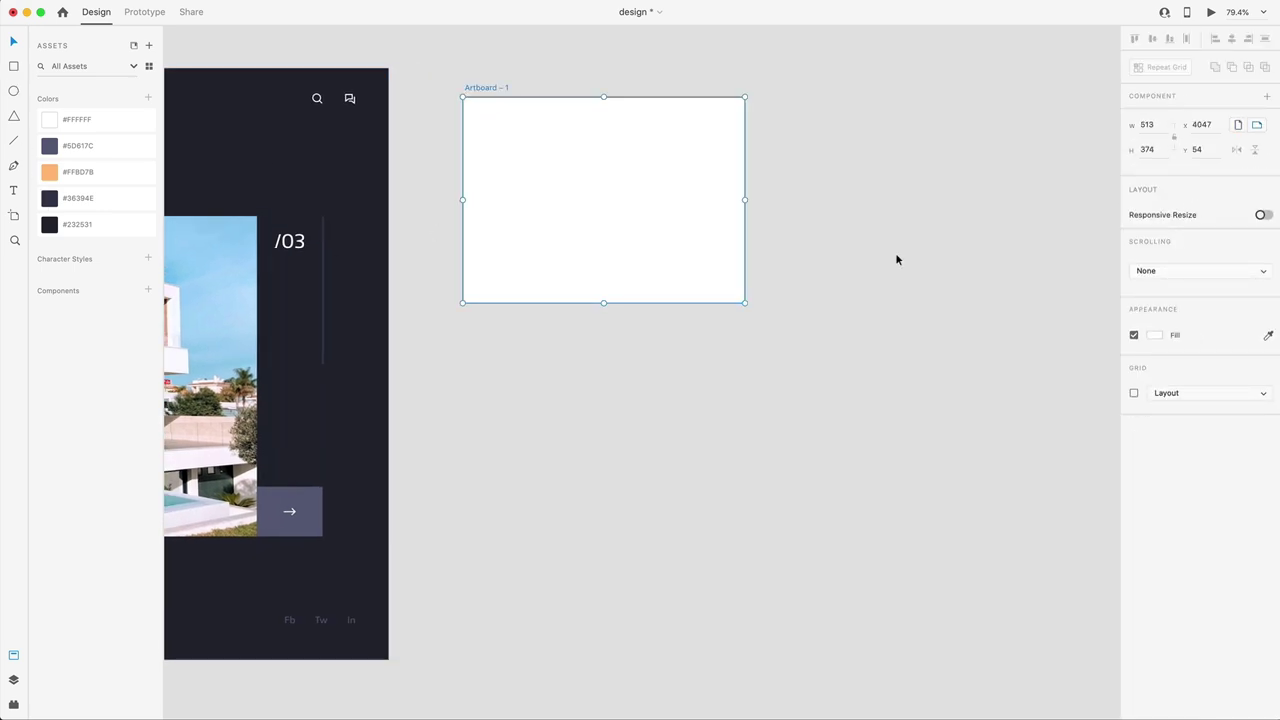
{"action": "left_click", "coordinate": [1160, 123]}
{"action": "left_click", "coordinate": [815, 66]}
Draw a 45° diagonal line about 373 × 373 across the new artboard and move it over the artboard's upper-left corner
{"action": "scroll", "coordinate": [815, 66], "scroll_direction": "up", "scroll_amount": 3}
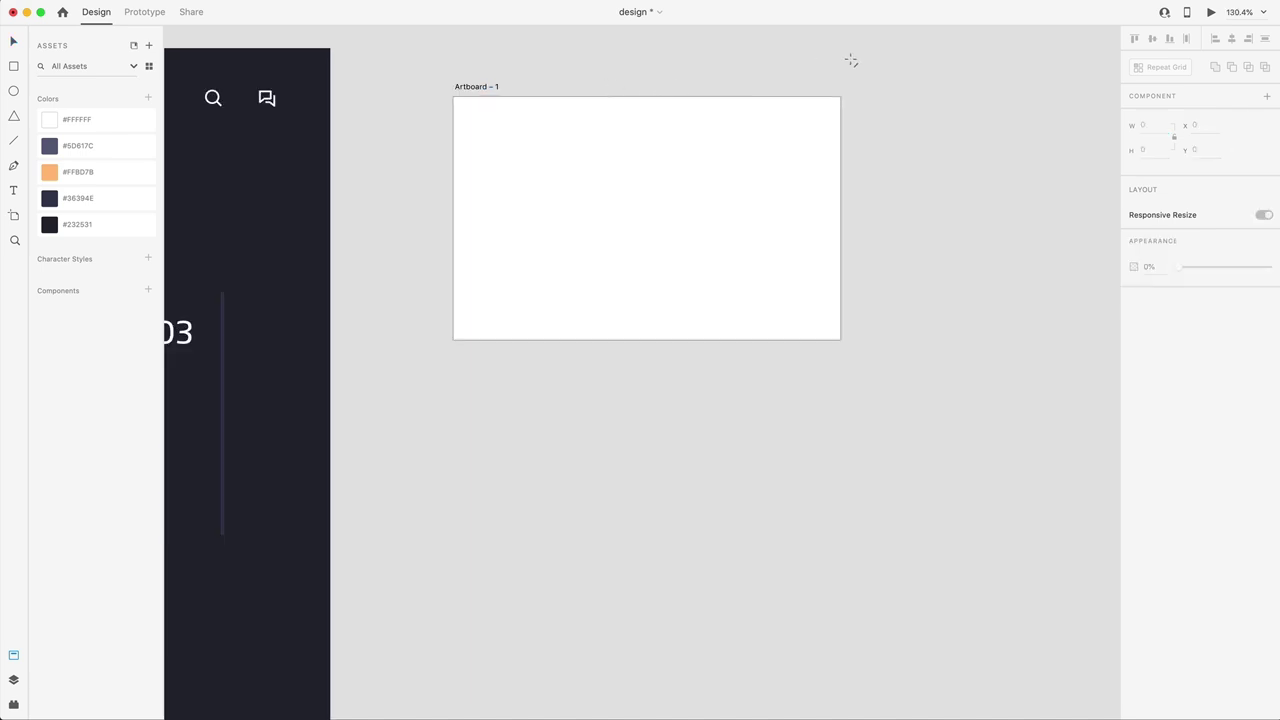
{"action": "mouse_move", "coordinate": [765, 62]}
{"action": "left_mouse_down"}
{"action": "mouse_move", "coordinate": [694, 134]}
{"action": "mouse_move", "coordinate": [505, 431]}
{"action": "left_mouse_up"}
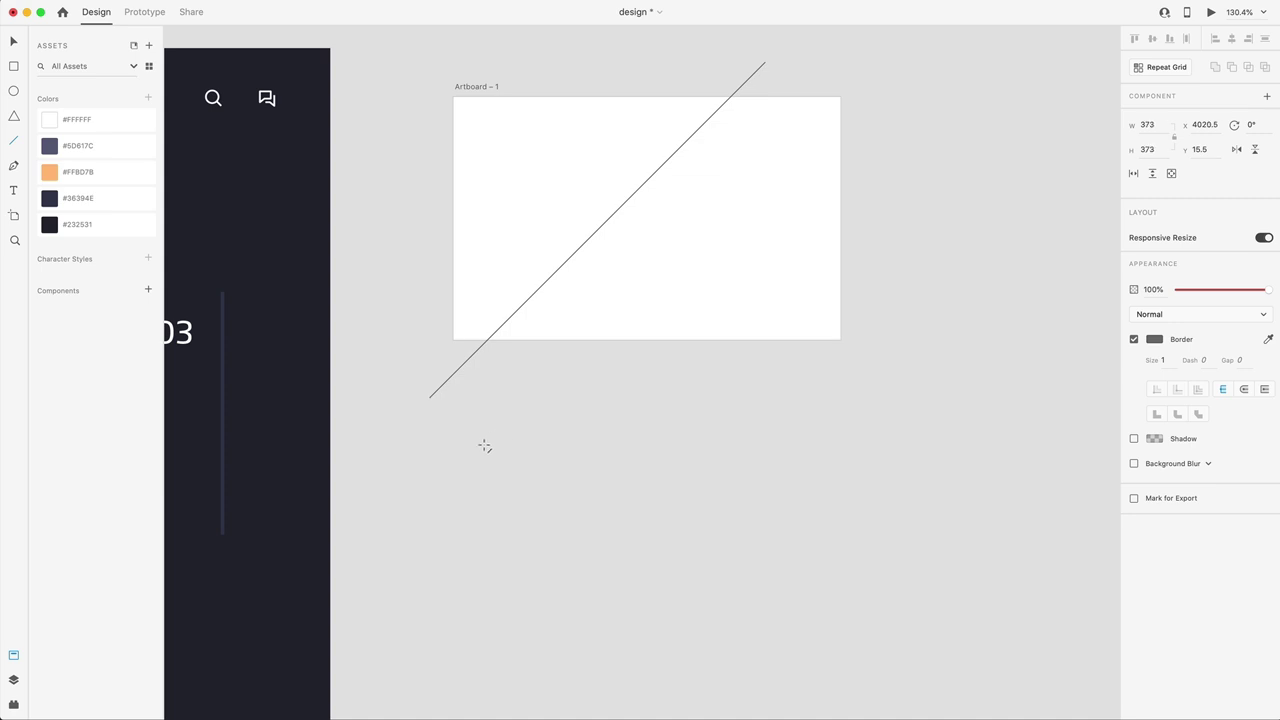
{"action": "key", "text": "v"}
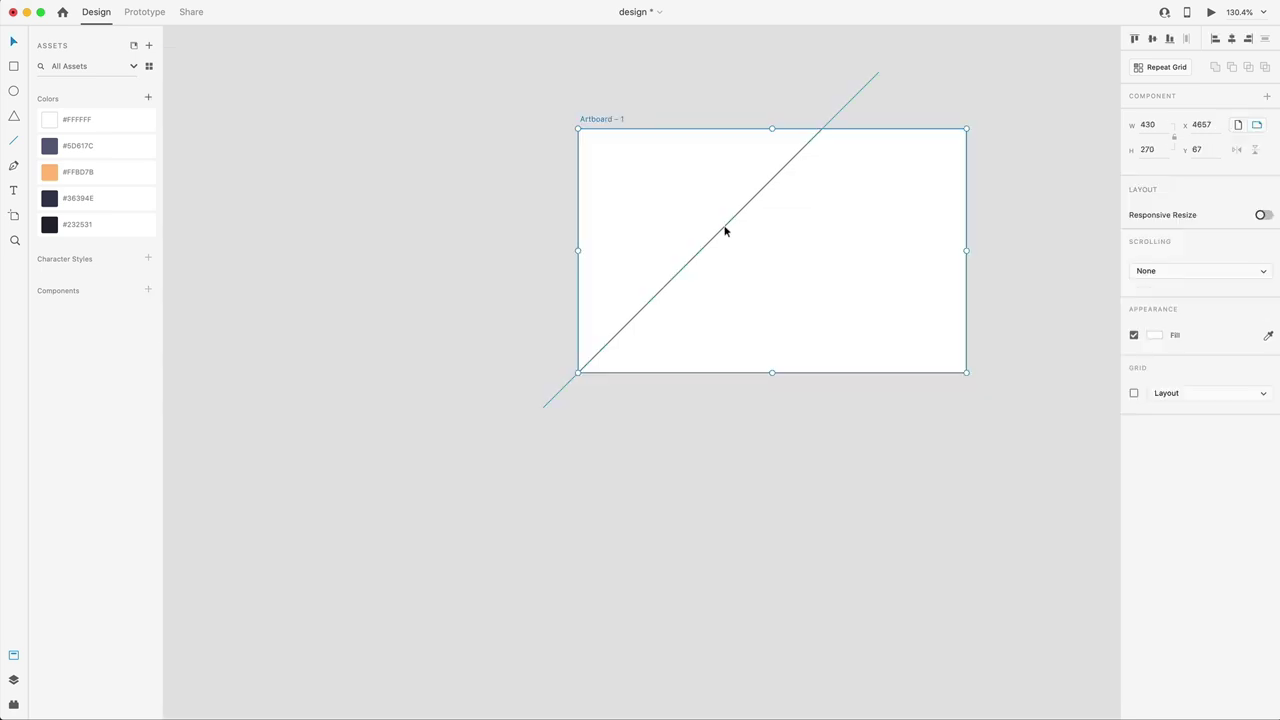
{"action": "left_click_drag", "start_coordinate": [726, 231], "coordinate": [577, 134]}
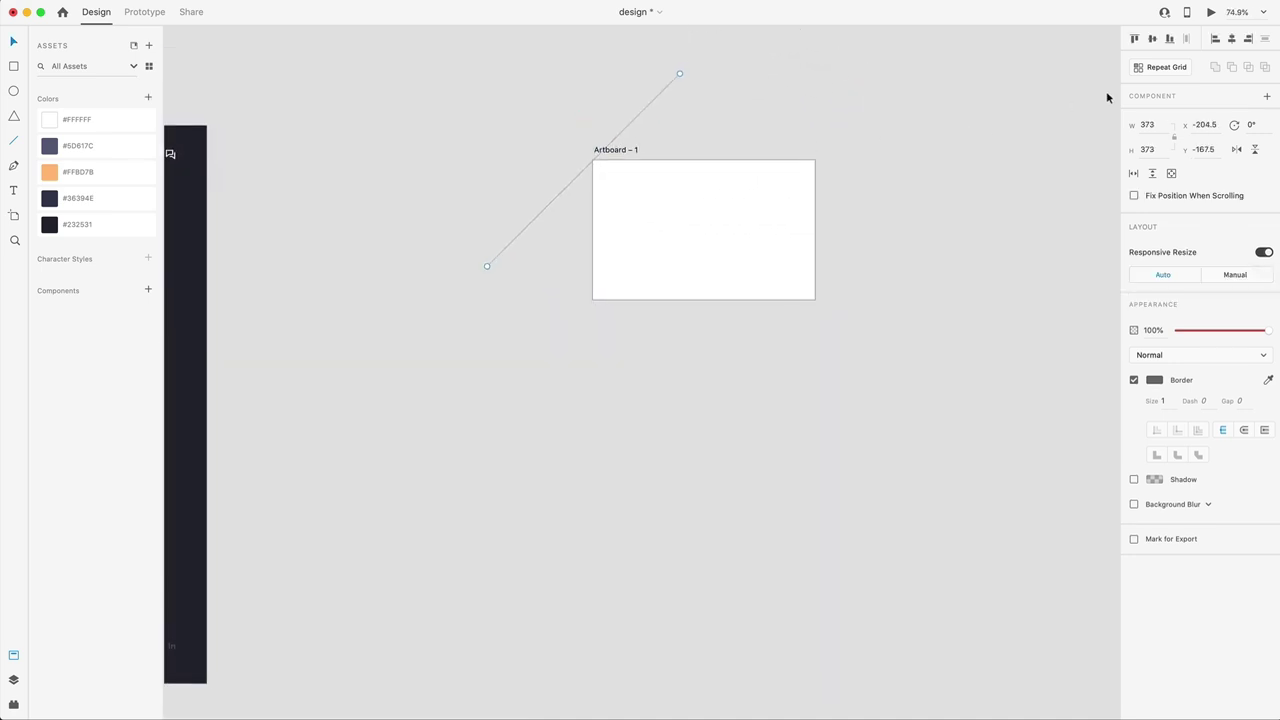
Turn the diagonal line into a Repeat Grid and close the gap between copies until they form tightly spaced diagonal lines
{"action": "left_click", "coordinate": [1160, 67]}
{"action": "left_click_drag", "start_coordinate": [680, 170], "coordinate": [848, 172]}
{"action": "key", "text": "super+z"}
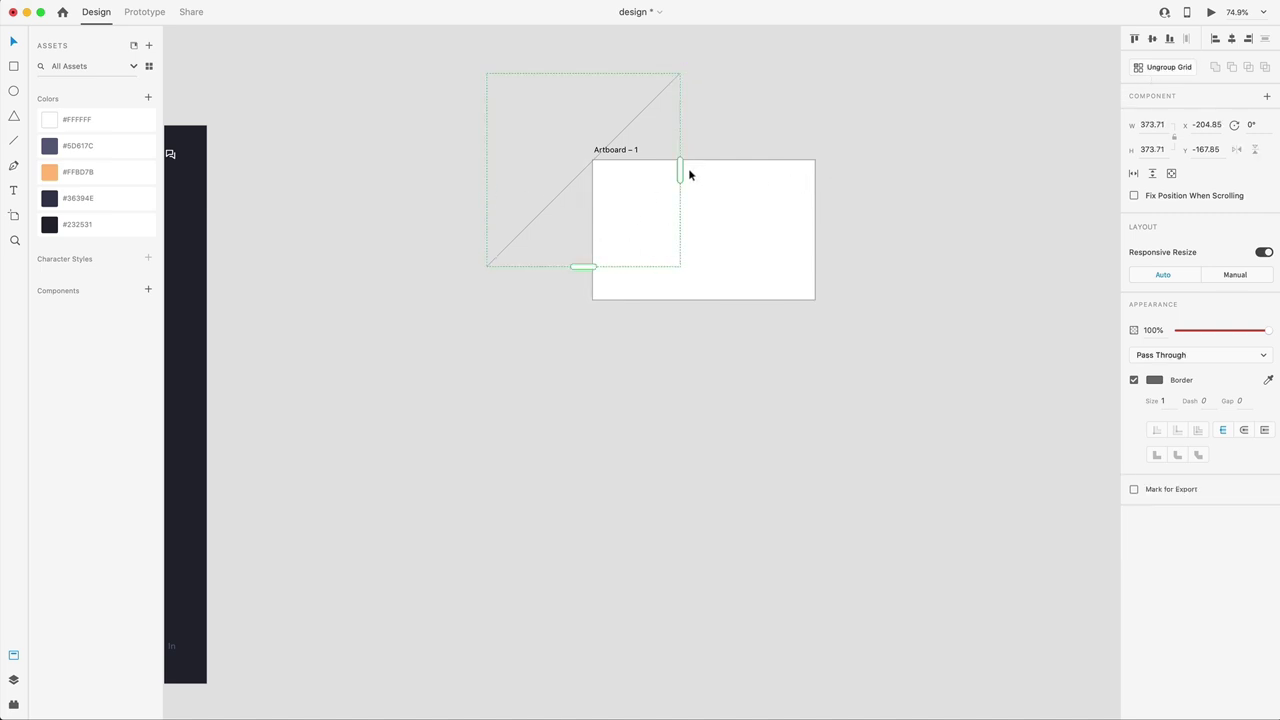
{"action": "left_click_drag", "start_coordinate": [680, 171], "coordinate": [872, 169]}
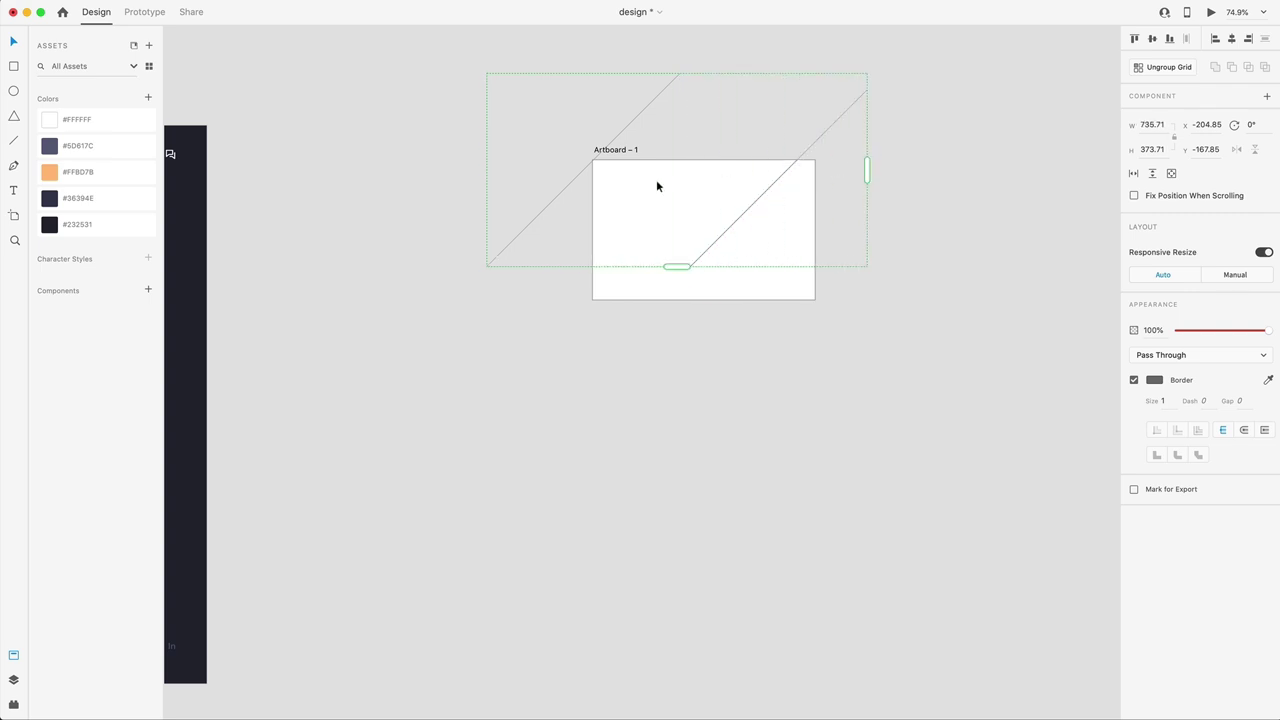
{"action": "mouse_move", "coordinate": [689, 183]}
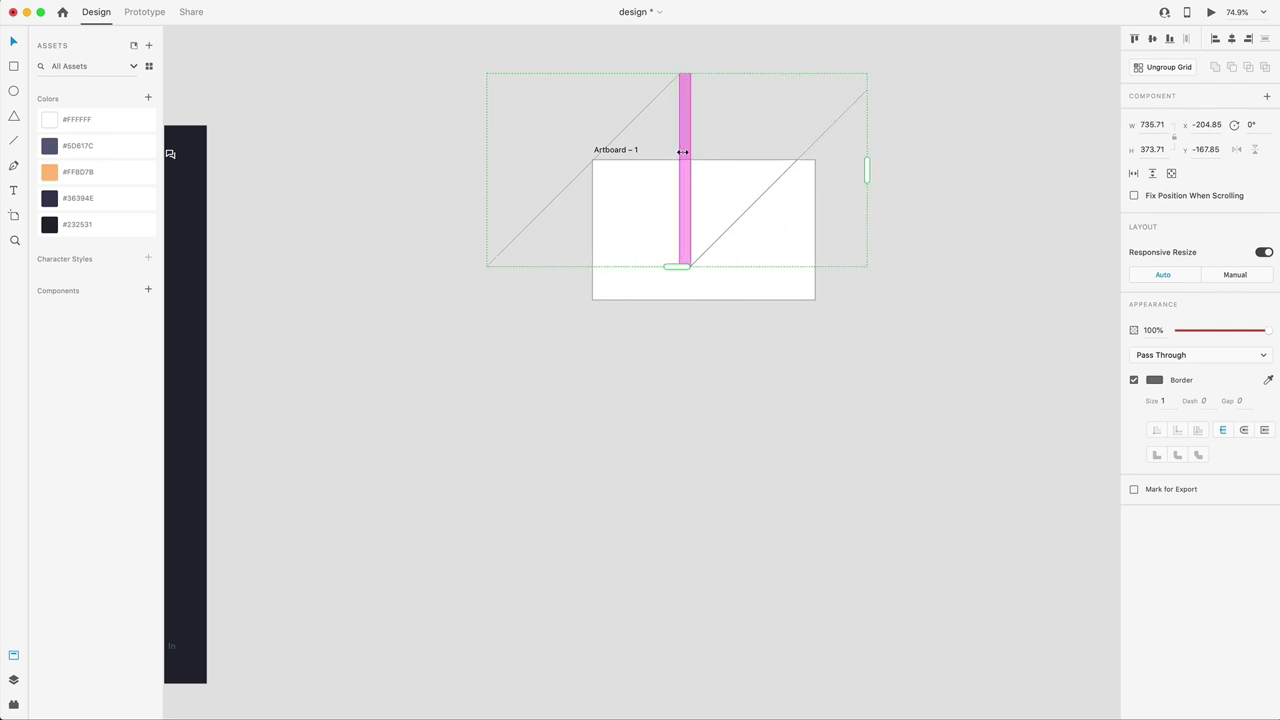
{"action": "left_click_drag", "start_coordinate": [685, 164], "coordinate": [487, 188]}
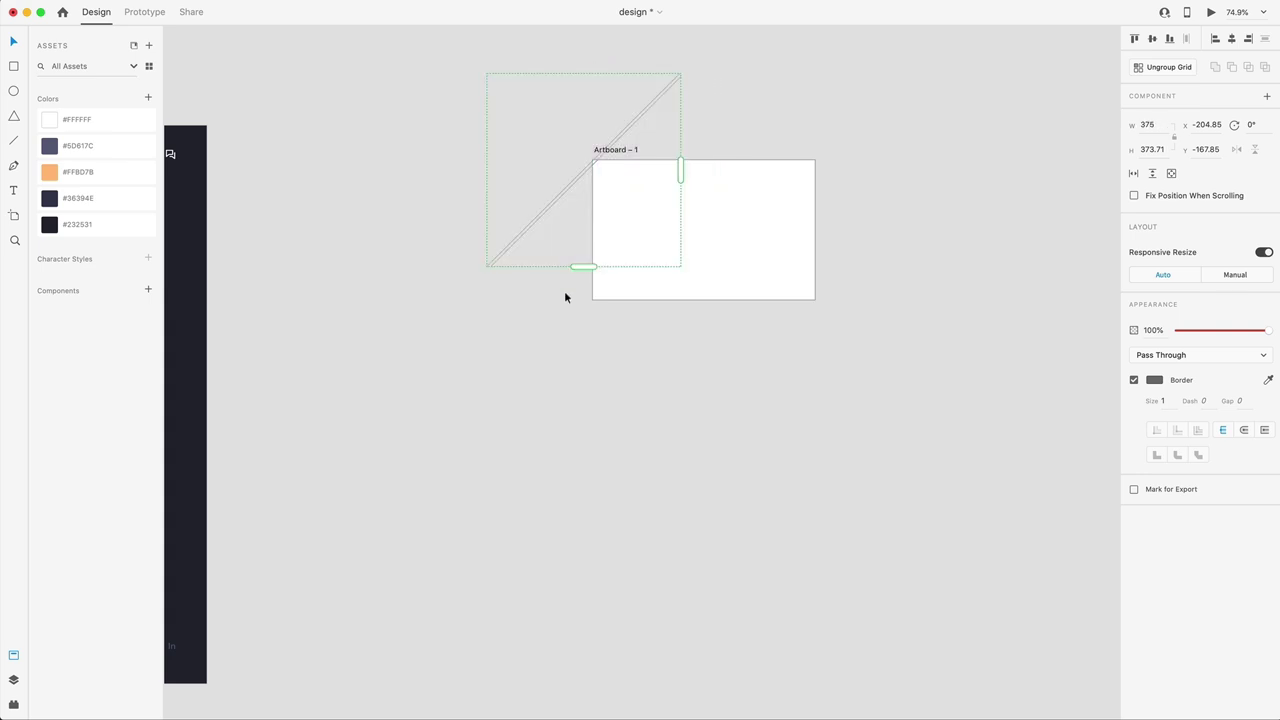
Extend the diagonal line Repeat Grid to a width of 776 and move it until it covers the small artboard
{"action": "left_click_drag", "start_coordinate": [680, 171], "coordinate": [888, 198]}
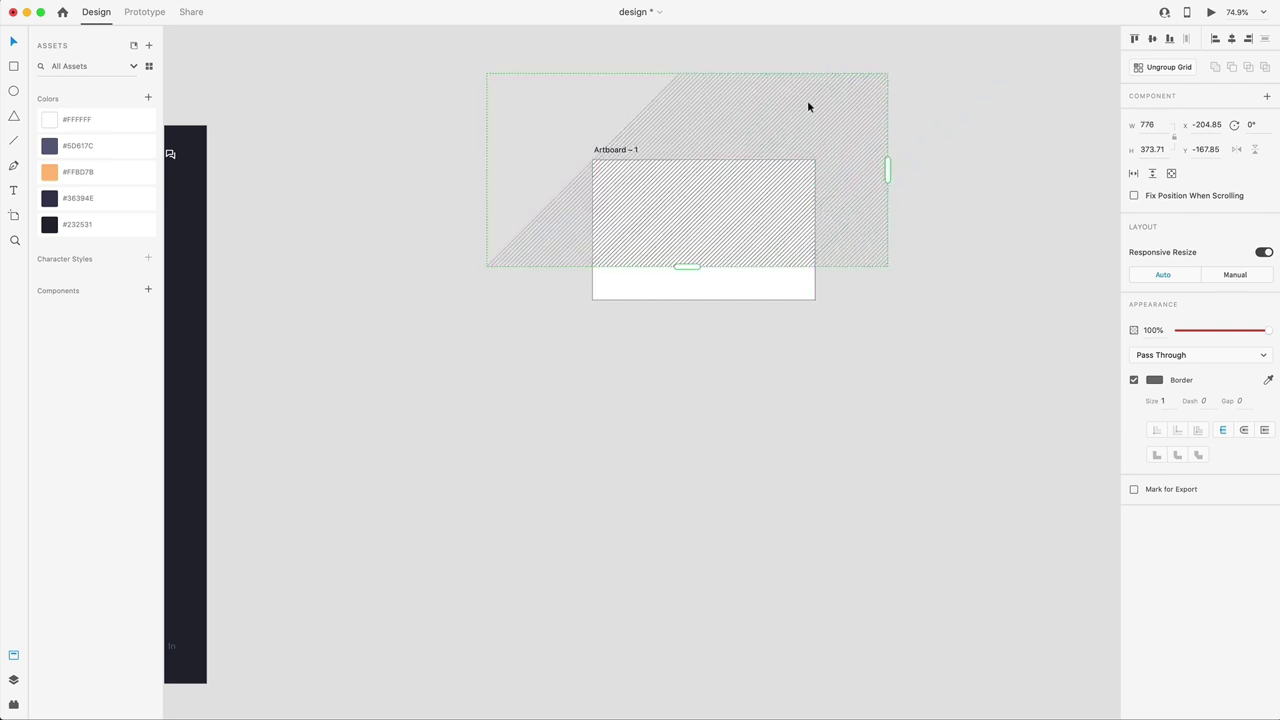
{"action": "left_click_drag", "start_coordinate": [795, 157], "coordinate": [746, 155]}
{"action": "left_click", "coordinate": [246, 234]}
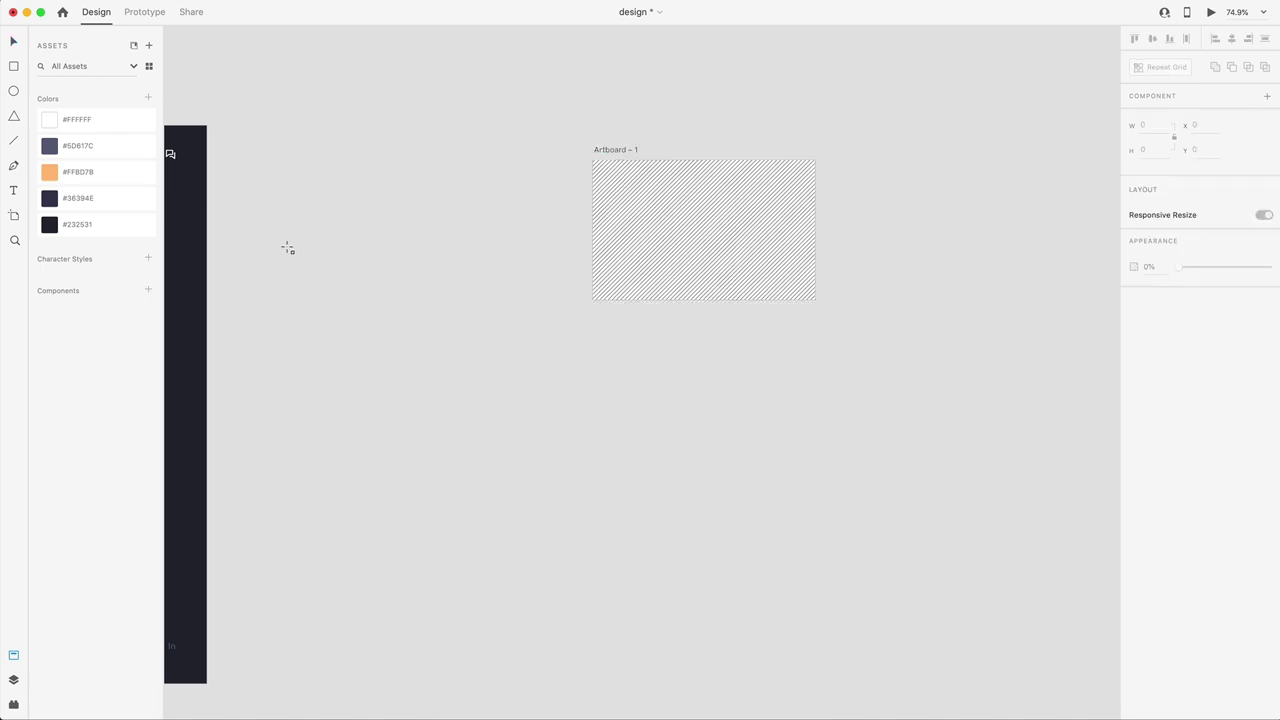
Draw a 430 × 270 rectangle exactly over the small artboard and mask the diagonal line grid with it
{"action": "mouse_move", "coordinate": [592, 160]}
{"action": "left_mouse_down"}
{"action": "mouse_move", "coordinate": [754, 289]}
{"action": "mouse_move", "coordinate": [815, 299]}
{"action": "left_mouse_up"}
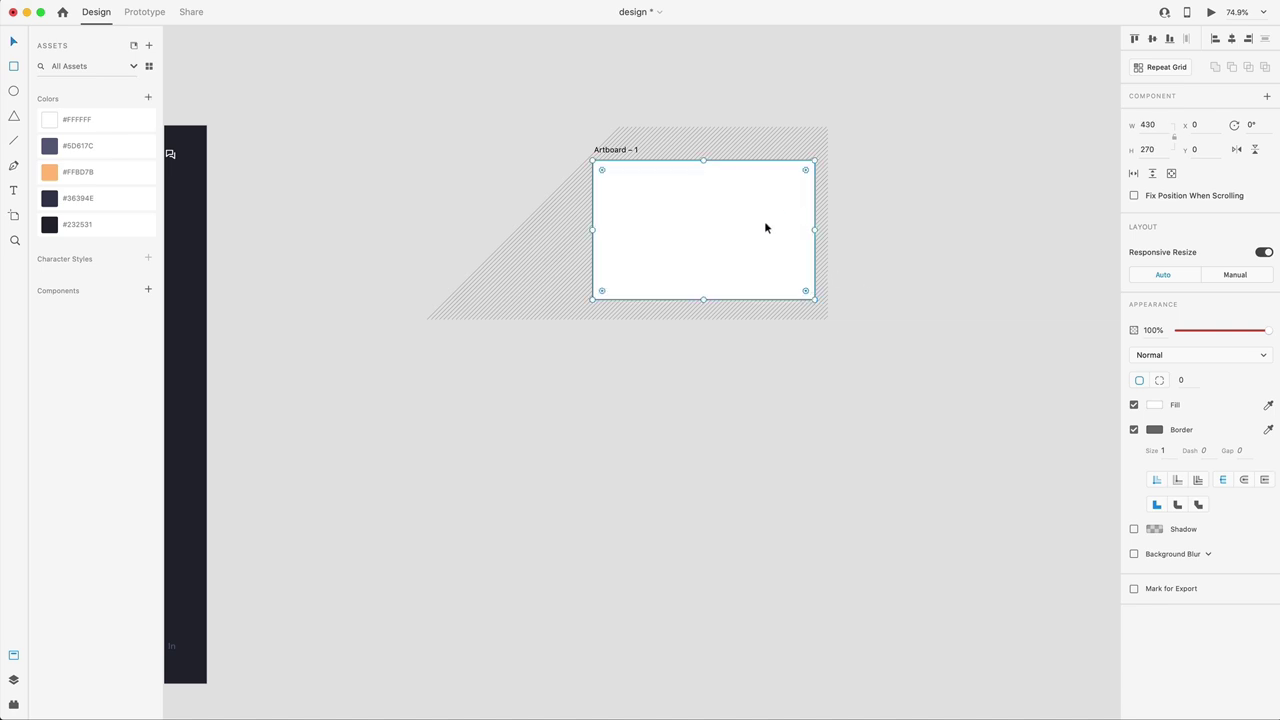
{"action": "left_click", "coordinate": [766, 143], "text": "shift"}
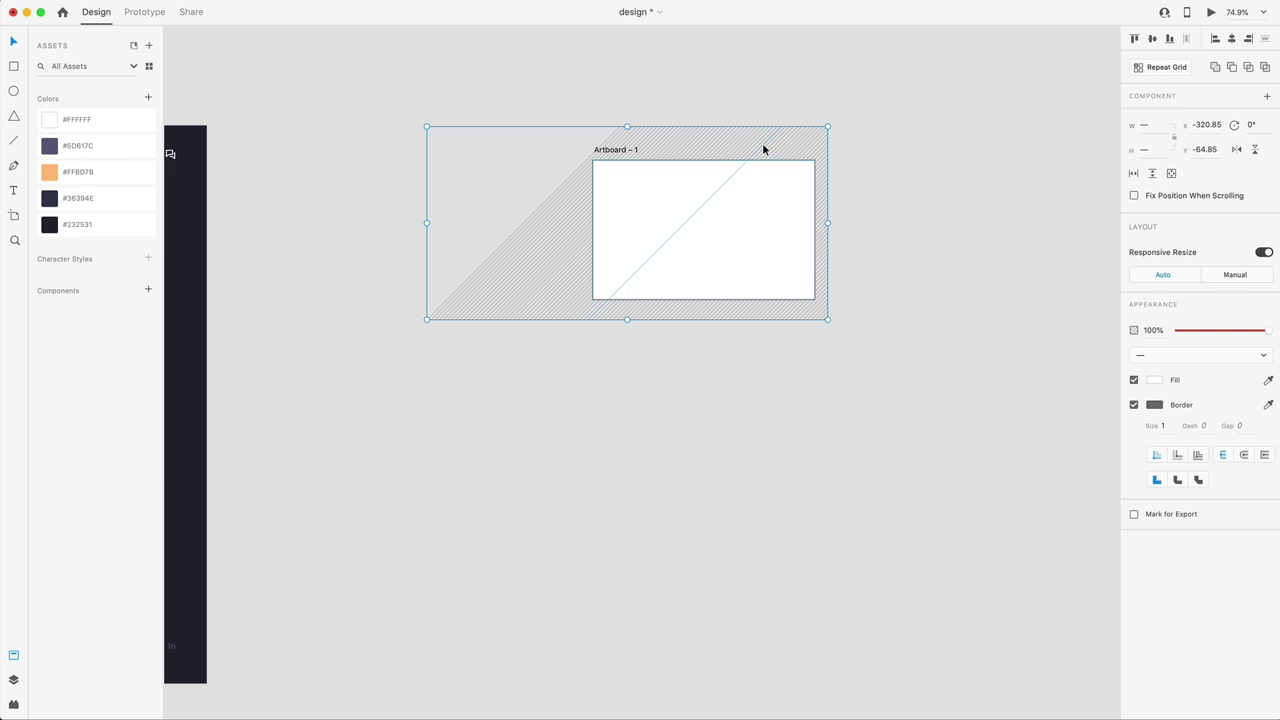
{"action": "key", "text": "super+shift+m"}
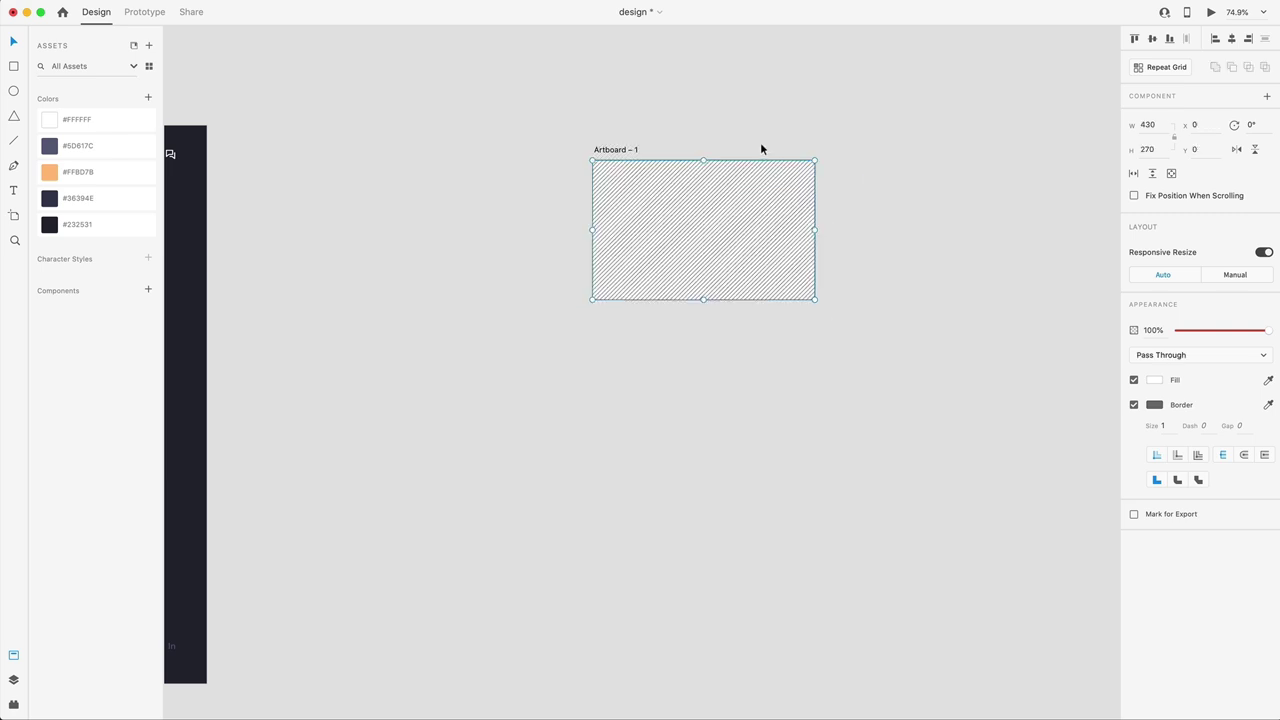
{"action": "right_click", "coordinate": [117, 2]}
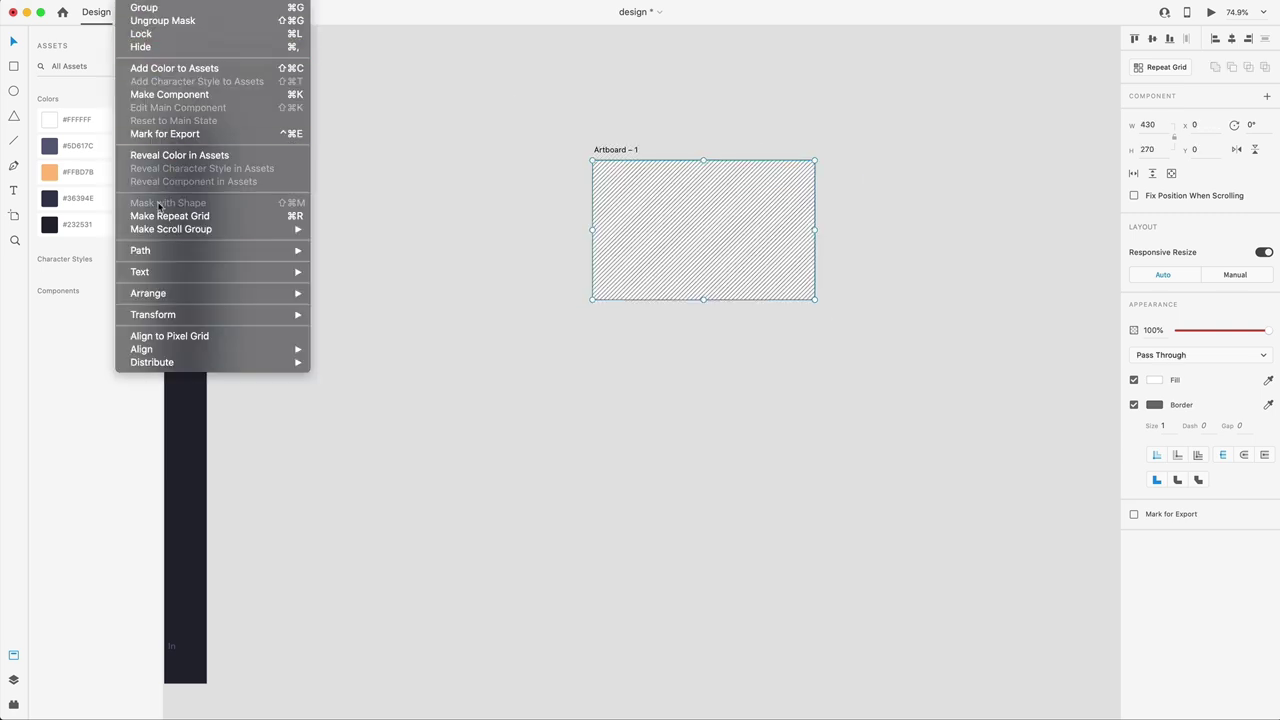
{"action": "left_click", "coordinate": [391, 218]}
Remove the extra artboard from behind the masked pattern and apply the orange palette colour #FFBD7B as the pattern's border
{"action": "mouse_move", "coordinate": [749, 240]}
{"action": "left_mouse_down"}
{"action": "mouse_move", "coordinate": [700, 343]}
{"action": "mouse_move", "coordinate": [613, 435]}
{"action": "left_mouse_up"}
{"action": "left_click", "coordinate": [620, 150]}
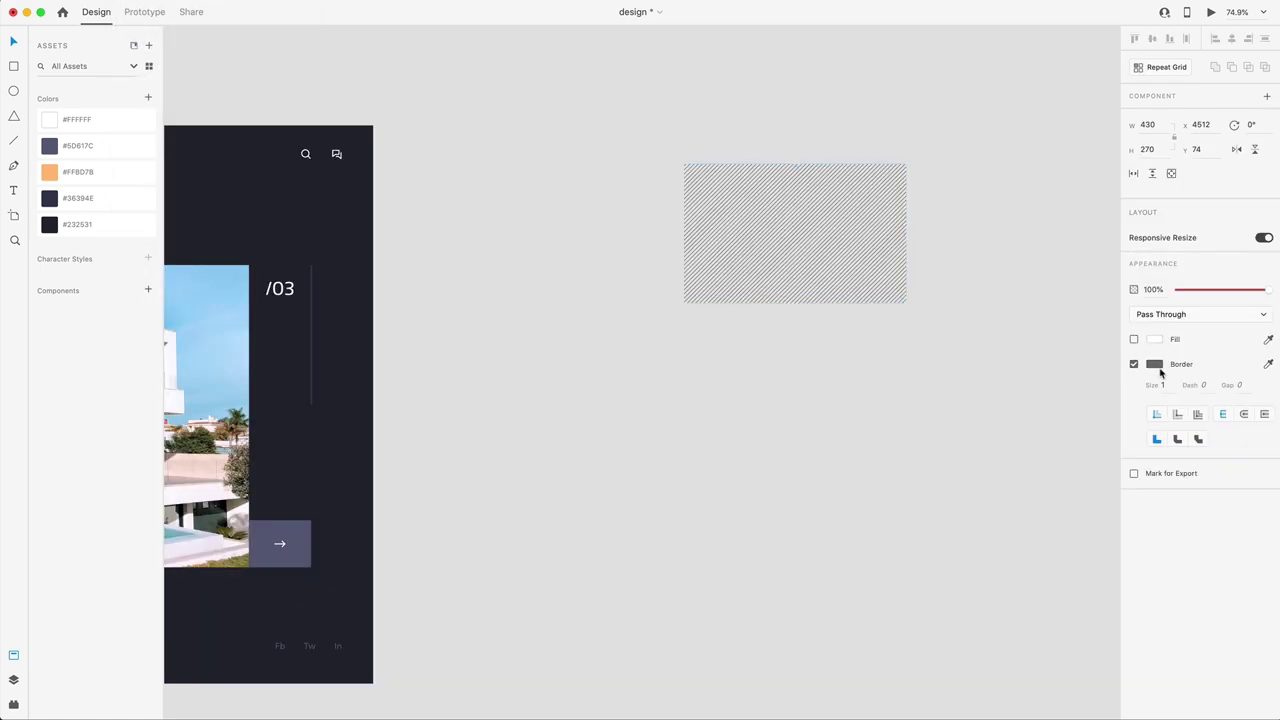
{"action": "right_click", "coordinate": [117, 177]}
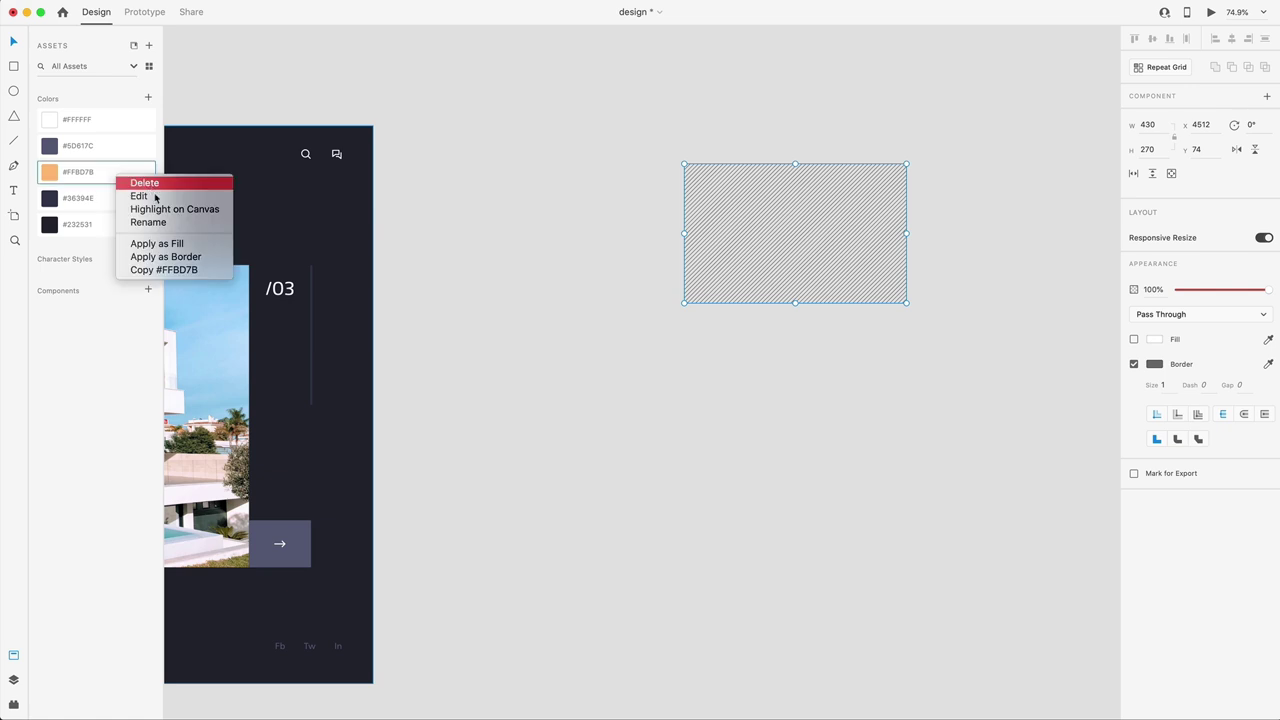
{"action": "left_click", "coordinate": [166, 257]}
Move the orange pattern to the house photo's upper-left corner on the Design artboard and layer it behind the photo, above the dark backgrounds
{"action": "mouse_move", "coordinate": [811, 260]}
{"action": "left_mouse_down"}
{"action": "mouse_move", "coordinate": [683, 337]}
{"action": "mouse_move", "coordinate": [425, 317]}
{"action": "mouse_move", "coordinate": [451, 277]}
{"action": "left_mouse_up"}
{"action": "scroll", "coordinate": [683, 337], "scroll_direction": "down", "scroll_amount": 5}
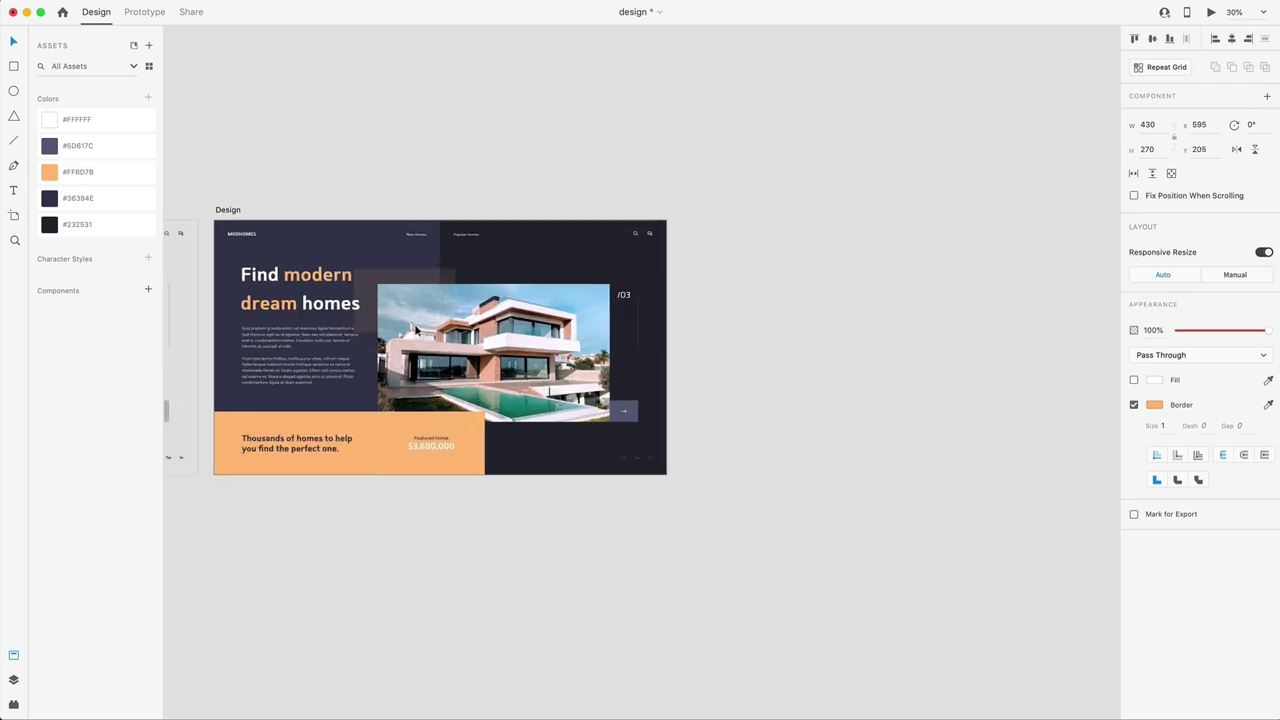
{"action": "scroll", "coordinate": [451, 277], "scroll_direction": "up", "scroll_amount": 5}
{"action": "scroll", "coordinate": [466, 279], "scroll_direction": "up", "scroll_amount": 4}
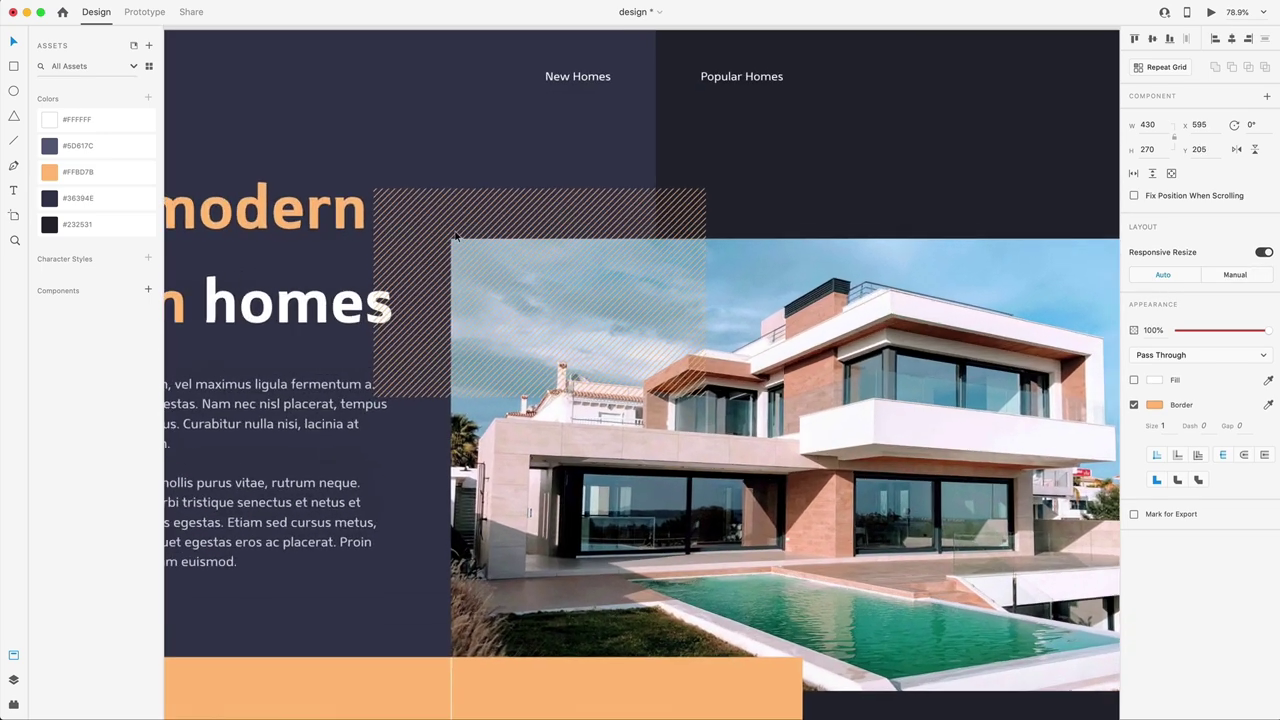
{"action": "left_click_drag", "start_coordinate": [458, 228], "coordinate": [481, 216]}
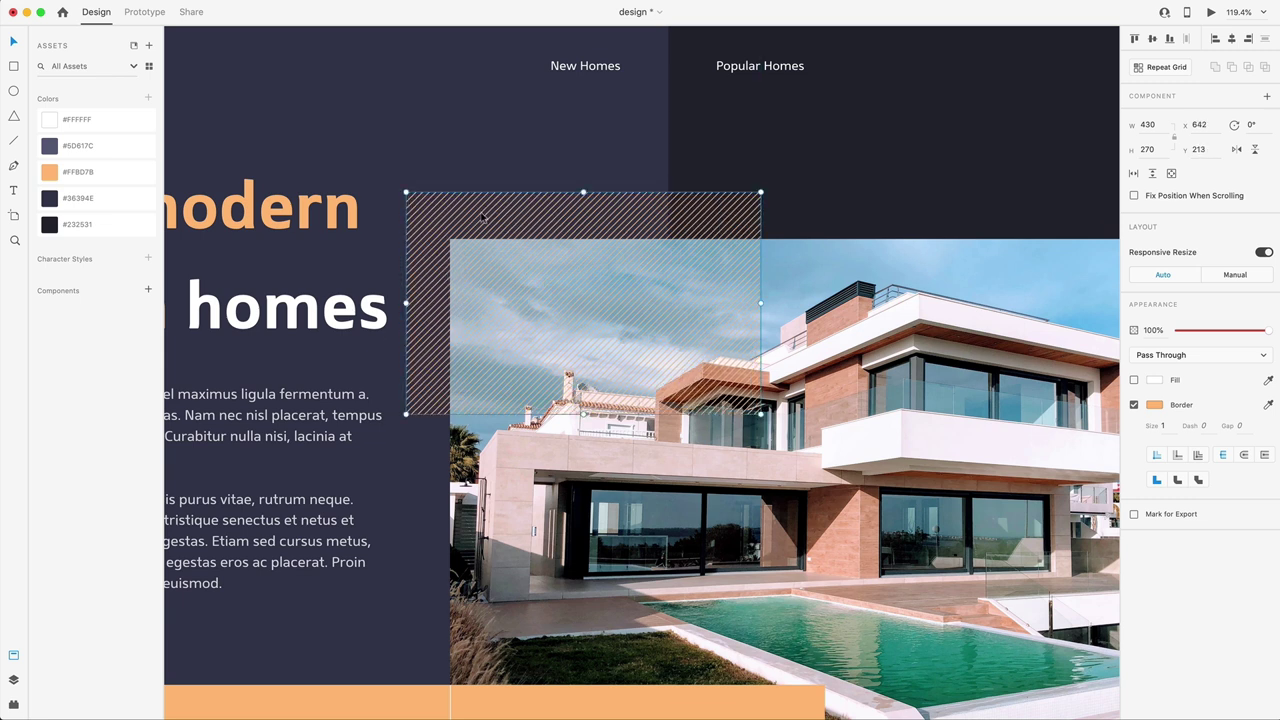
{"action": "key", "text": "super+shift+bracketleft"}
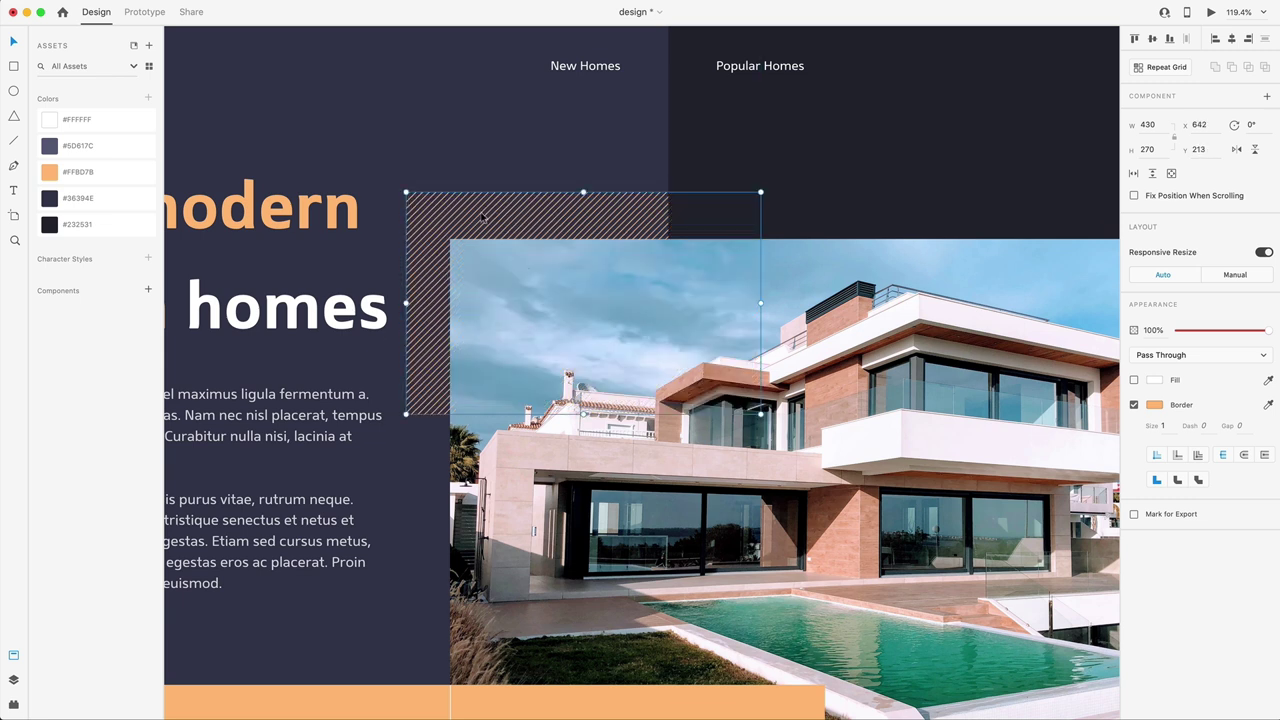
{"action": "key", "text": "super+bracketright"}
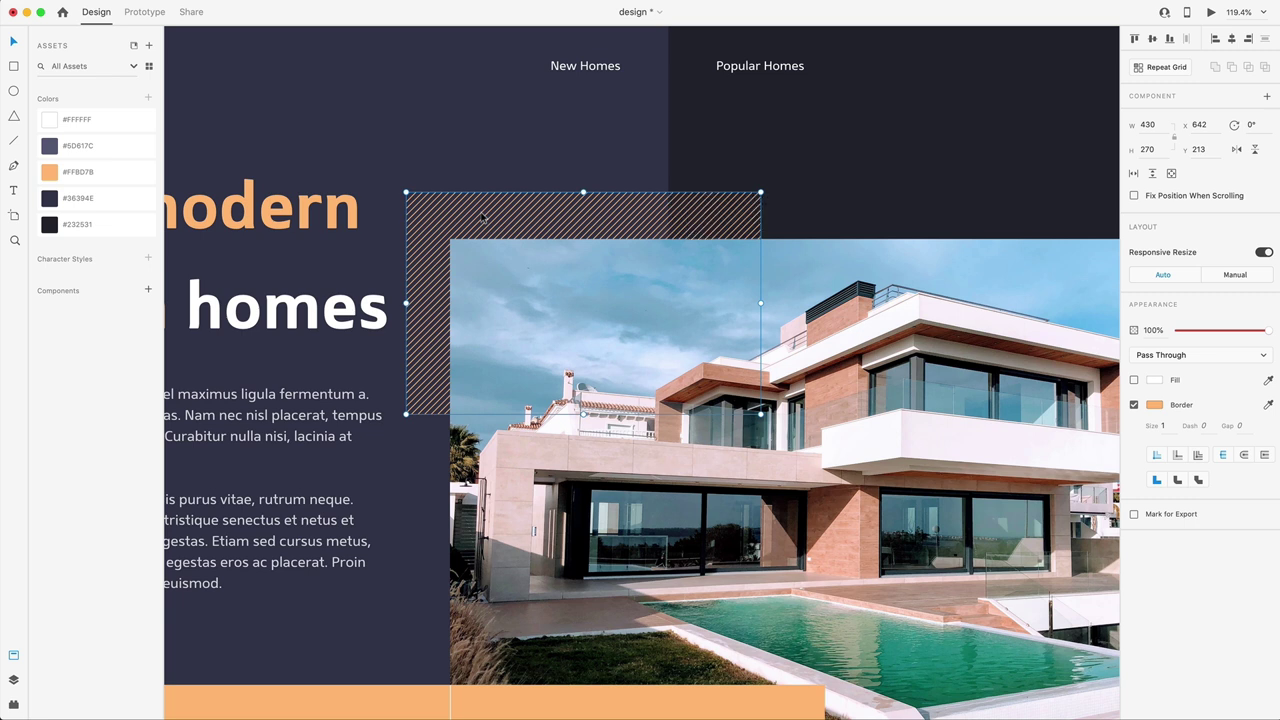
Reposition the pattern at X 653, Y 216 and lower its opacity to 50%
{"action": "left_click", "coordinate": [629, 141]}
{"action": "left_click", "coordinate": [700, 141]}
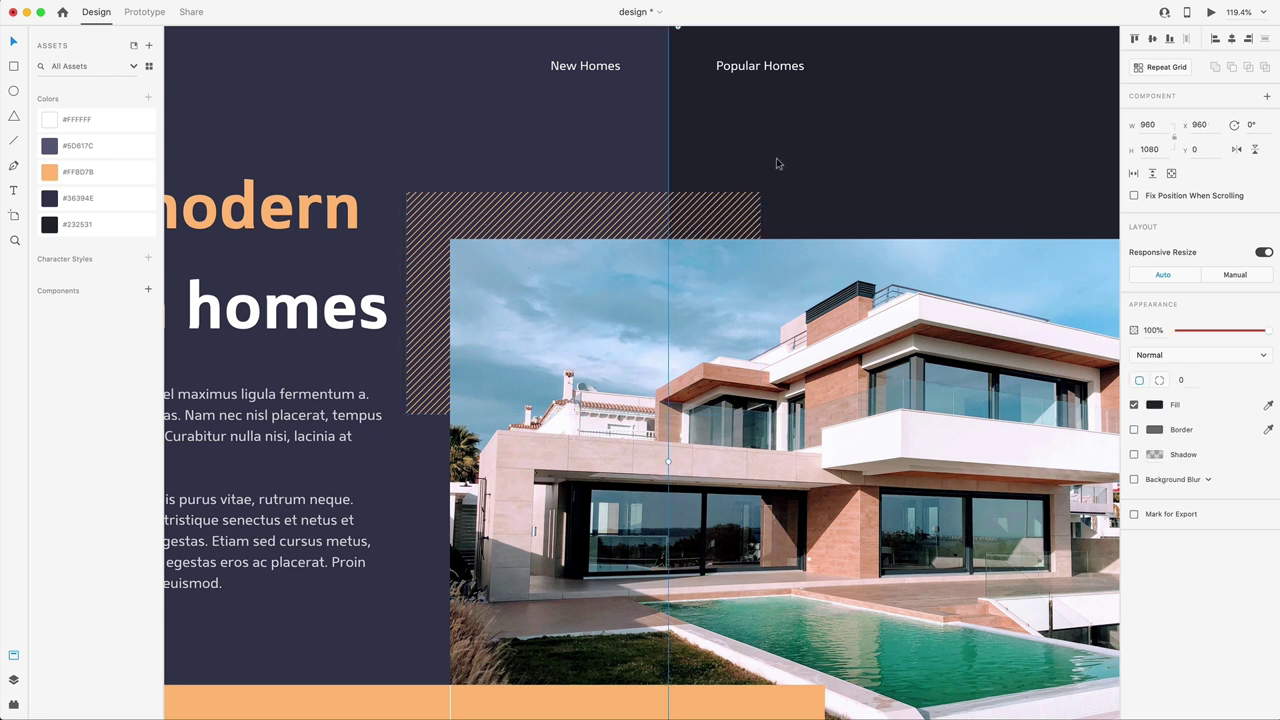
{"action": "mouse_move", "coordinate": [538, 221]}
{"action": "left_mouse_down"}
{"action": "mouse_move", "coordinate": [549, 222]}
{"action": "mouse_move", "coordinate": [537, 224]}
{"action": "left_mouse_up"}
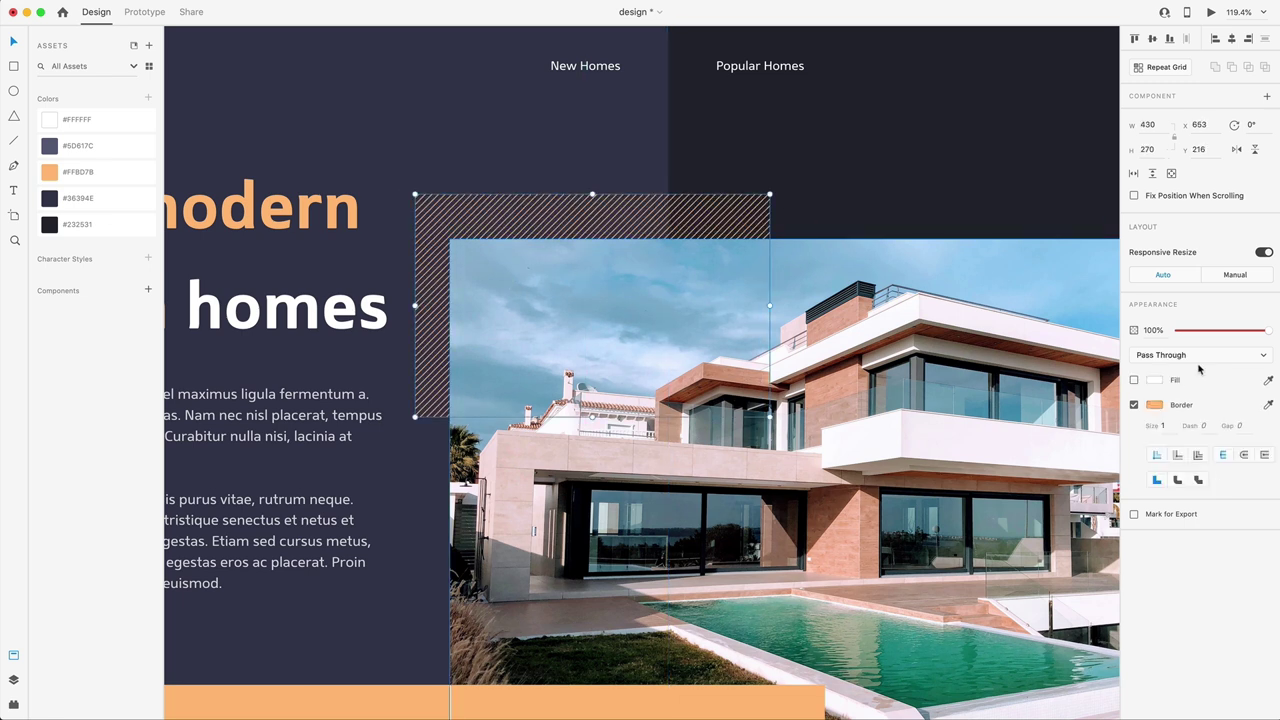
{"action": "left_click_drag", "start_coordinate": [1213, 337], "coordinate": [1224, 336]}
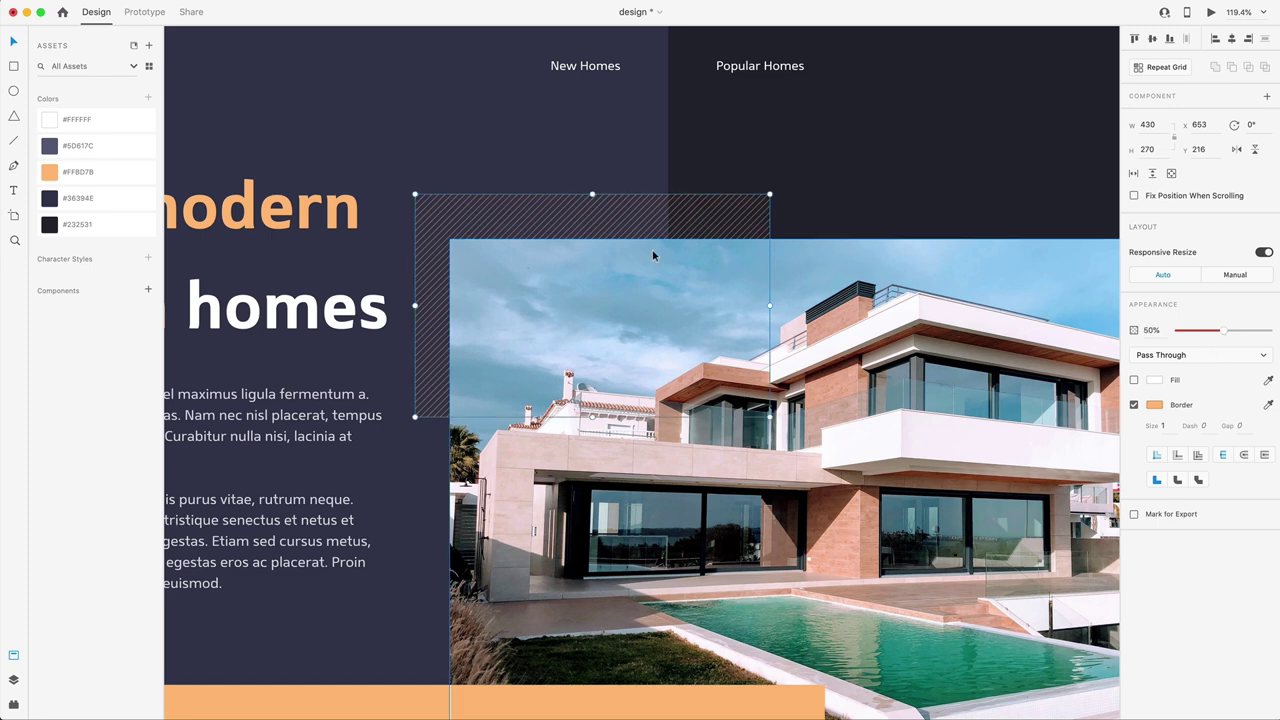
{"action": "scroll", "coordinate": [650, 267], "scroll_direction": "down", "scroll_amount": 5}
{"action": "left_click", "coordinate": [694, 552]}
Duplicate the pattern behind the photo's lower-right corner at X 1402, Y 663 and sample the navy background as its border colour
{"action": "scroll", "coordinate": [694, 552], "scroll_direction": "up", "scroll_amount": 1}
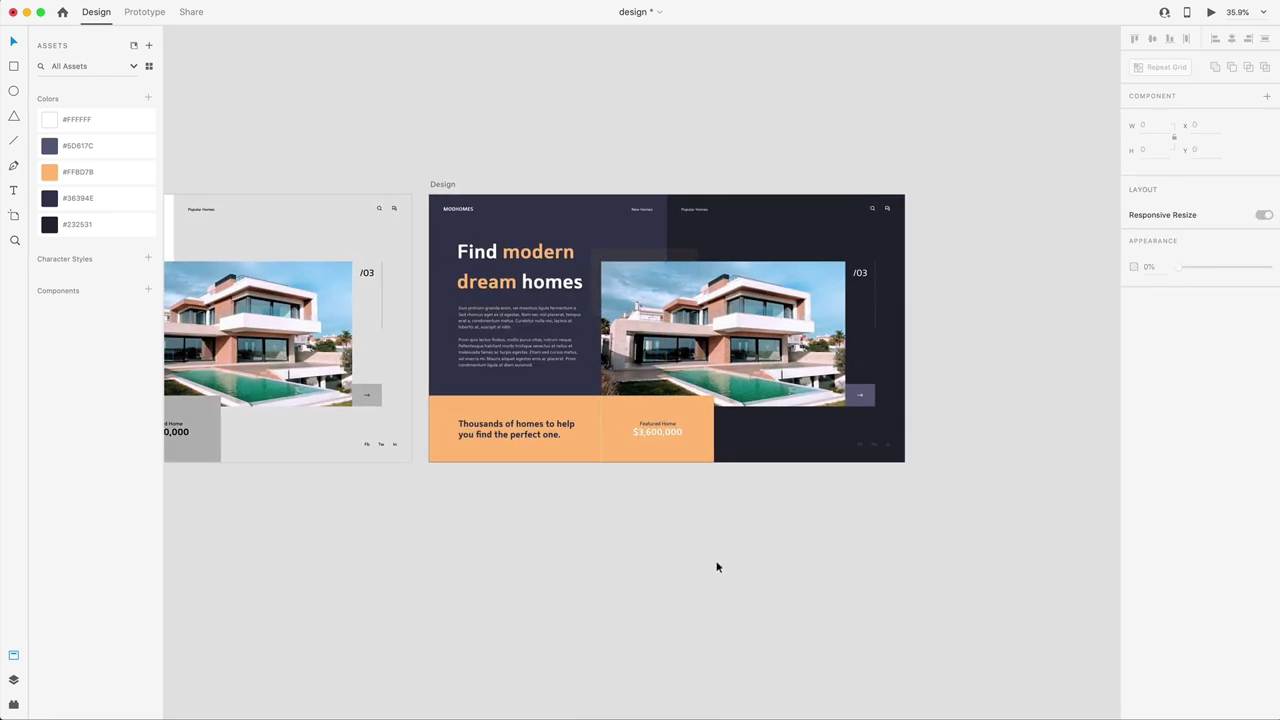
{"action": "scroll", "coordinate": [820, 574], "scroll_direction": "up", "scroll_amount": 3}
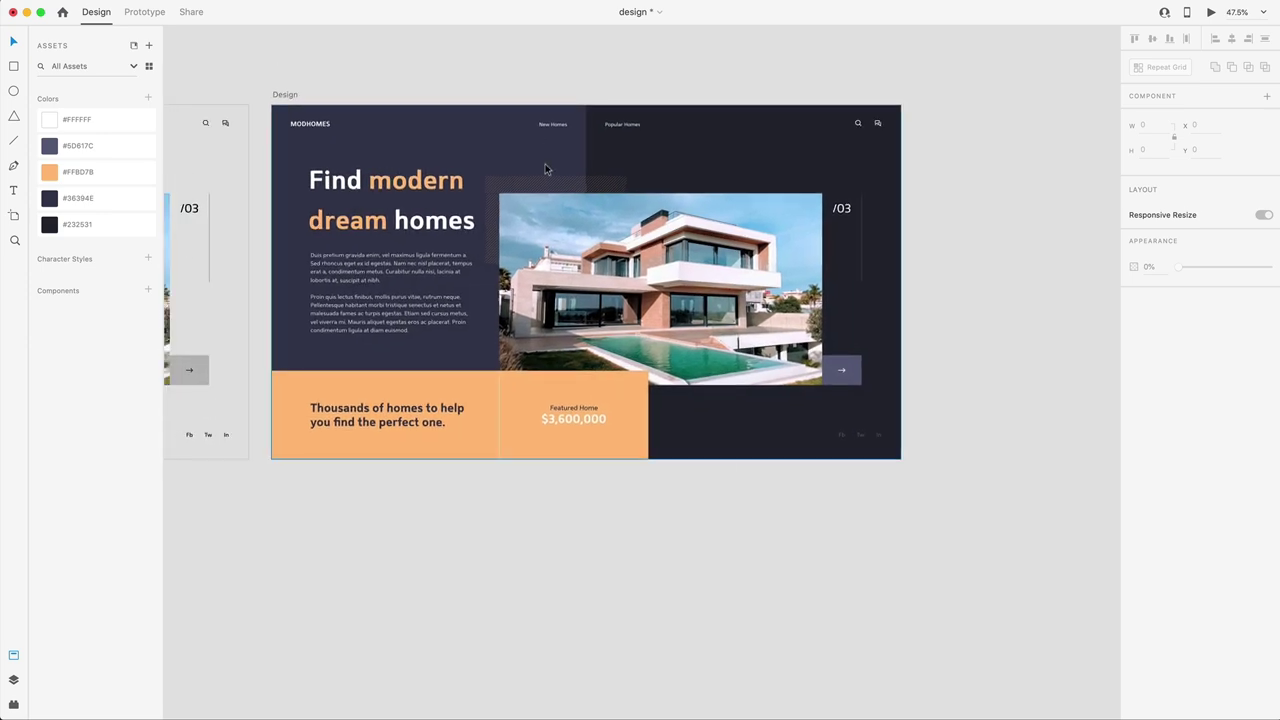
{"action": "left_click_drag", "start_coordinate": [534, 185], "coordinate": [780, 324]}
{"action": "scroll", "coordinate": [780, 324], "scroll_direction": "up", "scroll_amount": 5}
{"action": "left_click", "coordinate": [1268, 404]}
{"action": "left_click", "coordinate": [437, 366]}
Examine the navy pattern around the arrow button up close and review the whole Design artboard
{"action": "scroll", "coordinate": [440, 325], "scroll_direction": "up", "scroll_amount": 1}
{"action": "scroll", "coordinate": [440, 325], "scroll_direction": "up", "scroll_amount": 4}
{"action": "scroll", "coordinate": [440, 325], "scroll_direction": "left", "scroll_amount": 5}
{"action": "left_click", "coordinate": [467, 104]}
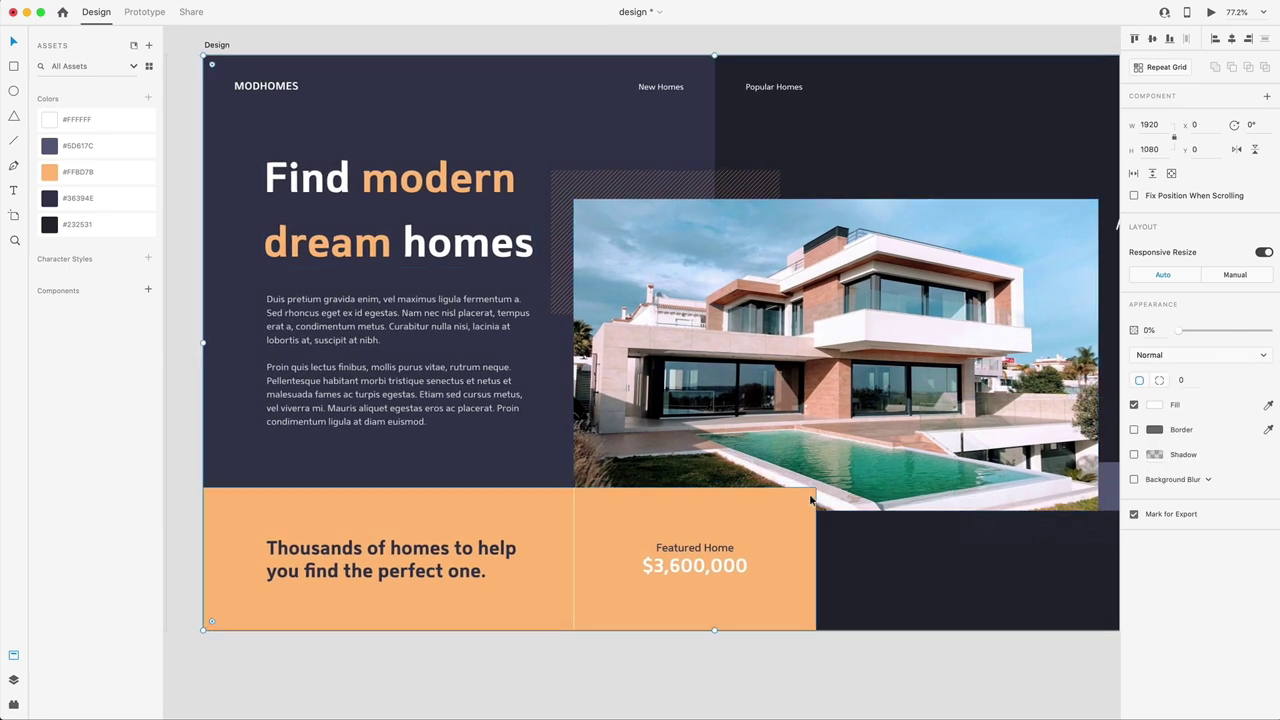
{"action": "scroll", "coordinate": [809, 498], "scroll_direction": "right", "scroll_amount": 5}
{"action": "left_click", "coordinate": [940, 457]}
{"action": "scroll", "coordinate": [920, 457], "scroll_direction": "up", "scroll_amount": 5}
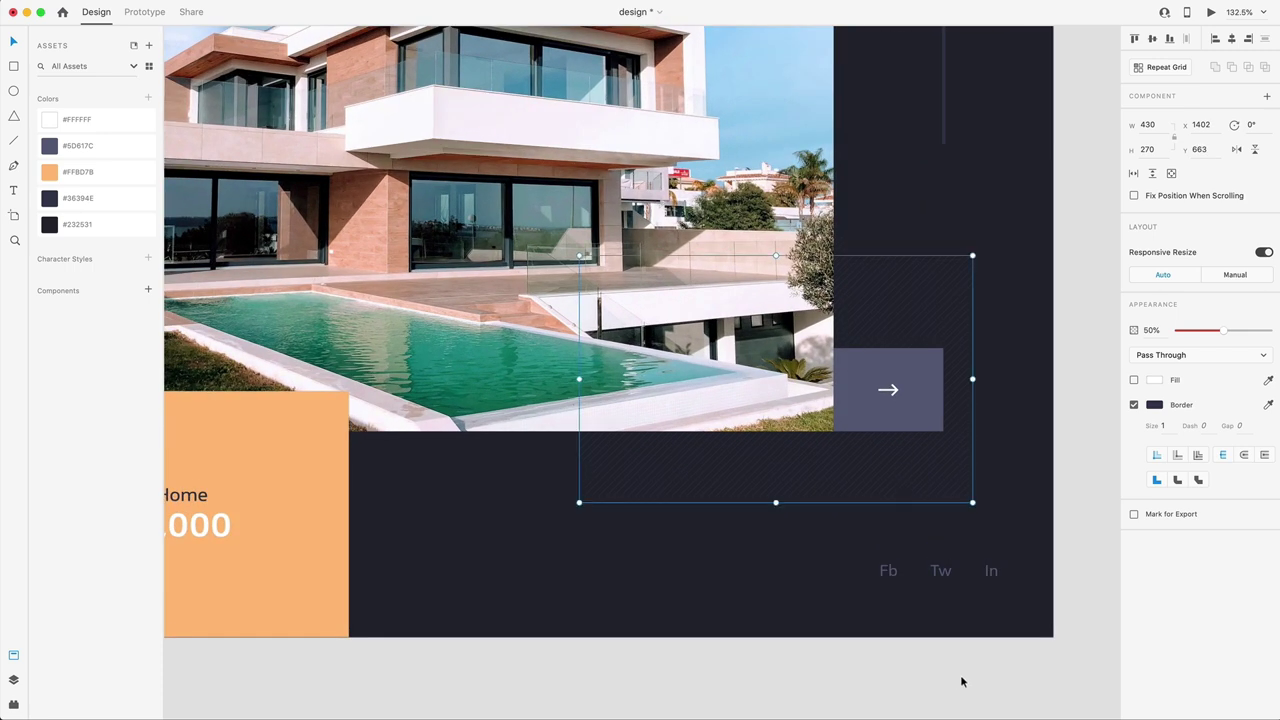
{"action": "left_click", "coordinate": [1032, 696]}
{"action": "key", "text": "super+0"}
{"action": "scroll", "coordinate": [729, 606], "scroll_direction": "down", "scroll_amount": 2}
{"action": "scroll", "coordinate": [729, 606], "scroll_direction": "left", "scroll_amount": 2}
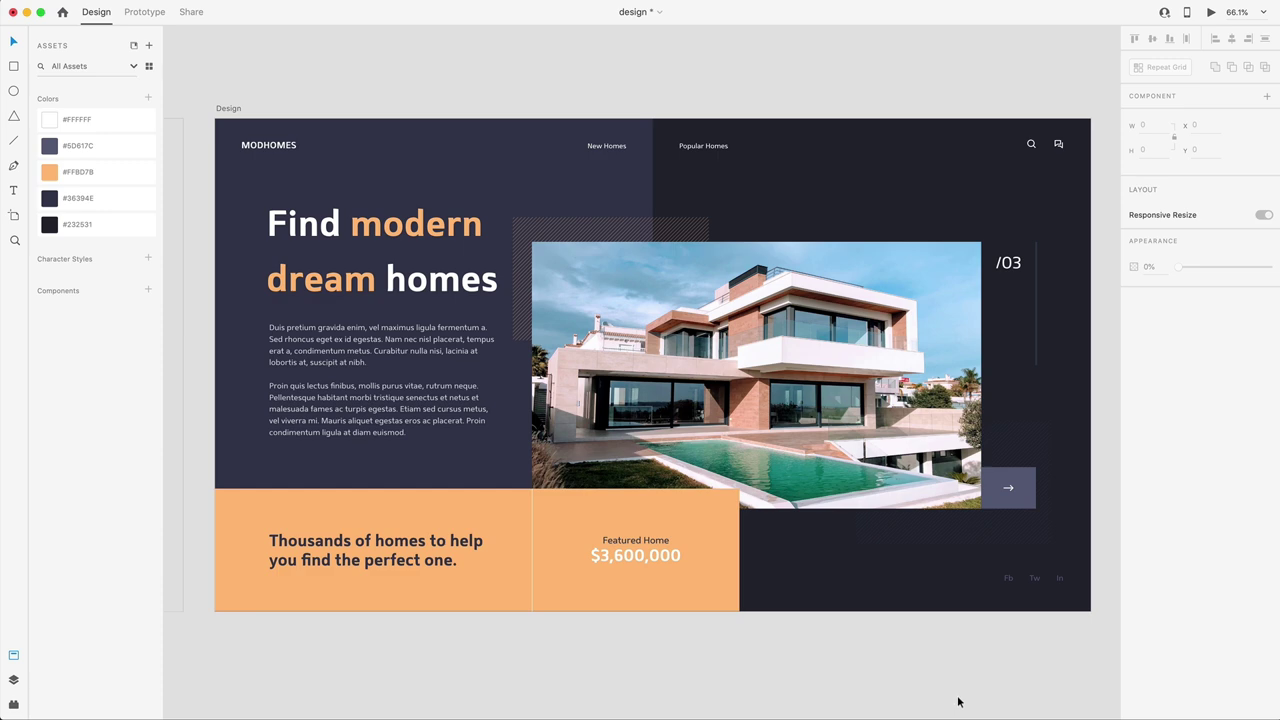
Draw a horizontal line about 121 wide directly beneath the MODHOMES logo, matching the width of the text
{"action": "scroll", "coordinate": [467, 208], "scroll_direction": "up", "scroll_amount": 5}
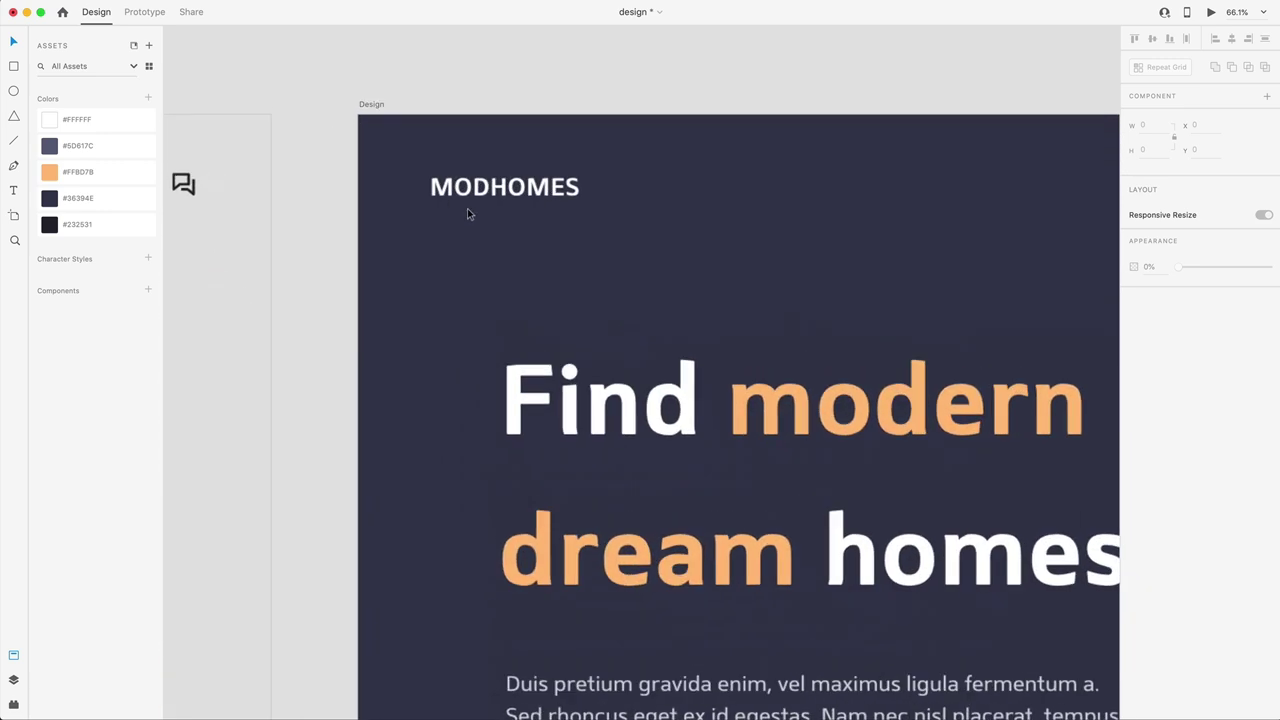
{"action": "scroll", "coordinate": [467, 208], "scroll_direction": "up", "scroll_amount": 3}
{"action": "left_click", "coordinate": [14, 163]}
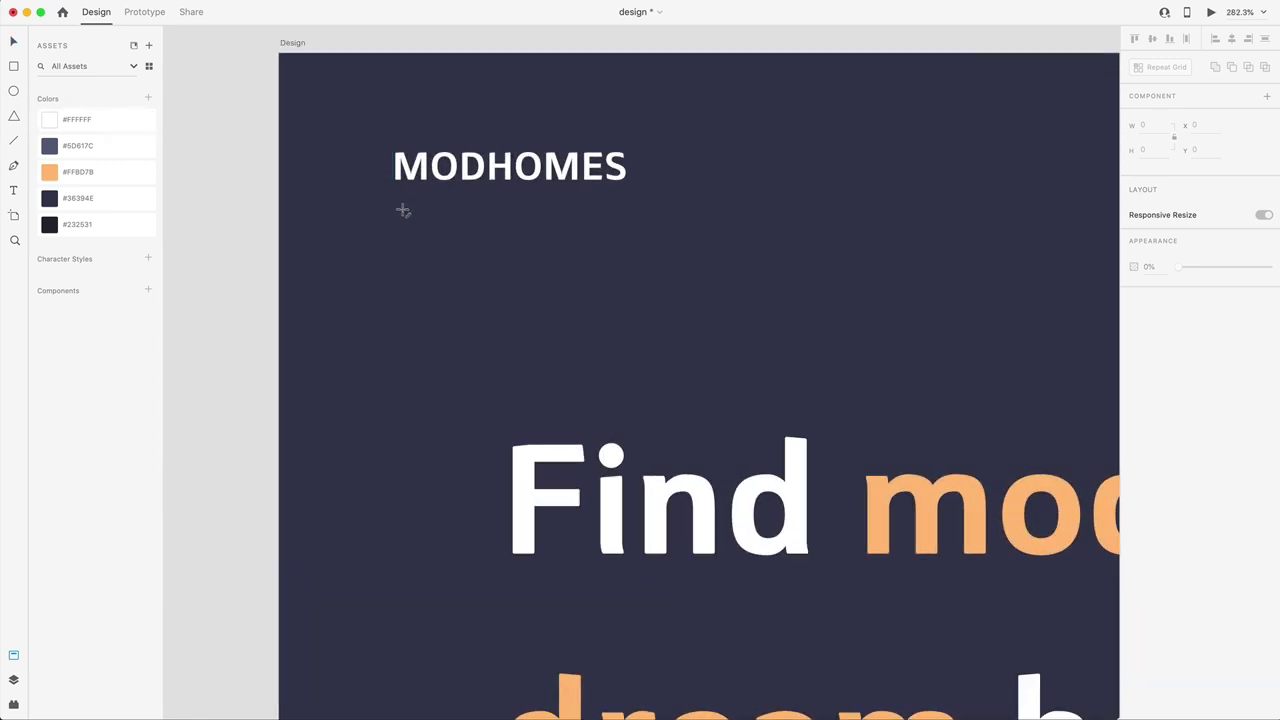
{"action": "left_click_drag", "start_coordinate": [393, 190], "coordinate": [628, 190]}
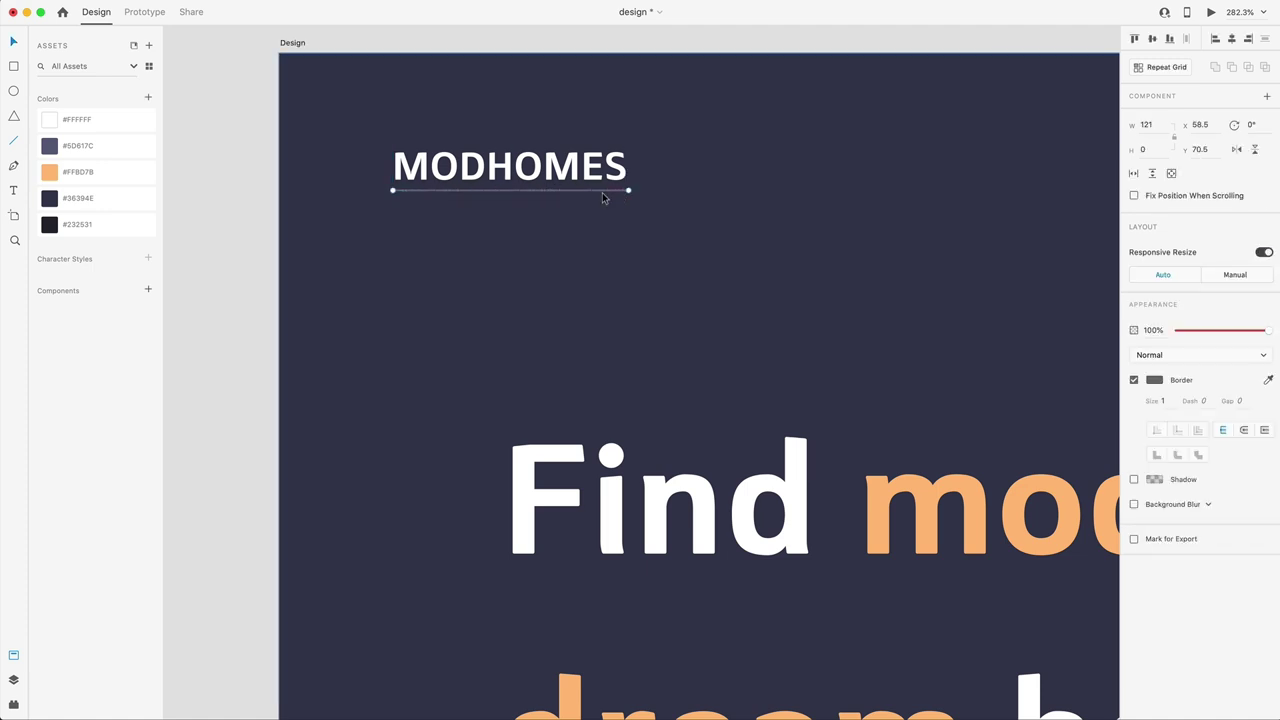
Set the logo underline's border size to 3 and its colour to the orange palette colour #FFBD7B
{"action": "left_click", "coordinate": [1138, 404]}
{"action": "type", "text": "3"}
{"action": "key", "text": "Return"}
{"action": "left_click", "coordinate": [80, 172]}
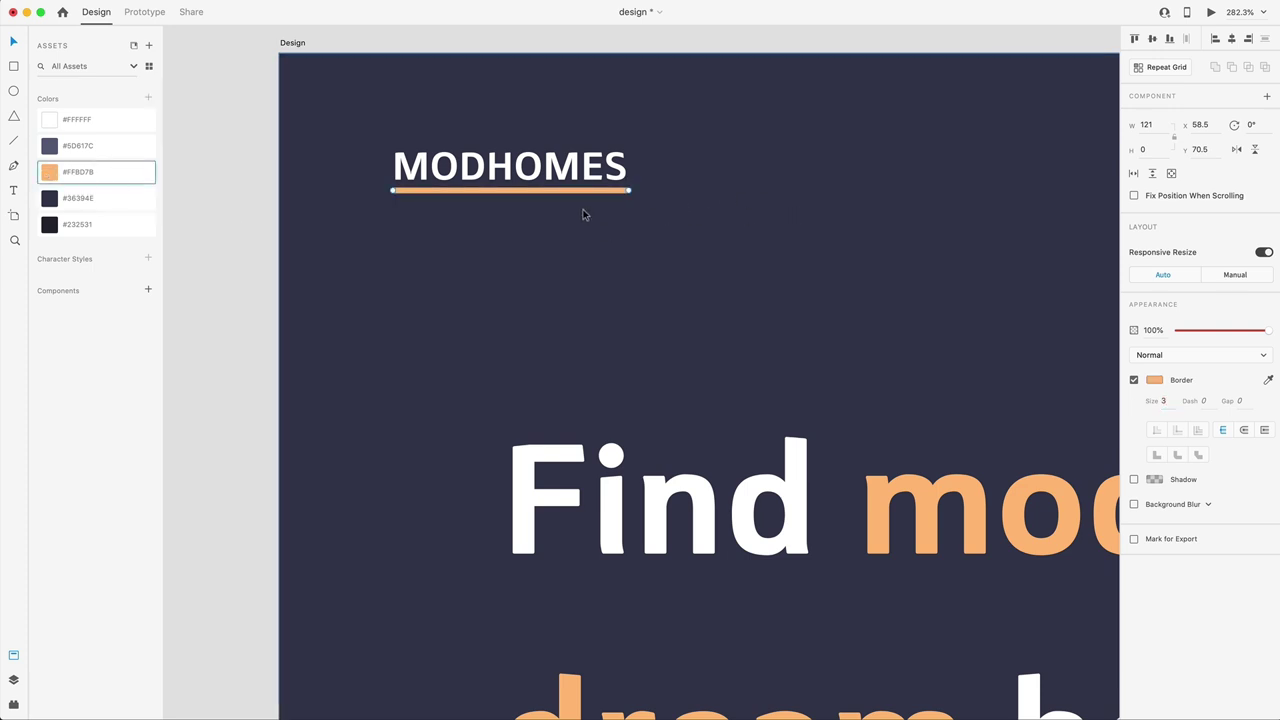
Nudge the orange logo underline down 5 px to Y 75.5
{"action": "key", "text": "Down"}
{"action": "key", "text": "Down"}
{"action": "key", "text": "Down"}
{"action": "key", "text": "Down"}
{"action": "key", "text": "Down"}
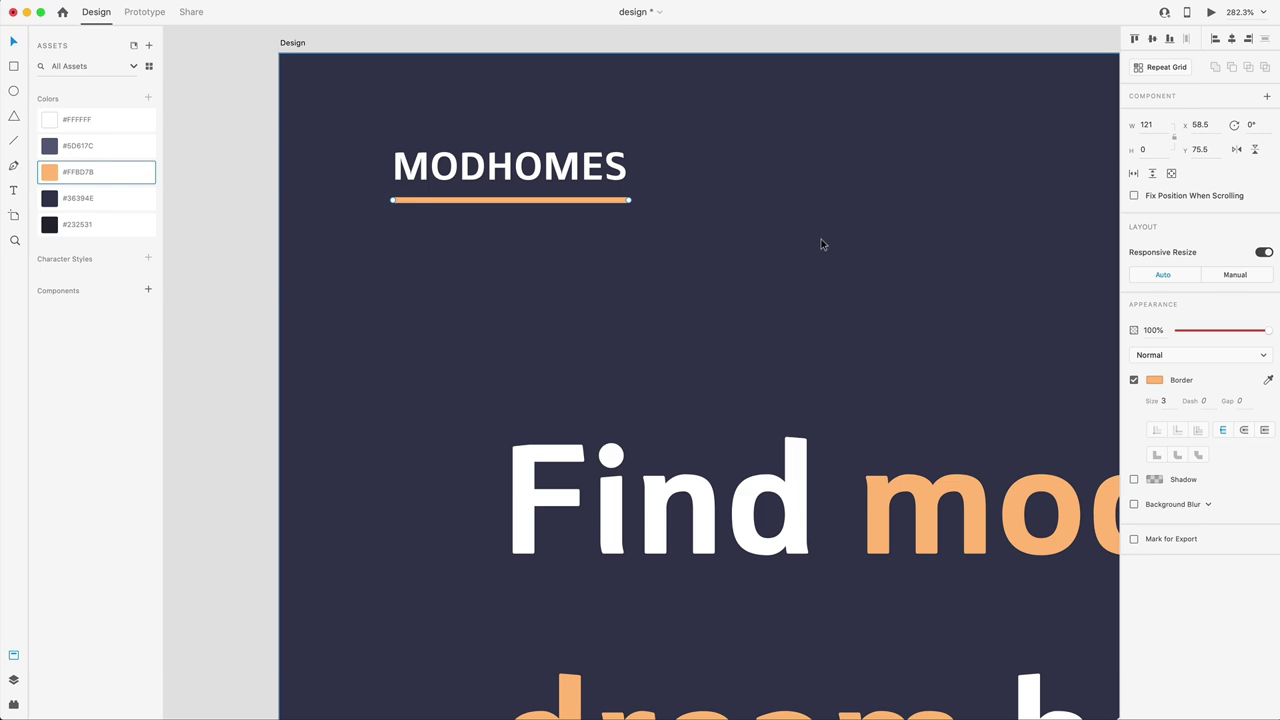
Deselect the underline and open the finished Design artboard in the desktop preview
{"action": "scroll", "coordinate": [818, 242], "scroll_direction": "down", "scroll_amount": 10}
{"action": "left_click", "coordinate": [846, 169]}
{"action": "scroll", "coordinate": [920, 157], "scroll_direction": "right", "scroll_amount": 8}
{"action": "scroll", "coordinate": [920, 157], "scroll_direction": "down", "scroll_amount": 1}
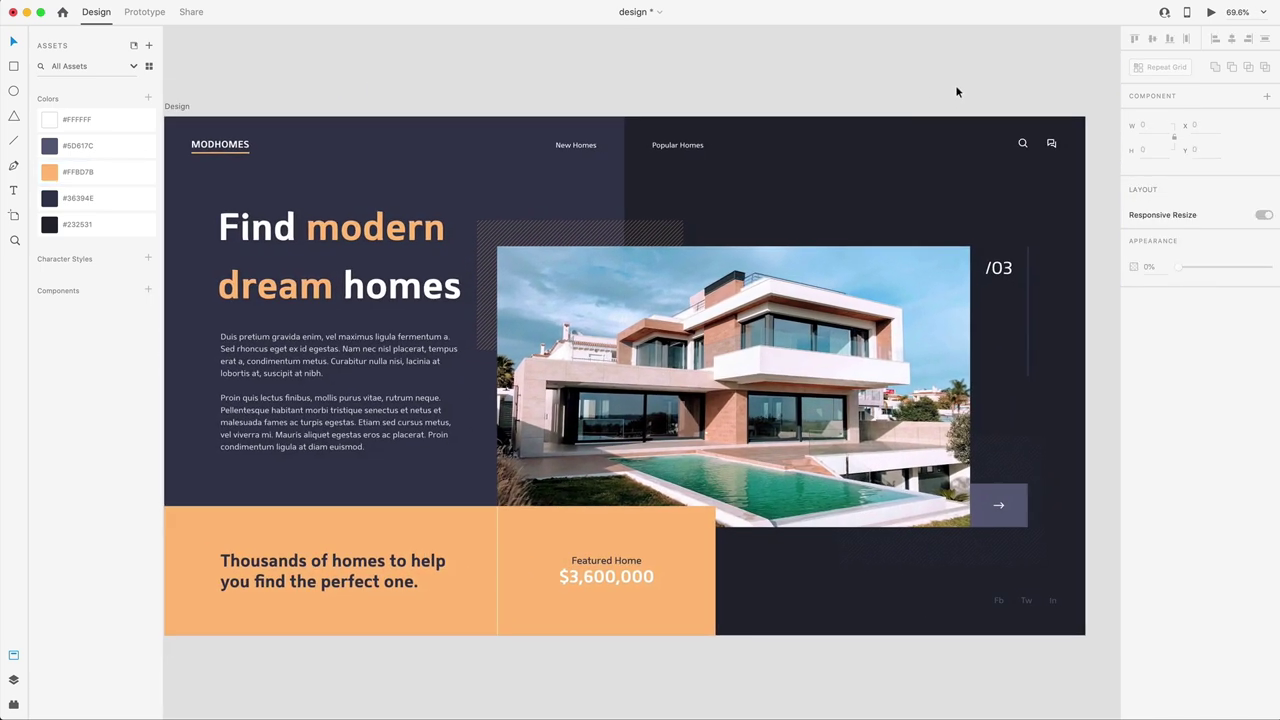
{"action": "key", "text": "super+Return"}
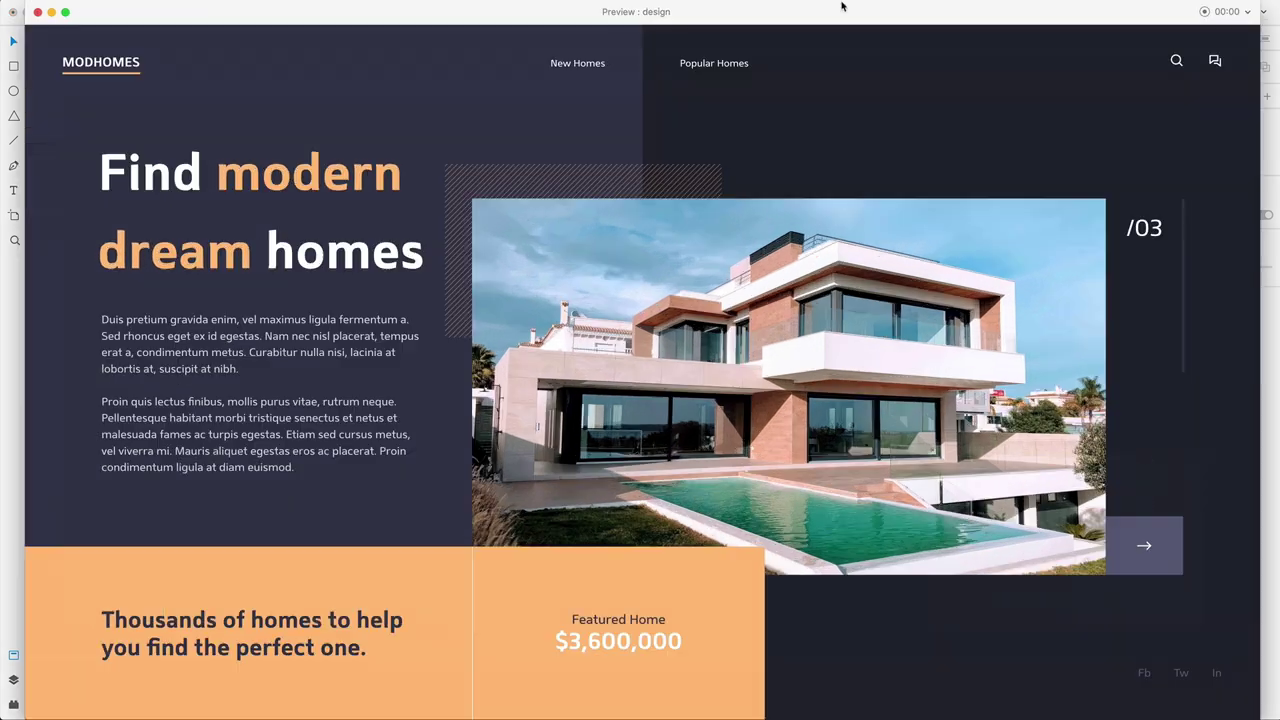